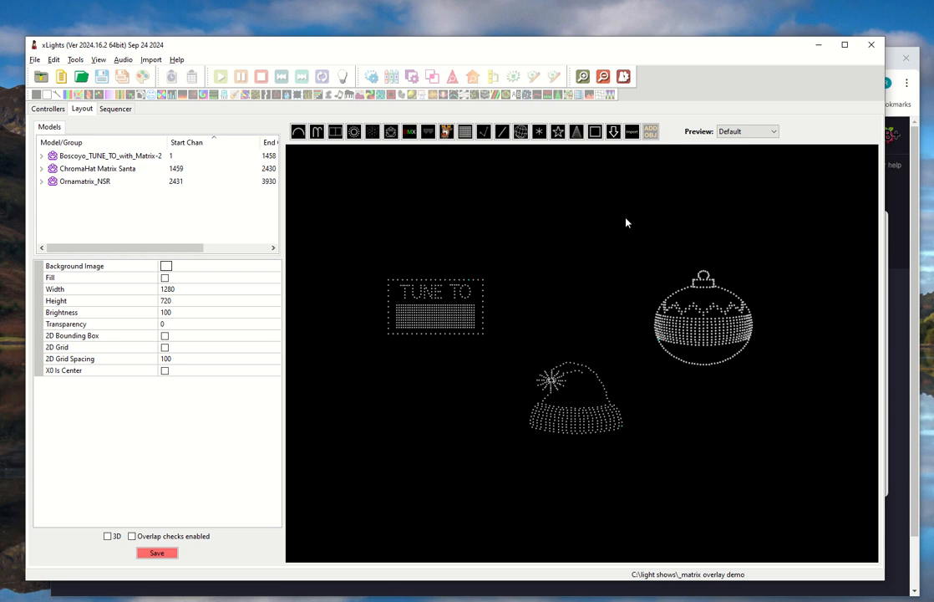
Inspect the TUNE TO sign, Santa hat and ornament models in the layout by selecting each one.
left_click(452, 326)
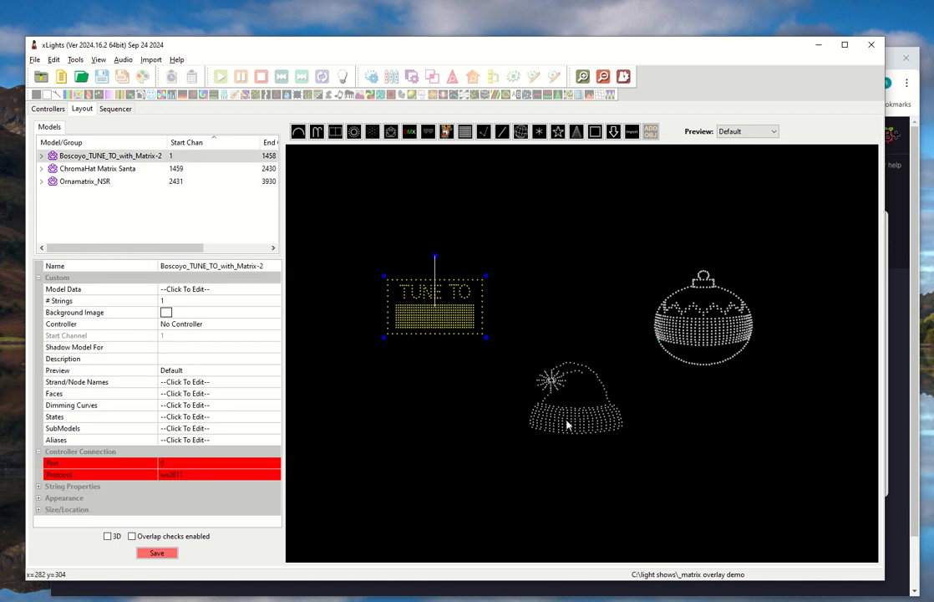
left_click(608, 393)
left_click(697, 336)
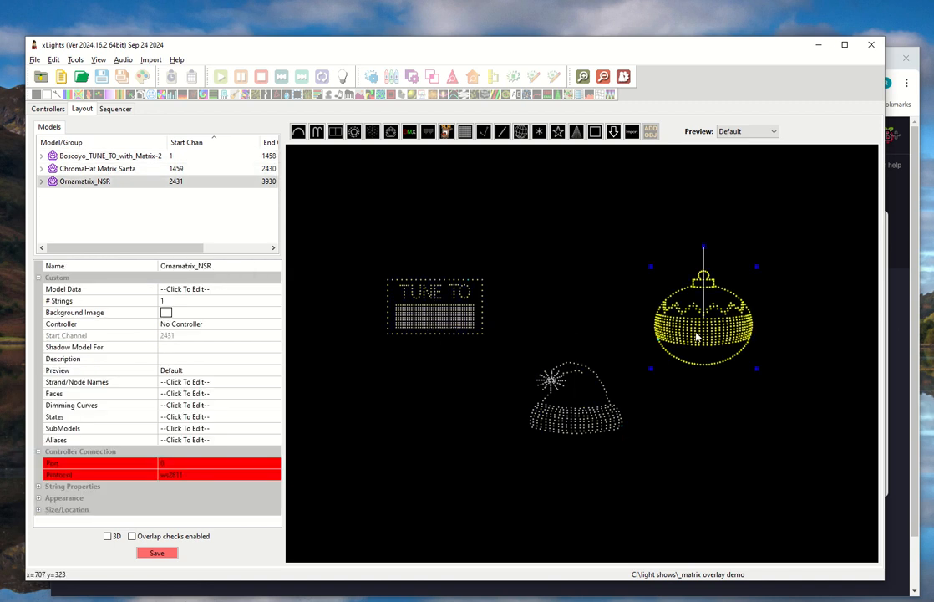
left_click(574, 413)
left_click(449, 322)
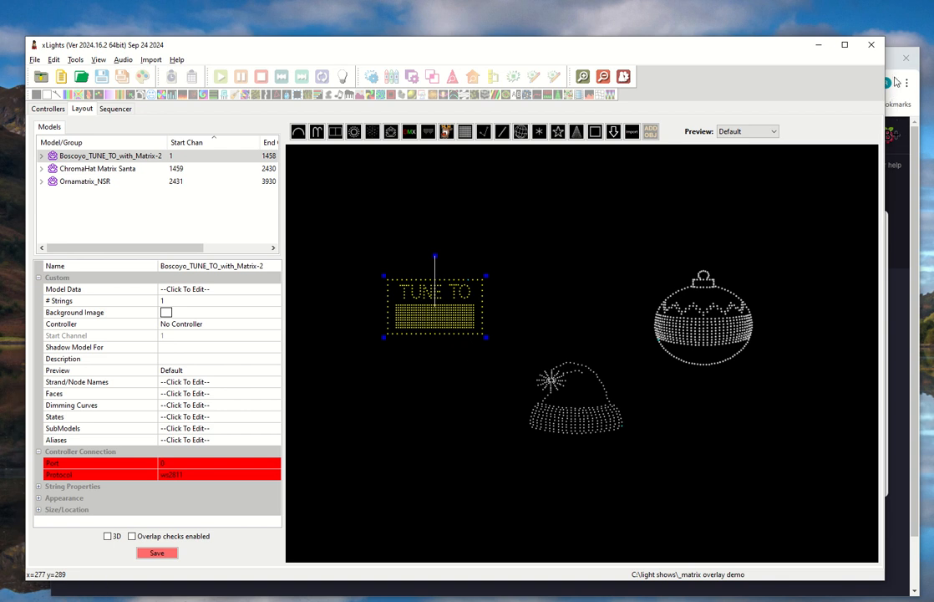
Switch to the FPP page in the browser and open the plugin manager to view the installed Simple Countdown plugin.
key("alt+Tab")
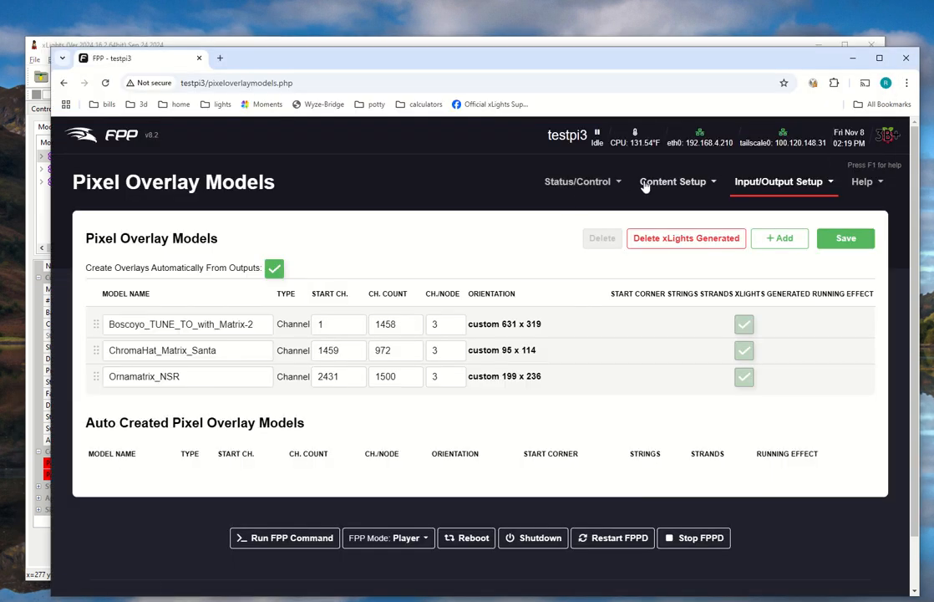
left_click(672, 181)
left_click(687, 314)
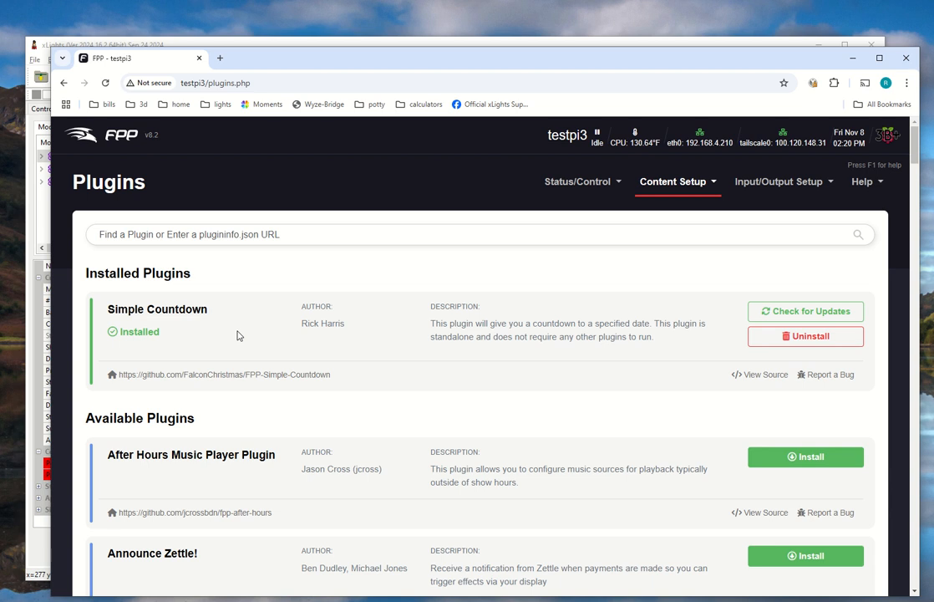
Switch back to xLights and compare the matrix areas of the Santa hat, TUNE TO sign and ornament models.
key("alt+Tab")
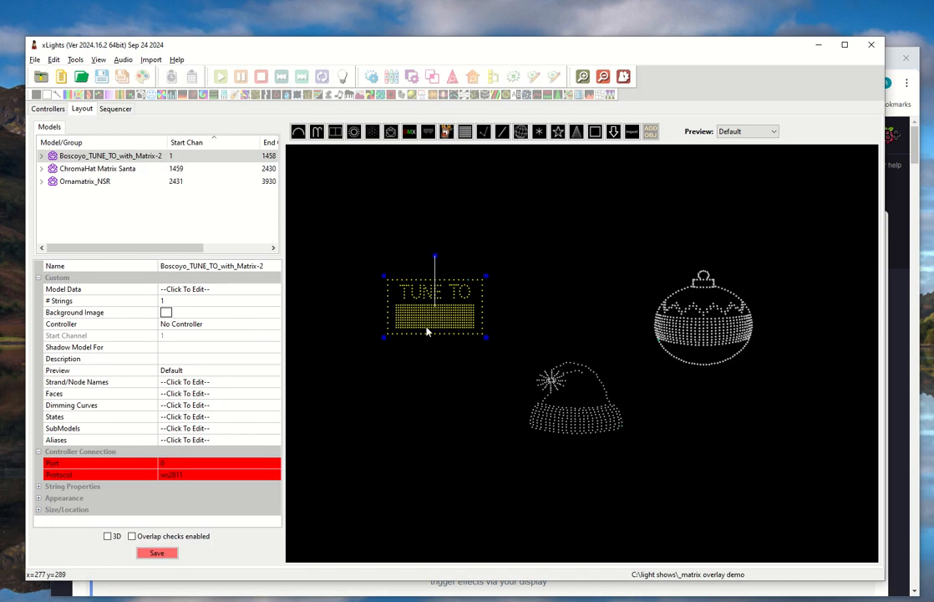
left_click(567, 430)
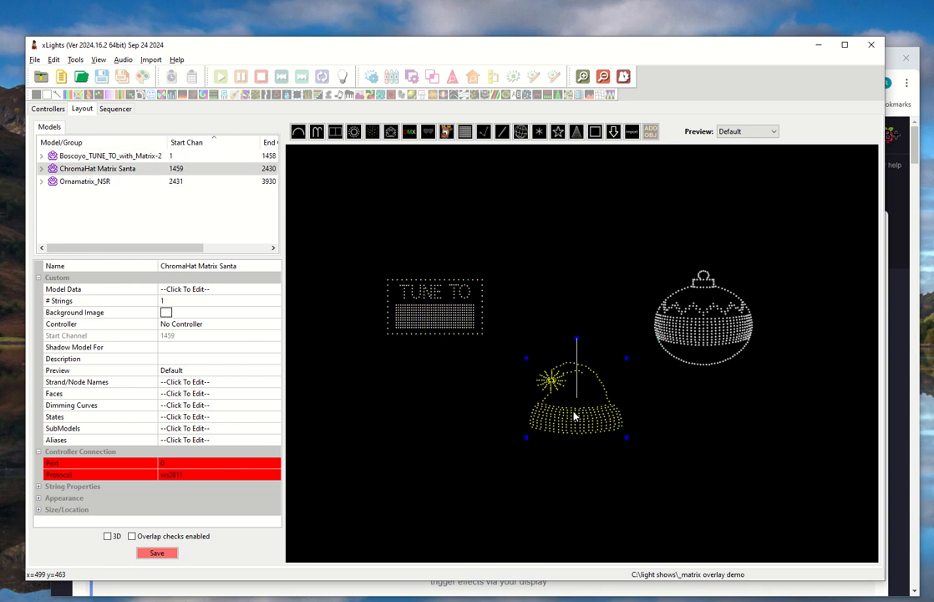
left_click(454, 315)
left_click(578, 415)
left_click(443, 310)
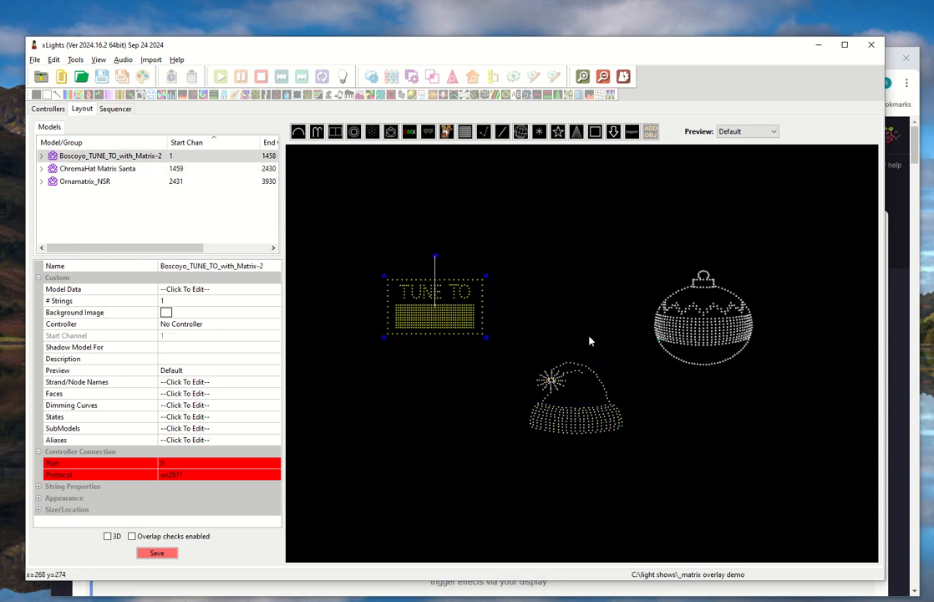
left_click(668, 333)
left_click(593, 419)
left_click(458, 301)
Switch to FPP in the browser, open the Simple Countdown plugin's setup page and review its target date and message settings.
key("alt+Tab")
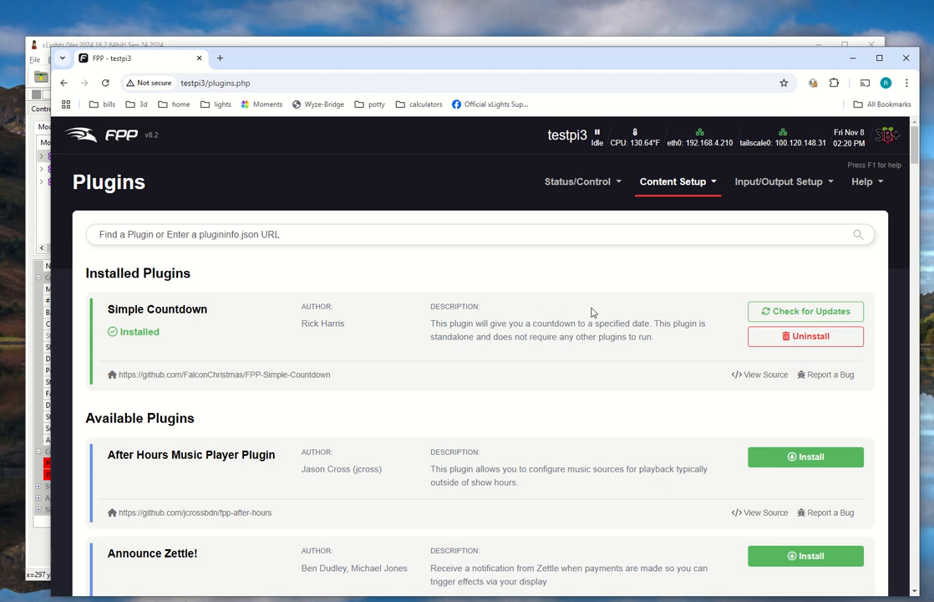
left_click(782, 182)
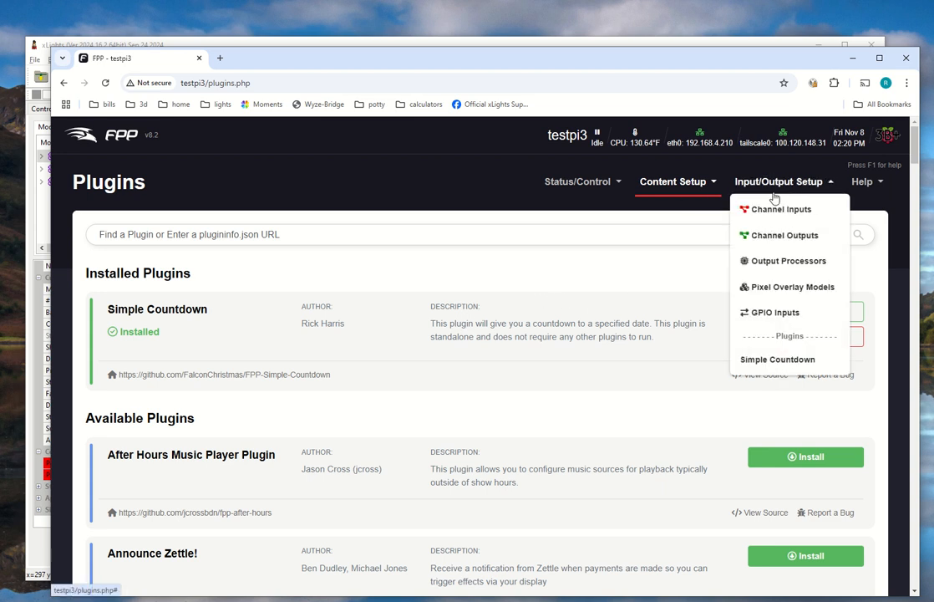
left_click(796, 363)
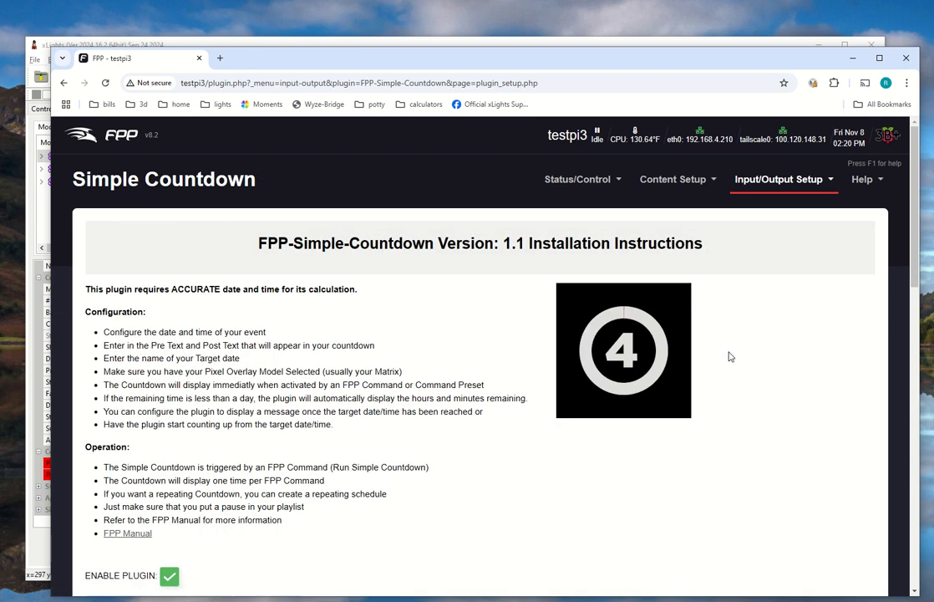
scroll(374, 417, "down", 2)
scroll(373, 417, "down", 1)
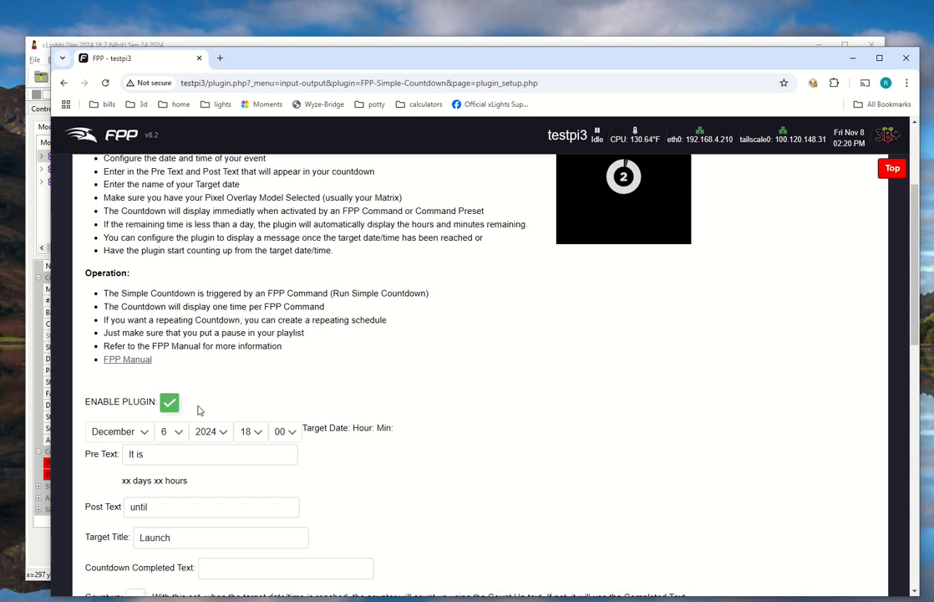
scroll(137, 351, "down", 1)
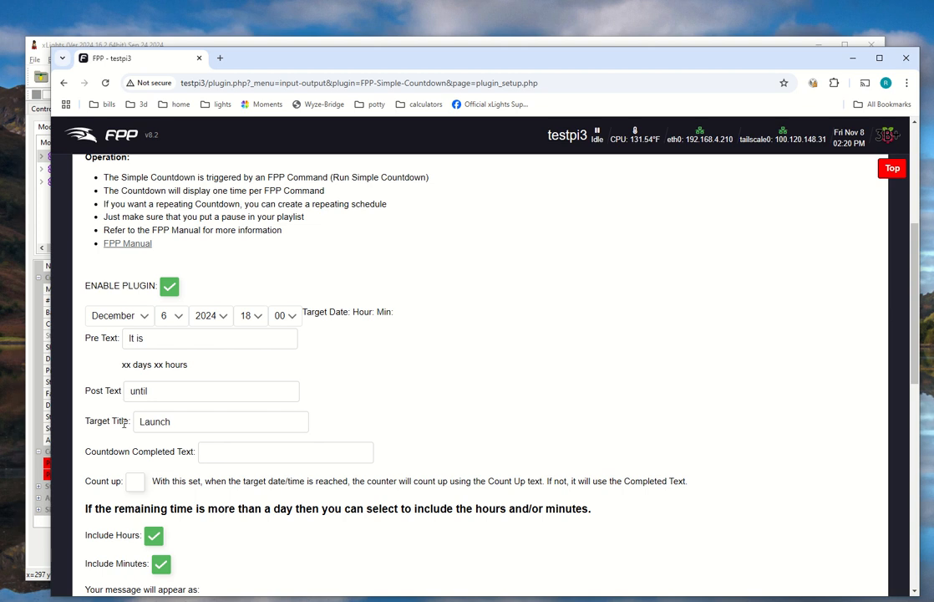
scroll(154, 423, "down", 2)
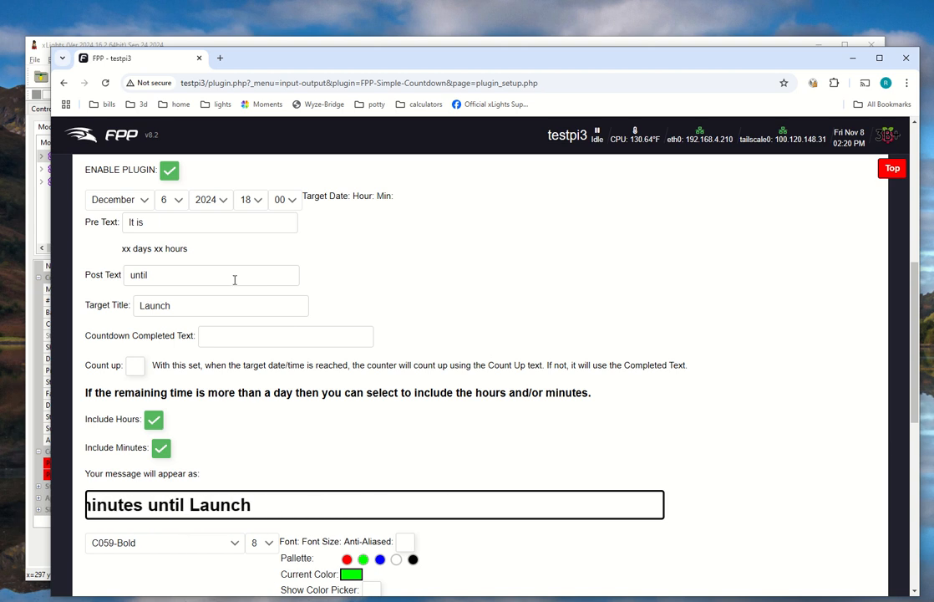
Set the countdown's Target Title to "Opening".
left_click(184, 311)
double_click(184, 306)
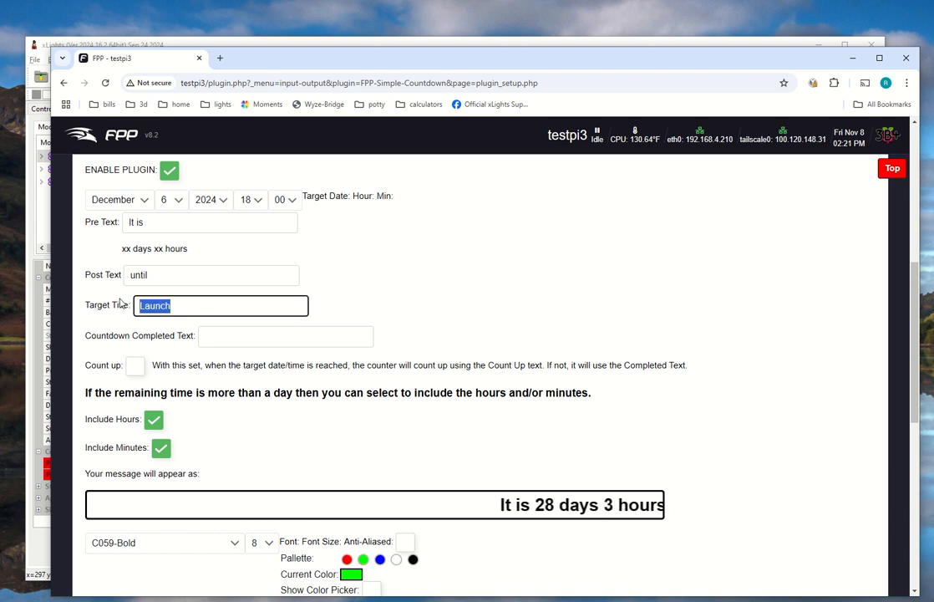
type("Opening")
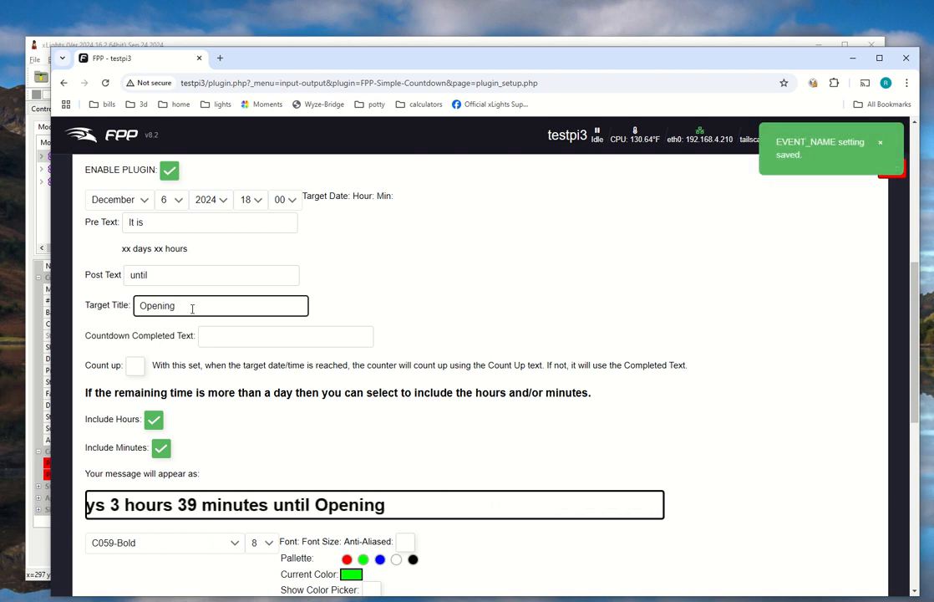
left_click_drag(192, 307, 118, 308)
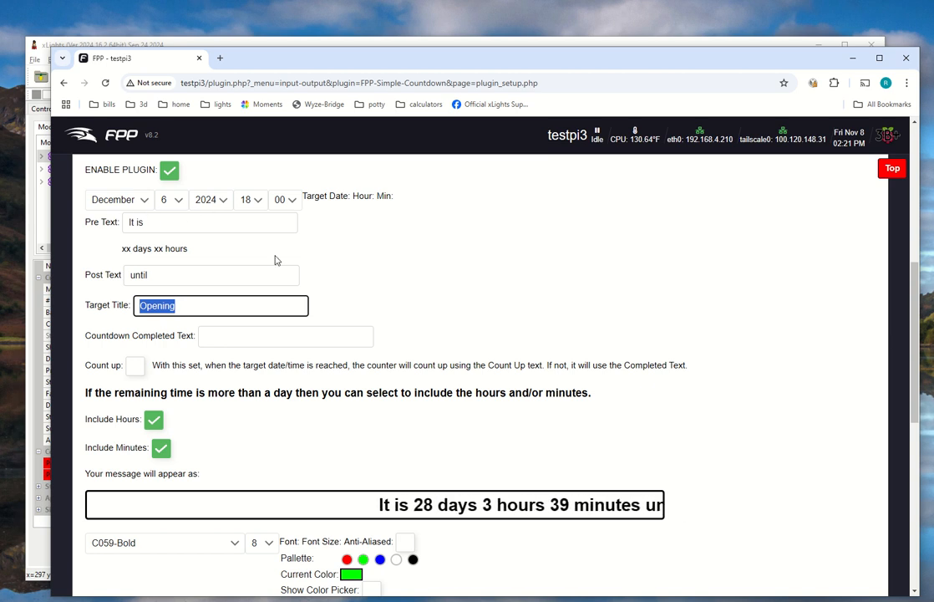
Try the countdown message without minutes and hours, and re-enable both options.
left_click(162, 454)
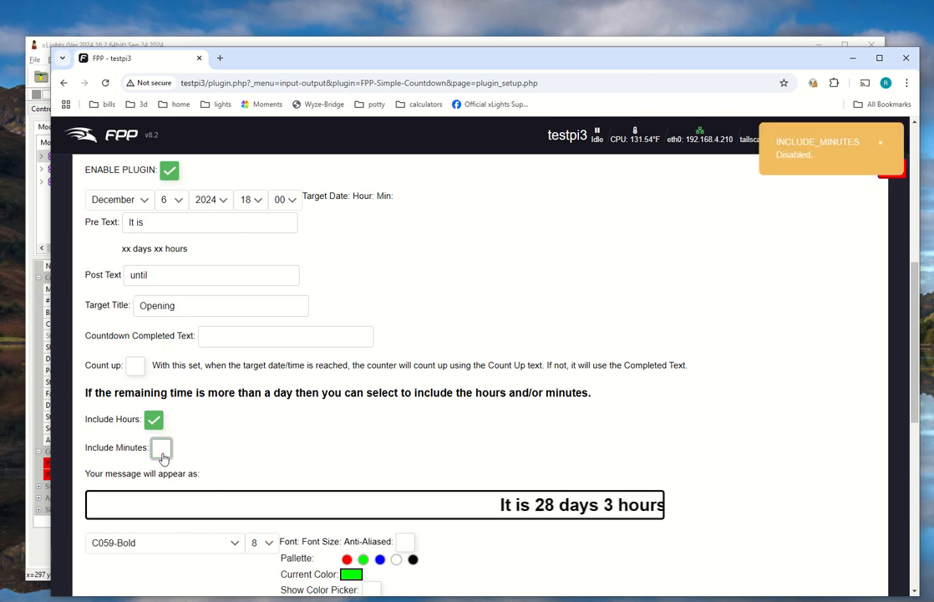
left_click(155, 422)
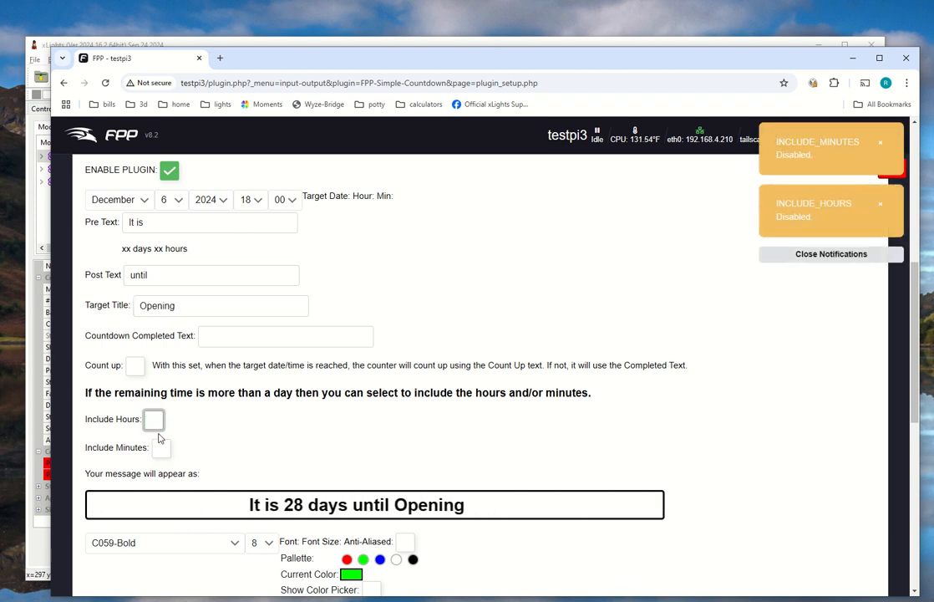
left_click(154, 420)
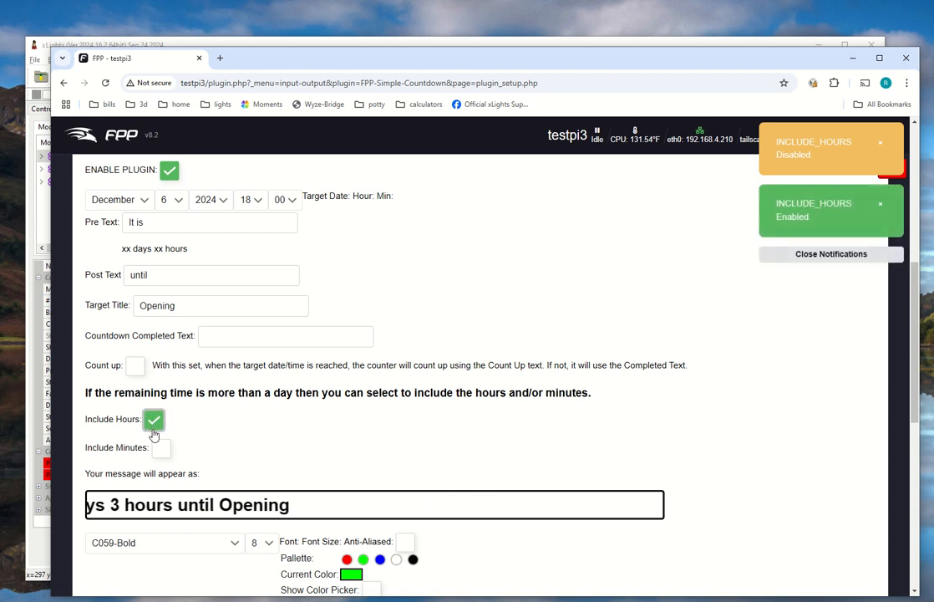
left_click(165, 449)
Review the countdown's font and font size choices, keeping C059-Bold at size 8.
scroll(205, 393, "down", 2)
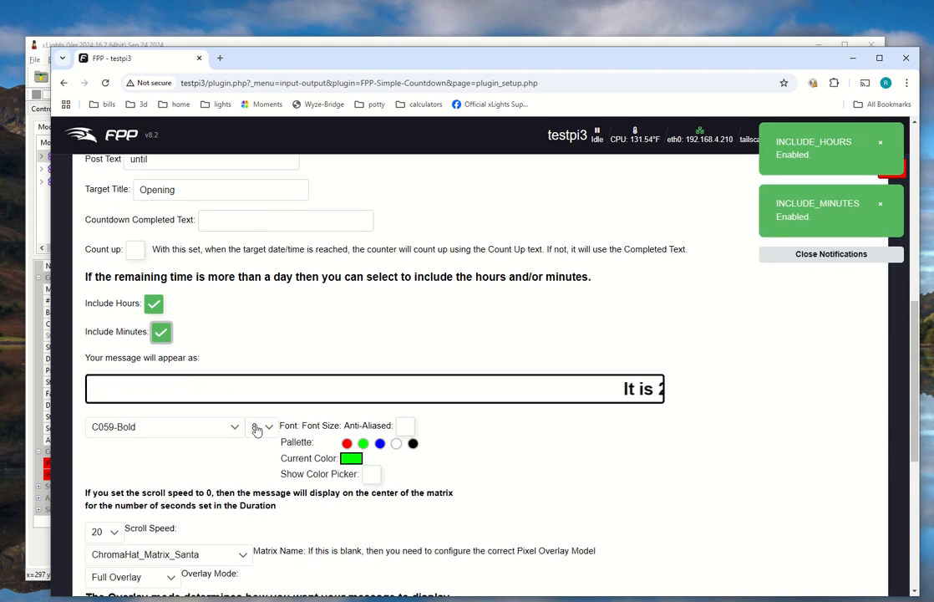
scroll(251, 422, "down", 2)
scroll(302, 417, "down", 1)
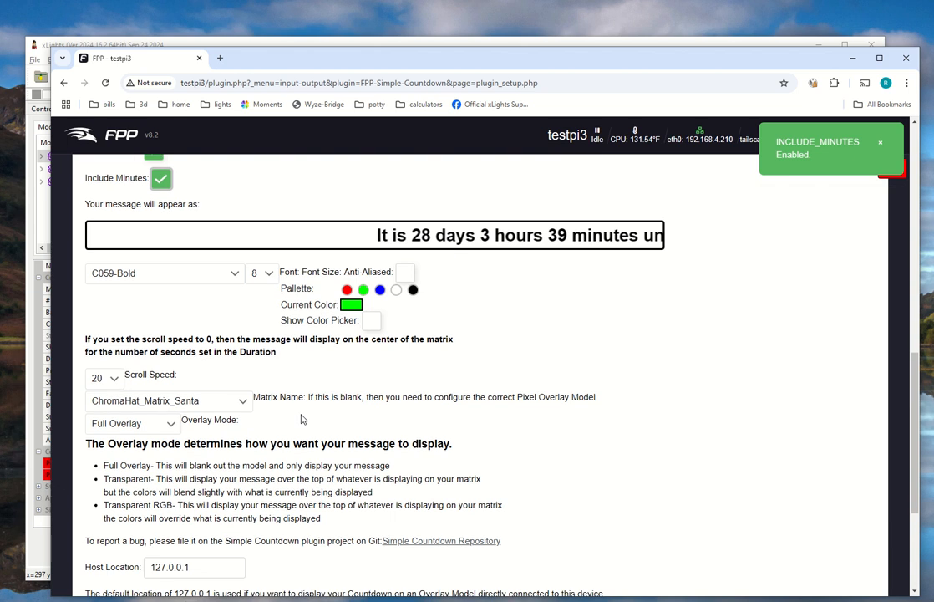
left_click(268, 253)
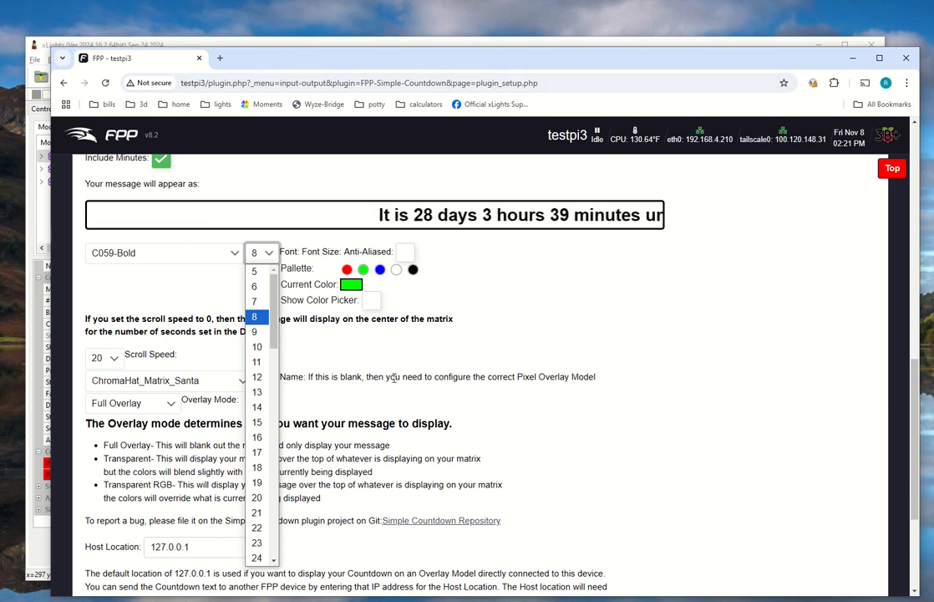
left_click(254, 316)
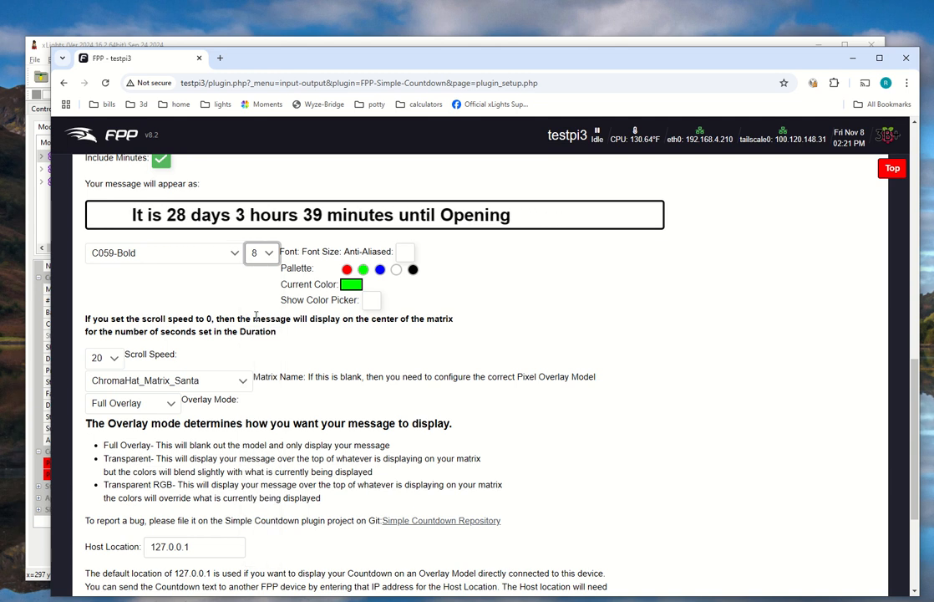
left_click(176, 252)
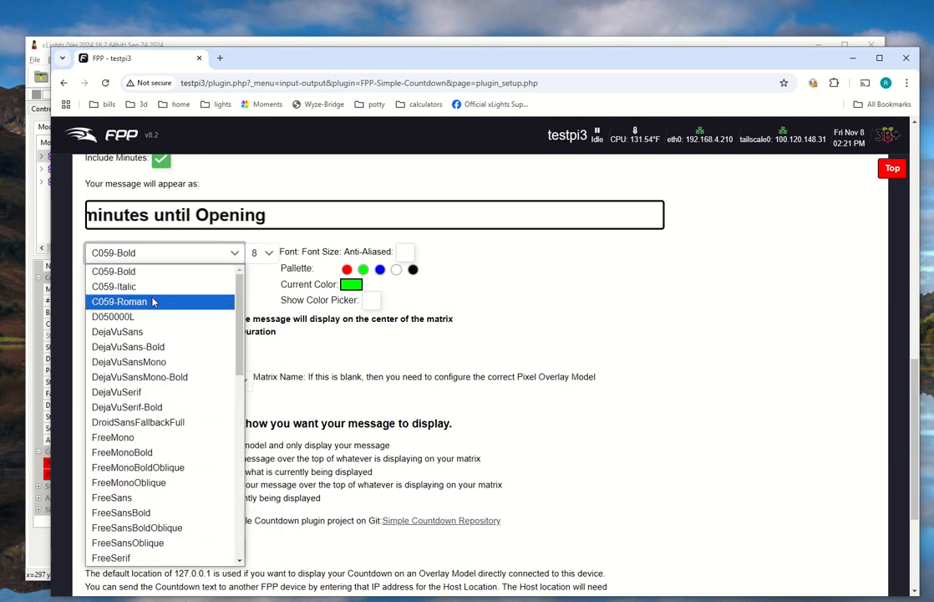
left_click(579, 302)
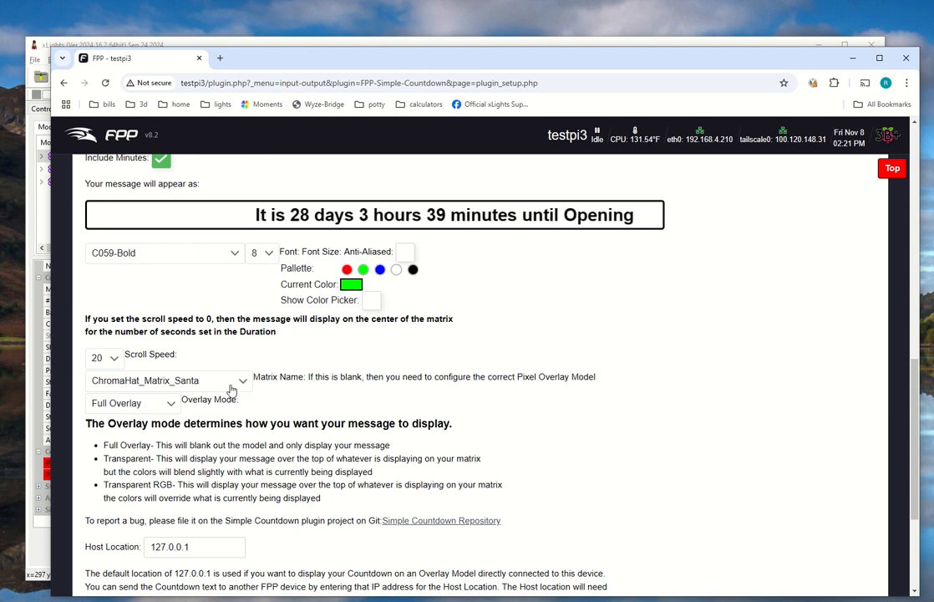
Read the Matrix Name note and examine which overlay models are available for the countdown.
left_click_drag(265, 378, 573, 378)
left_click(285, 382)
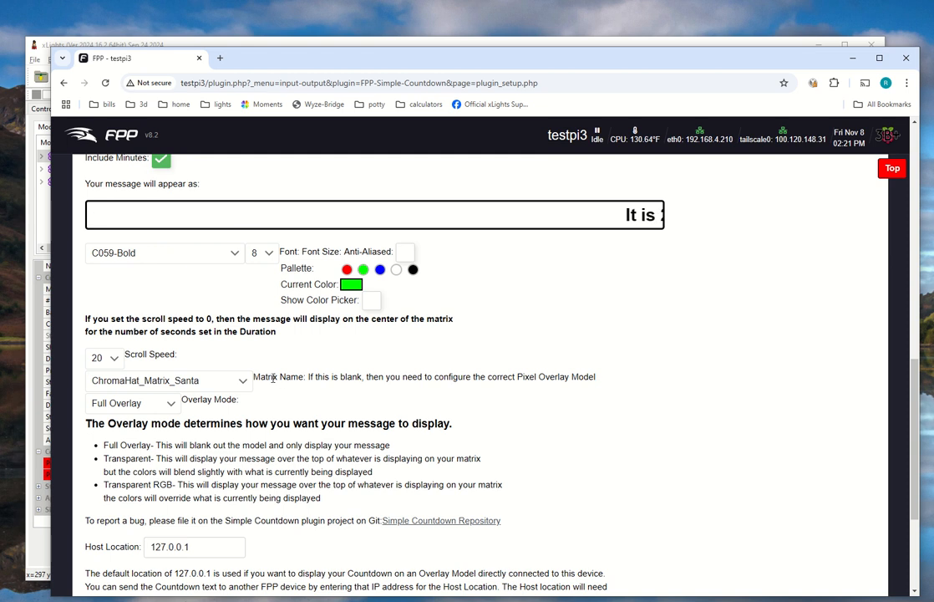
left_click_drag(272, 379, 525, 376)
left_click(239, 384)
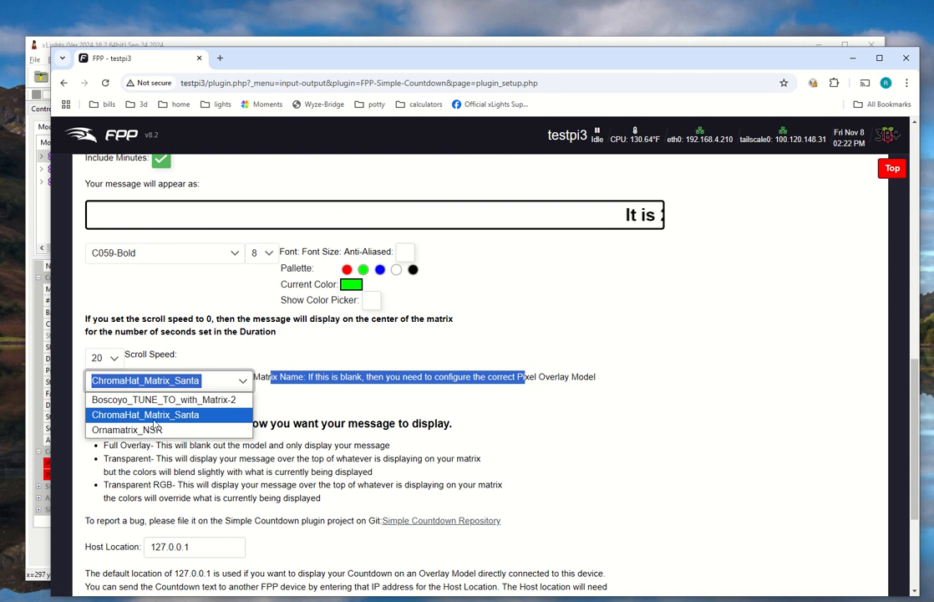
Switch to xLights and examine the Santa hat, ornament and TUNE TO models, ending with ChromaHat Matrix Santa selected.
key("alt+Tab")
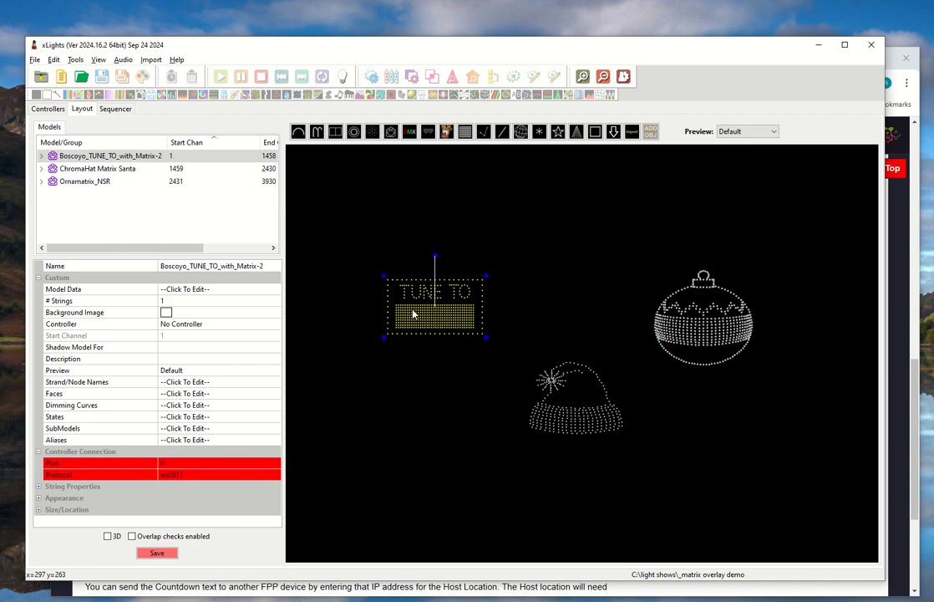
left_click(582, 403)
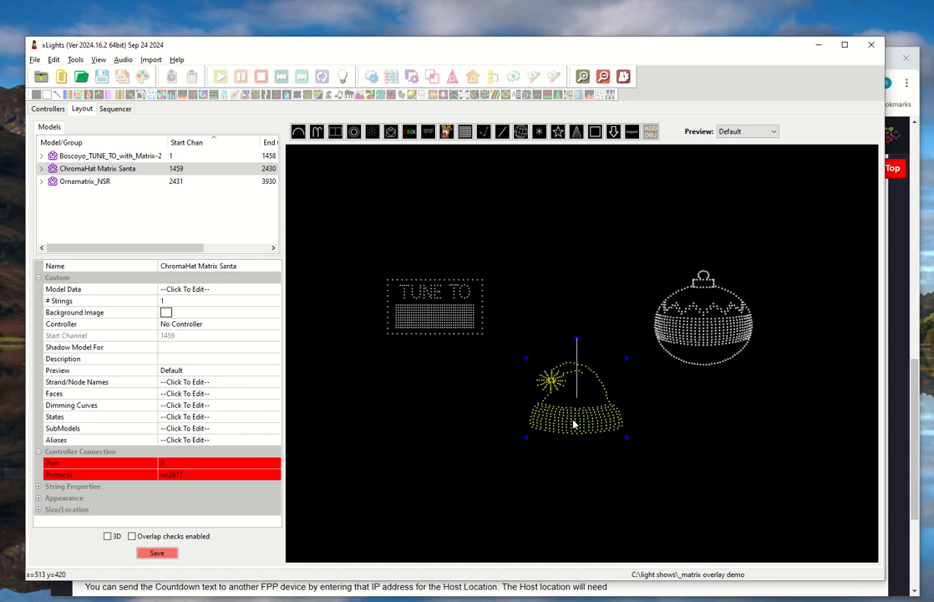
left_click(704, 320)
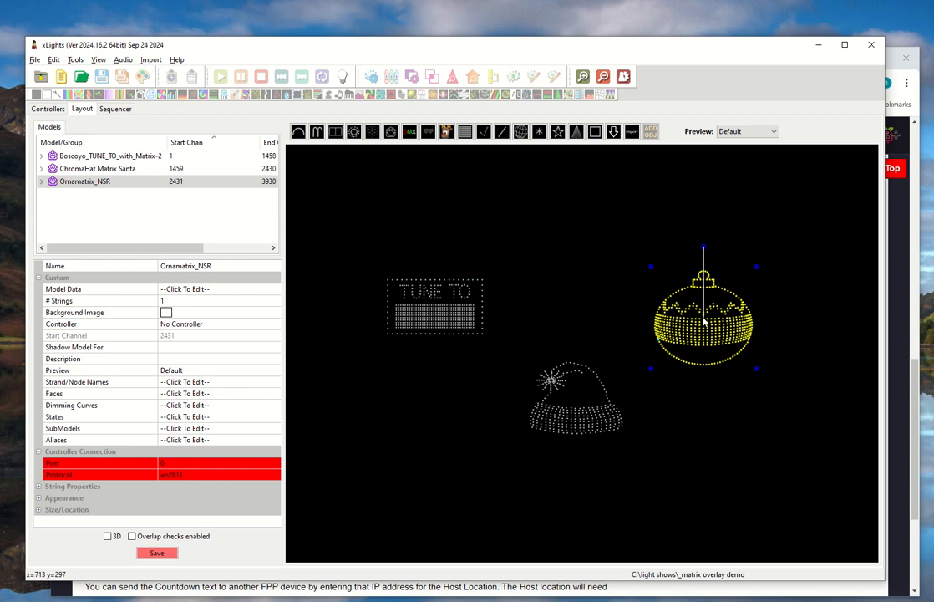
scroll(711, 326, "down", 1)
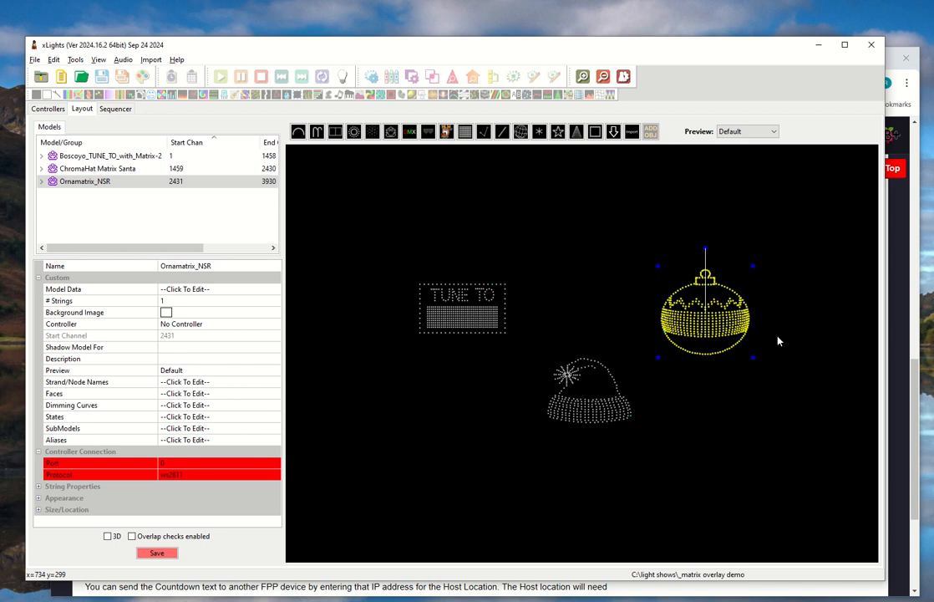
left_click(562, 391)
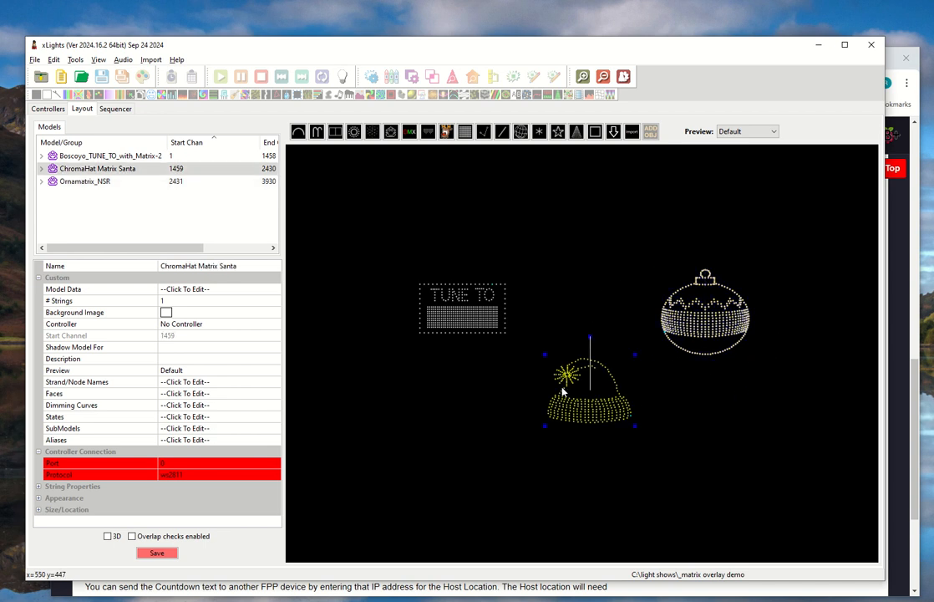
left_click(443, 289)
left_click(568, 380)
left_click(698, 343)
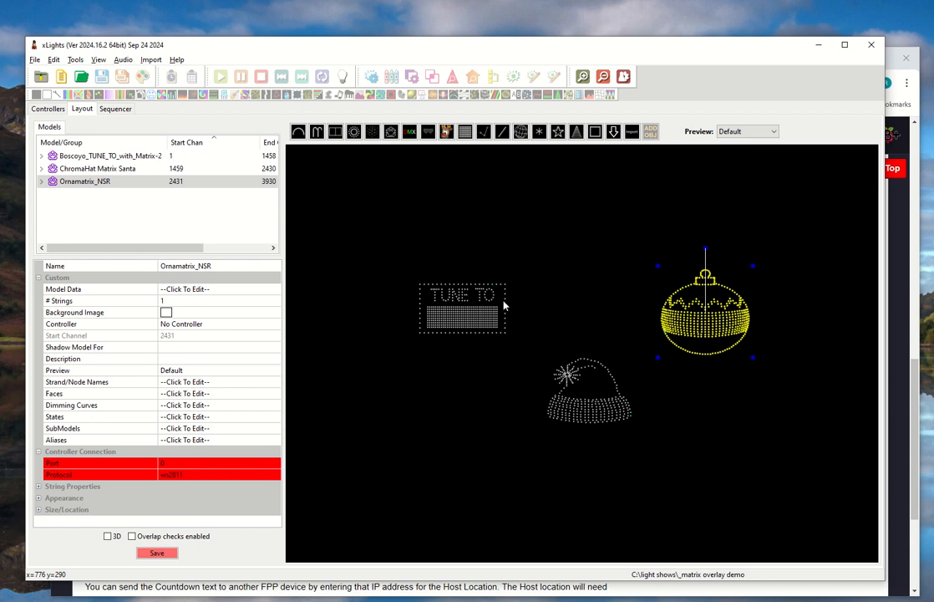
left_click(50, 169)
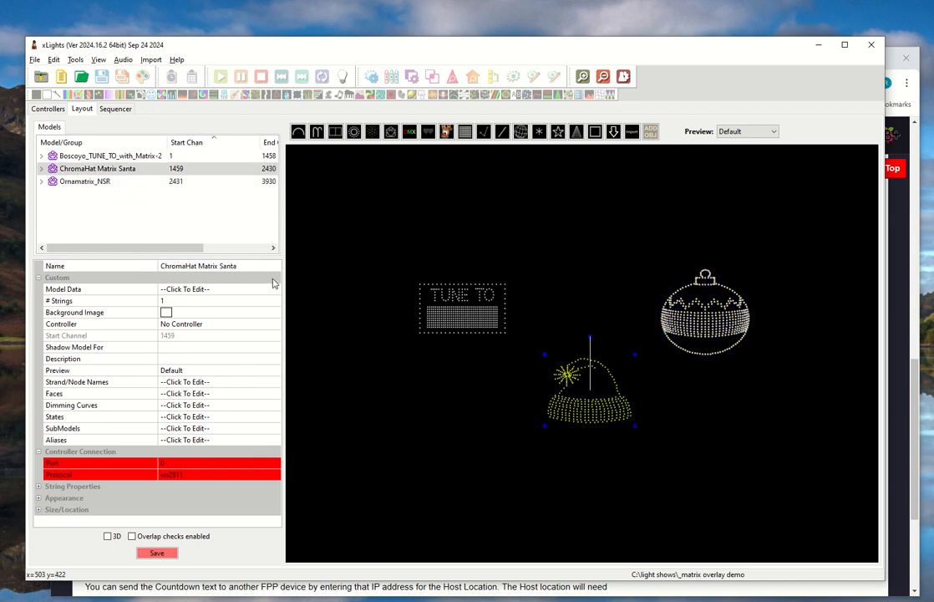
Expand ChromaHat Matrix Santa's submodels and compare its matrix submodel with the whole hat model.
left_click(41, 168)
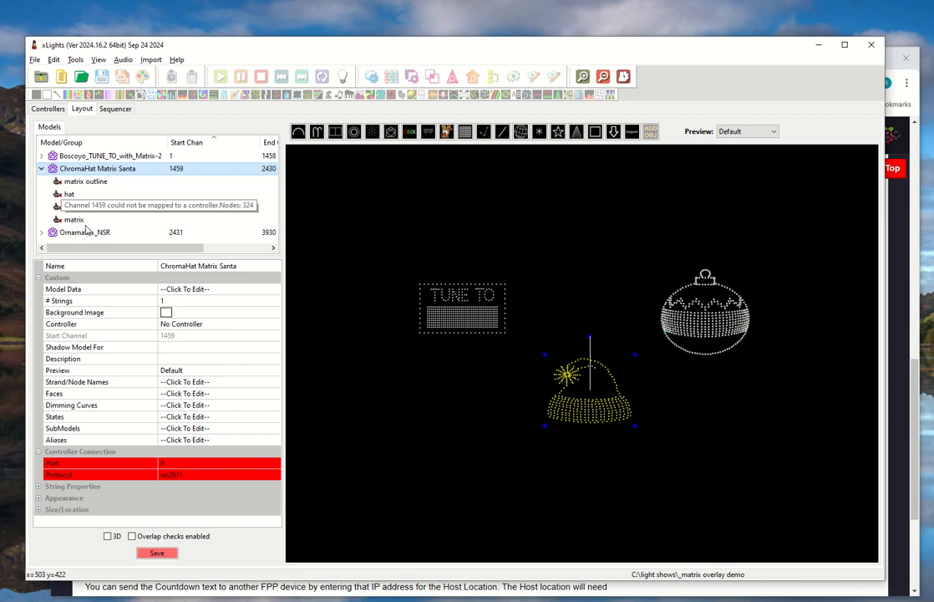
left_click(73, 220)
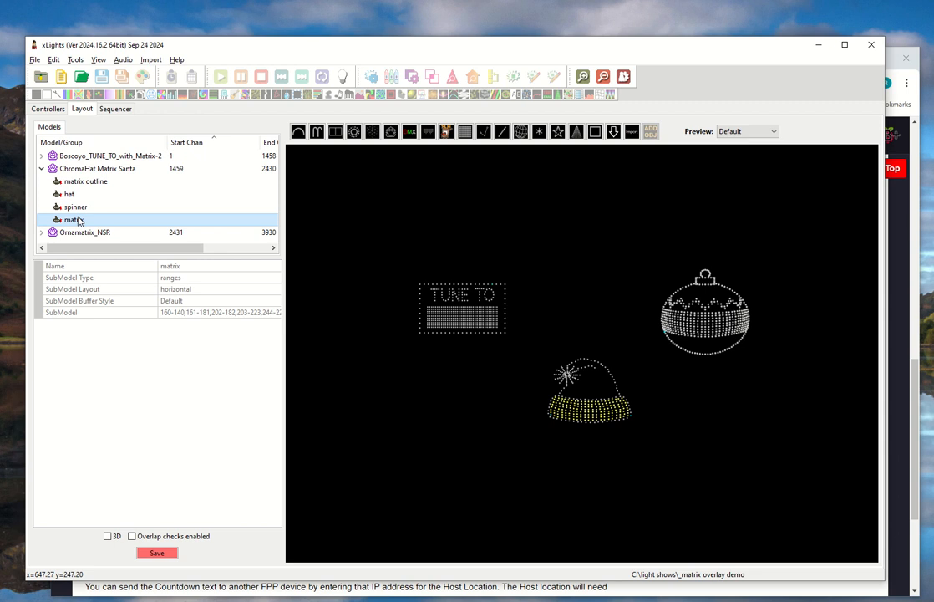
left_click(614, 422)
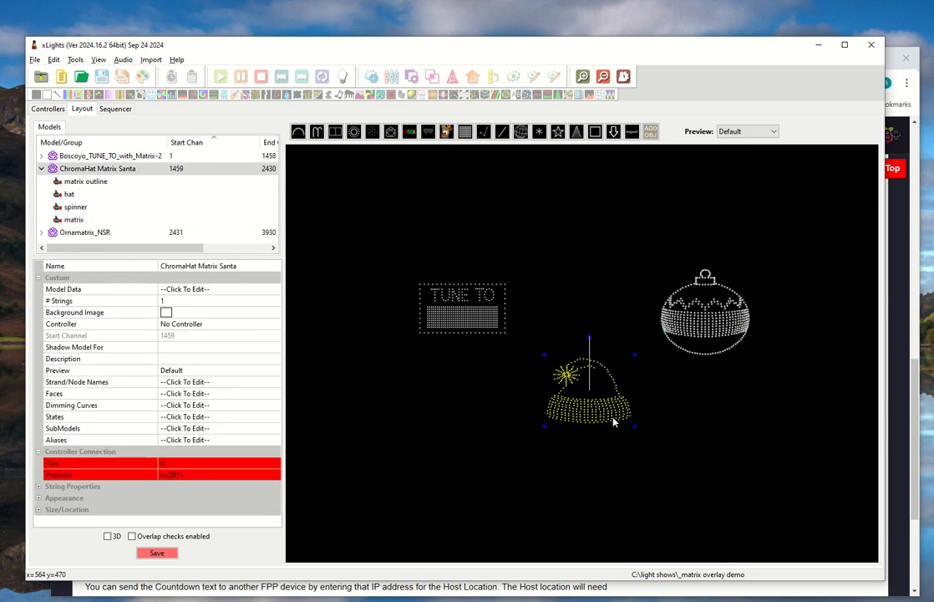
left_click(76, 219)
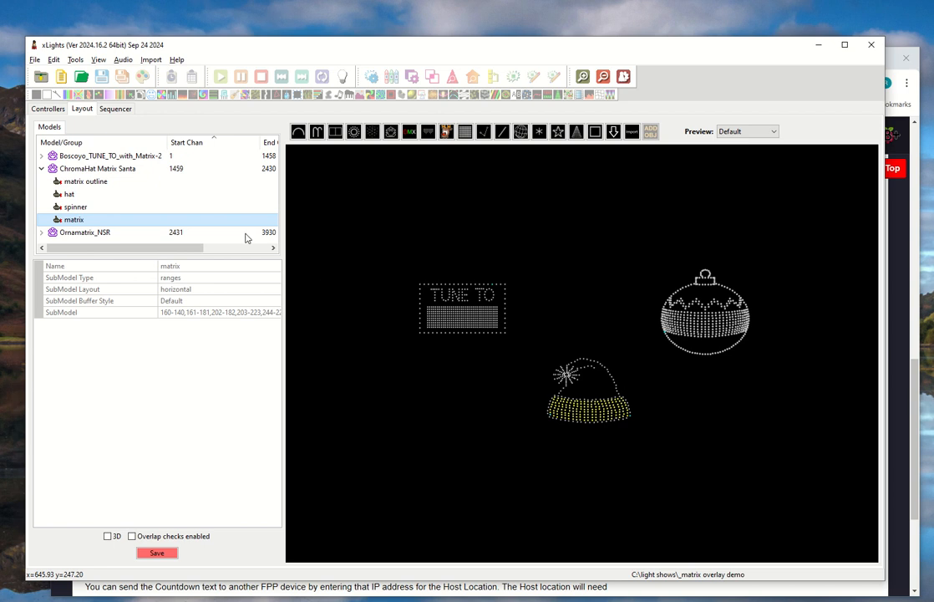
left_click(98, 170)
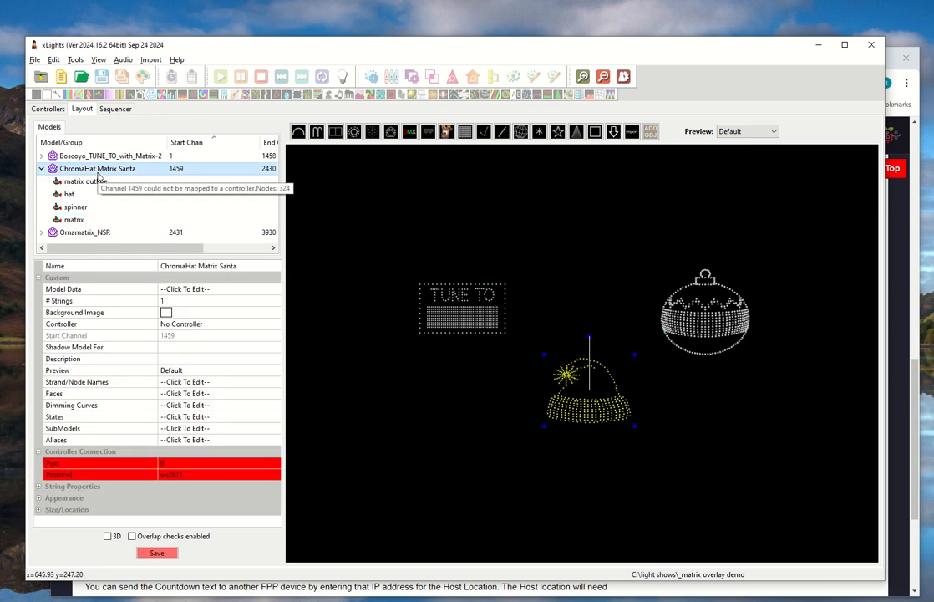
left_click(75, 218)
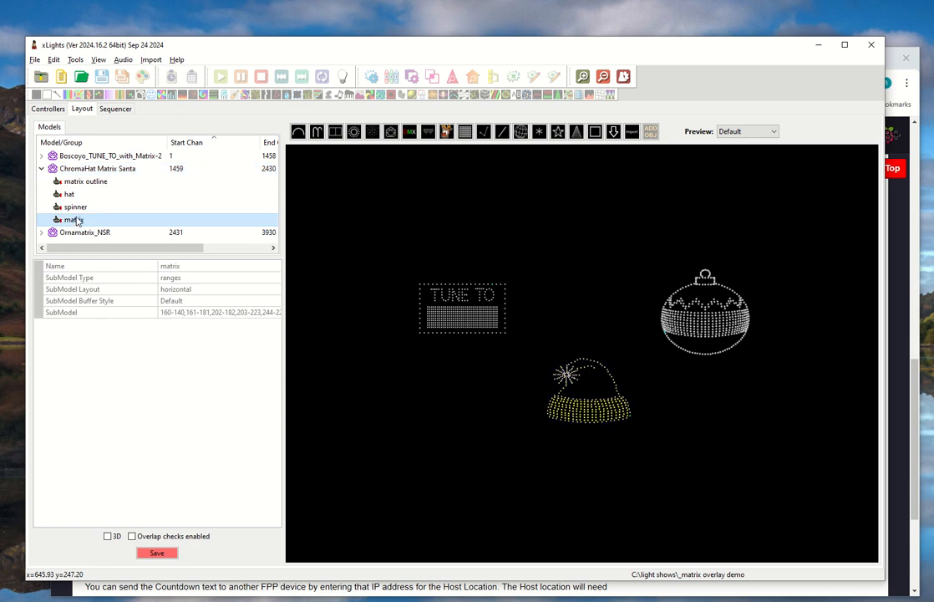
left_click(84, 168)
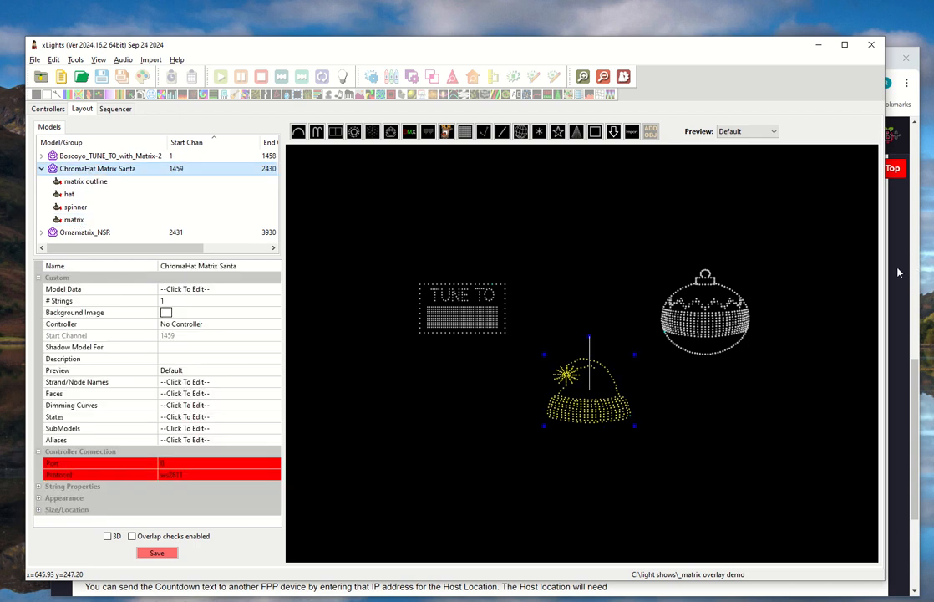
Switch to the FPP Simple Countdown page and review the Matrix Name choices and the Pixel Overlay Model note.
key("alt+Tab")
scroll(626, 361, "down", 2)
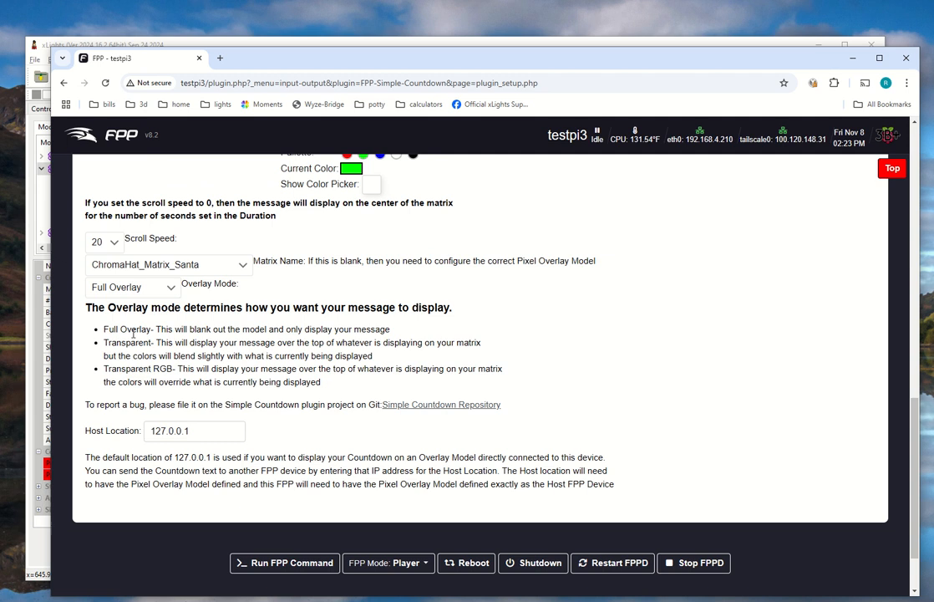
scroll(131, 301, "up", 2)
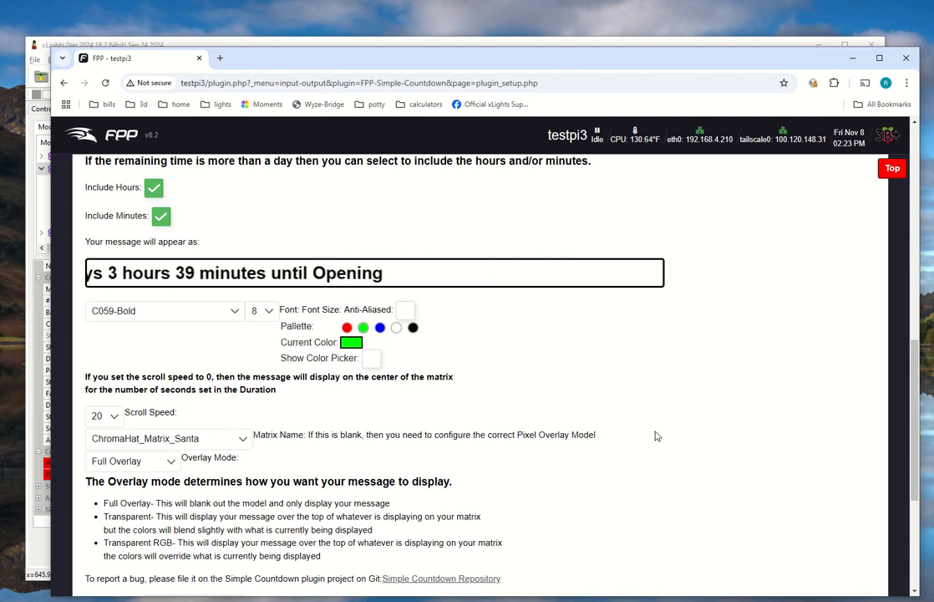
scroll(711, 438, "up", 8)
scroll(361, 455, "down", 7)
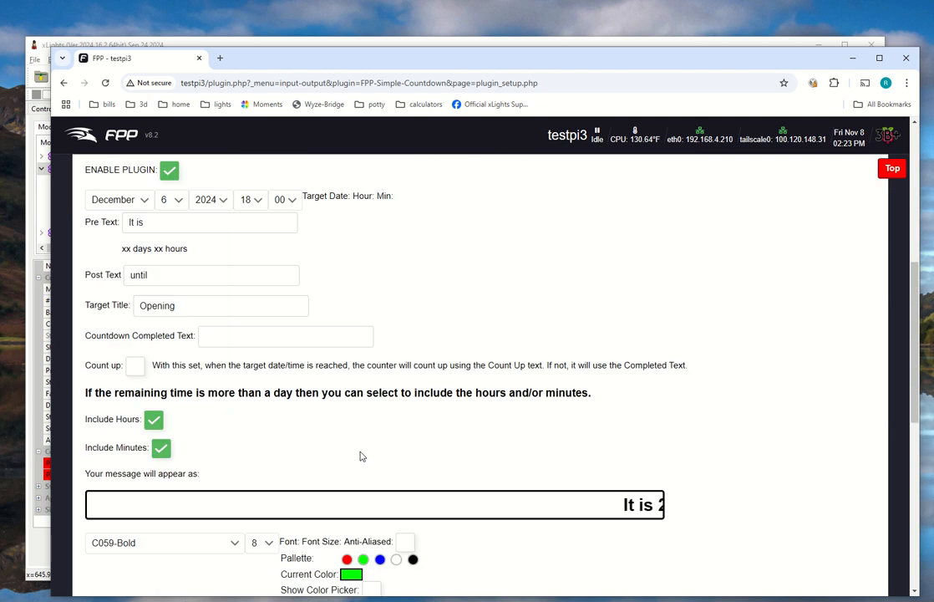
left_click(222, 386)
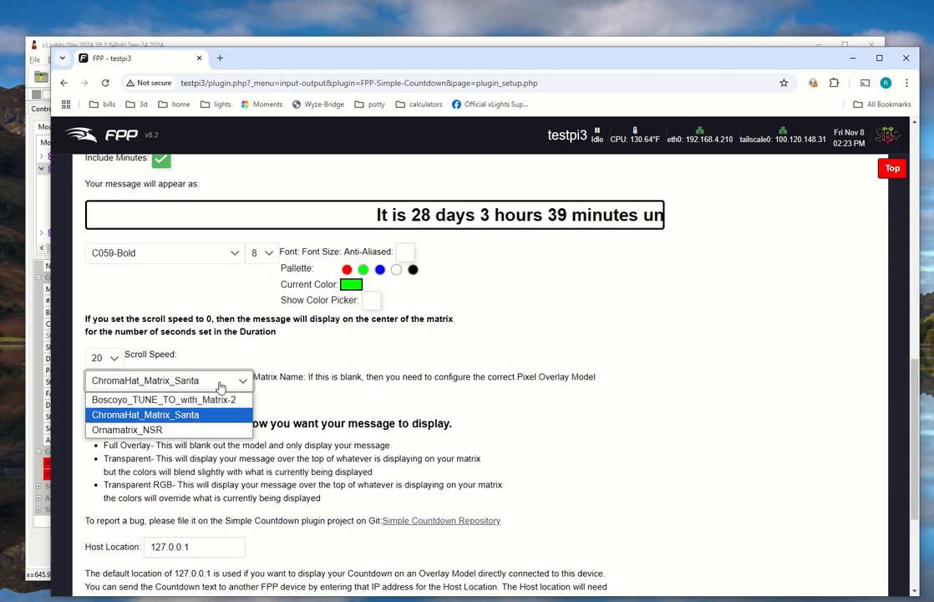
left_click(221, 386)
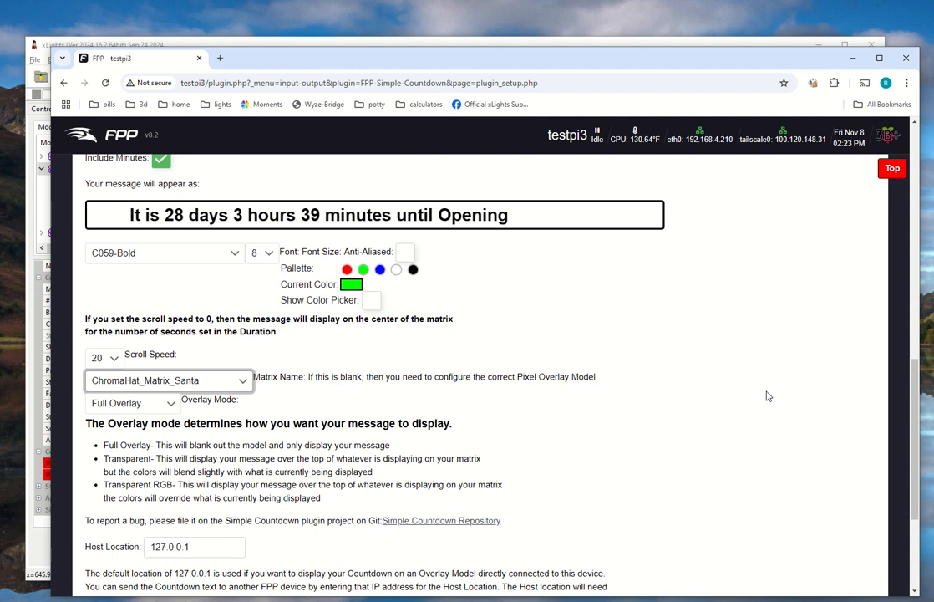
left_click_drag(515, 377, 596, 378)
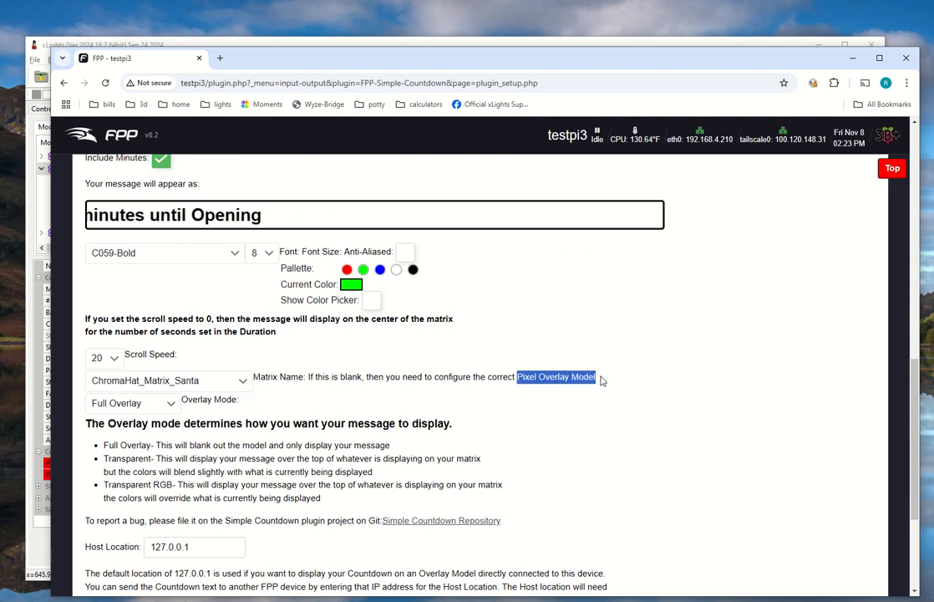
Open FPP's Pixel Overlay Models page and examine the start channel and channel count of ChromaHat_Matrix_Santa.
scroll(787, 334, "up", 8)
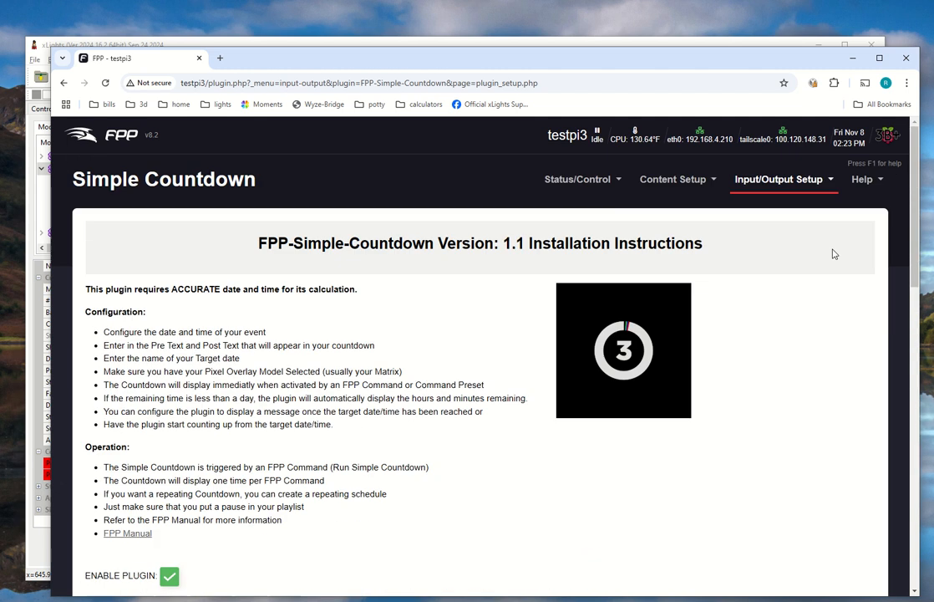
left_click(779, 179)
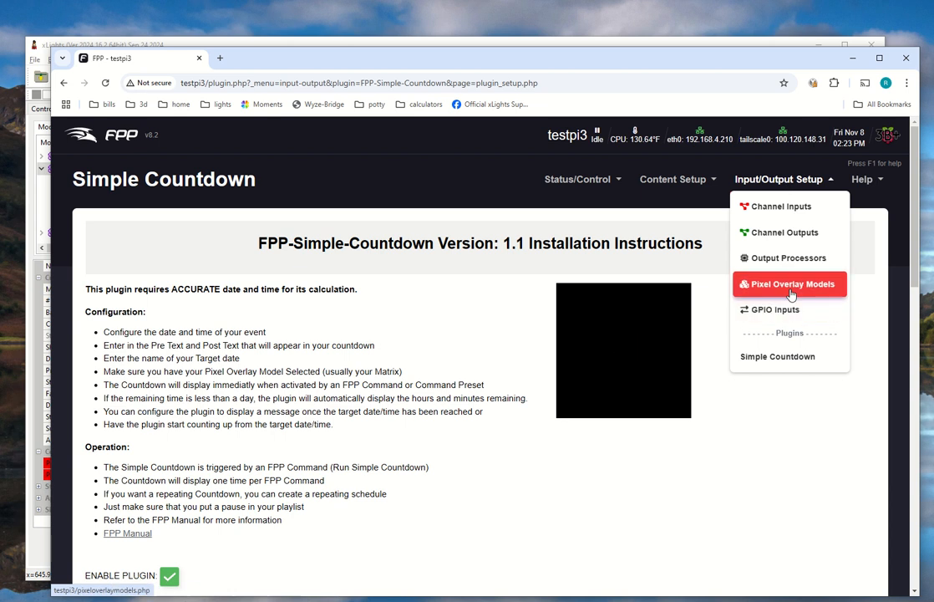
left_click(791, 293)
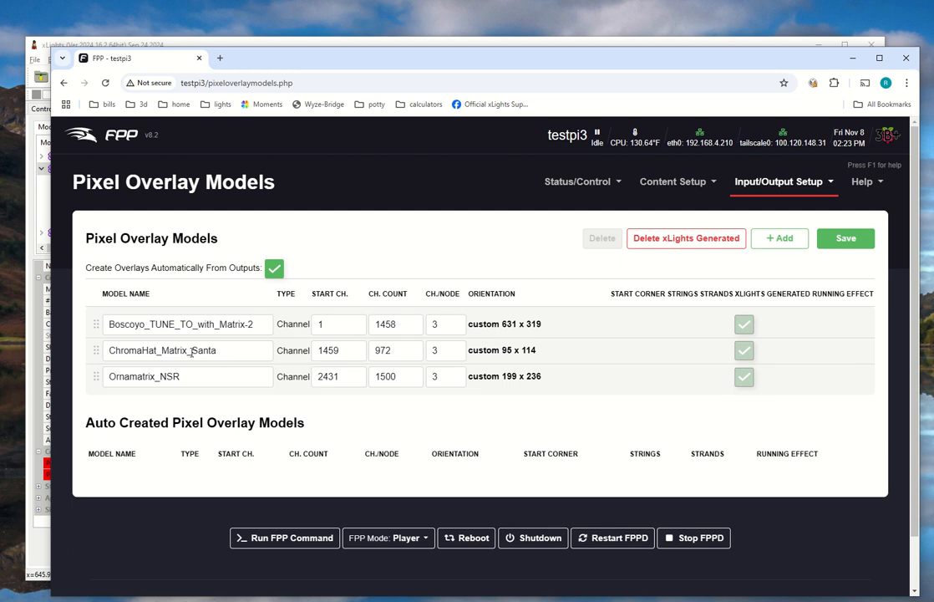
double_click(339, 352)
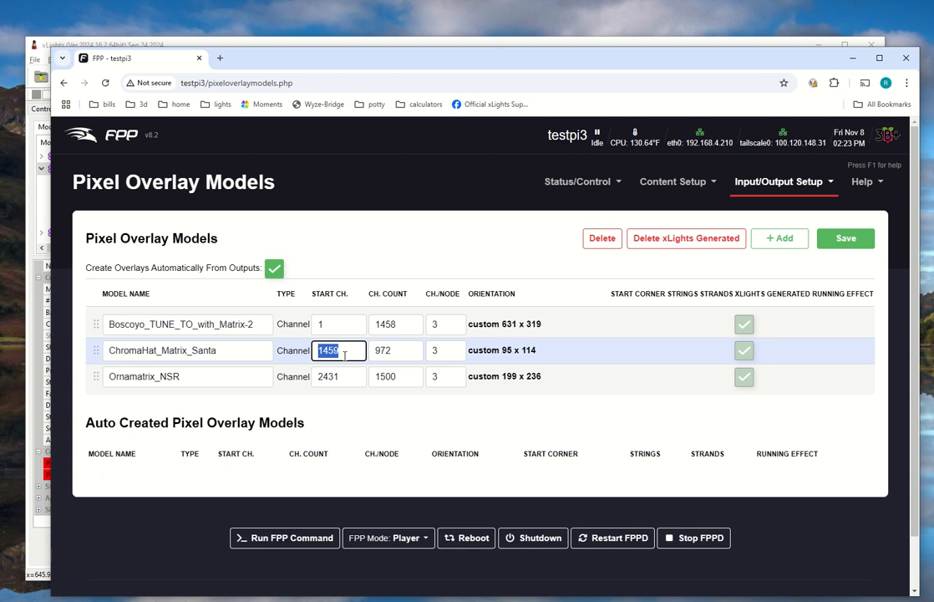
double_click(402, 351)
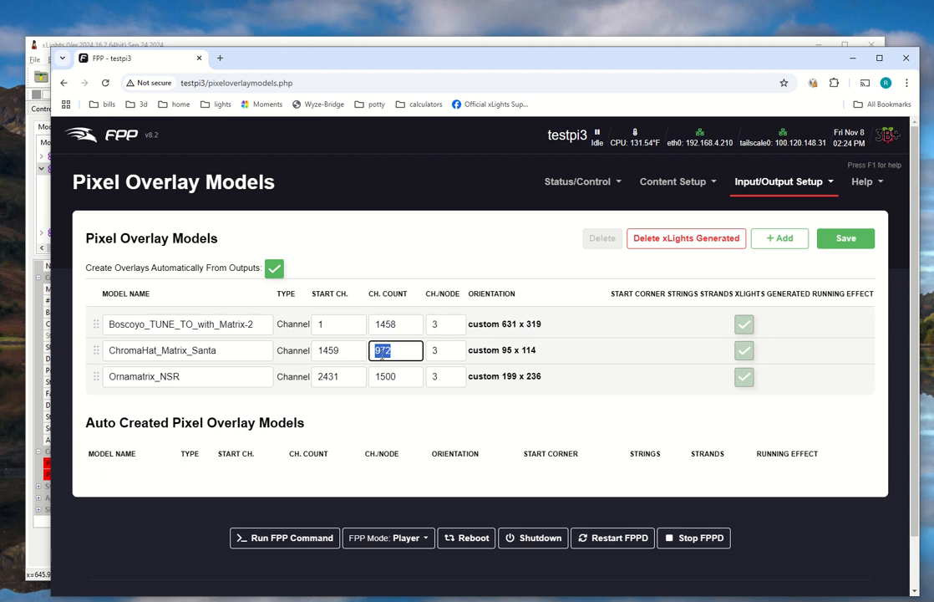
Add a Channel-type pixel overlay model named "matrix only" with start channel 356.
left_click(777, 241)
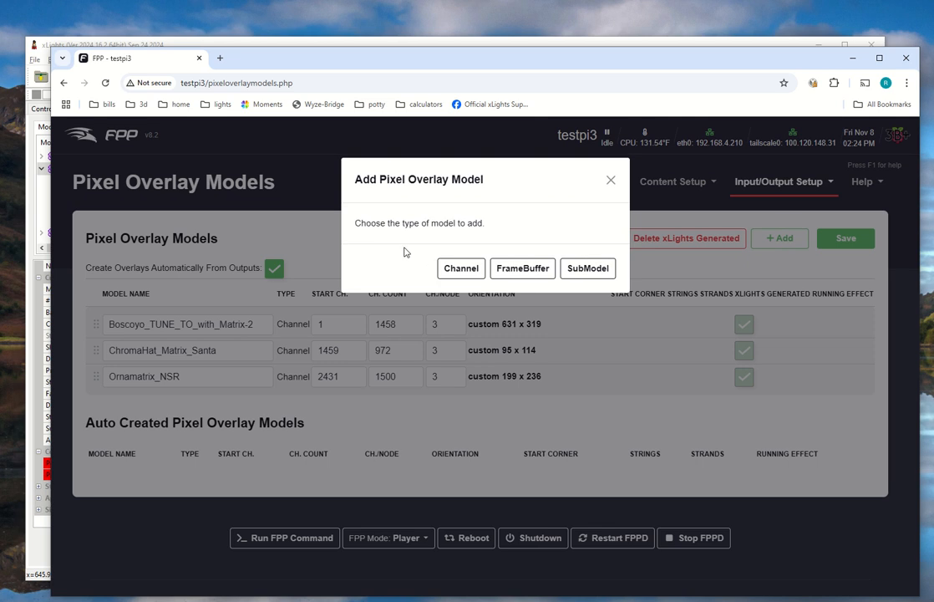
left_click(464, 276)
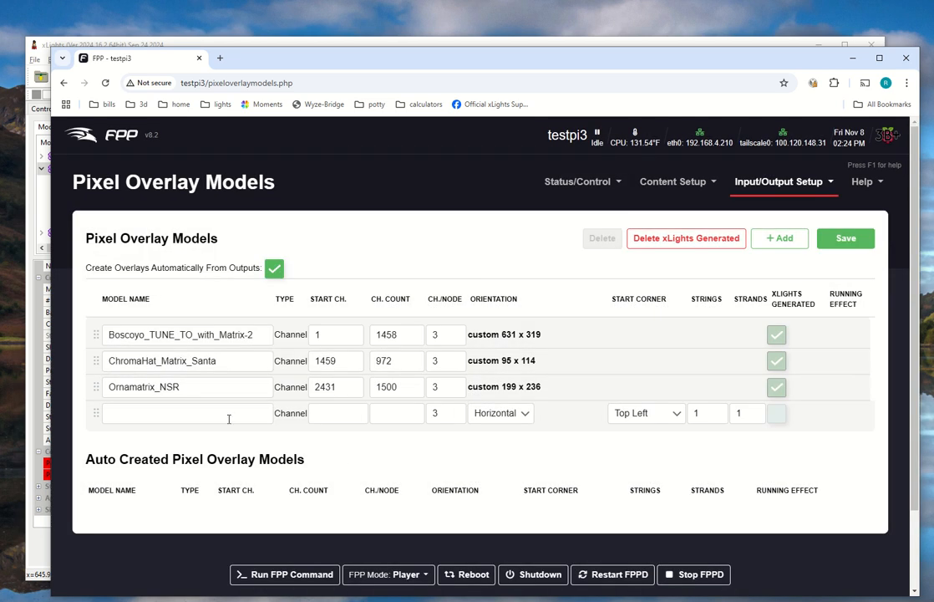
left_click(227, 415)
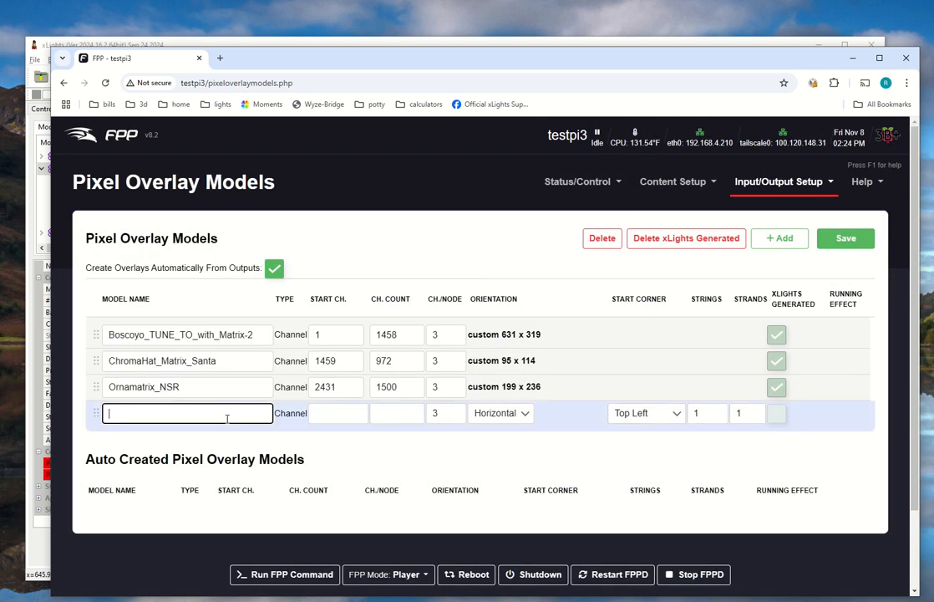
type("matrix only")
left_click(345, 415)
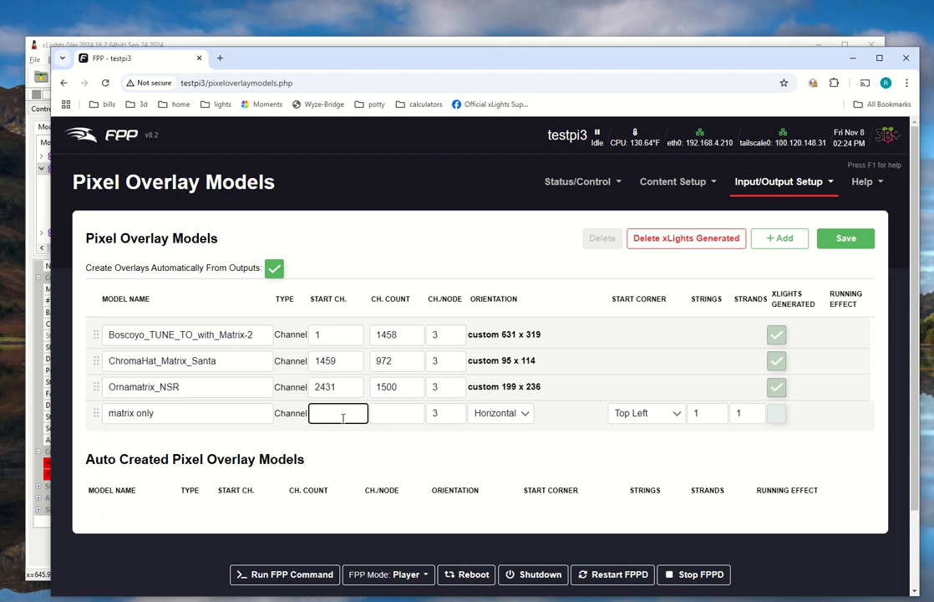
type("356")
double_click(326, 413)
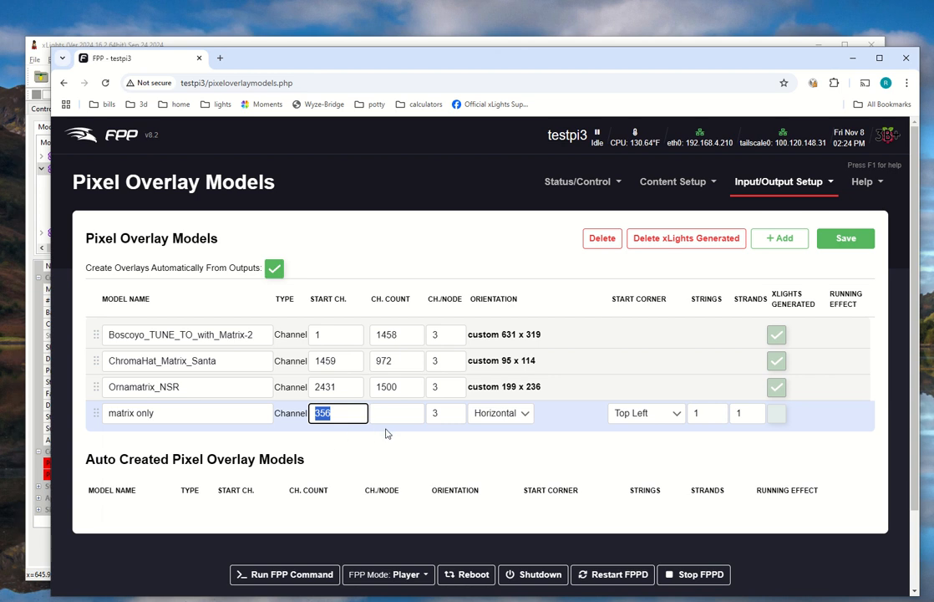
Switch to xLights and examine ChromaHat Matrix Santa's node numbering in an enlarged wiring view, and compare the matrix submodel with the full model.
key("alt+Tab")
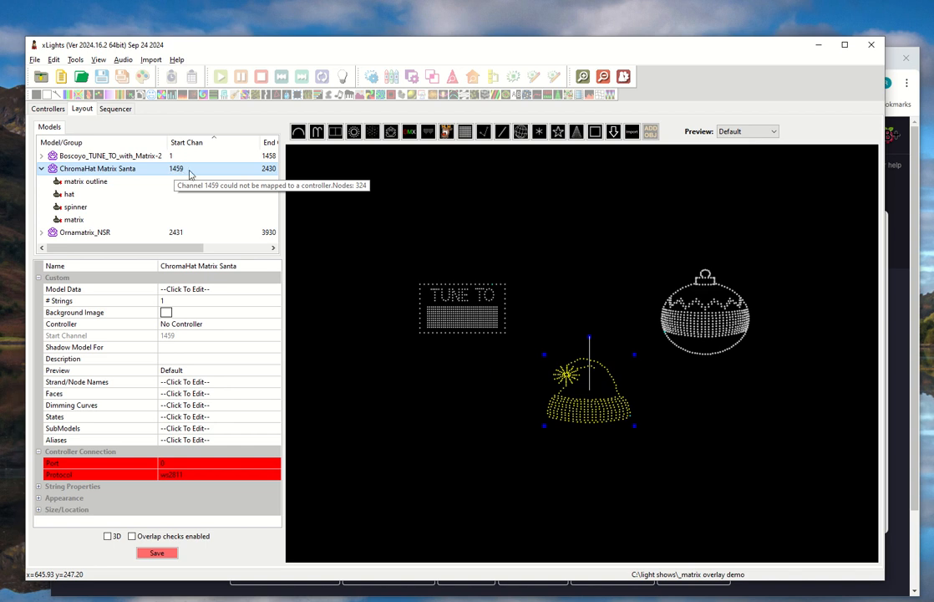
right_click(575, 376)
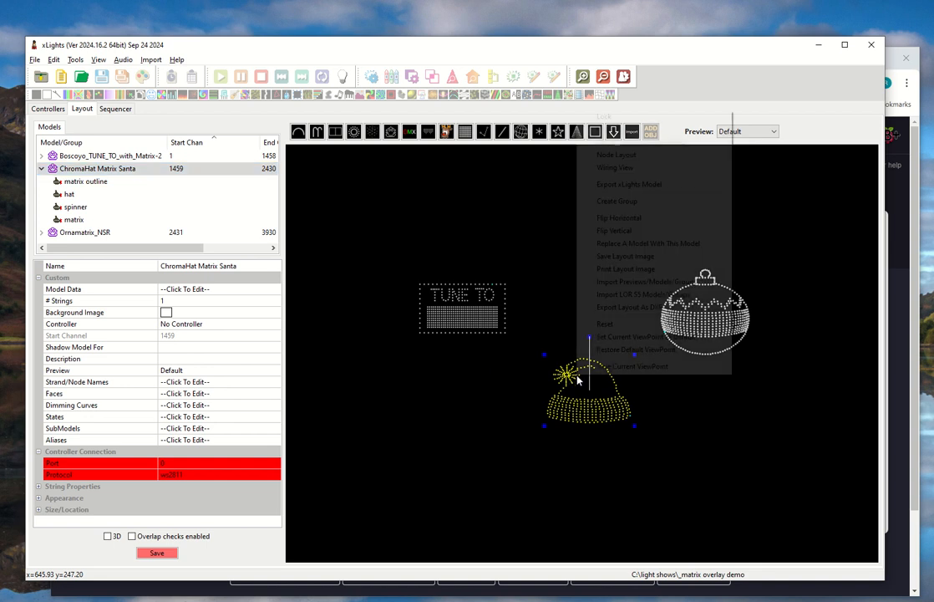
left_click(640, 175)
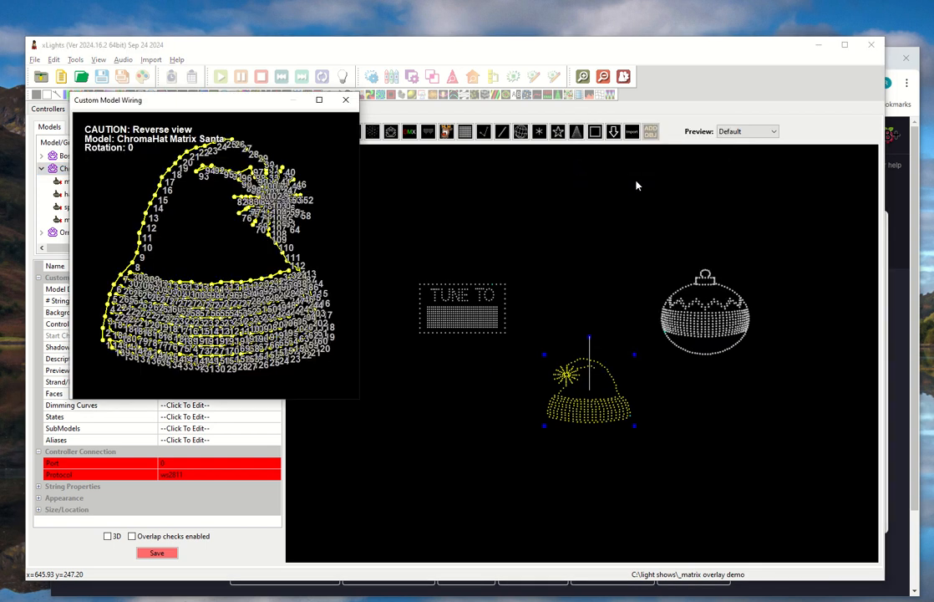
left_click(318, 99)
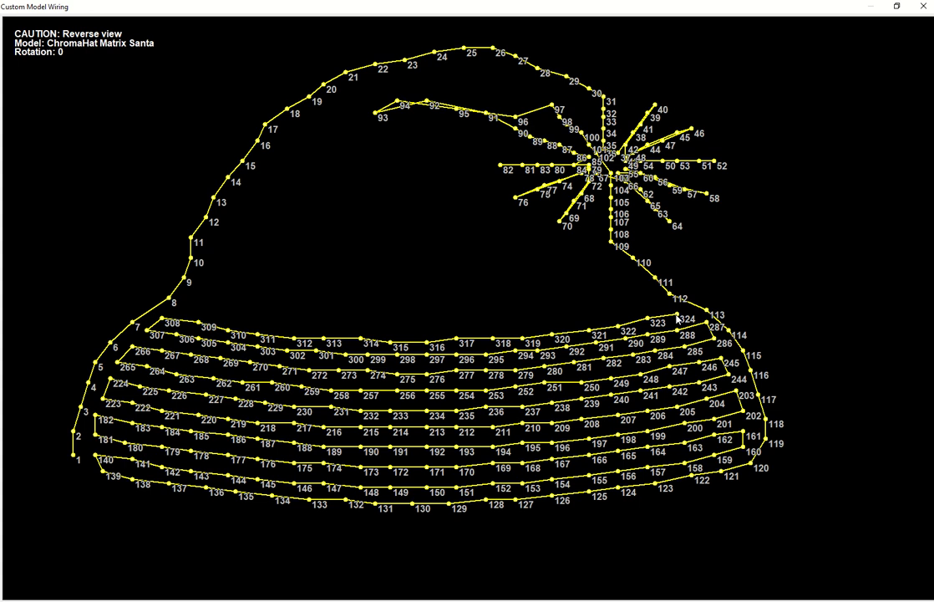
left_click(924, 7)
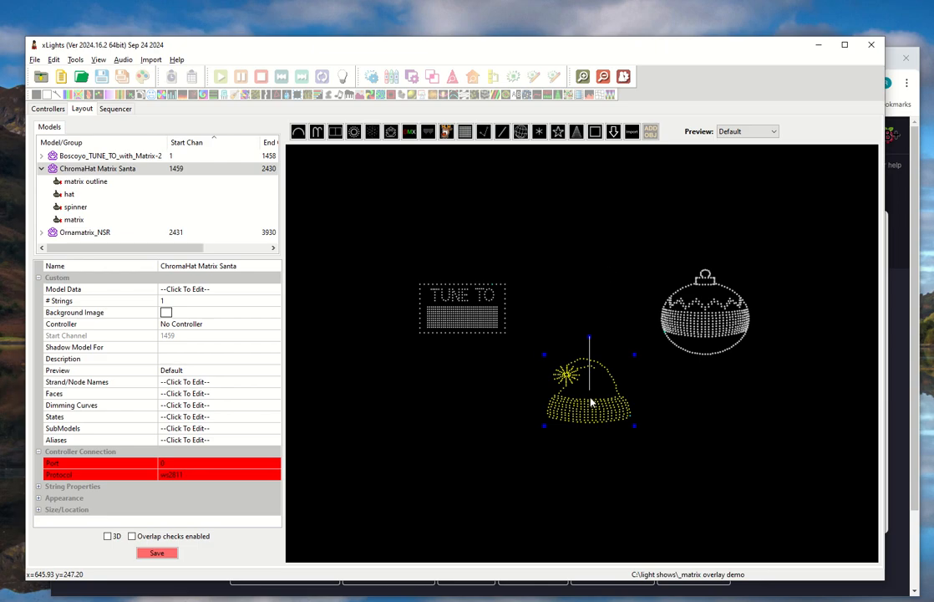
left_click(74, 219)
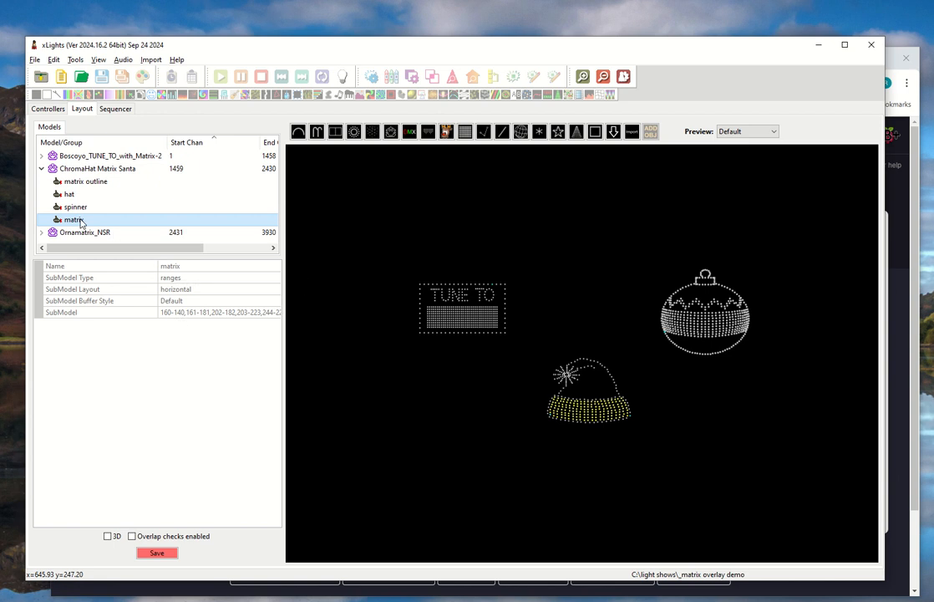
left_click(96, 171)
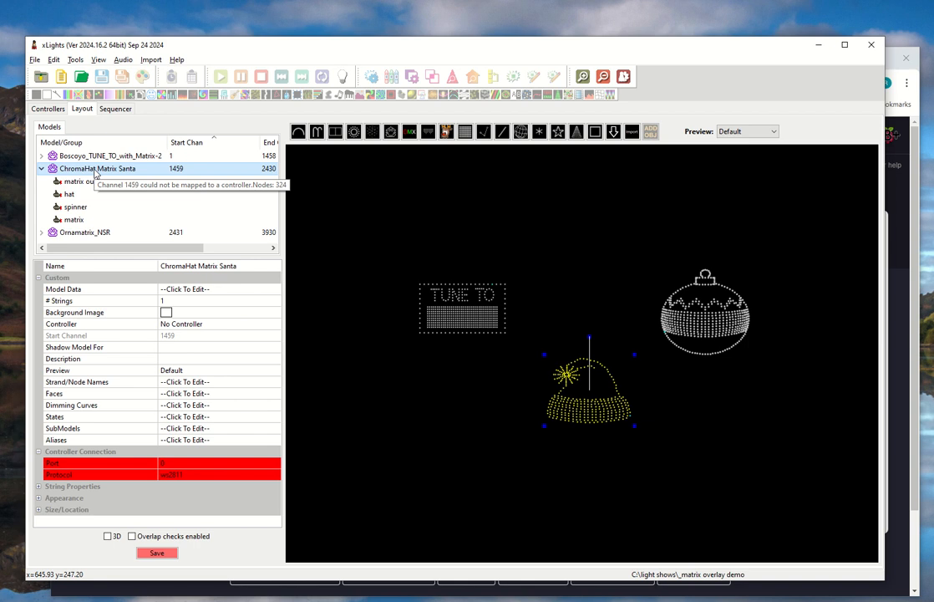
key("alt+Tab")
key("alt+shift+Tab")
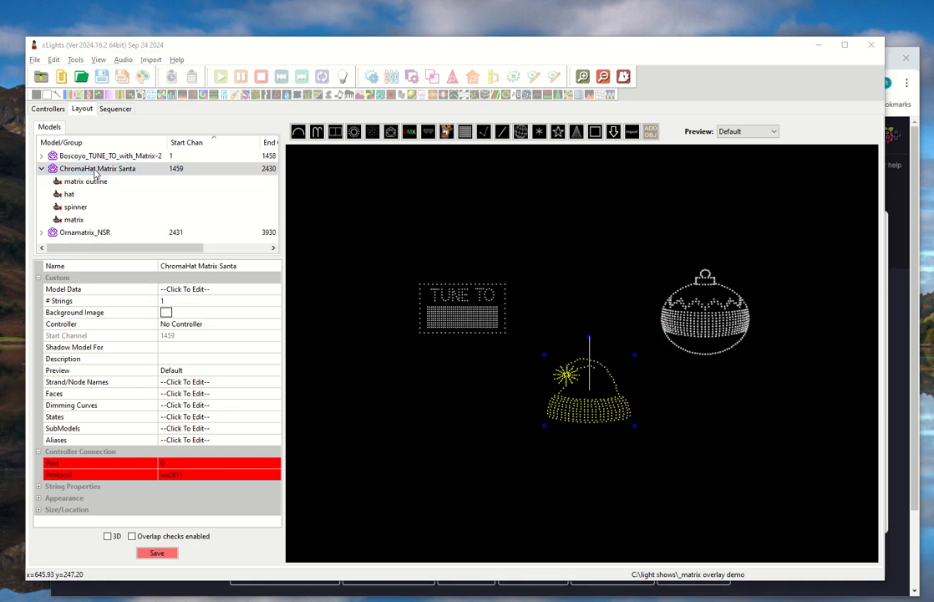
key("super")
type("power")
key("Escape")
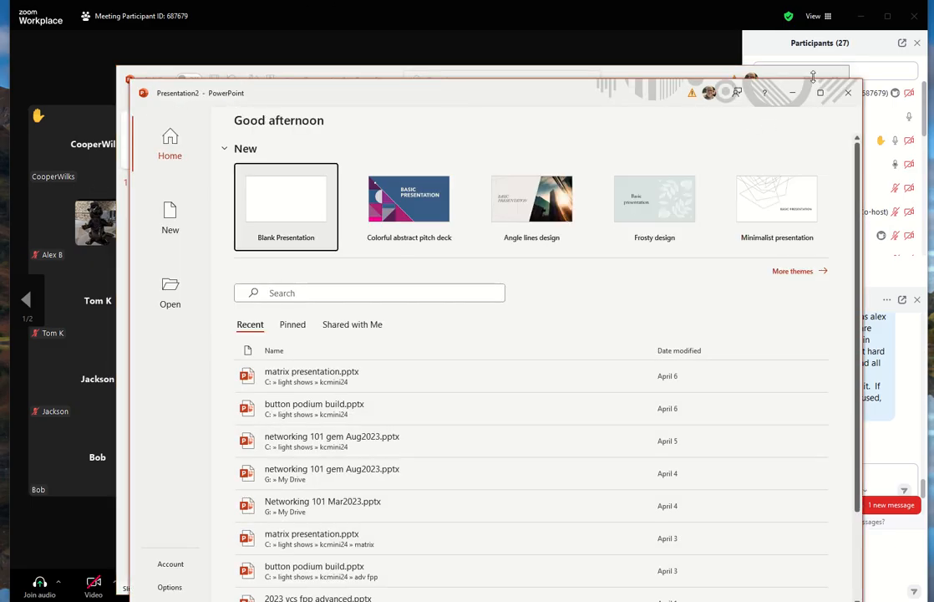
left_click(848, 93)
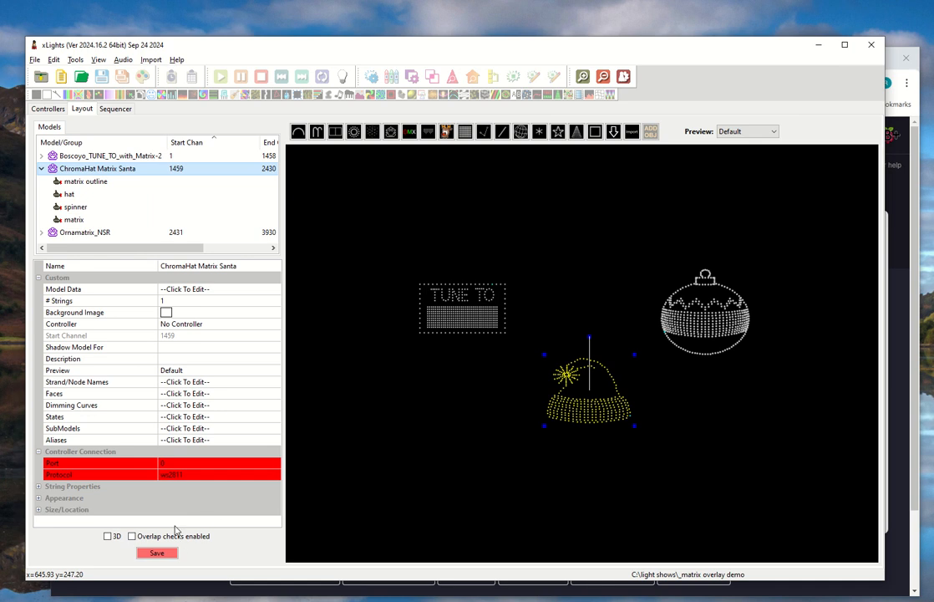
Launch Windows PowerShell.
key("super")
type("powershel")
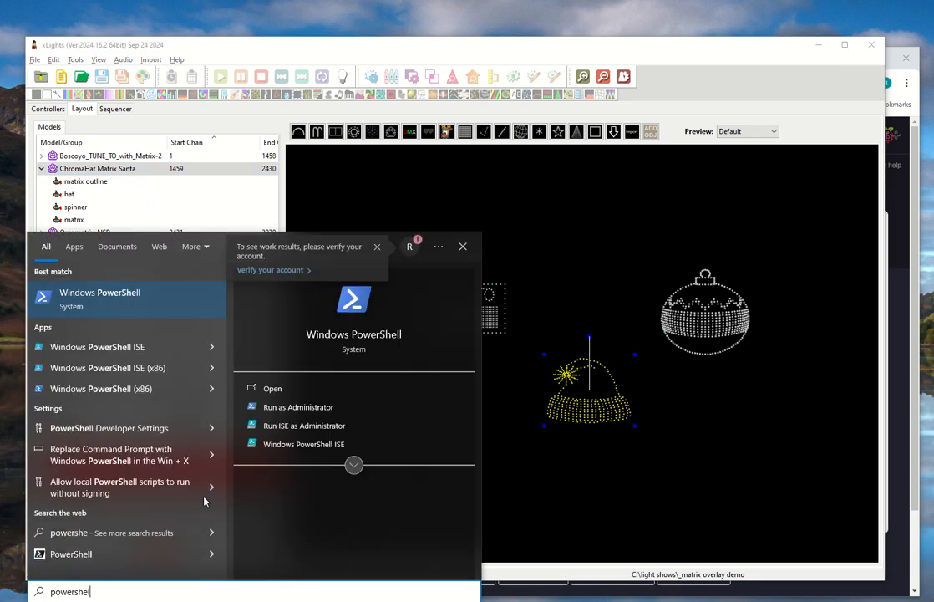
type("l")
key("Return")
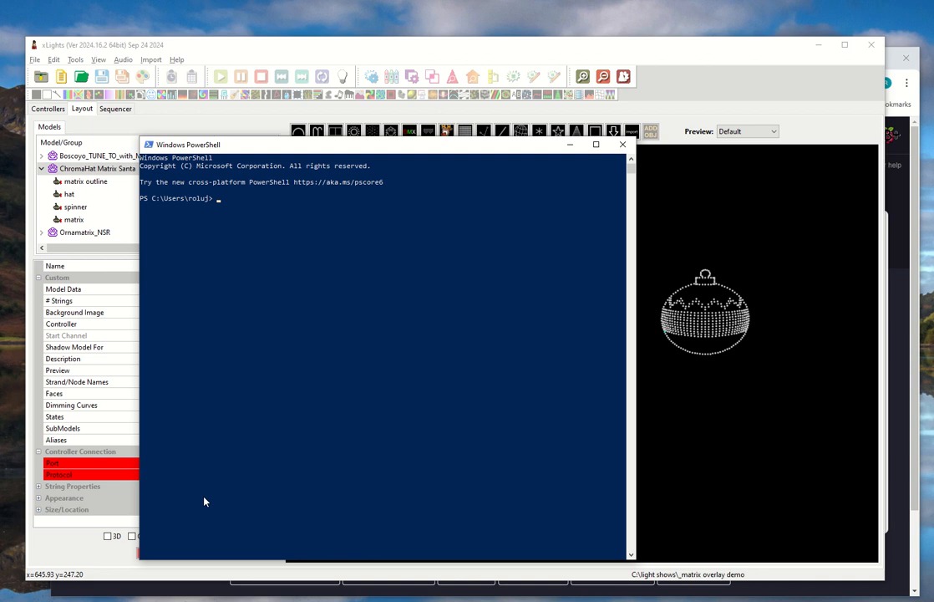
Calculate the matrix start channel in PowerShell with 139*3, and add 418 to the hat's start channel 1459.
type("139*3")
key("Return")
type("418")
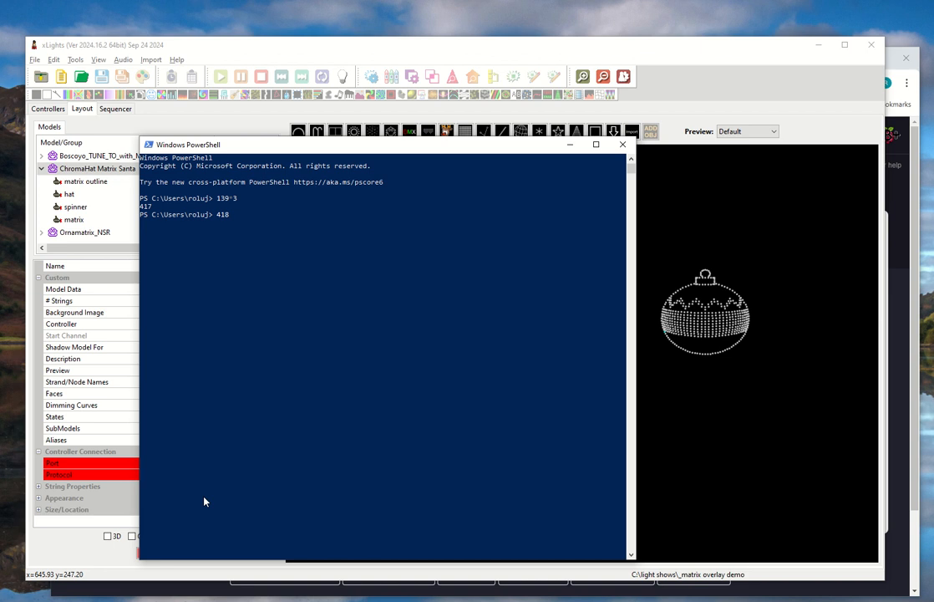
left_click_drag(288, 143, 384, 156)
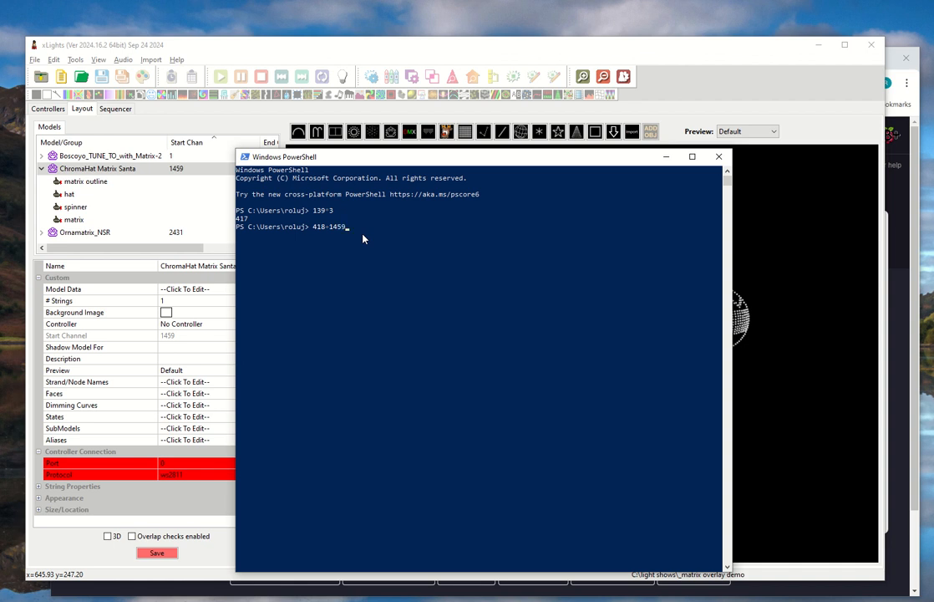
key("Return")
left_click(249, 237)
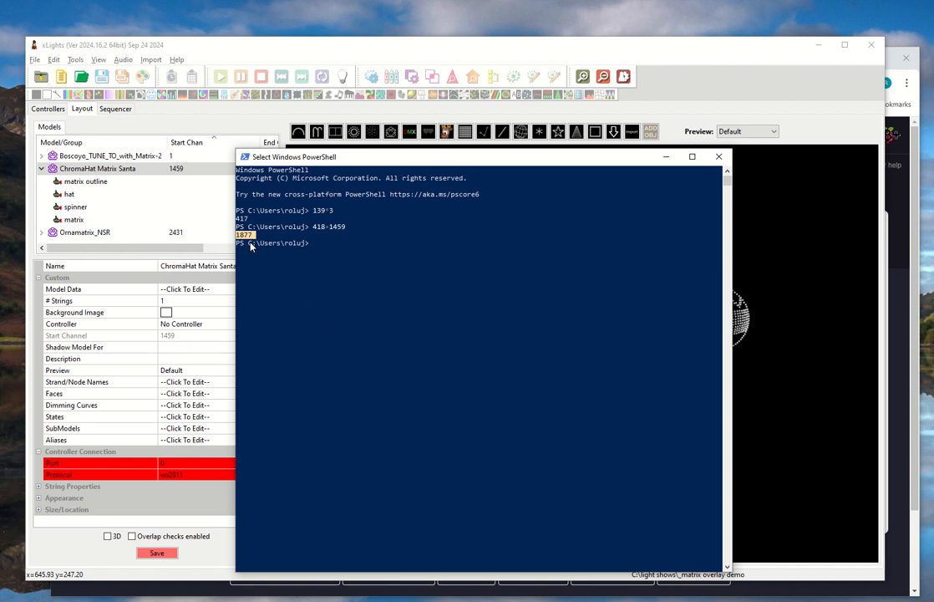
Switch to FPP in Chrome and set the matrix only model's start channel to 1877.
key("alt+Tab")
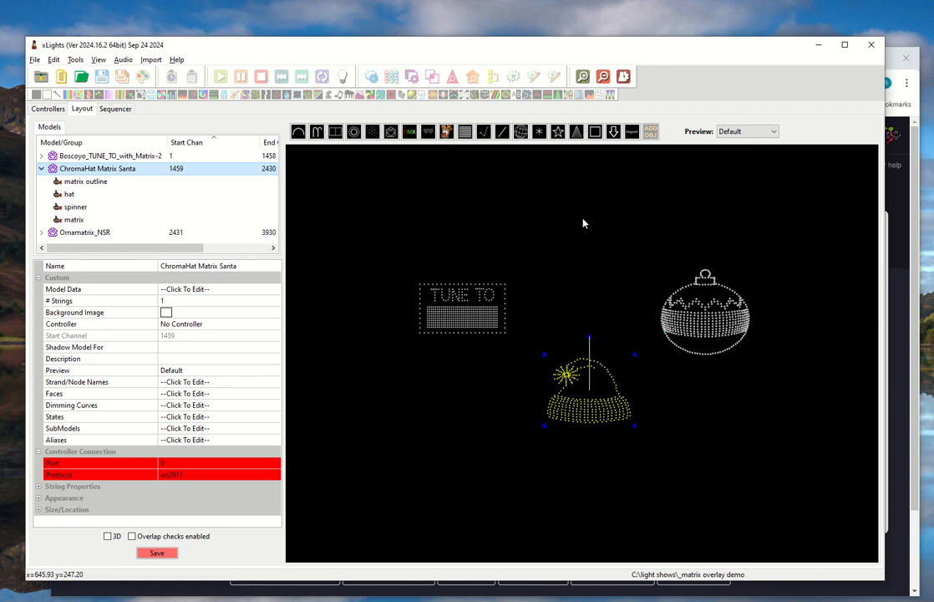
key("alt+Tab")
left_click(566, 260)
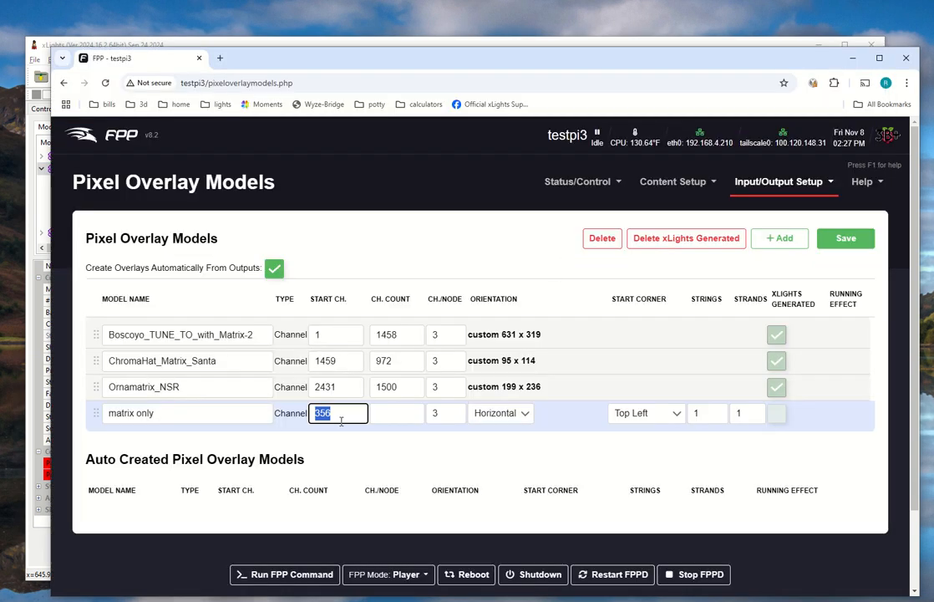
type("1877")
key("alt+Tab")
key("alt+Tab")
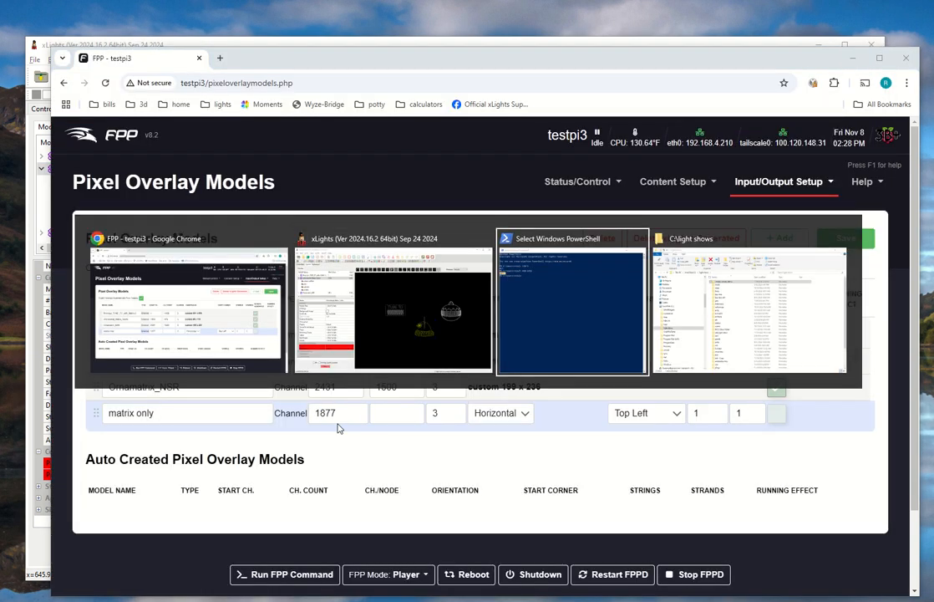
key("alt+Tab")
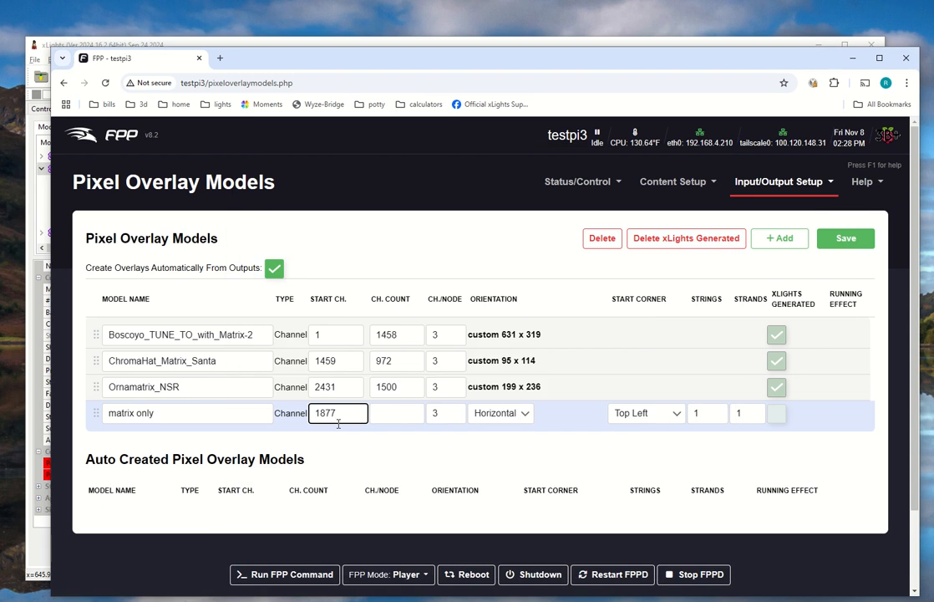
Switch to PowerShell and calculate the matrix channel count with 8*21 and 168*3.
key("Tab")
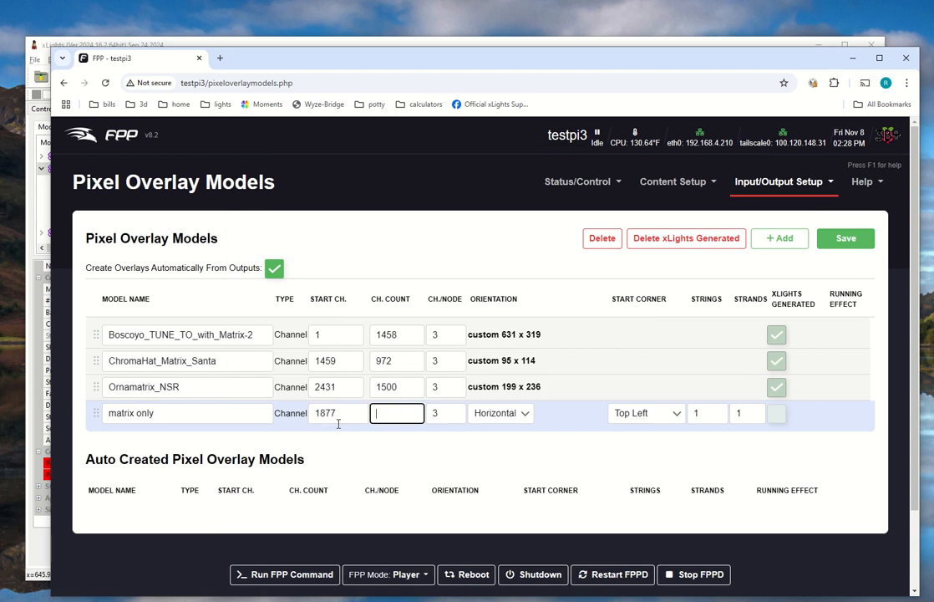
key("alt+Tab")
type("8")
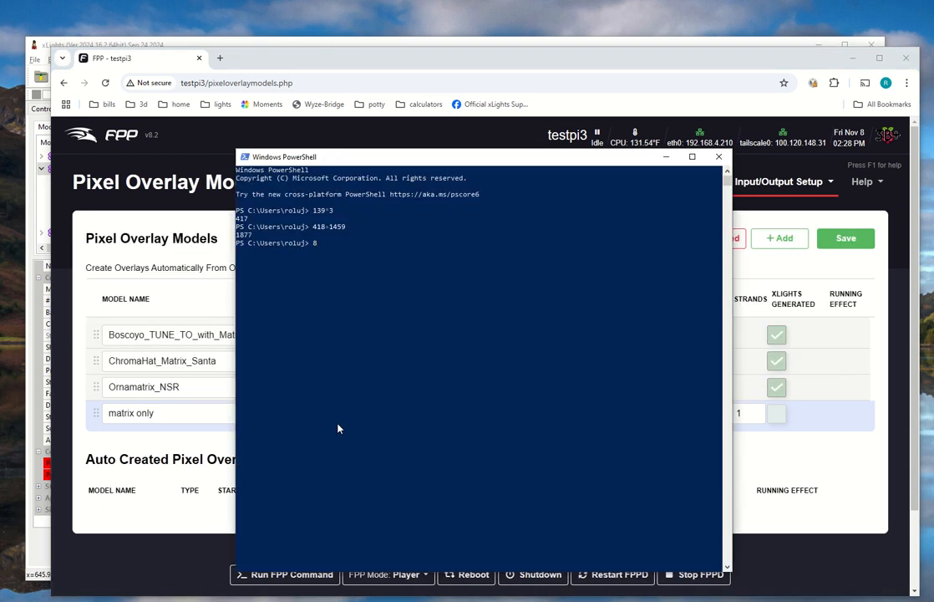
type("*21")
key("Return")
type("16")
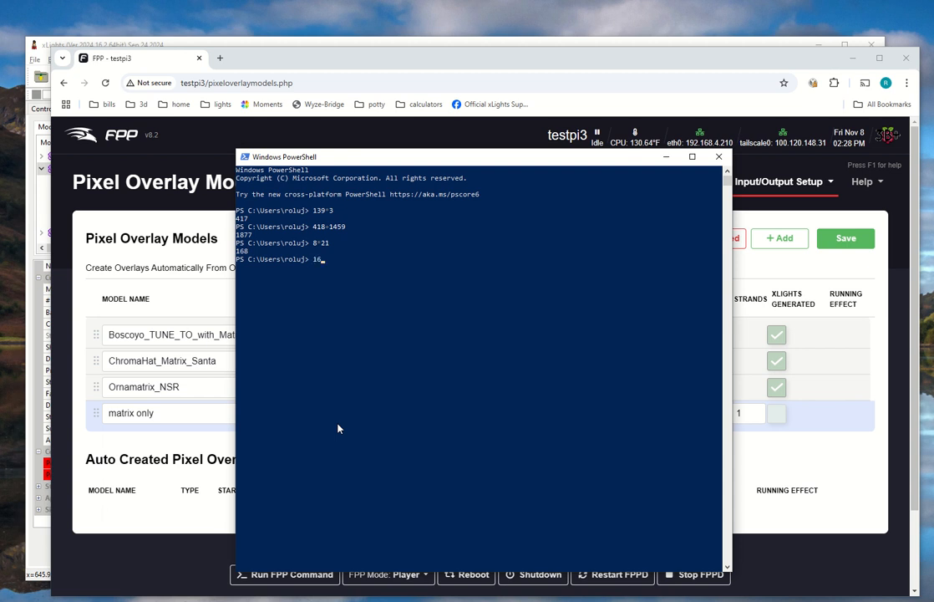
type("8*3")
key("Return")
Switch back to FPP and set the matrix only model's channel count to 504.
key("alt+Tab")
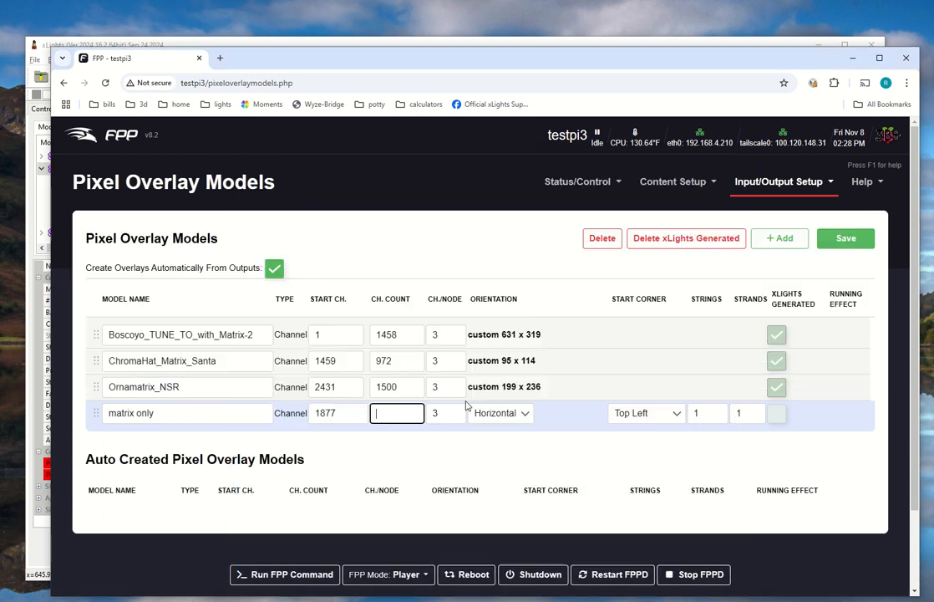
type("504")
key("Tab")
left_click_drag(477, 447, 472, 438)
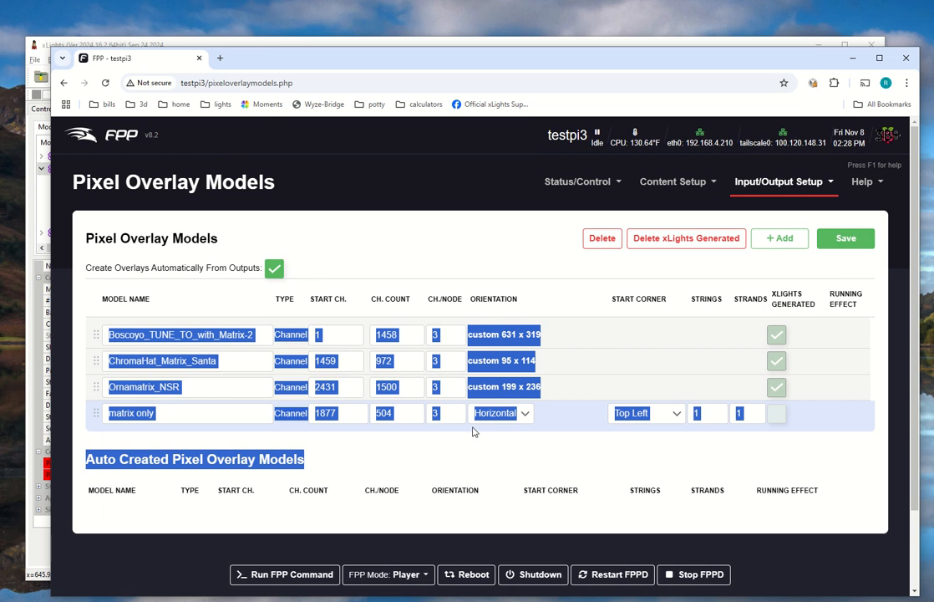
left_click(474, 427)
left_click(601, 386)
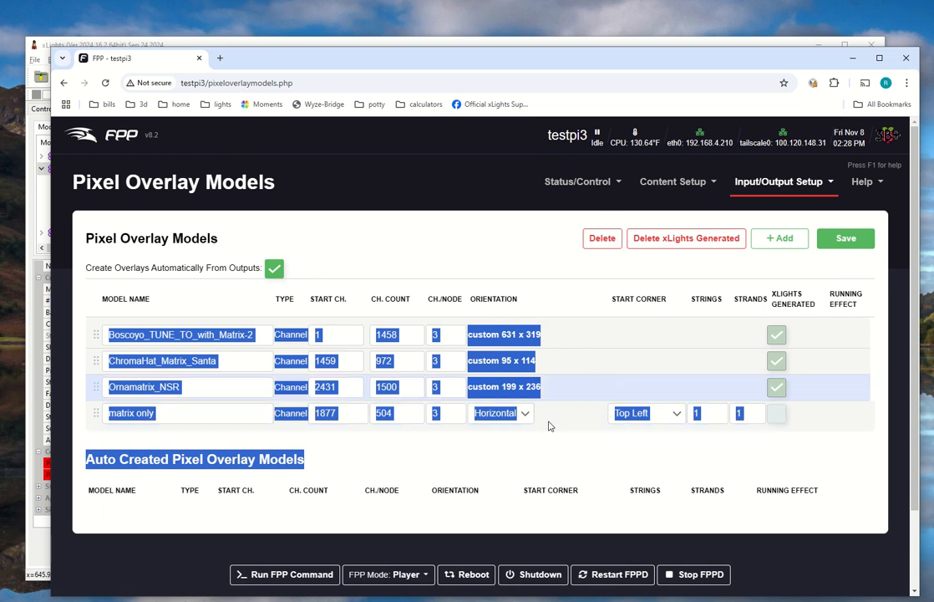
left_click(644, 437)
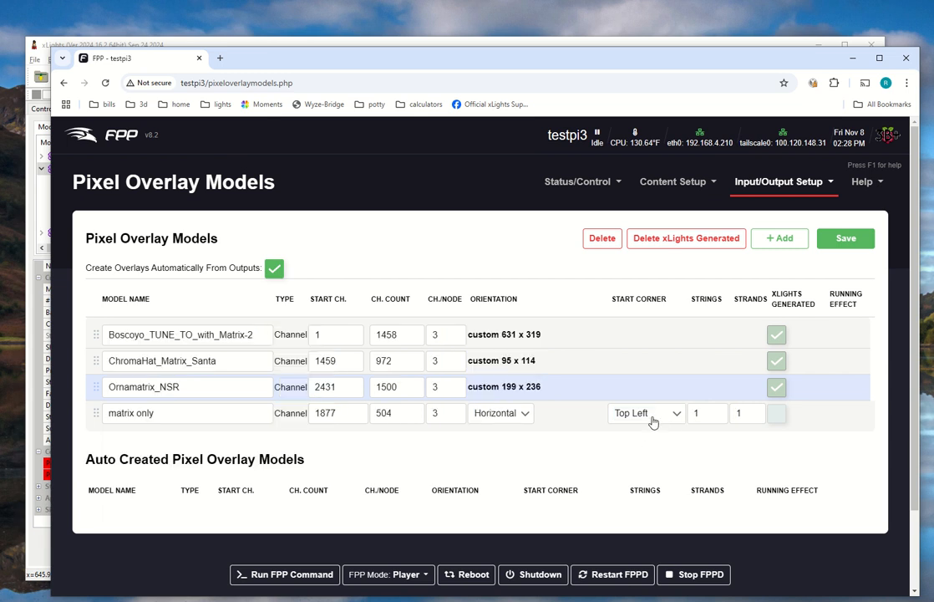
Keep Top Left as the matrix only model's start corner and save the pixel overlay models.
left_click(654, 420)
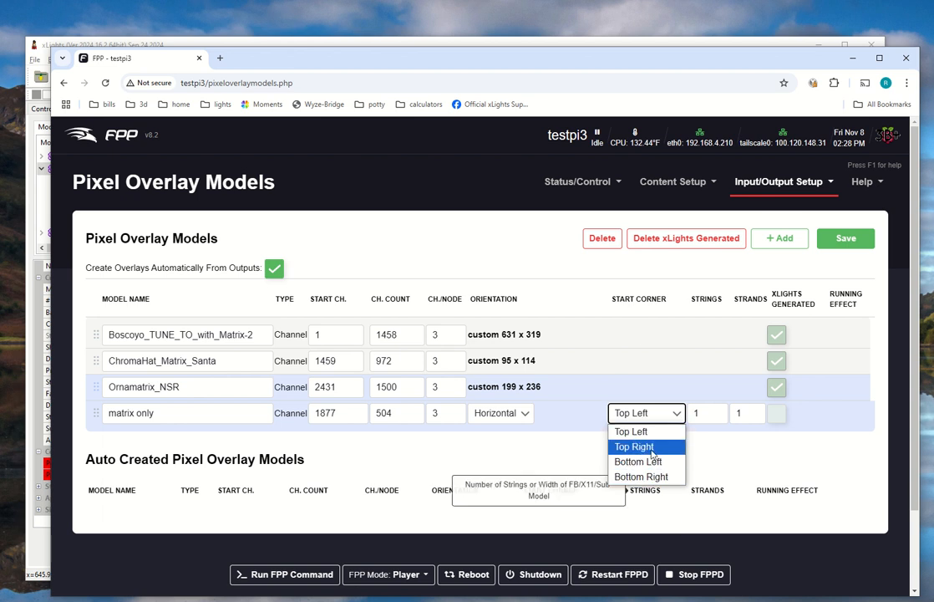
left_click(628, 432)
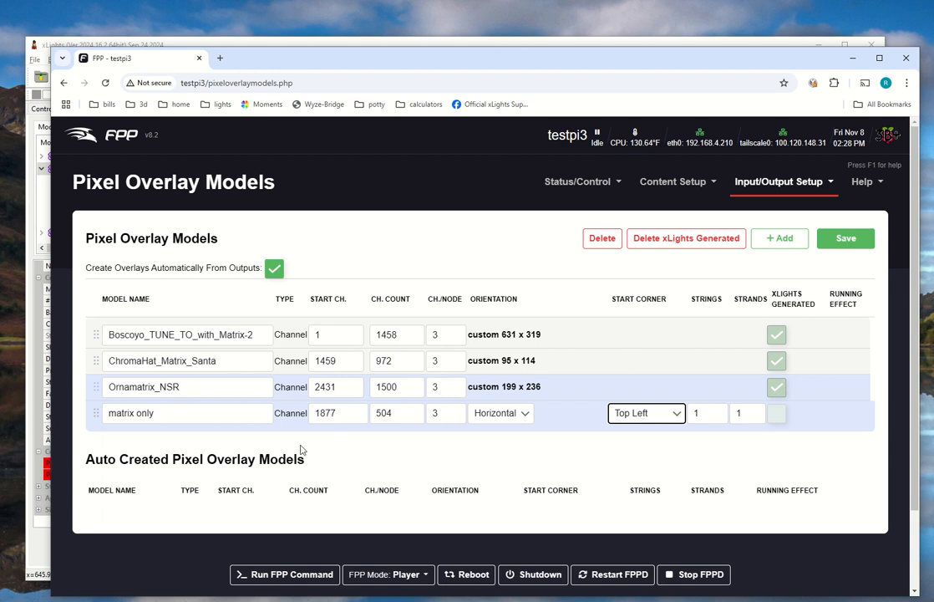
left_click(844, 239)
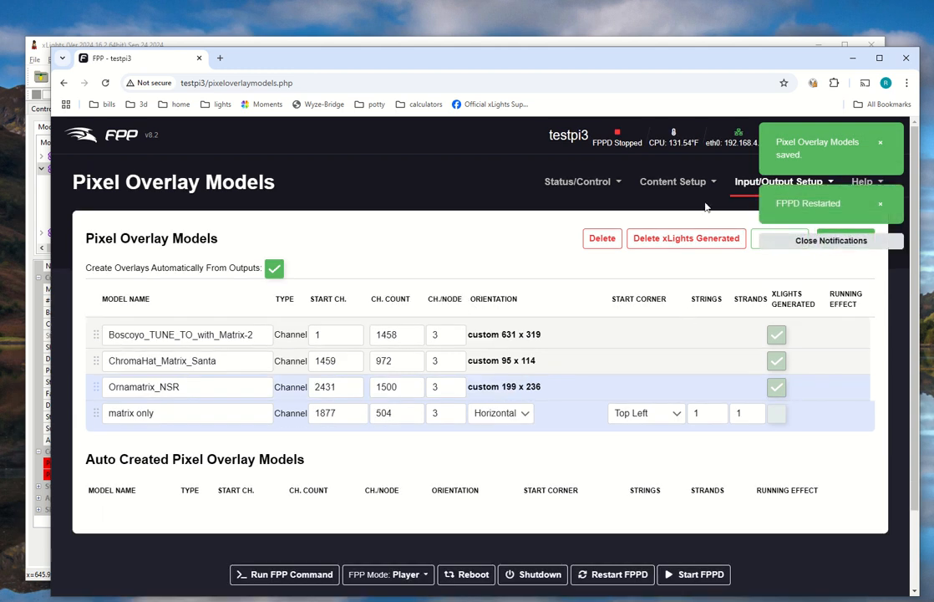
Open the Simple Countdown plugin settings and set its Matrix Name to matrix only.
left_click(749, 183)
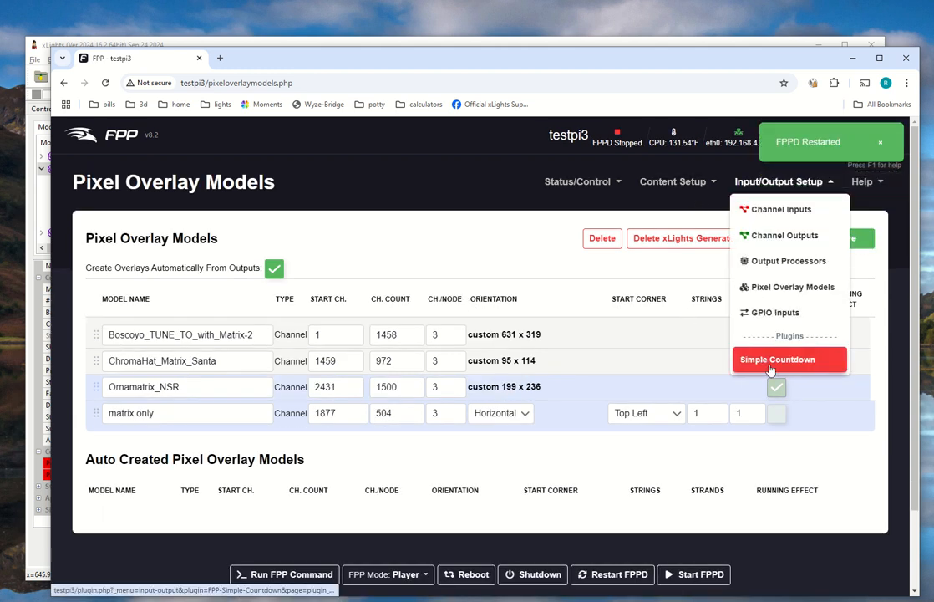
scroll(433, 476, "down", 8)
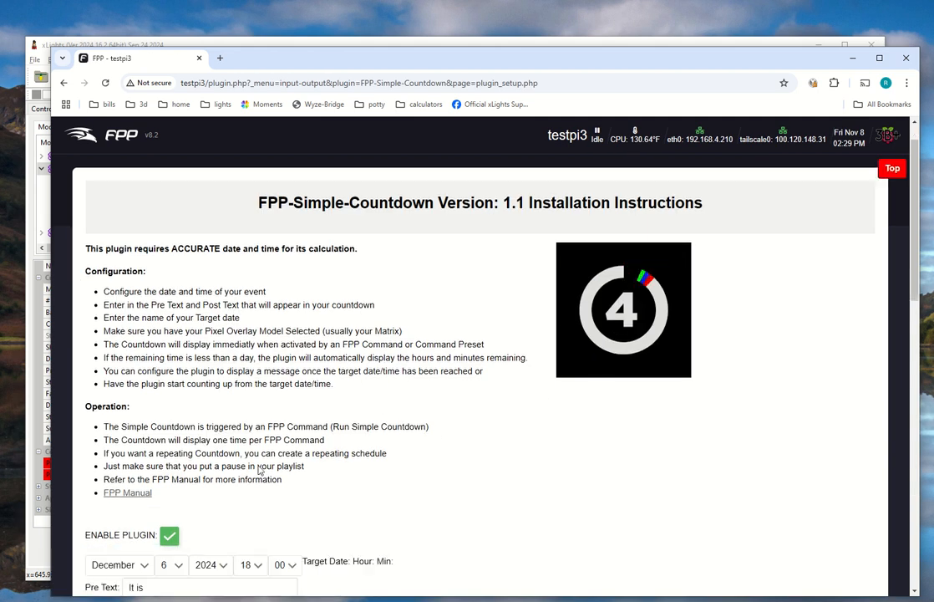
scroll(167, 475, "down", 2)
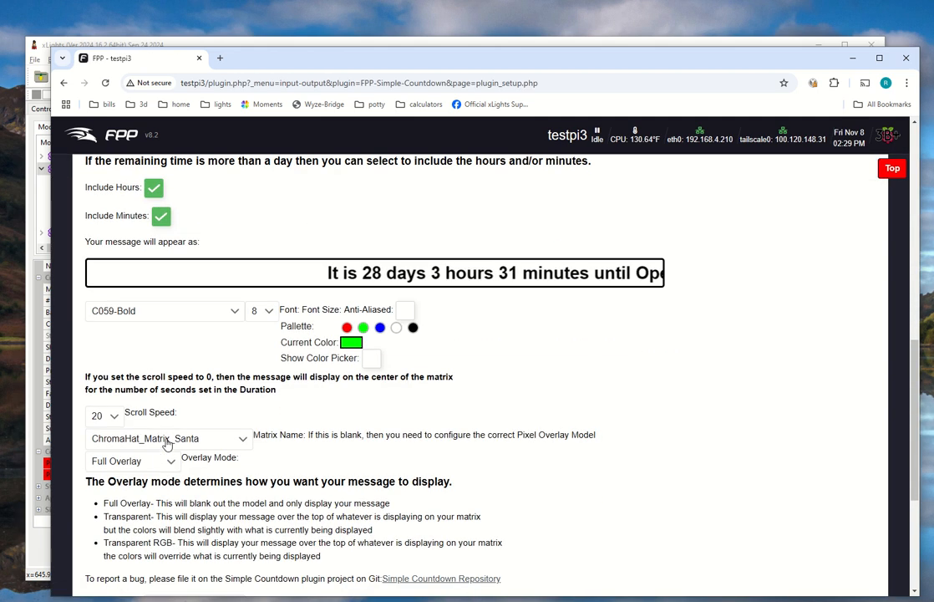
left_click(177, 443)
left_click(133, 512)
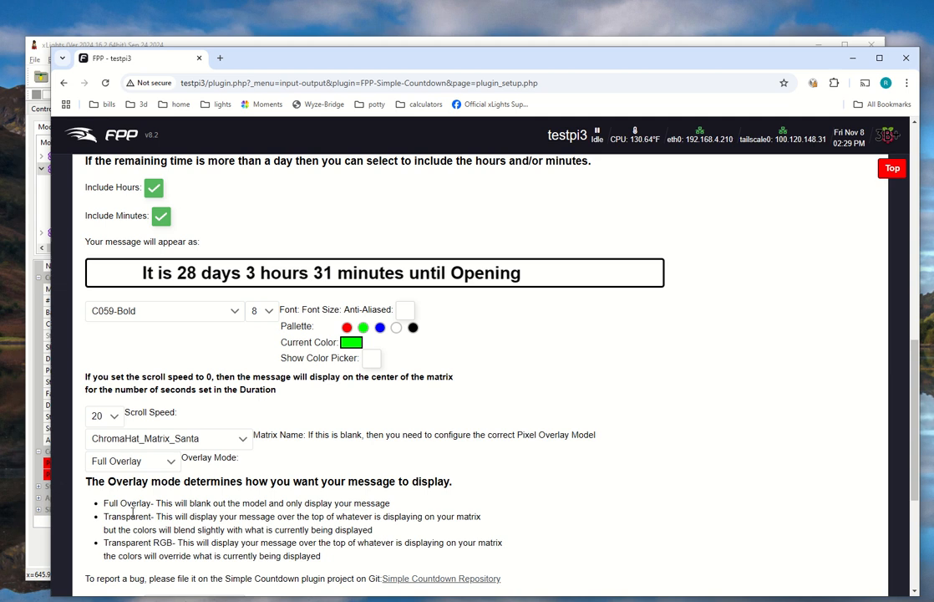
left_click(184, 441)
left_click(125, 561)
left_click_drag(216, 504, 396, 494)
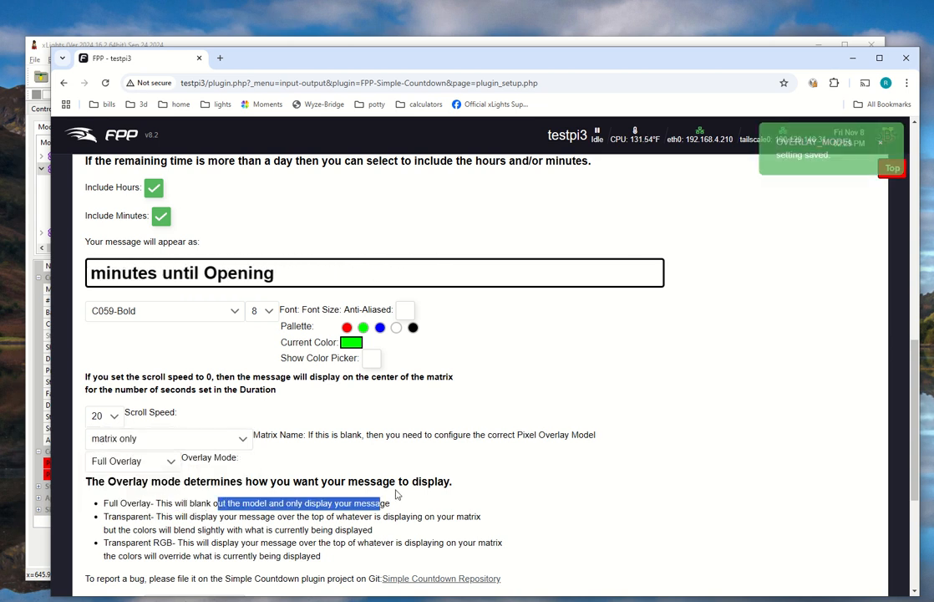
left_click(551, 492)
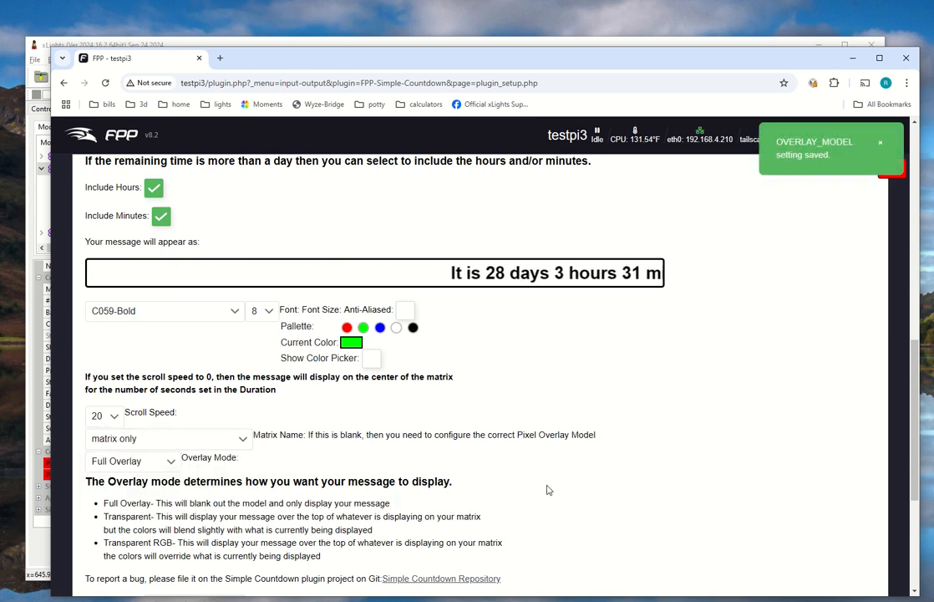
Return from the Simple Countdown settings to the Pixel Overlay Models page.
scroll(720, 278, "up", 8)
scroll(739, 244, "down", 8)
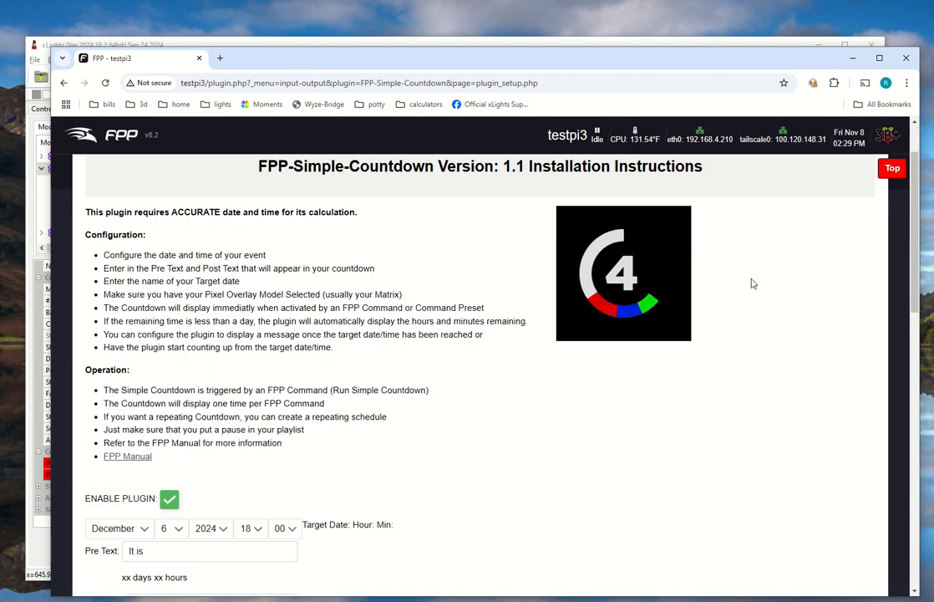
scroll(774, 366, "up", 8)
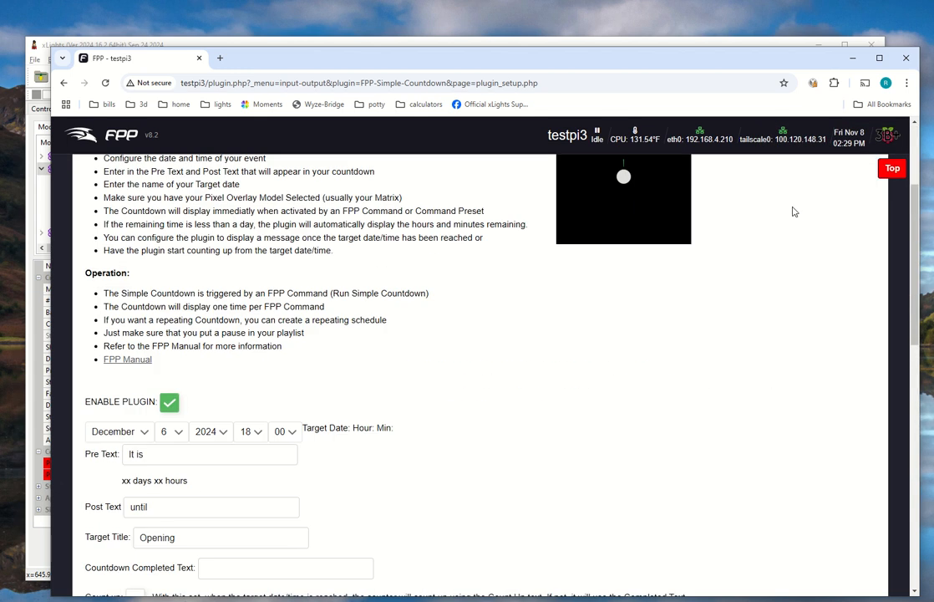
left_click(782, 184)
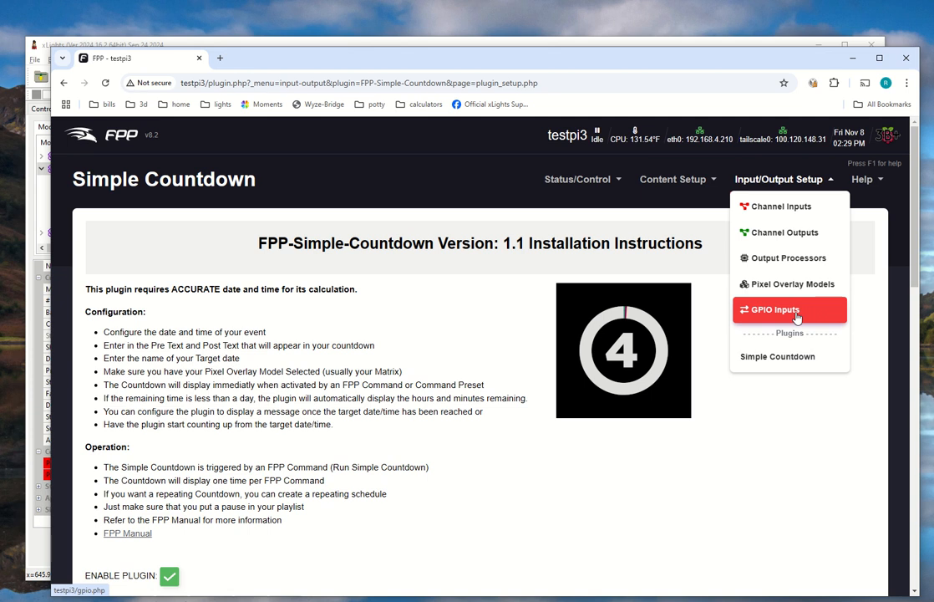
left_click(786, 284)
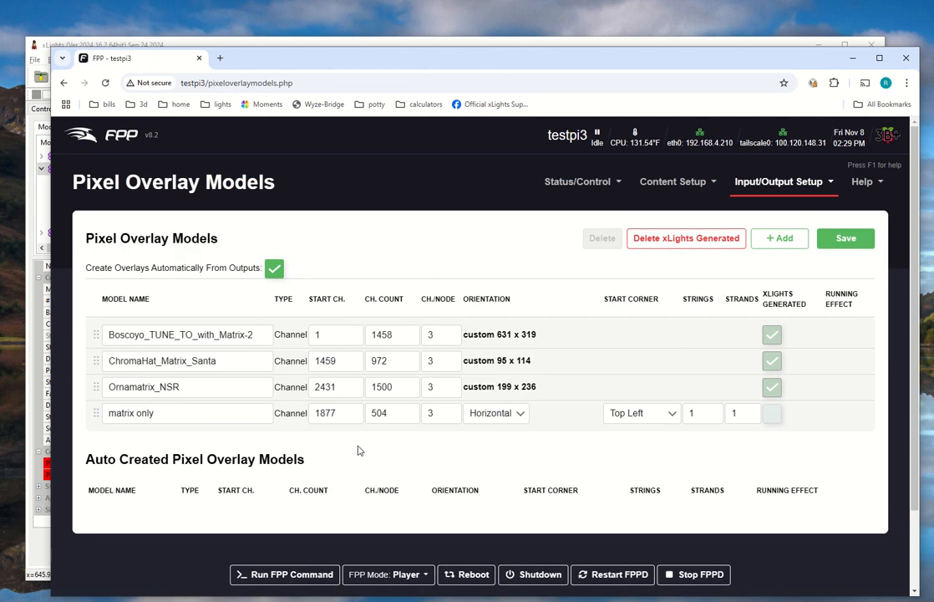
Compare the matrix only model's start channel in FPP with ChromaHat Matrix Santa's start channel in xLights.
key("alt+Tab")
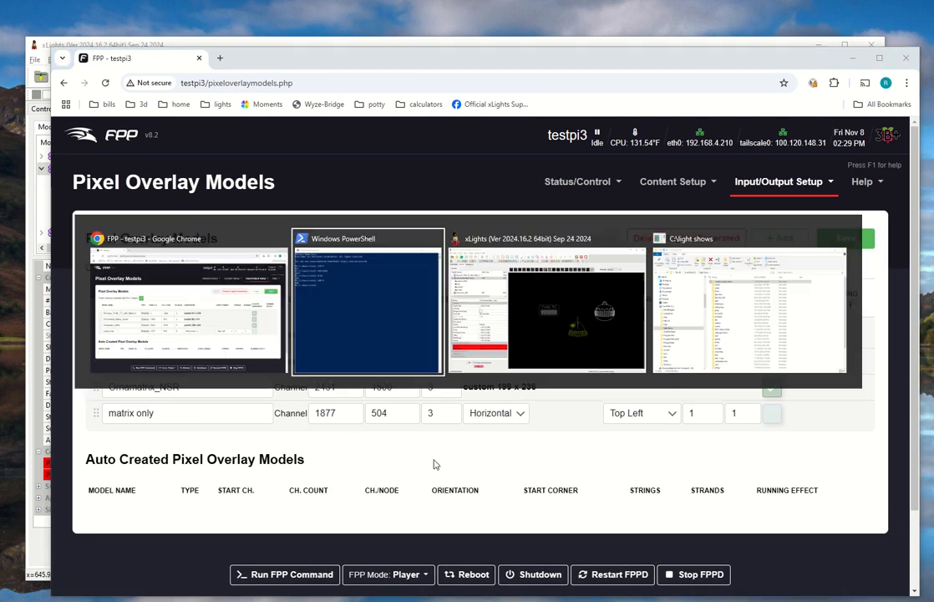
key("alt+Tab")
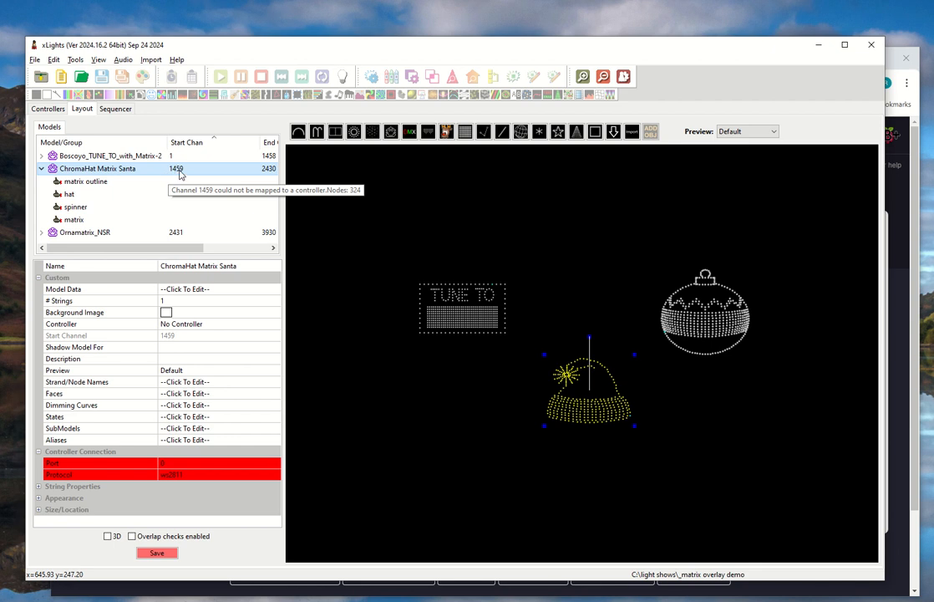
key("alt+Tab")
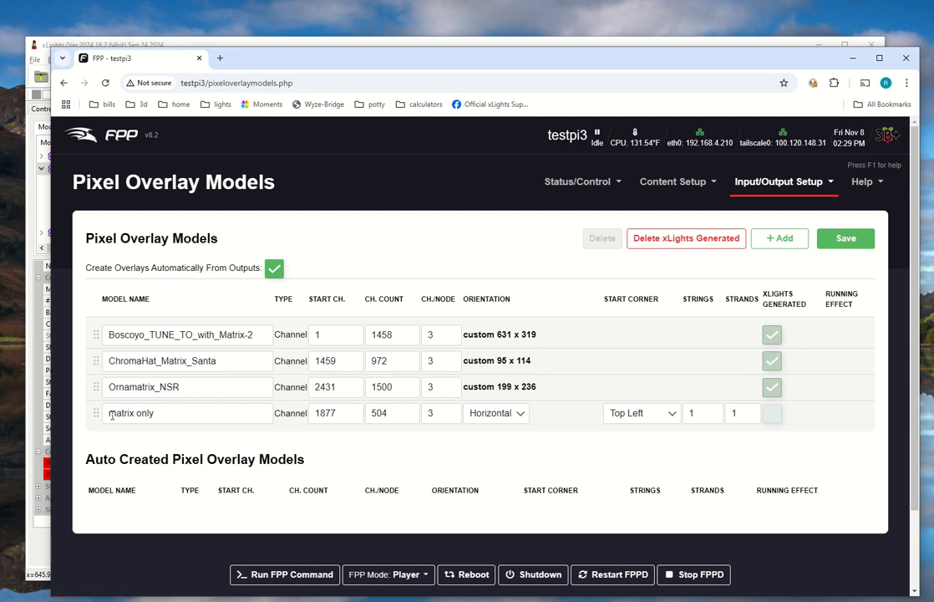
double_click(348, 415)
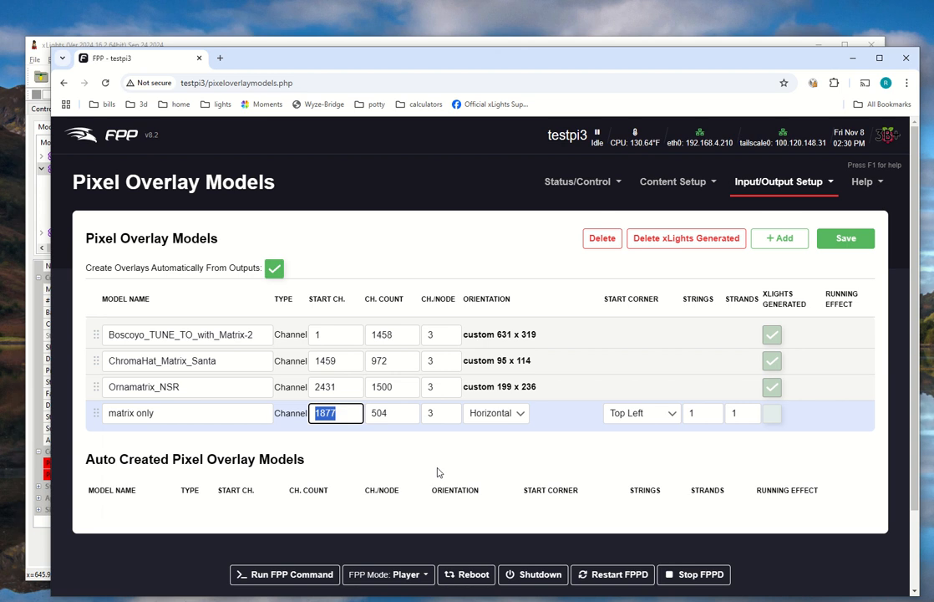
left_click_drag(329, 414, 293, 477)
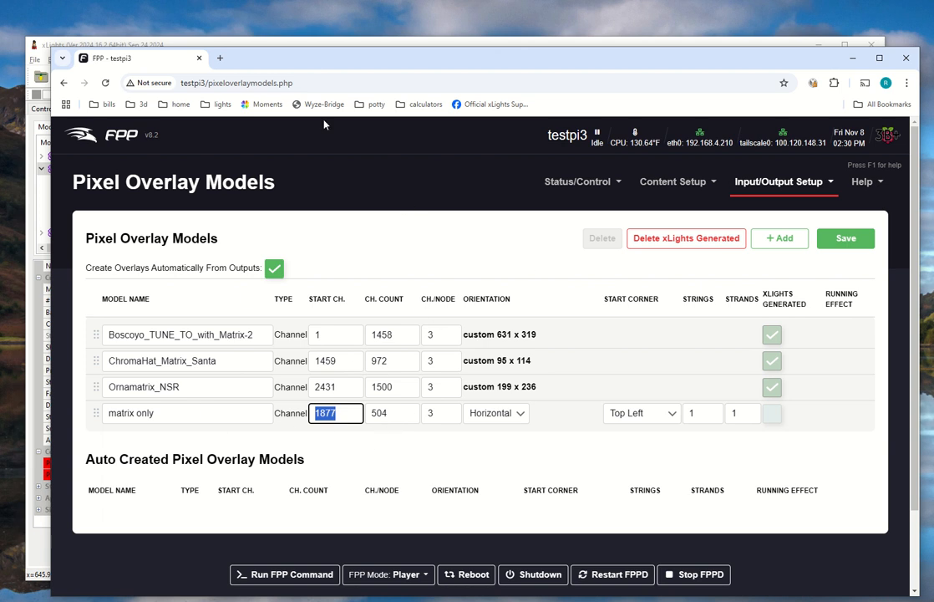
left_click(257, 42)
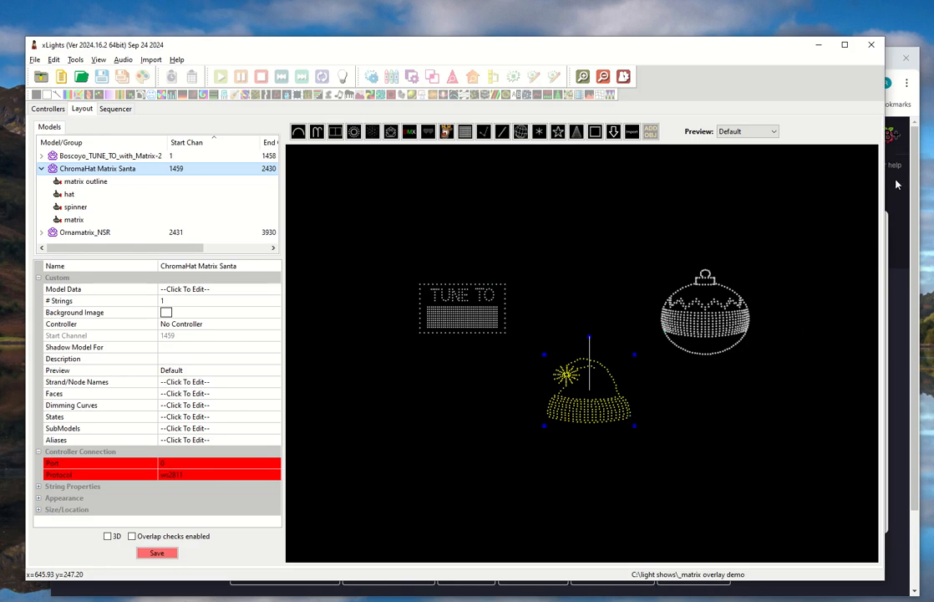
left_click(893, 219)
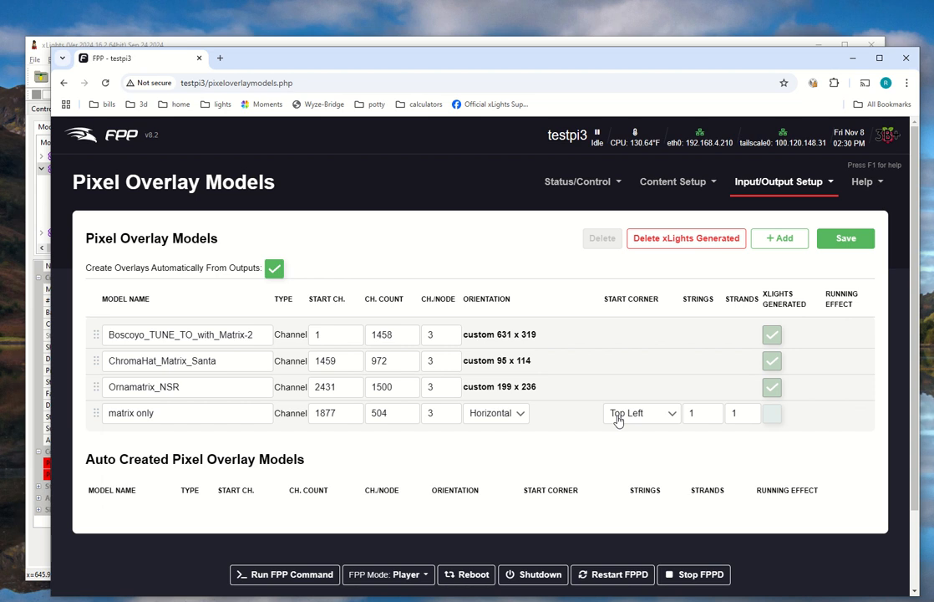
Delete the matrix only pixel overlay model, save the overlay models and restart FPPD.
left_click(287, 418)
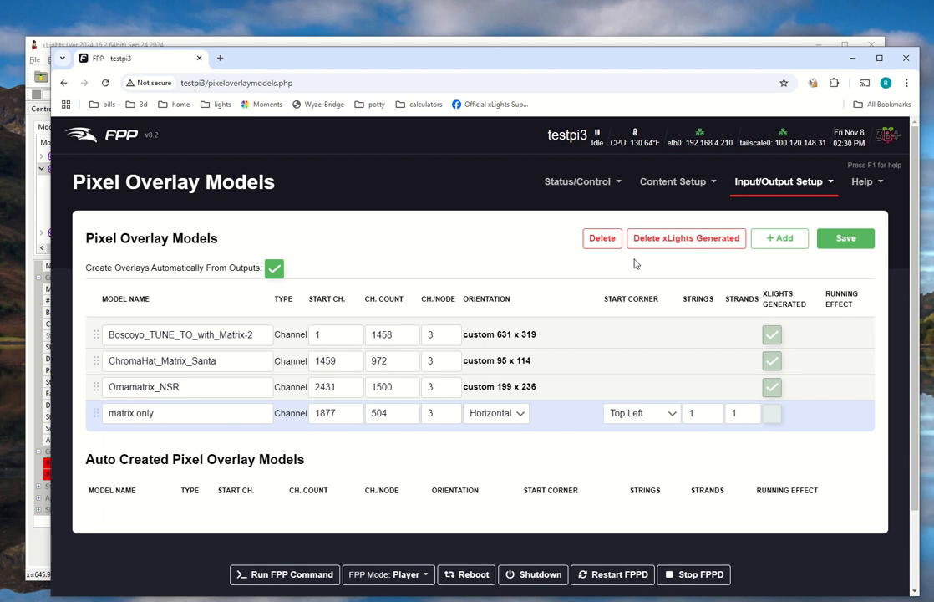
left_click(602, 238)
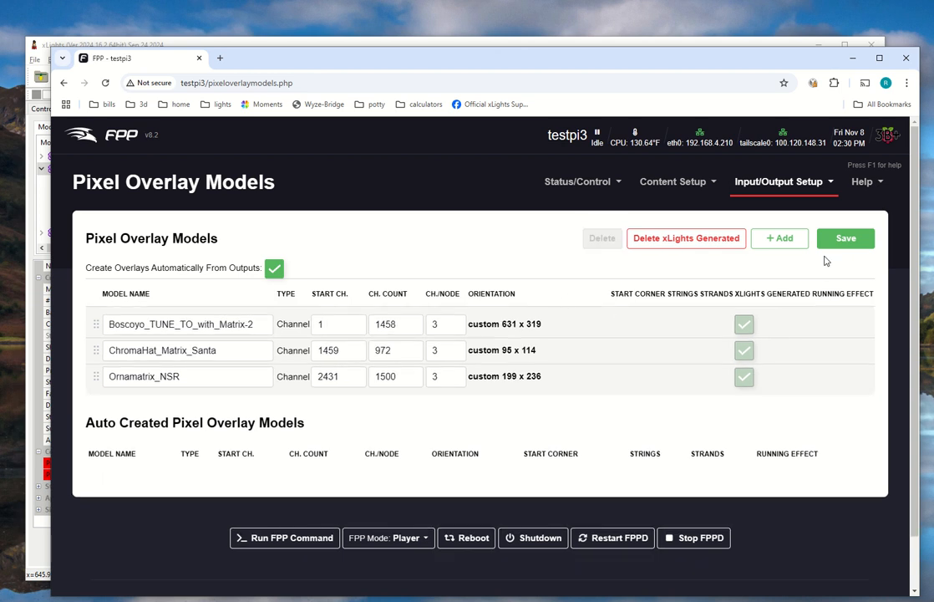
left_click(848, 240)
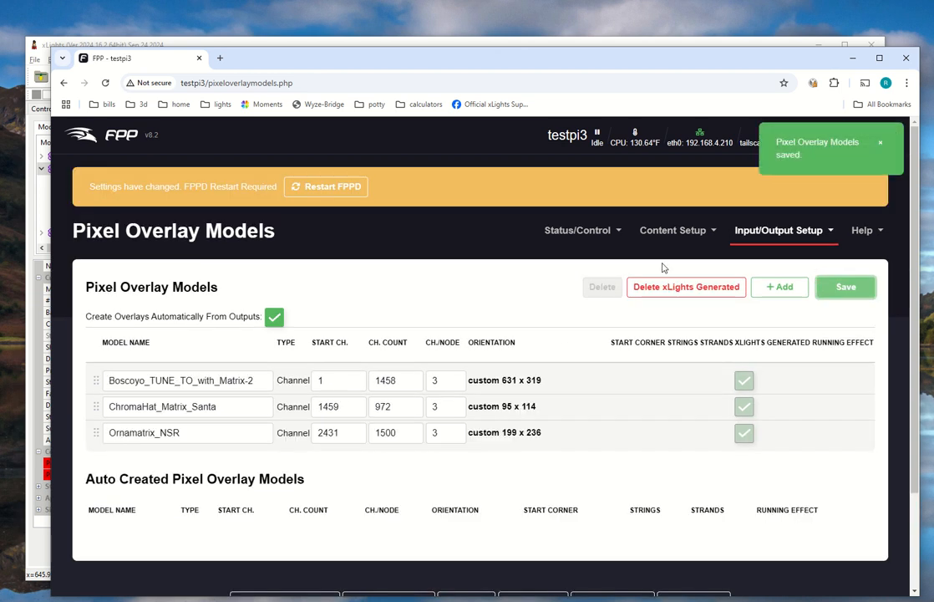
left_click(324, 186)
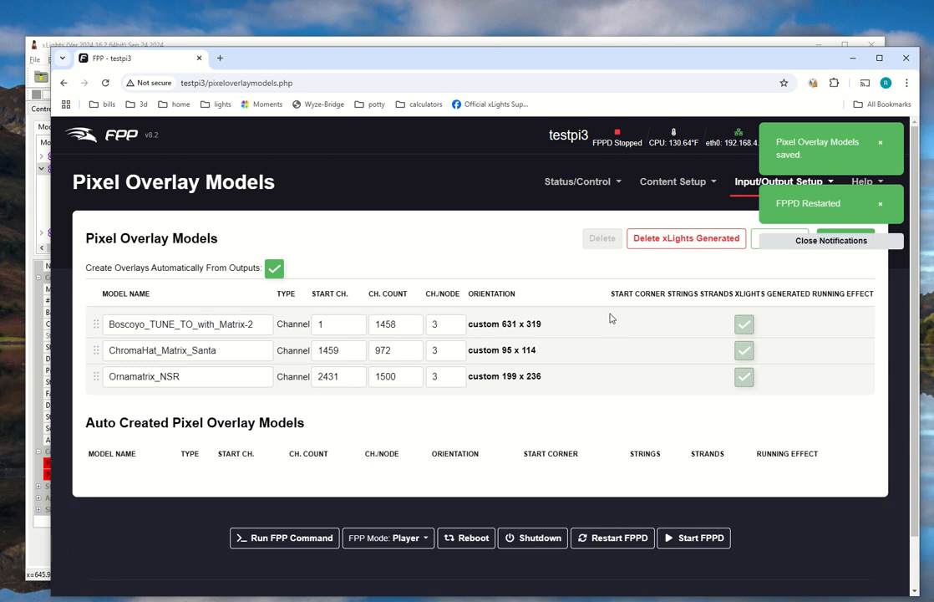
key("alt+Tab")
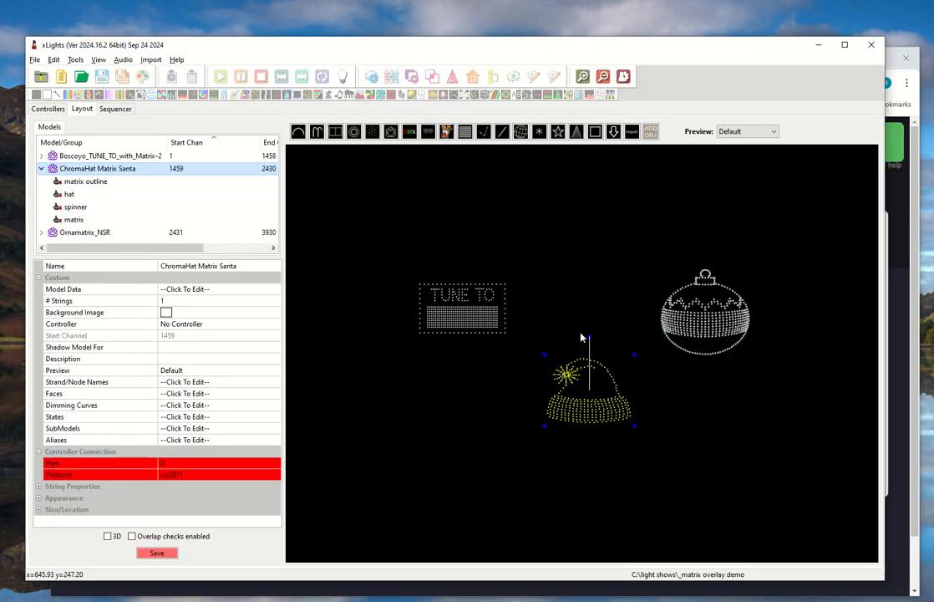
key("alt+Tab")
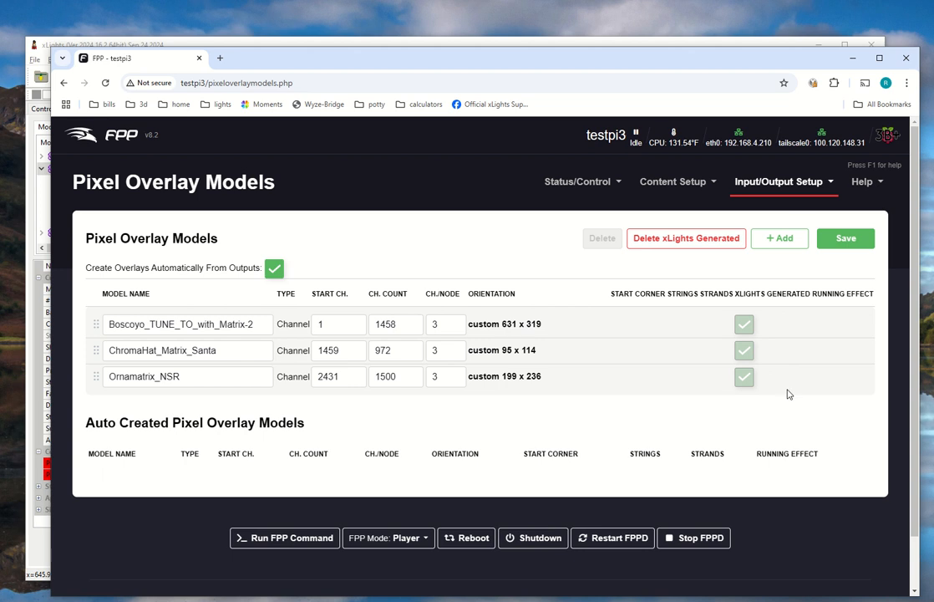
Open the Simple Countdown plugin settings and set its Matrix Name to ChromaHat_Matrix_Santa.
left_click(779, 182)
left_click(804, 366)
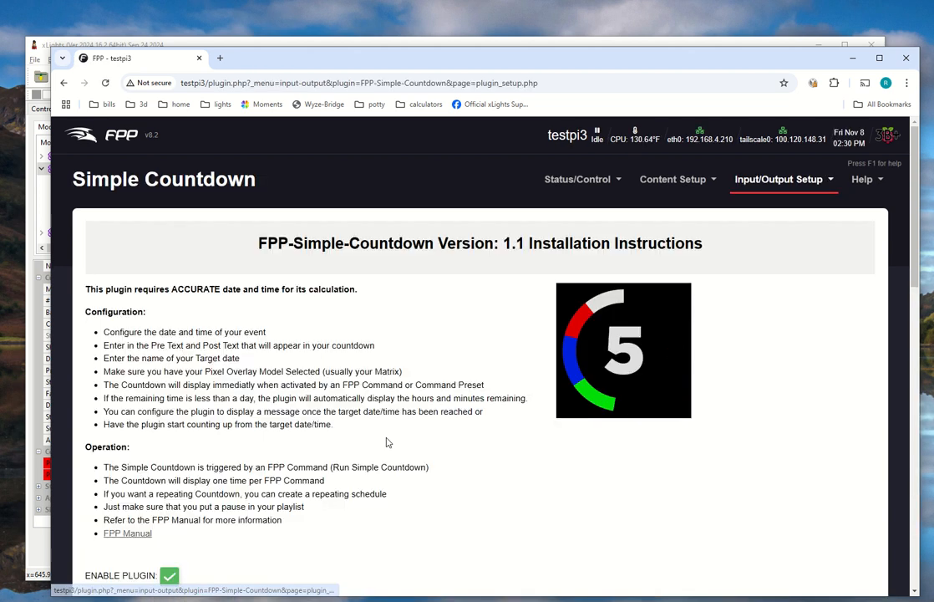
scroll(240, 454, "down", 5)
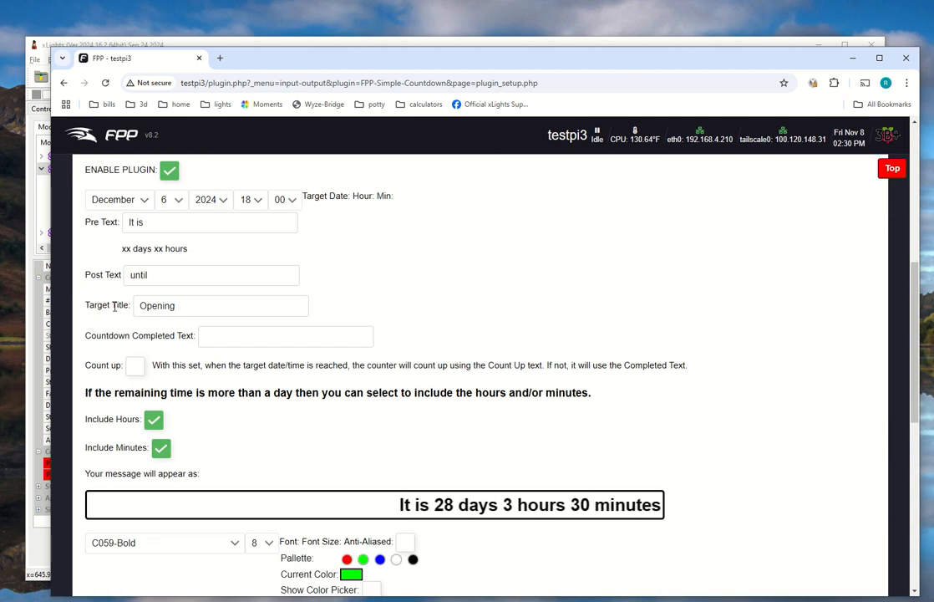
scroll(146, 418, "down", 3)
scroll(156, 451, "down", 2)
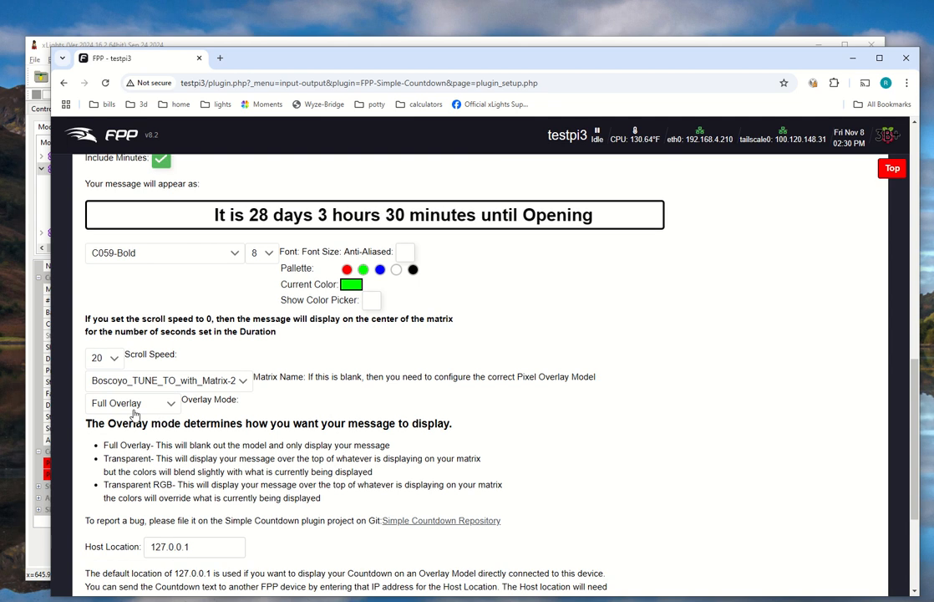
left_click(174, 382)
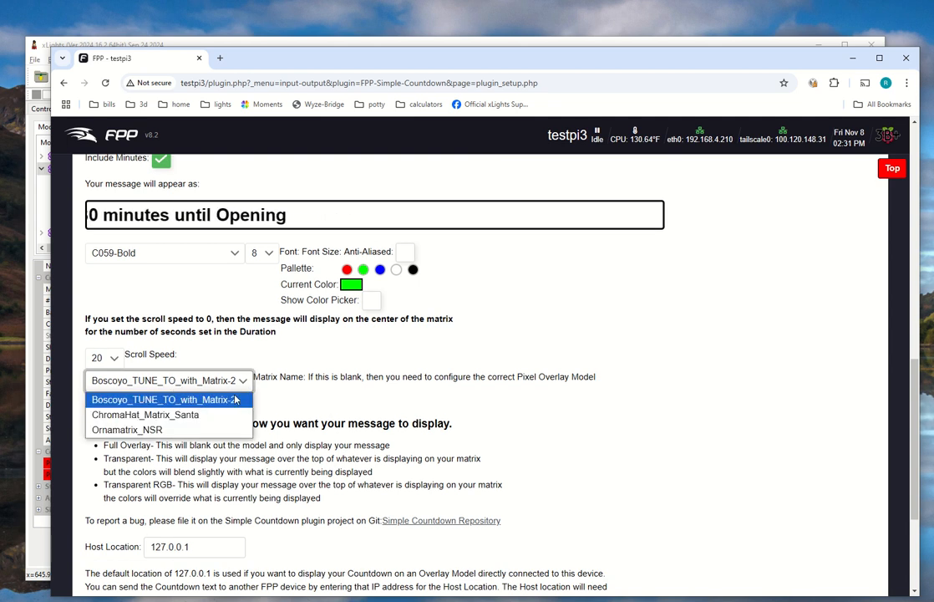
left_click(178, 422)
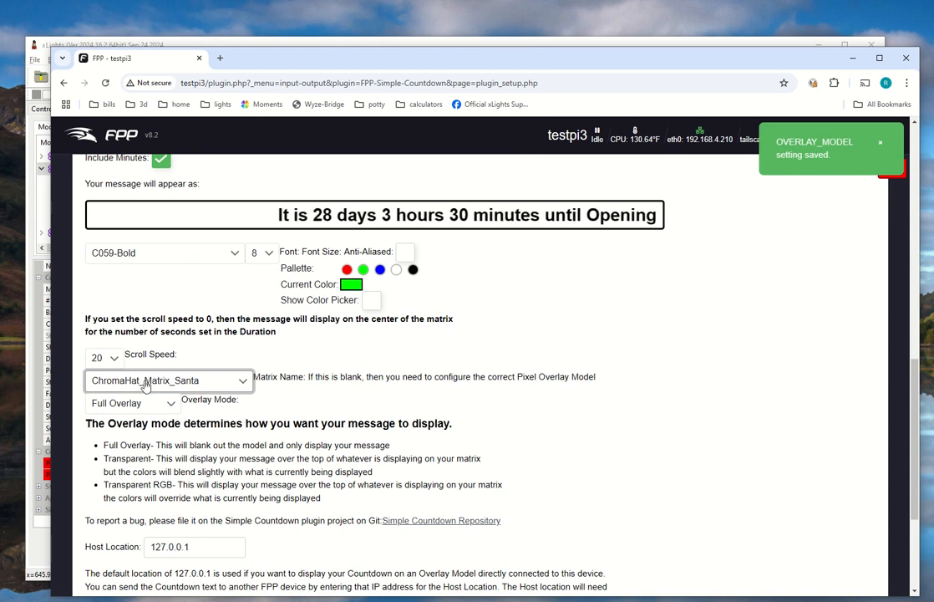
Compare the Simple Countdown overlay settings in FPP with the ChromaHat Matrix Santa model's layout in xLights.
key("alt+Tab")
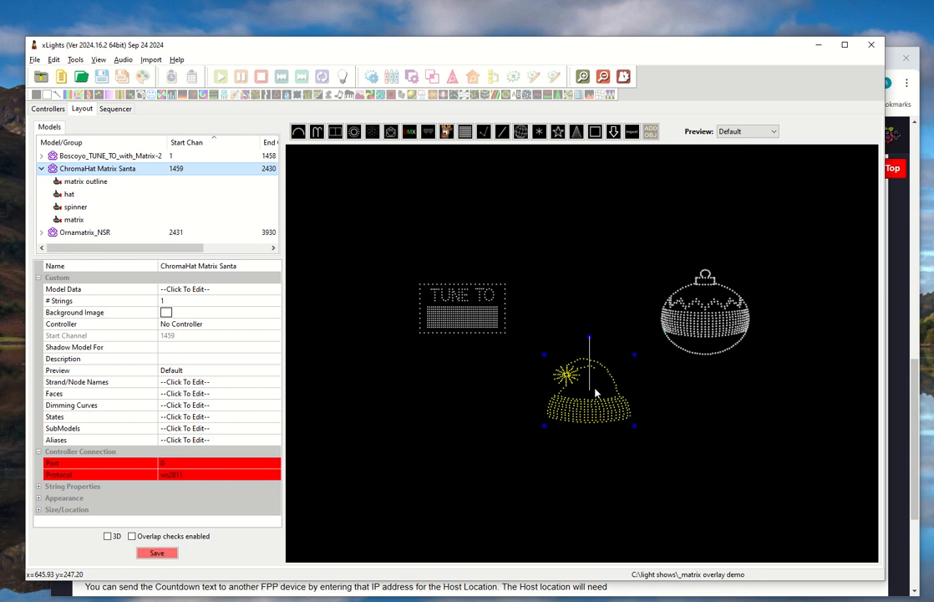
key("alt+Tab")
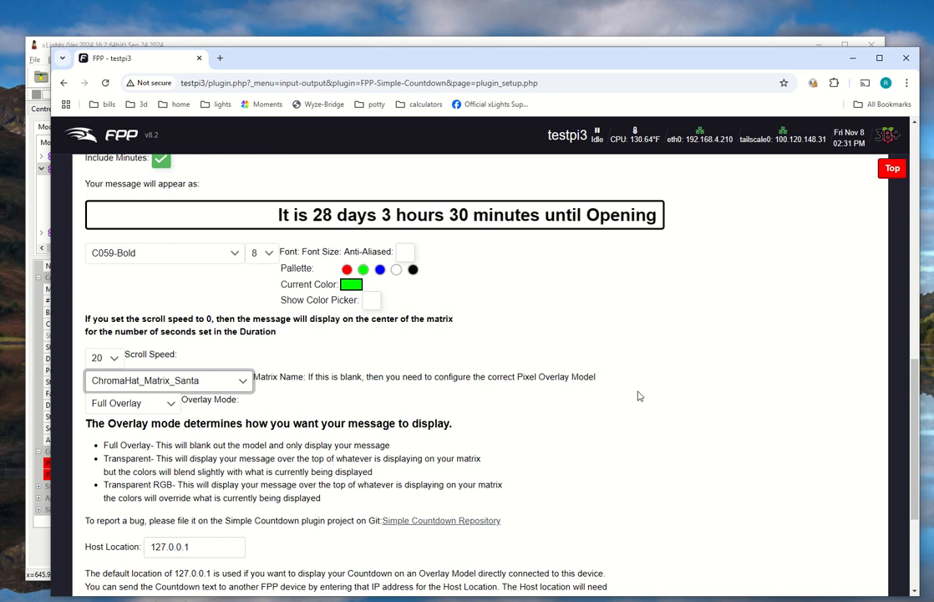
scroll(628, 391, "down", 3)
scroll(634, 399, "up", 3)
key("alt+Tab")
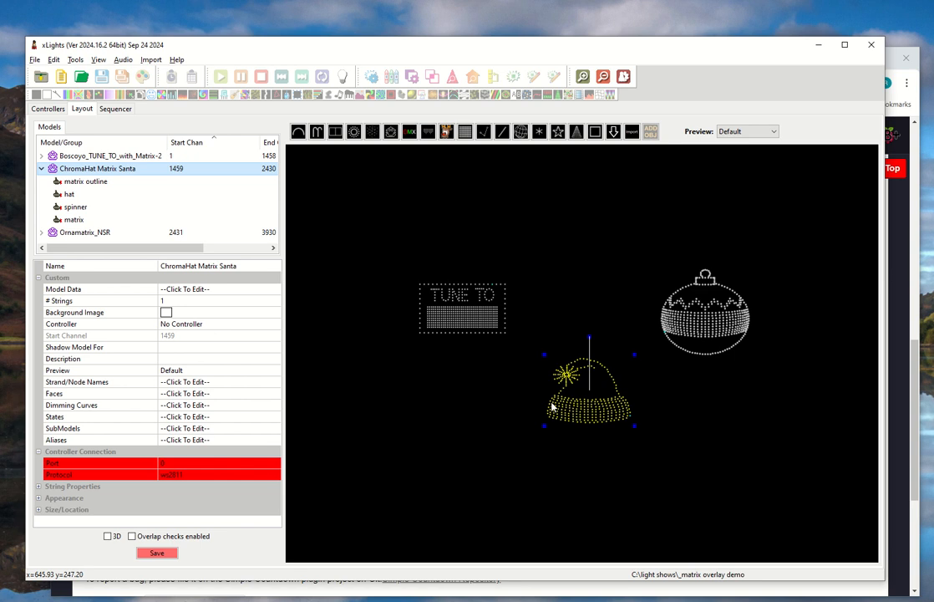
key("alt+Tab")
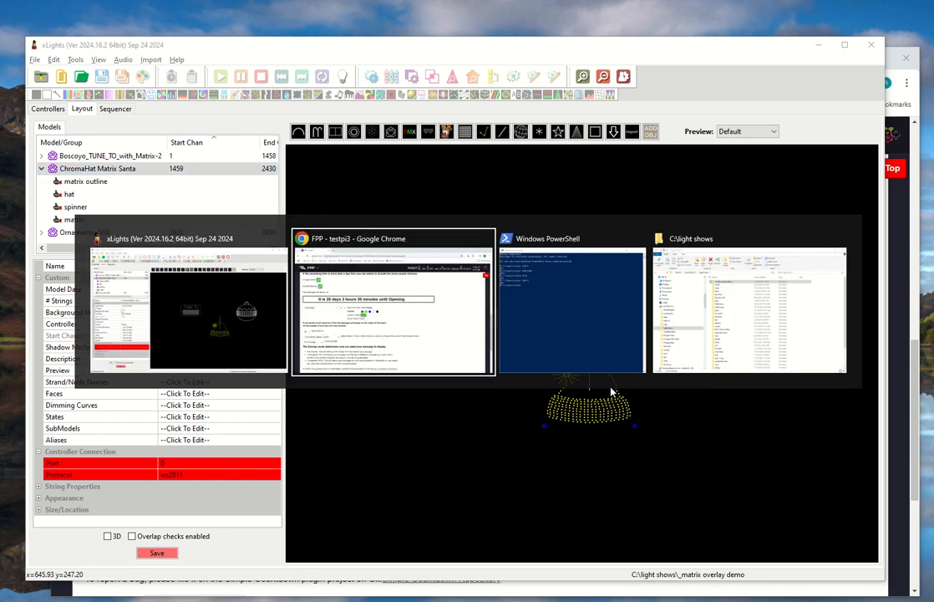
key("alt+Tab")
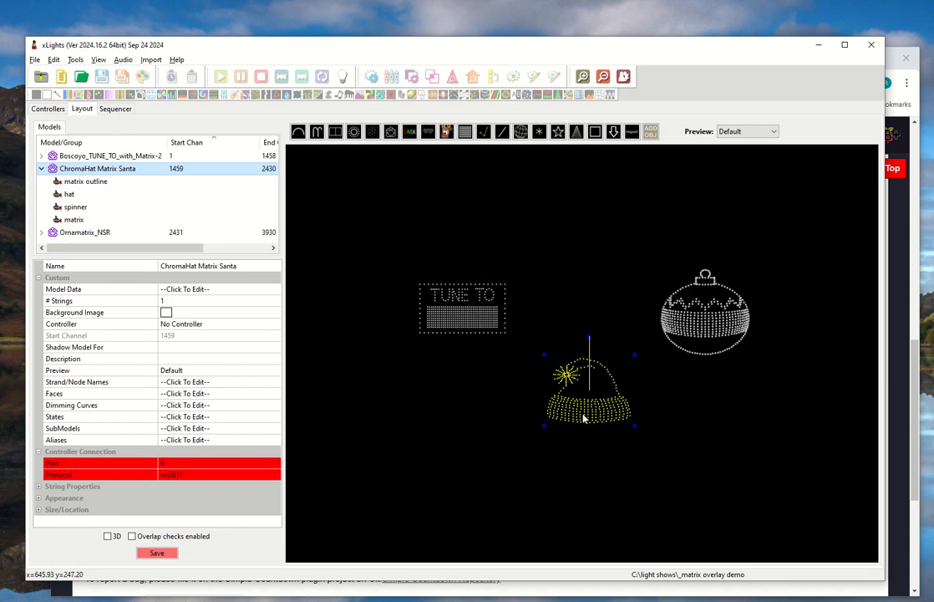
right_click(584, 419)
key("Escape")
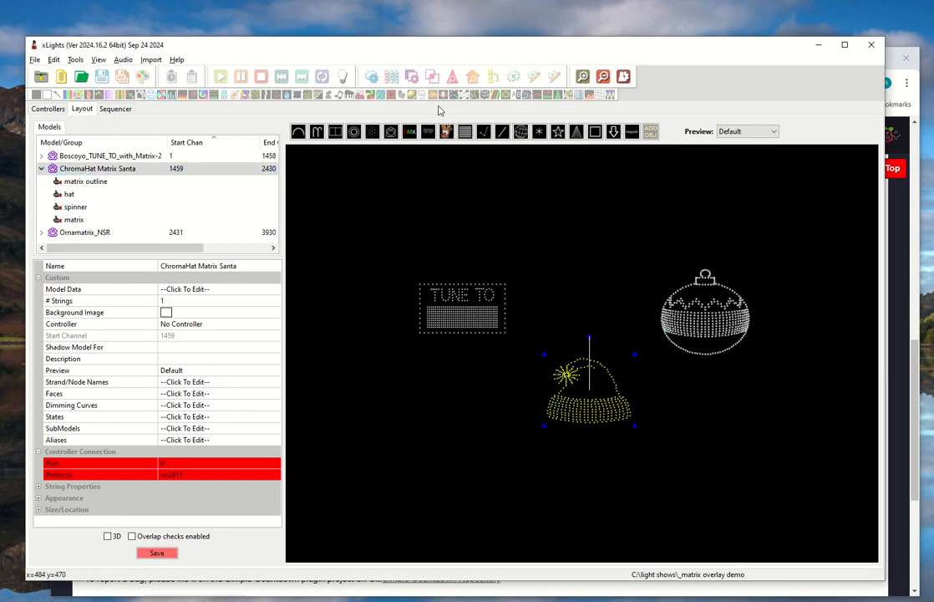
Draw a new Matrix model above the hat, between the TUNE TO sign and the ornament, and leave it selected.
left_click(465, 133)
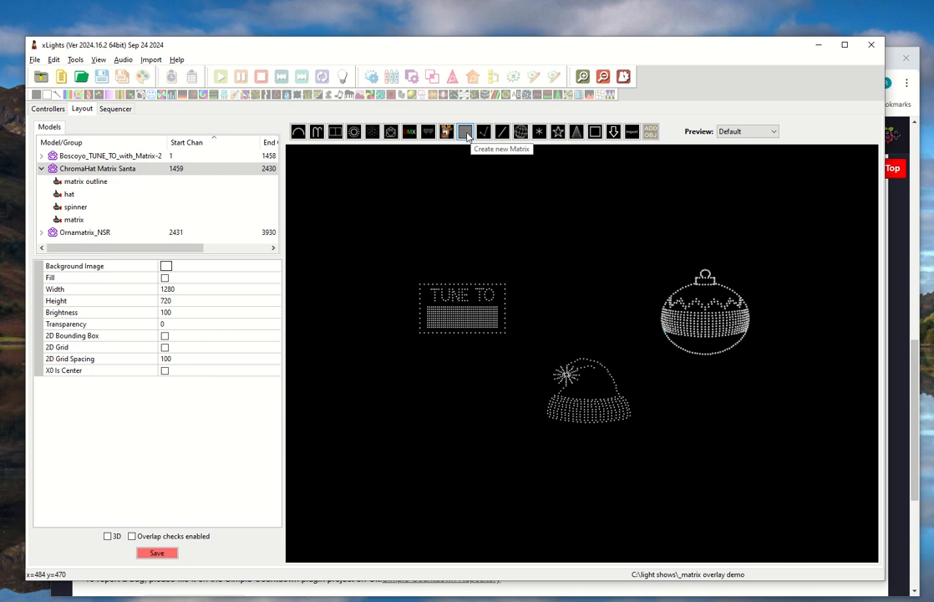
left_click_drag(548, 278, 613, 312)
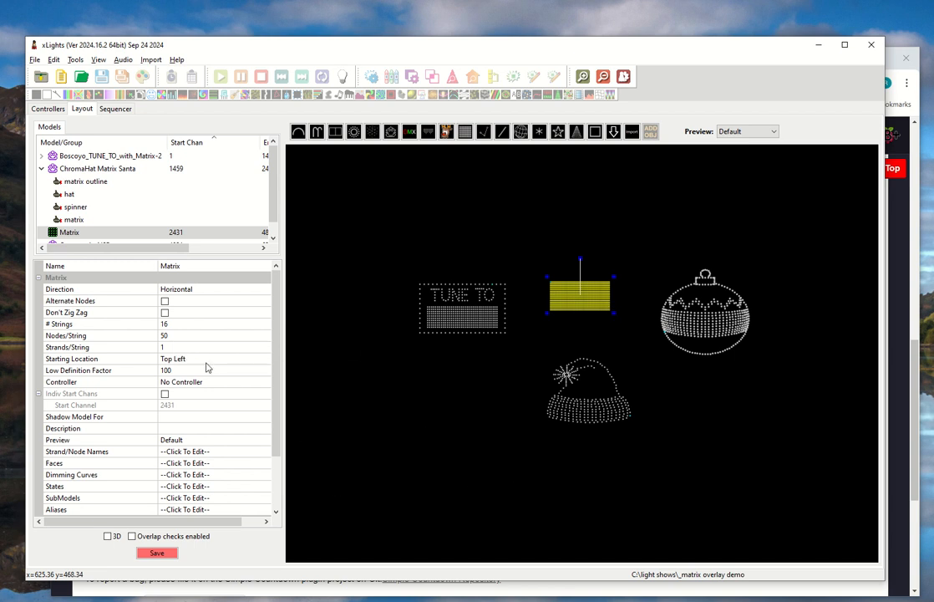
left_click(708, 320)
left_click(580, 400)
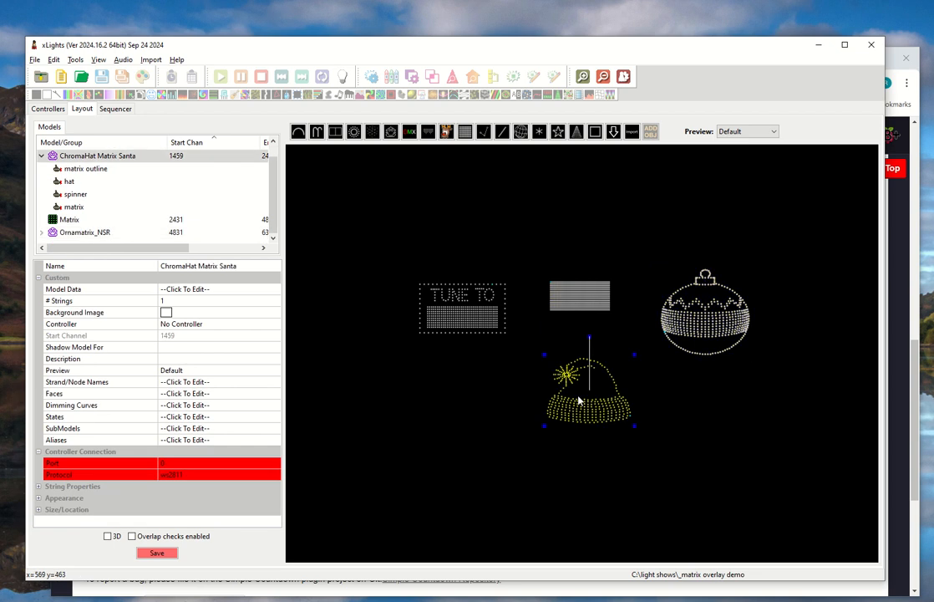
left_click(478, 332)
left_click(590, 396)
left_click(580, 296)
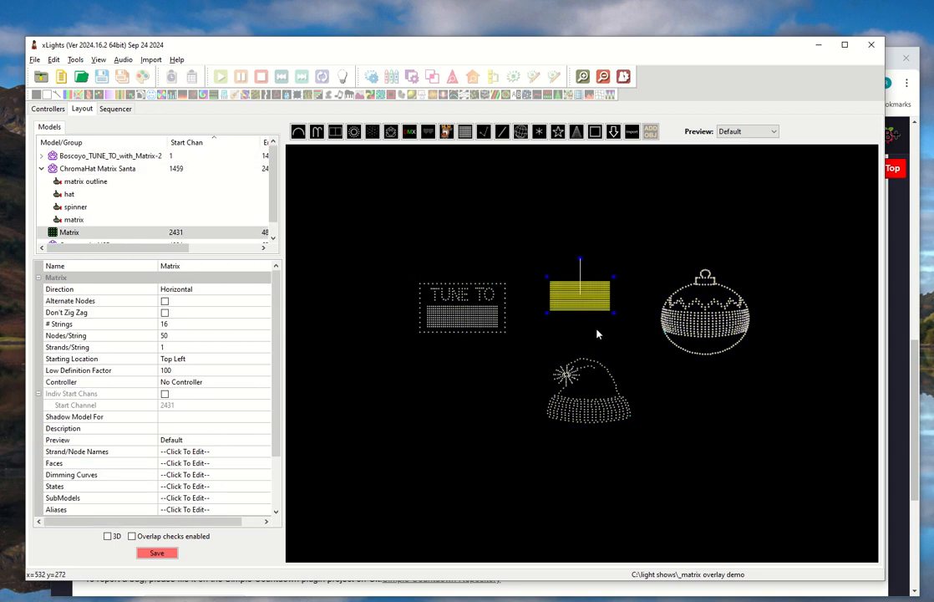
Rename the new Matrix model as hat matrix and shift it slightly up and left in the layout.
left_click(209, 265)
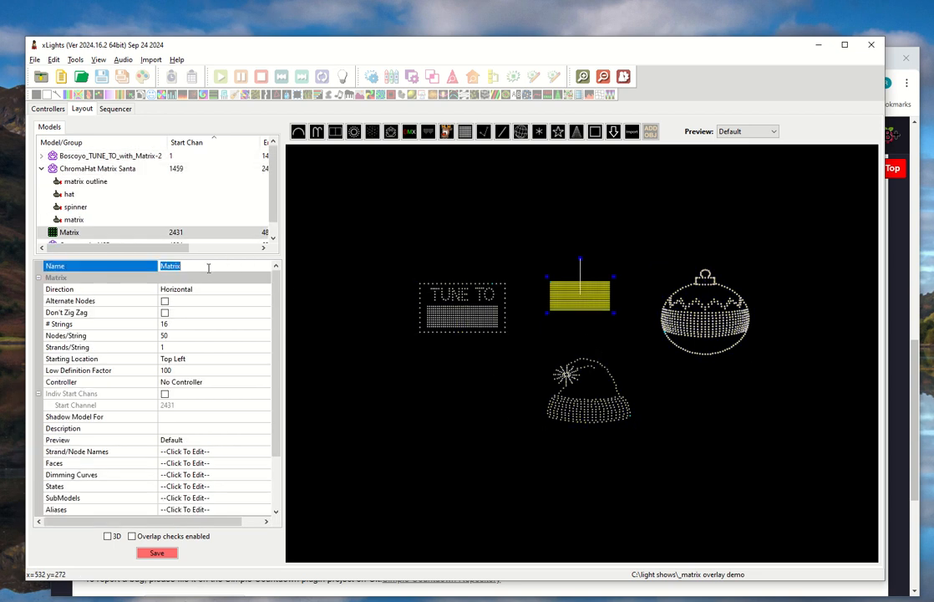
type("hat m")
key("Return")
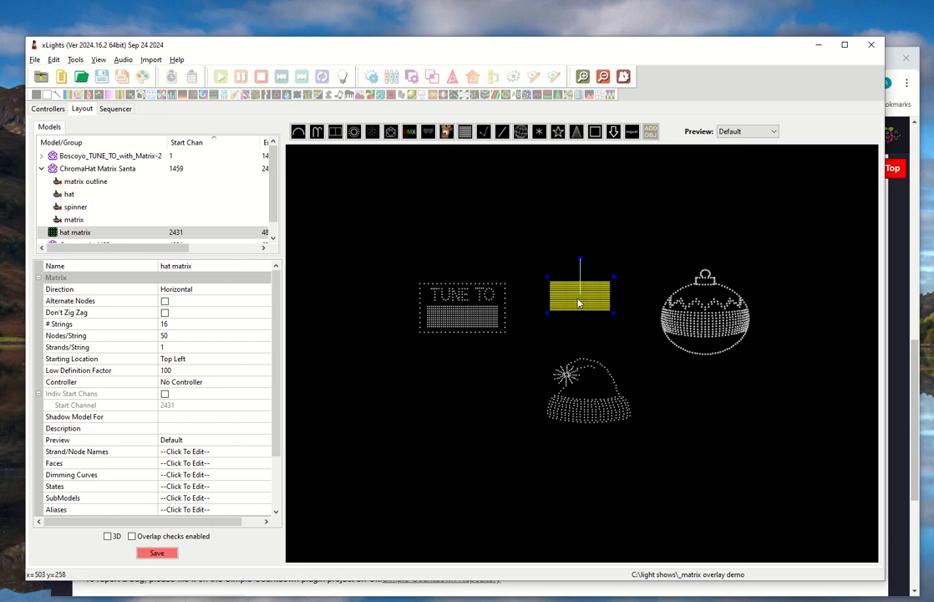
mouse_move(580, 297)
left_mouse_down()
mouse_move(587, 434)
mouse_move(580, 411)
mouse_move(595, 411)
mouse_move(575, 412)
mouse_move(593, 410)
mouse_move(570, 362)
mouse_move(571, 289)
left_mouse_up()
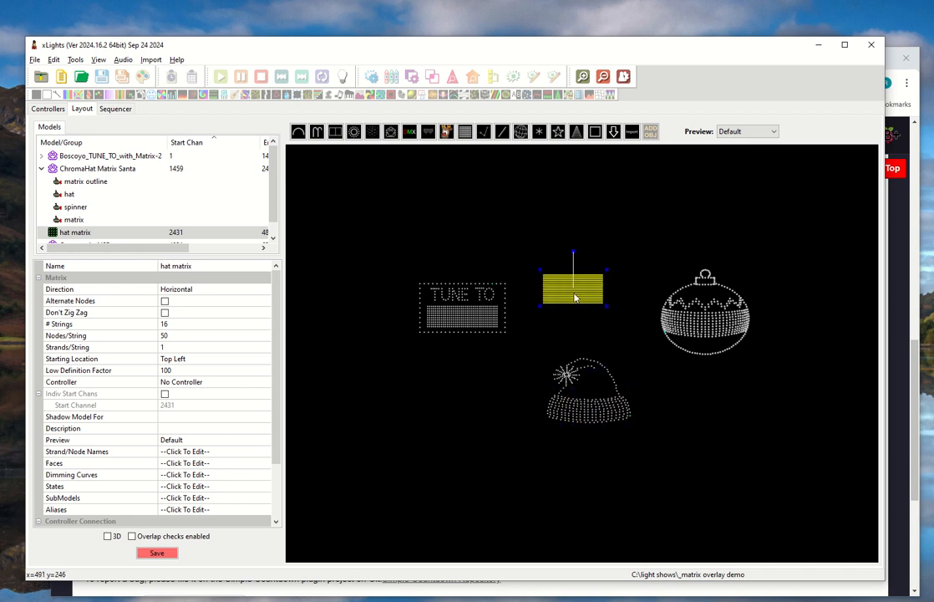
Try to set the hat matrix model's number of strings to 1.
left_click(185, 325)
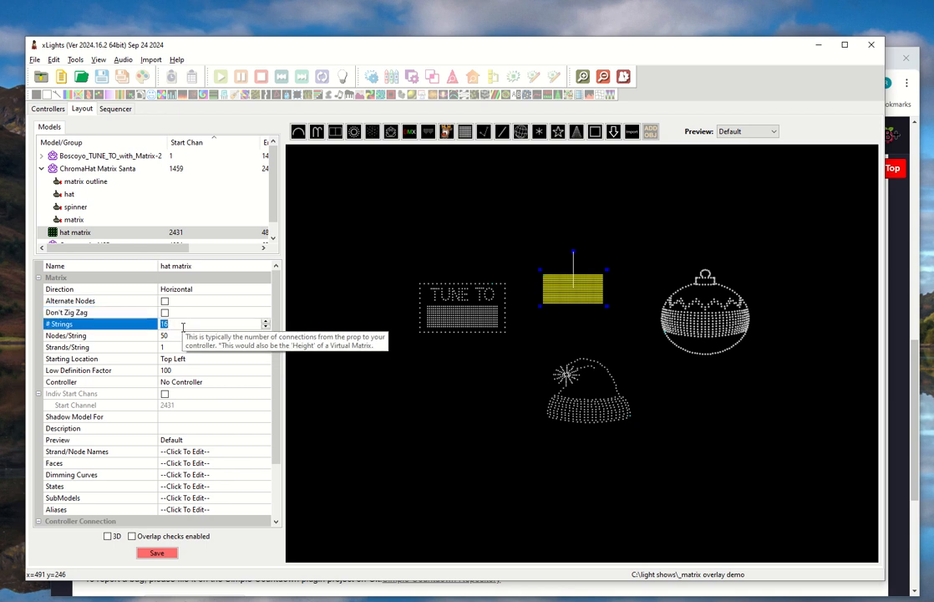
type("1")
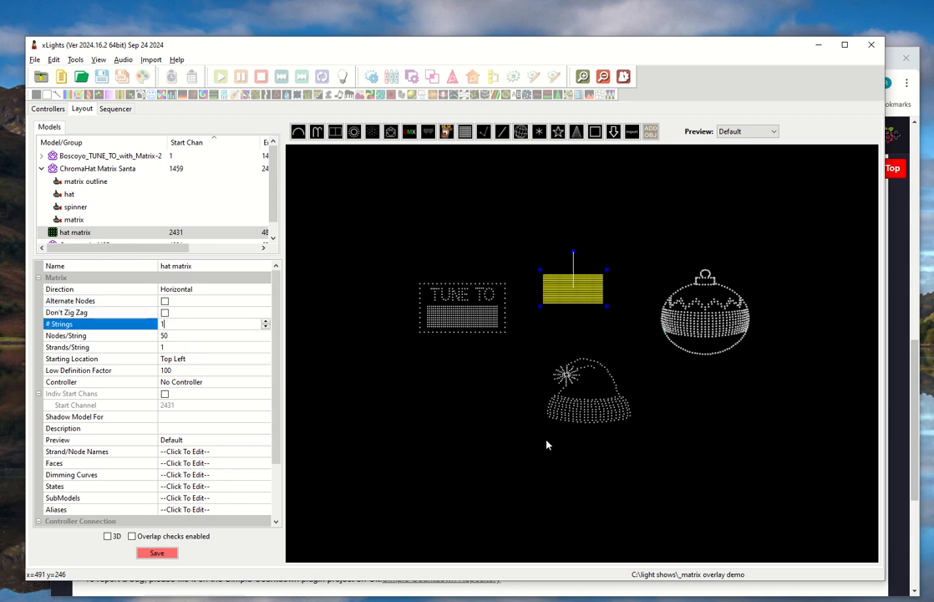
Examine the node numbering of ChromaHat Matrix Santa in an enlarged wiring view and close it.
right_click(591, 405)
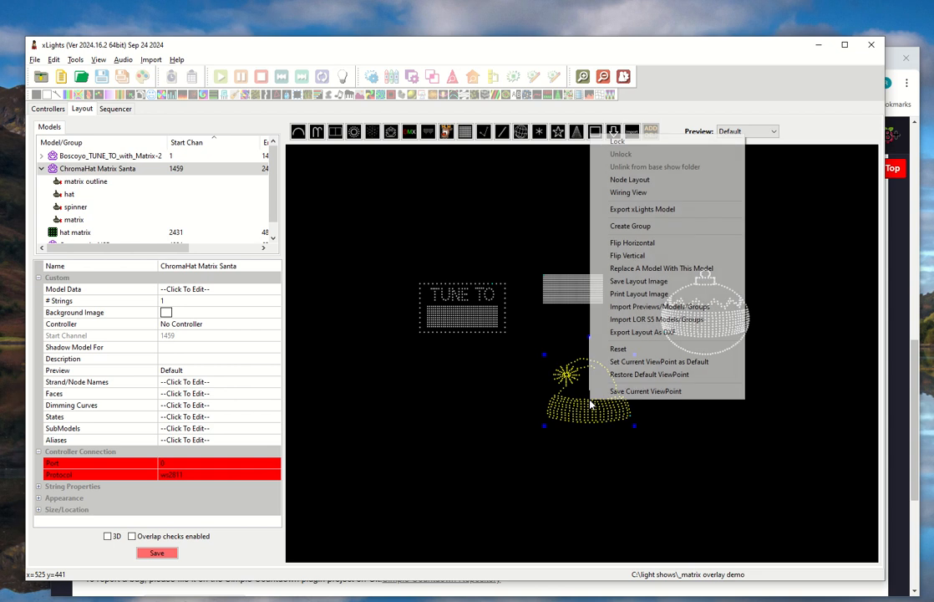
left_click(655, 194)
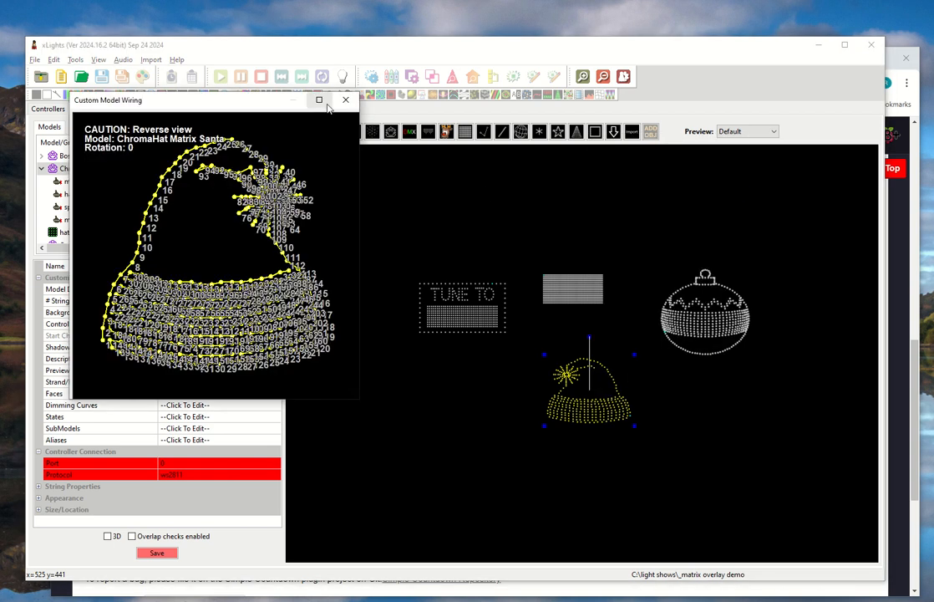
left_click(324, 102)
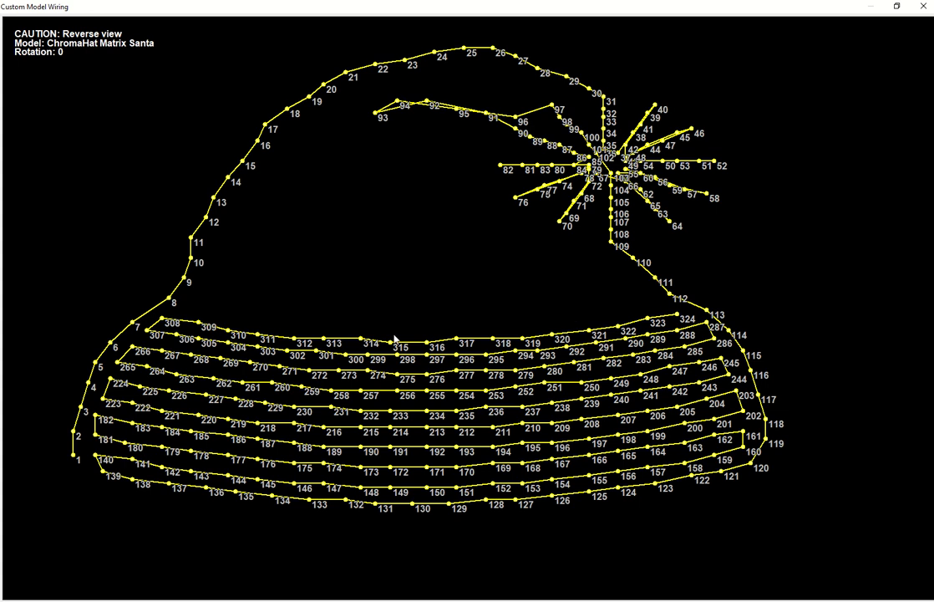
key("alt+Tab")
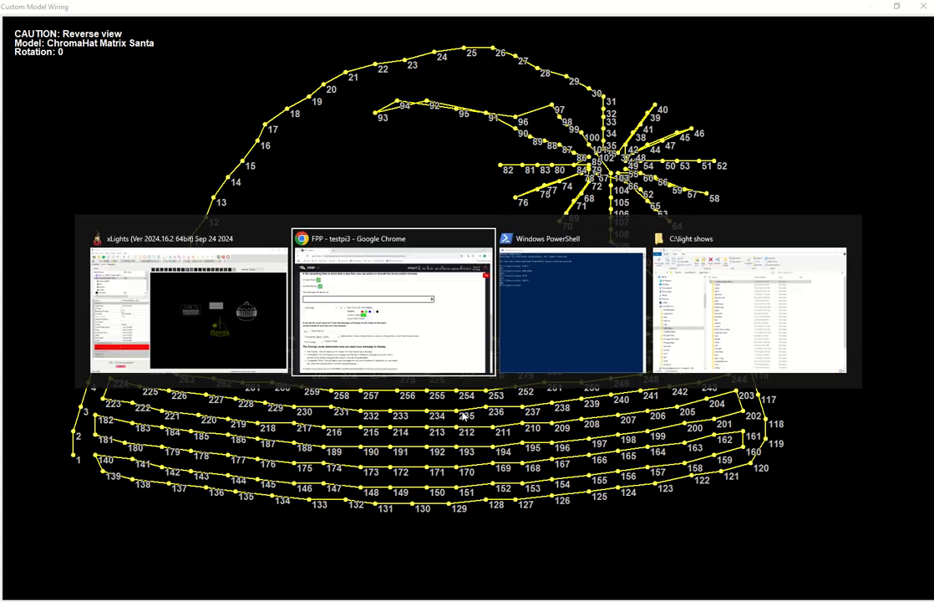
key("Escape")
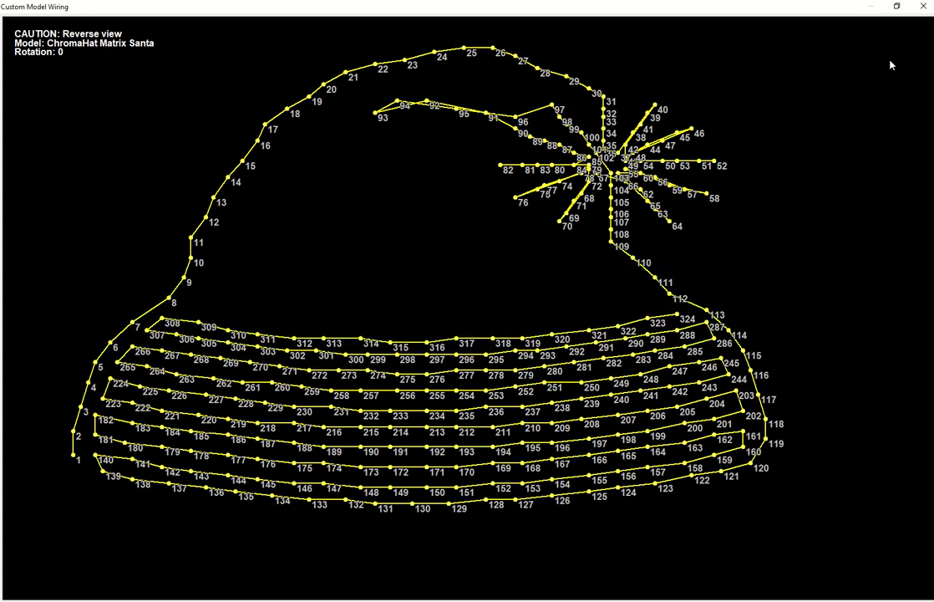
left_click(925, 10)
Set the hat matrix model's number of strings to 1.
left_click(566, 296)
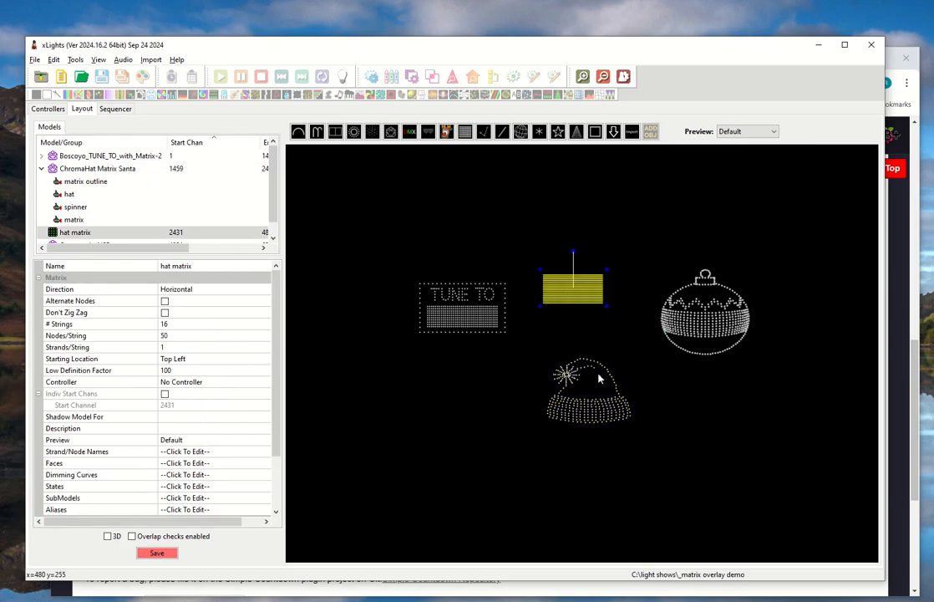
left_click(196, 324)
type("1")
left_click(194, 336)
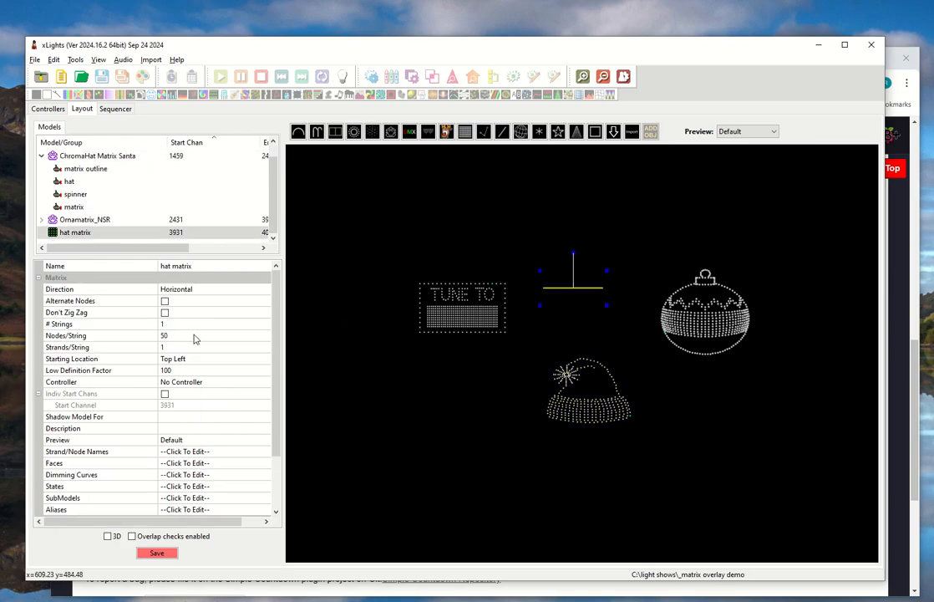
Switch to PowerShell, review the 8*21 node calculation, and return to xLights.
key("alt+Tab")
key("alt+Tab")
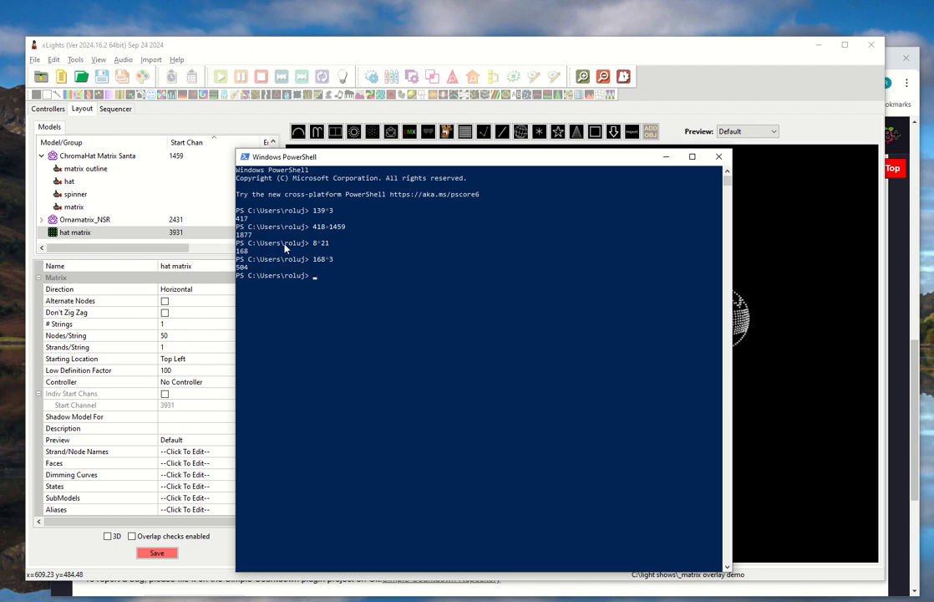
left_click(250, 244)
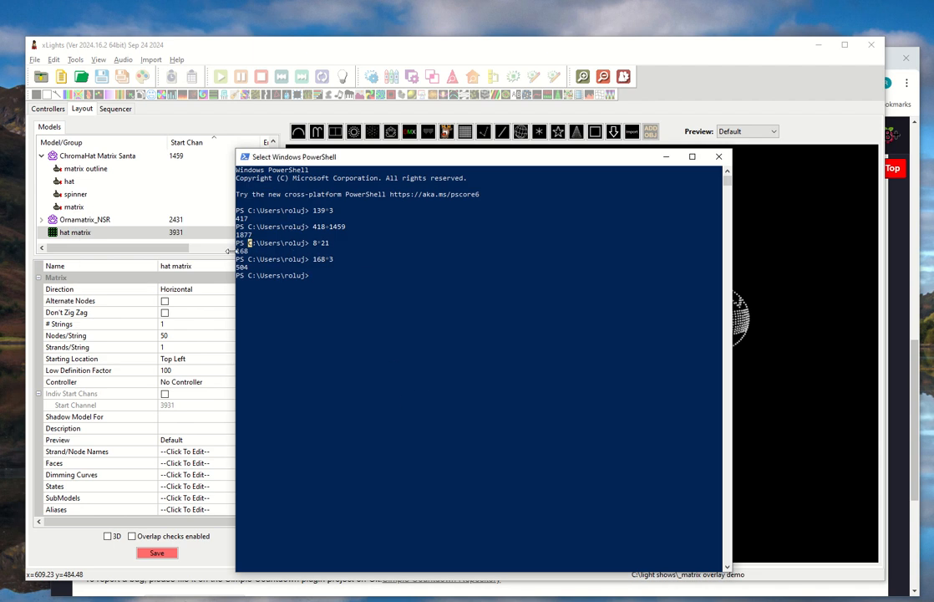
left_click_drag(236, 250, 255, 250)
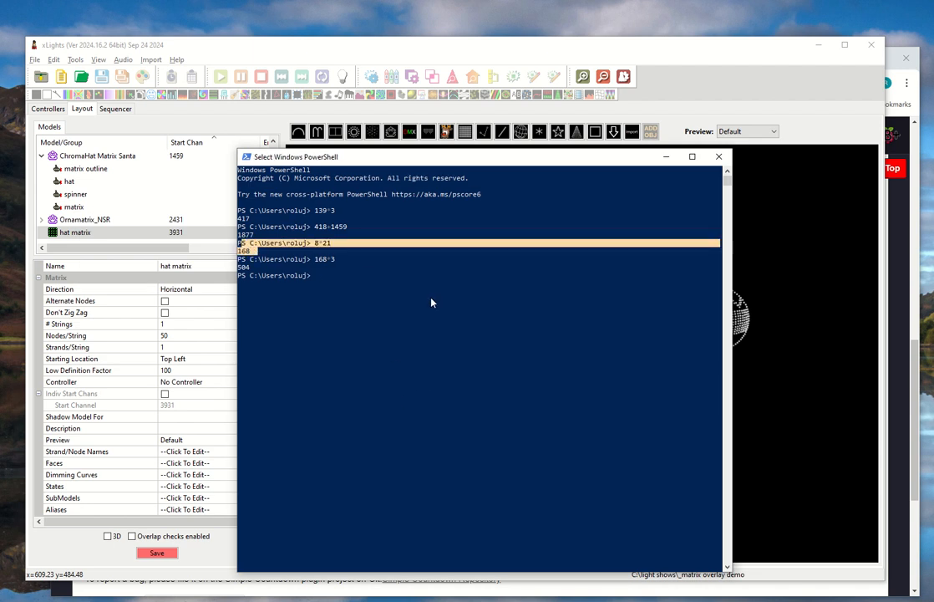
key("alt+Tab")
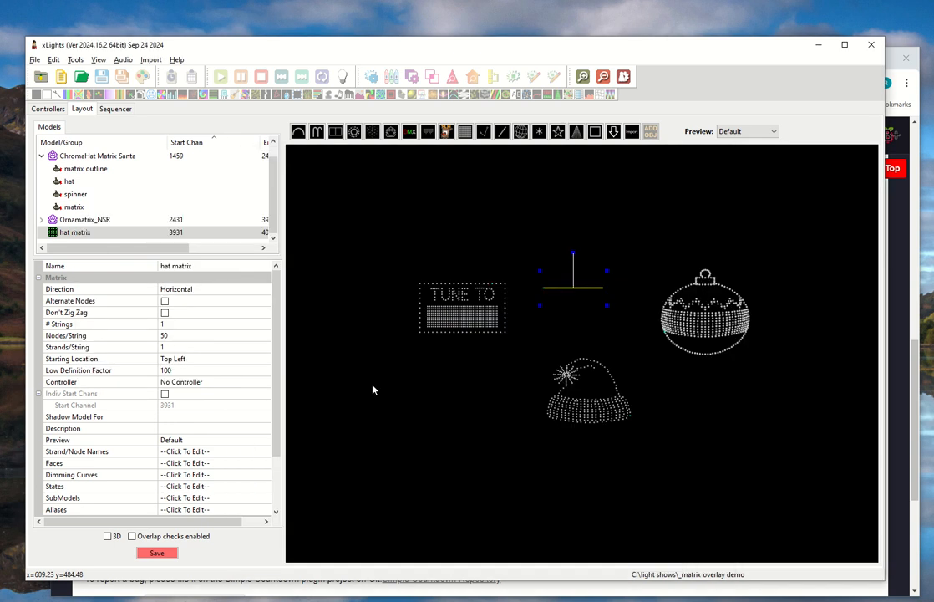
Set the hat matrix model's nodes per string to 168 and strands per string to 8.
left_click(183, 335)
type("1")
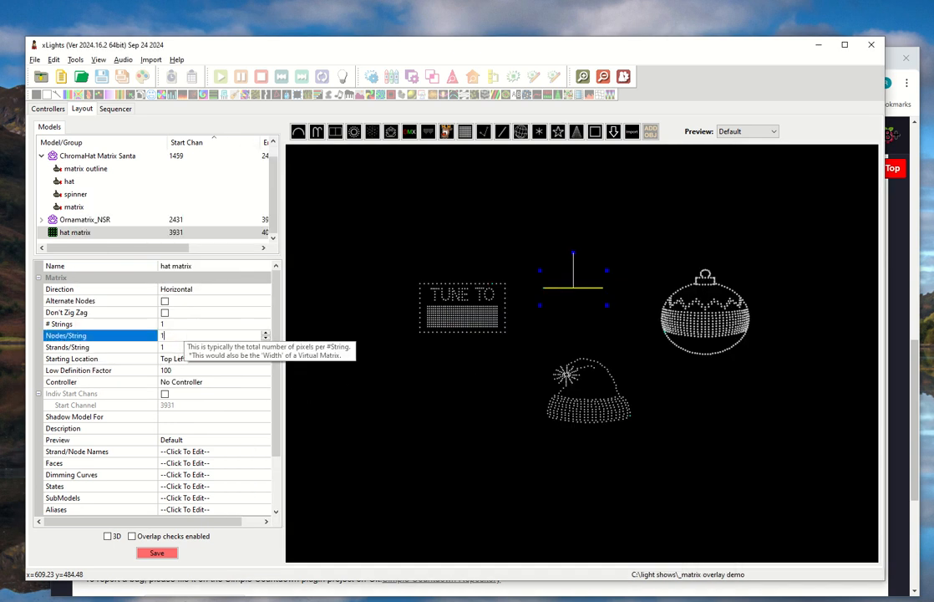
type("68")
key("Return")
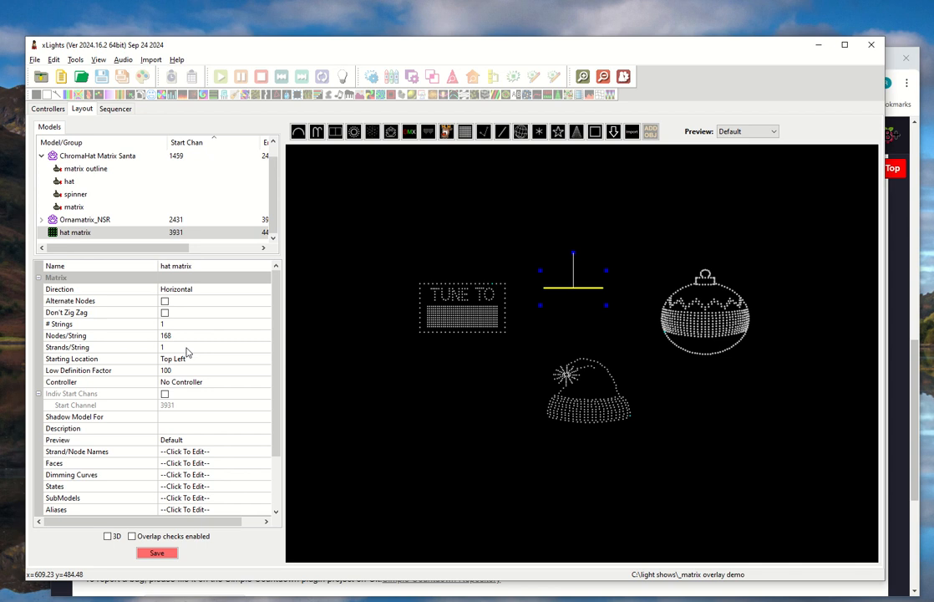
left_click(187, 347)
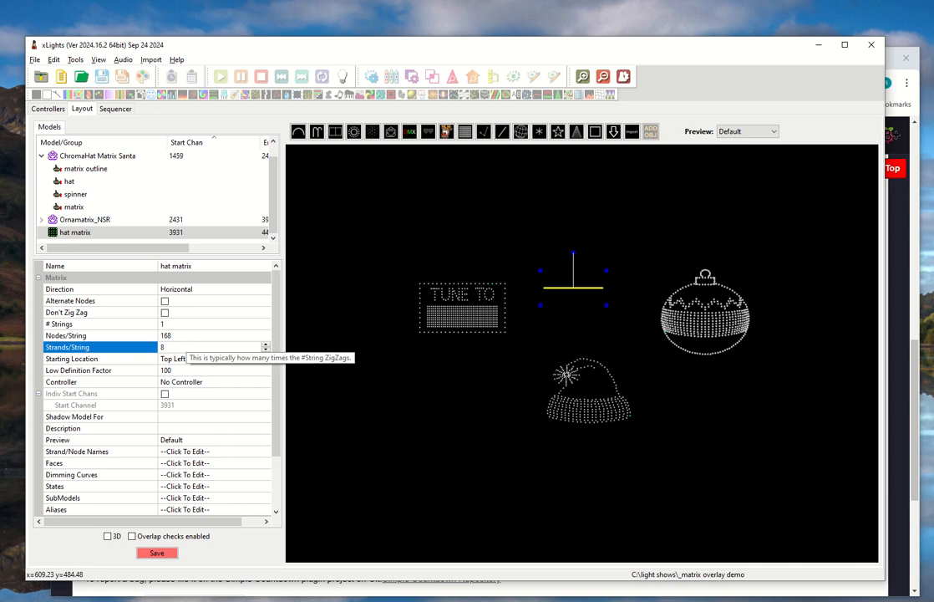
key("Return")
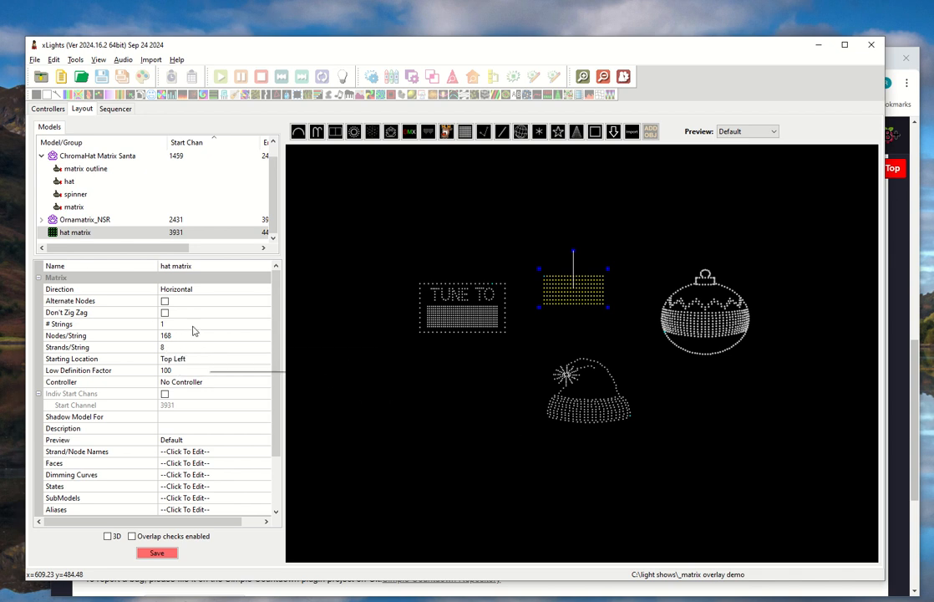
Correct the aspect ratio of the hat matrix model in the layout.
right_click(565, 290)
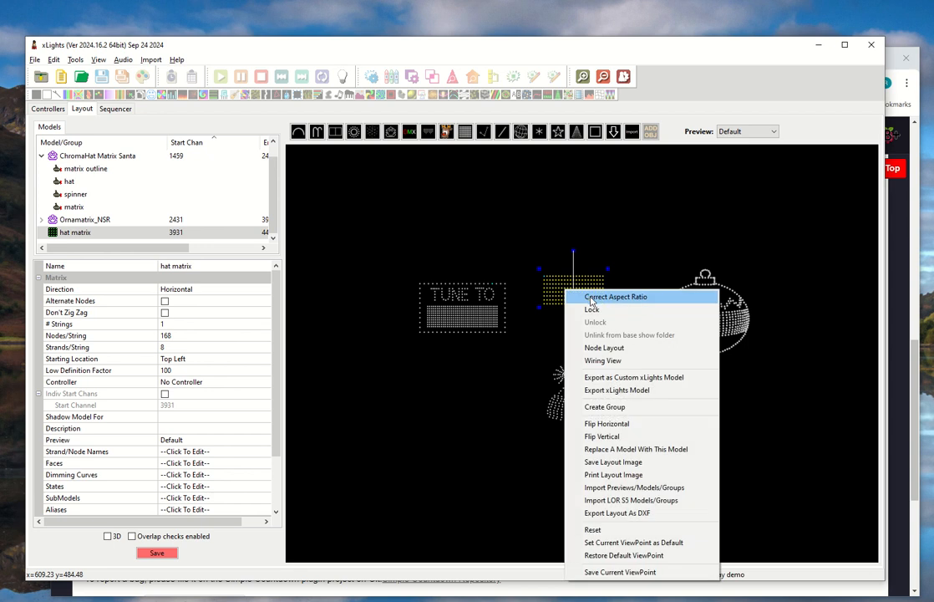
left_click(497, 381)
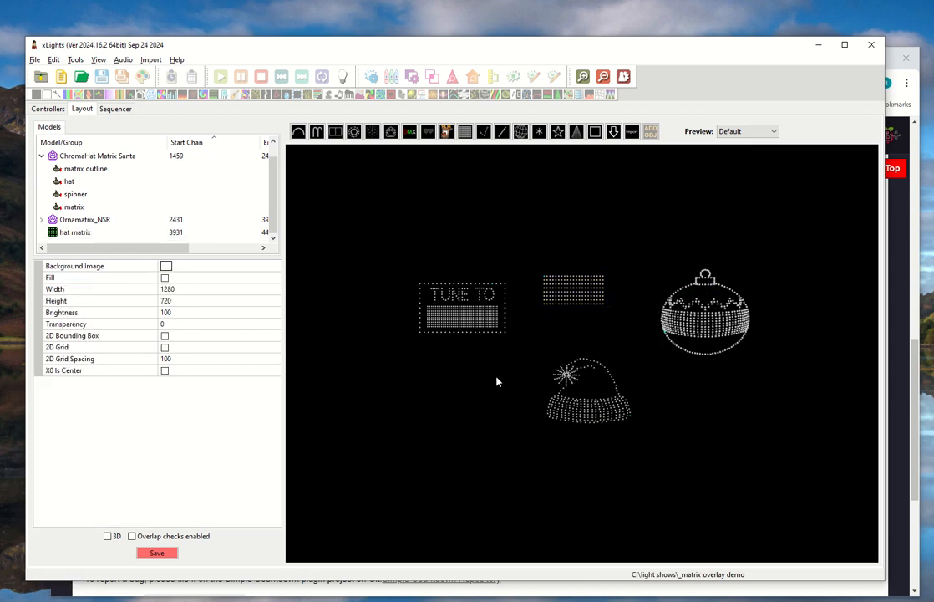
left_click(572, 291)
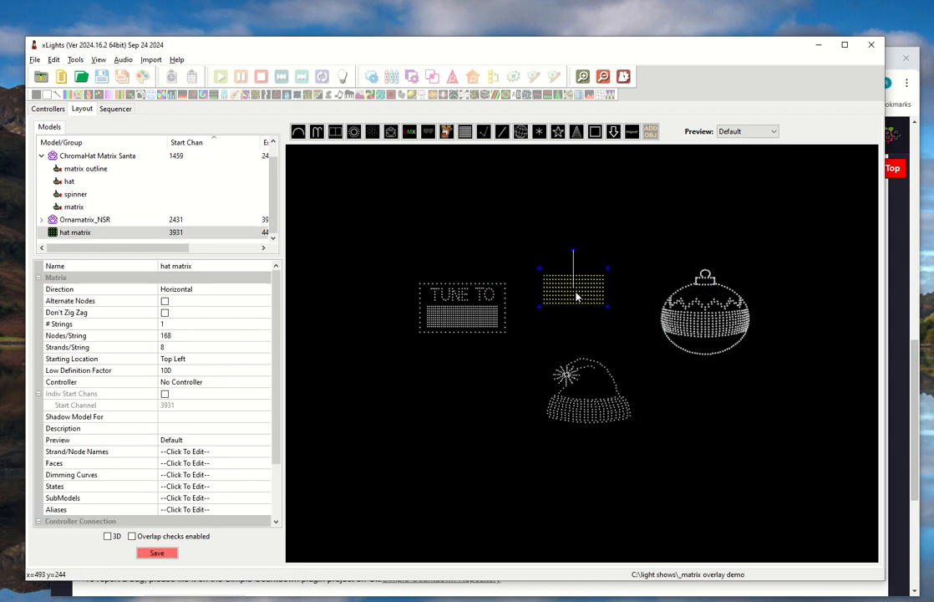
right_click(584, 293)
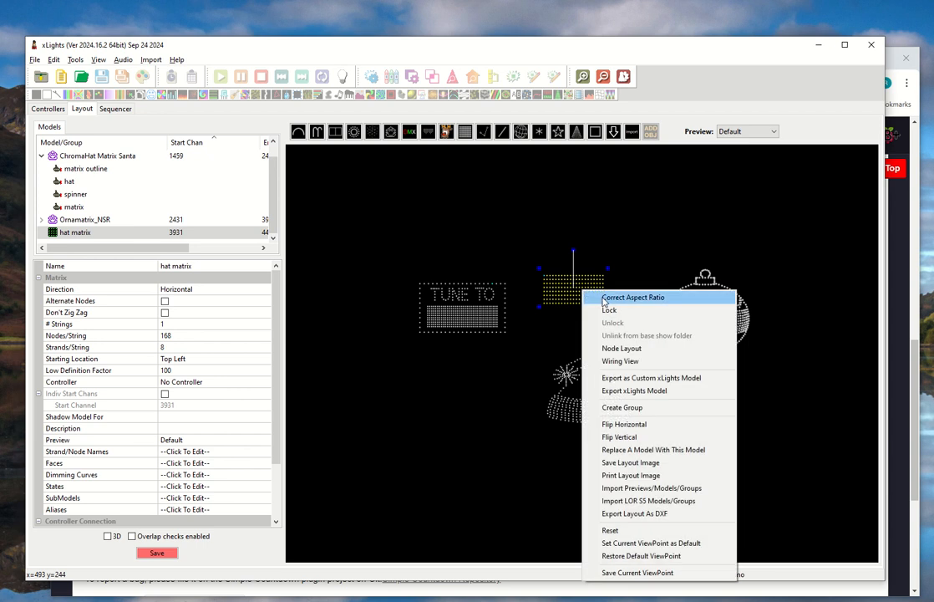
left_click(604, 298)
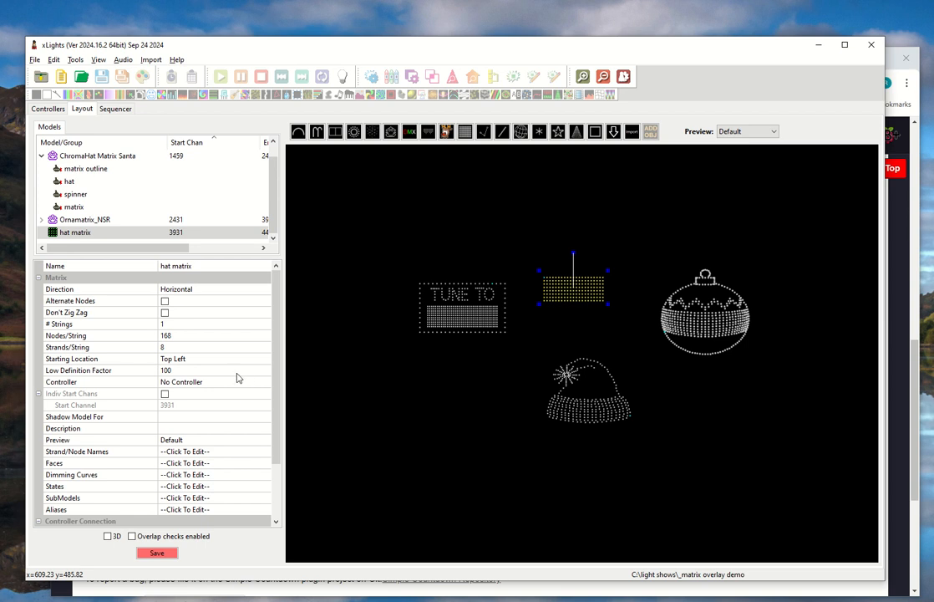
Examine where the matrix nodes start and how the rows run in ChromaHat Matrix Santa's wiring view, and close it.
left_click(585, 409)
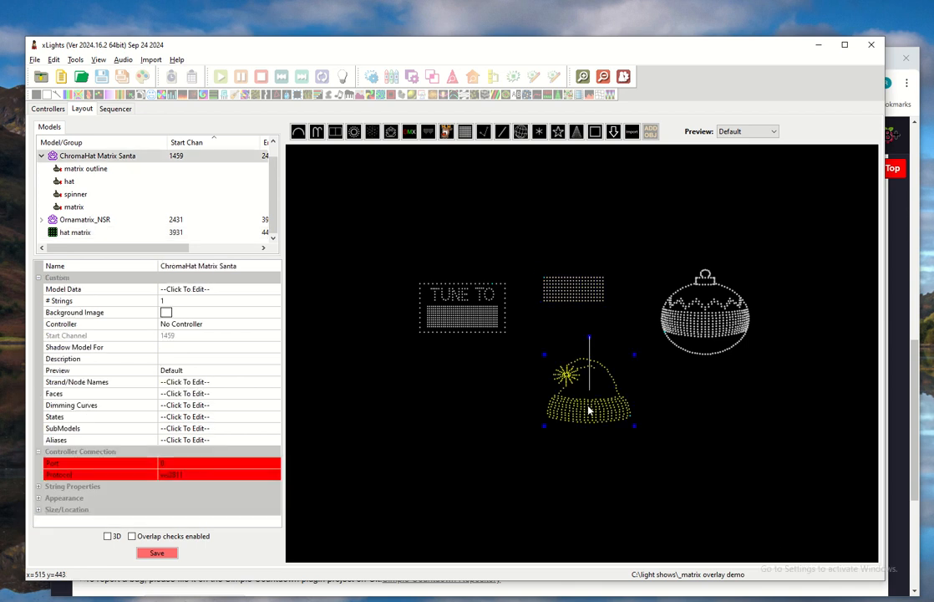
right_click(588, 412)
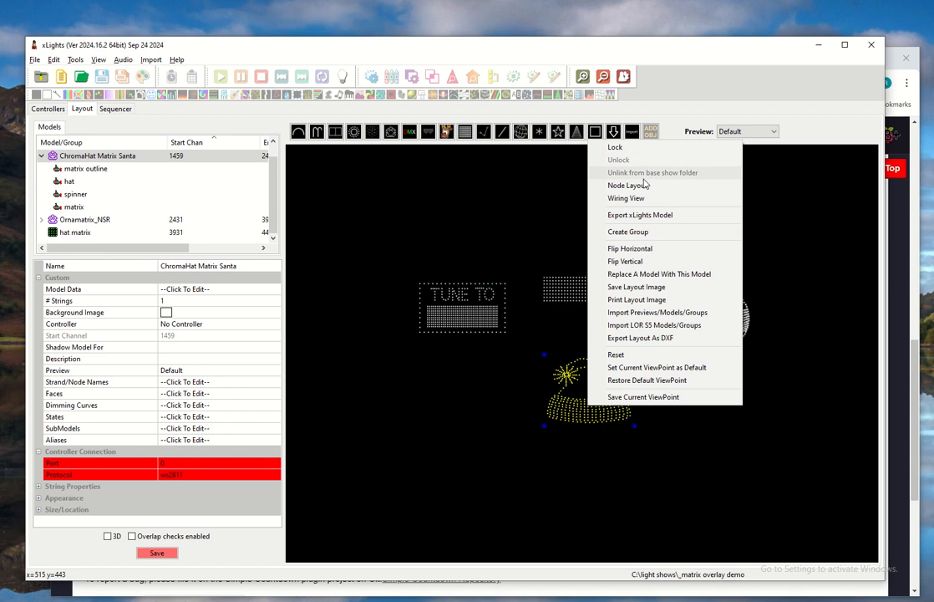
left_click(622, 199)
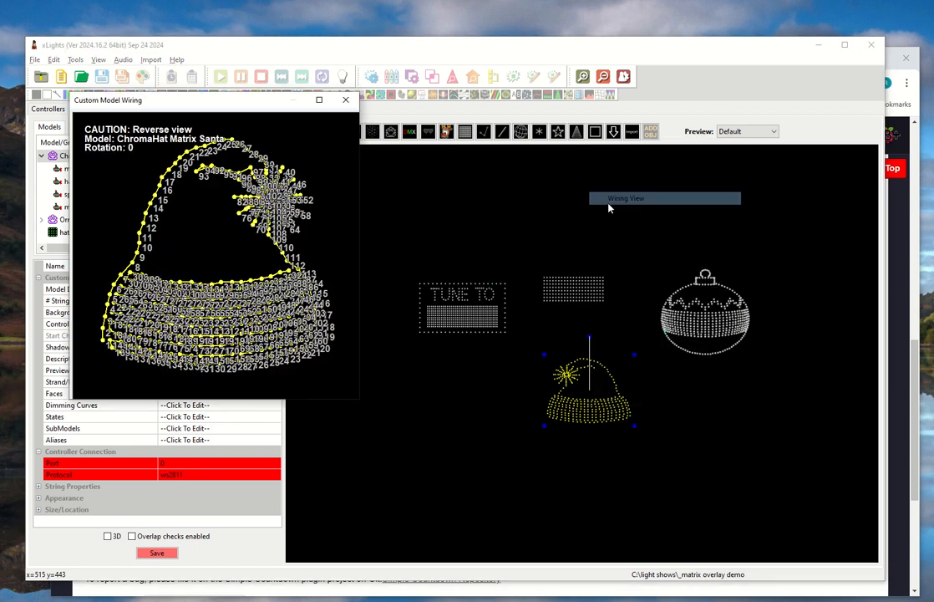
left_click(315, 100)
scroll(66, 406, "up", 3)
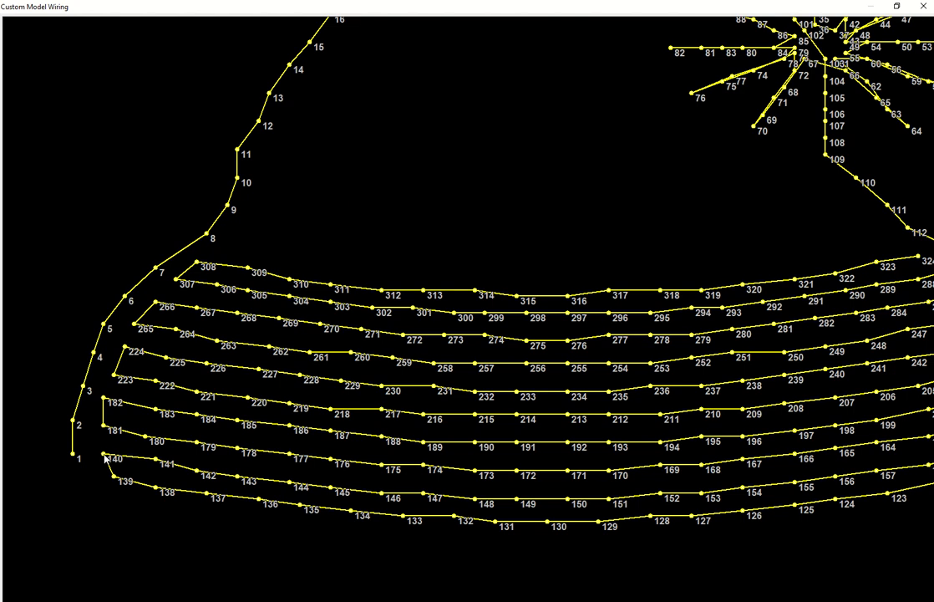
scroll(105, 455, "down", 1)
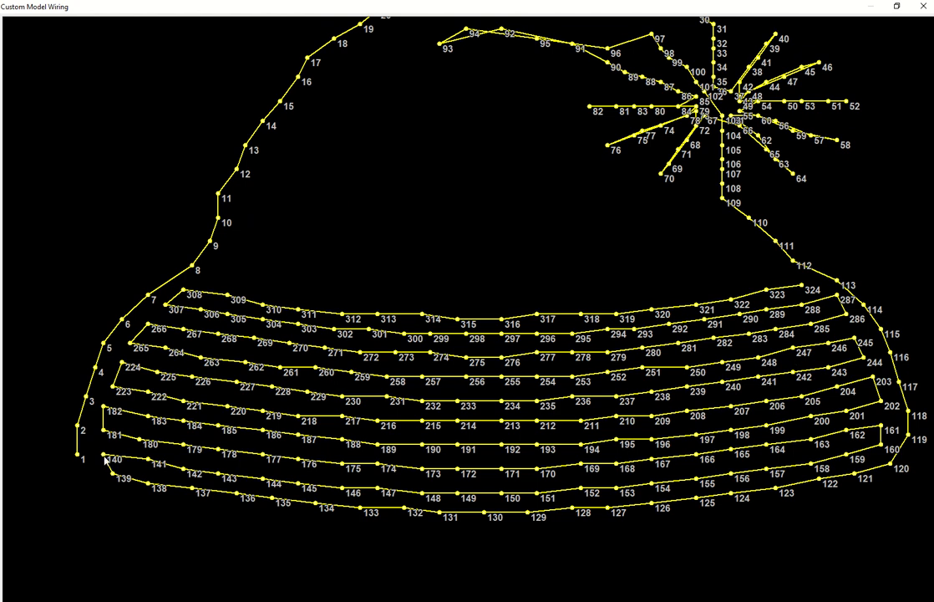
scroll(104, 458, "down", 2)
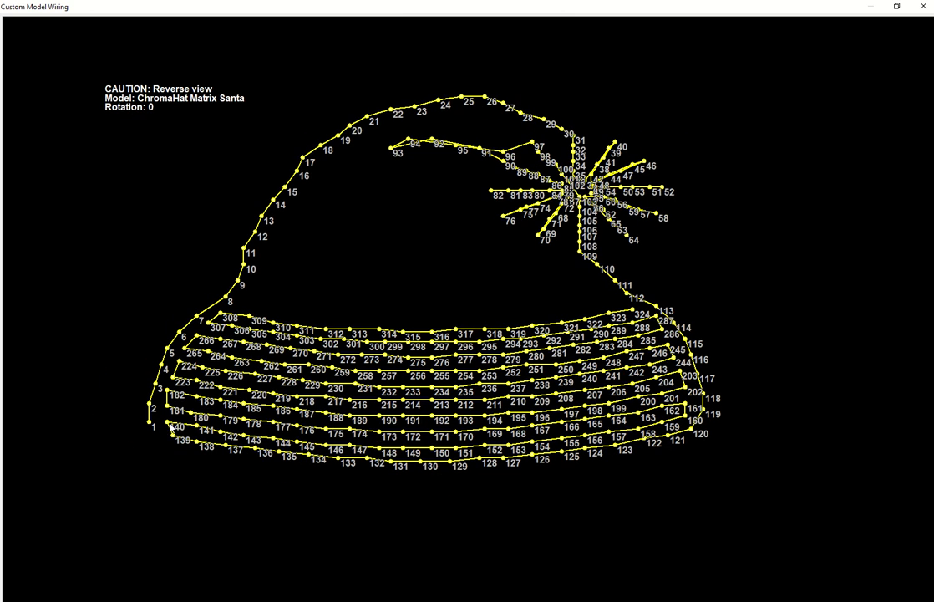
key("alt+Tab")
key("alt+Tab")
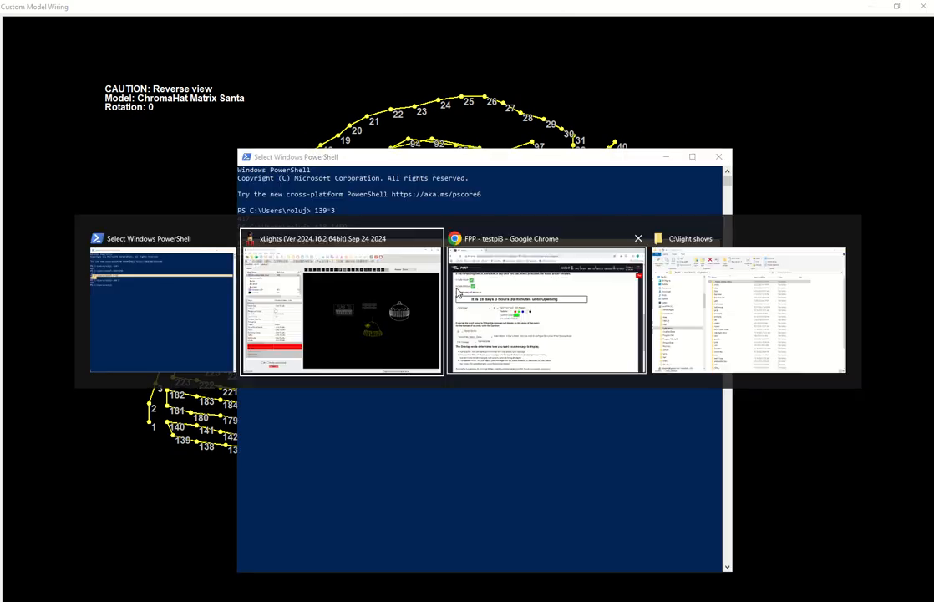
left_click(924, 6)
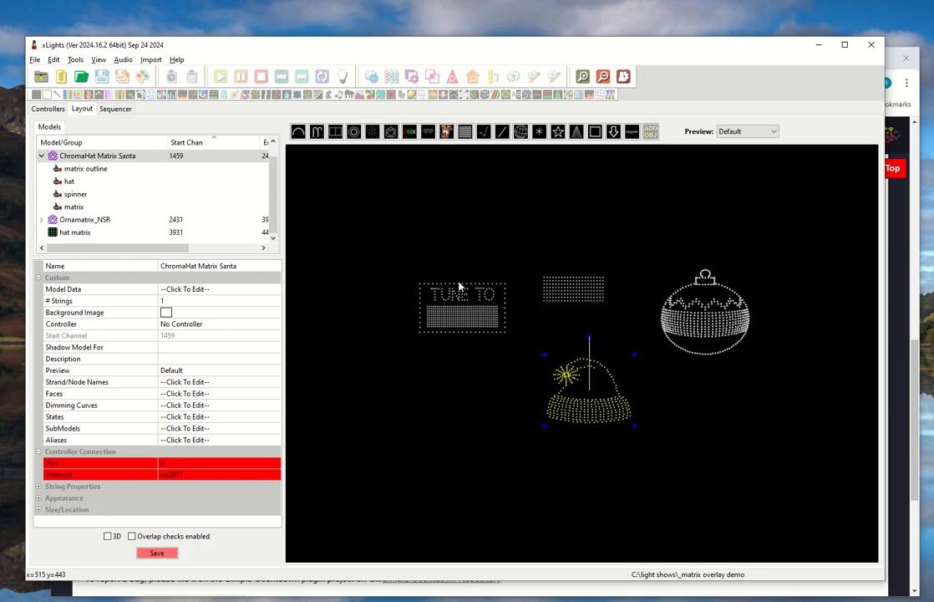
Set the hat matrix model's starting location to Bottom Right.
left_click(568, 289)
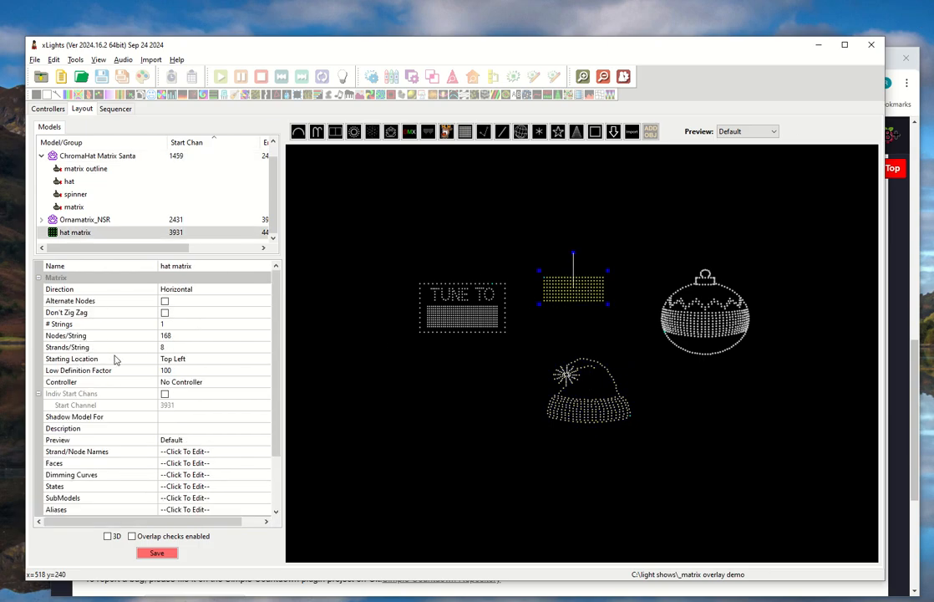
left_click(192, 361)
left_click(265, 359)
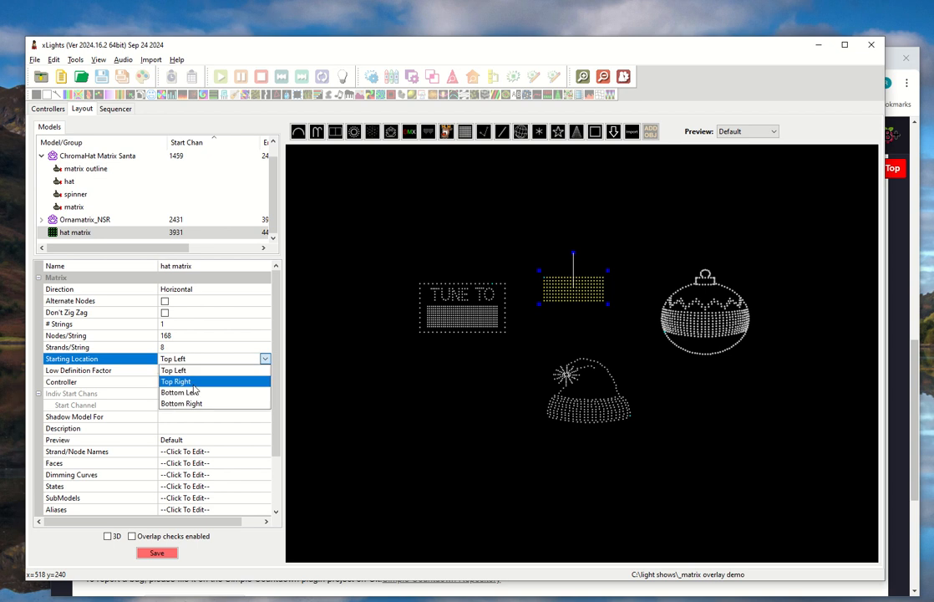
left_click(198, 403)
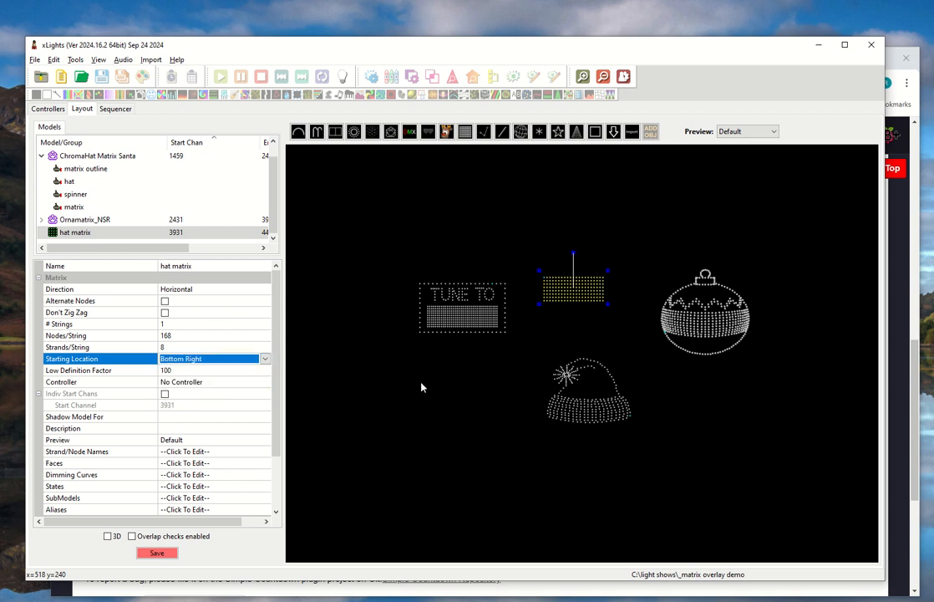
Inspect the starting node corners of the hat matrix and Ornamatrix_NSR models in the layout.
left_click(424, 384)
left_click(562, 294)
left_click(569, 331)
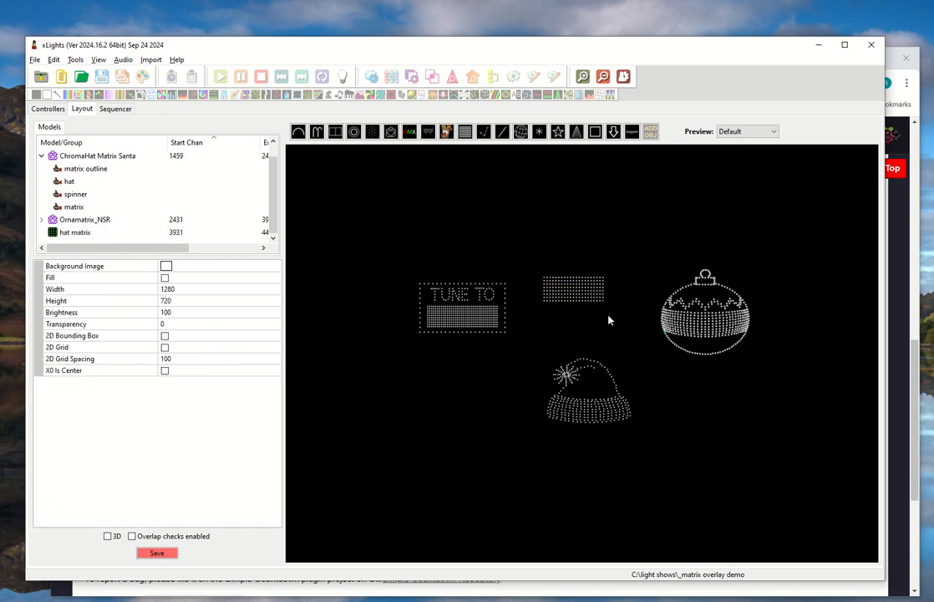
scroll(609, 319, "up", 3)
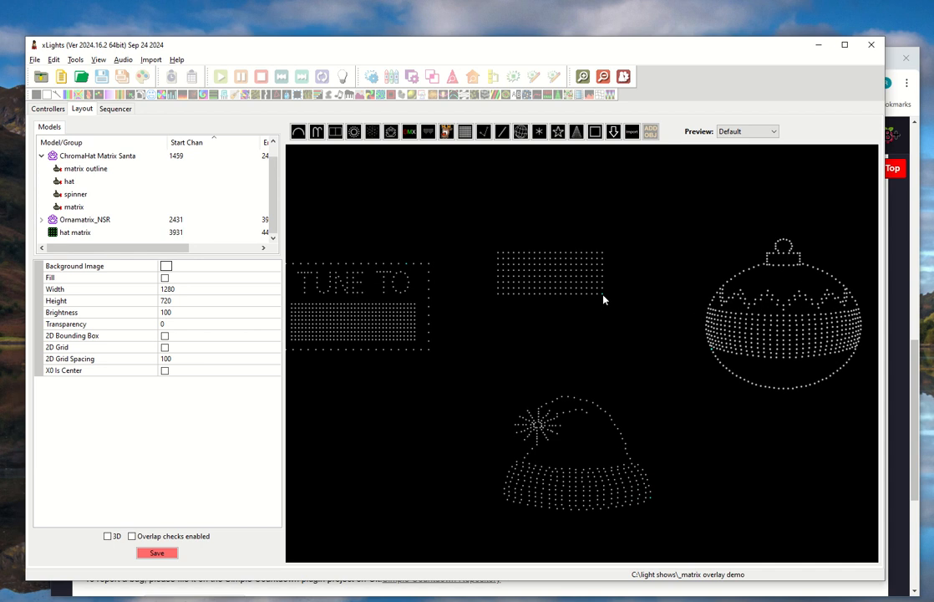
scroll(604, 300, "up", 3)
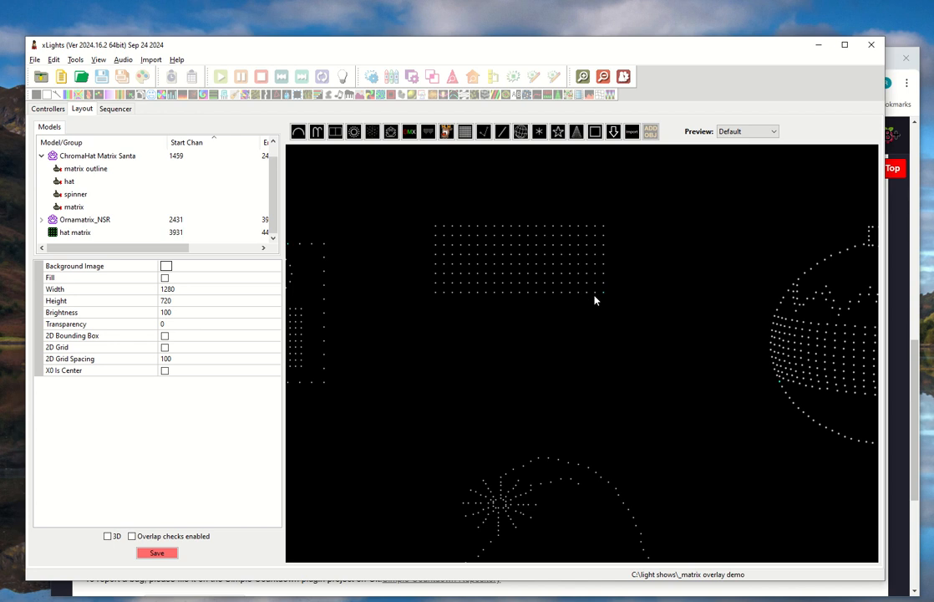
left_click(860, 343)
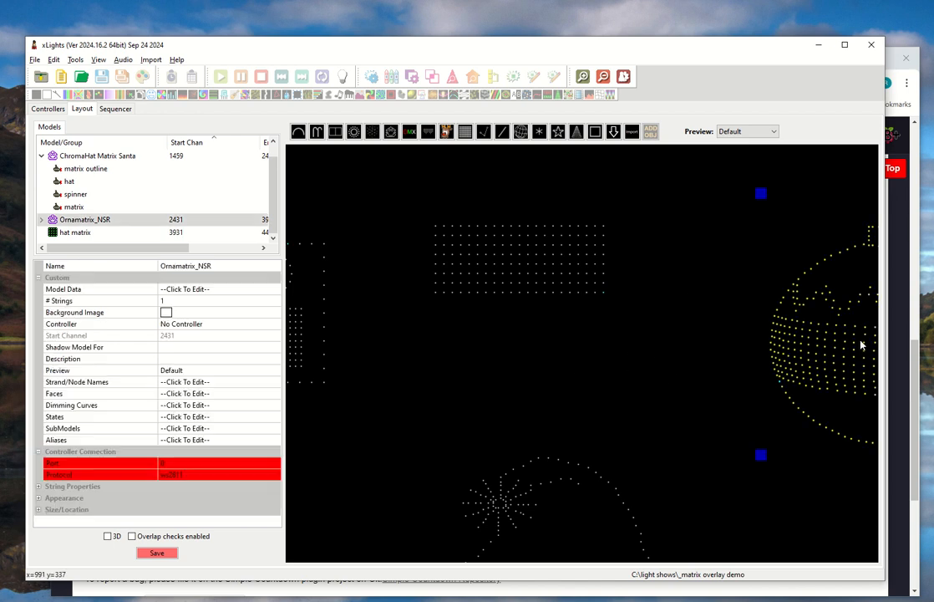
left_click(691, 368)
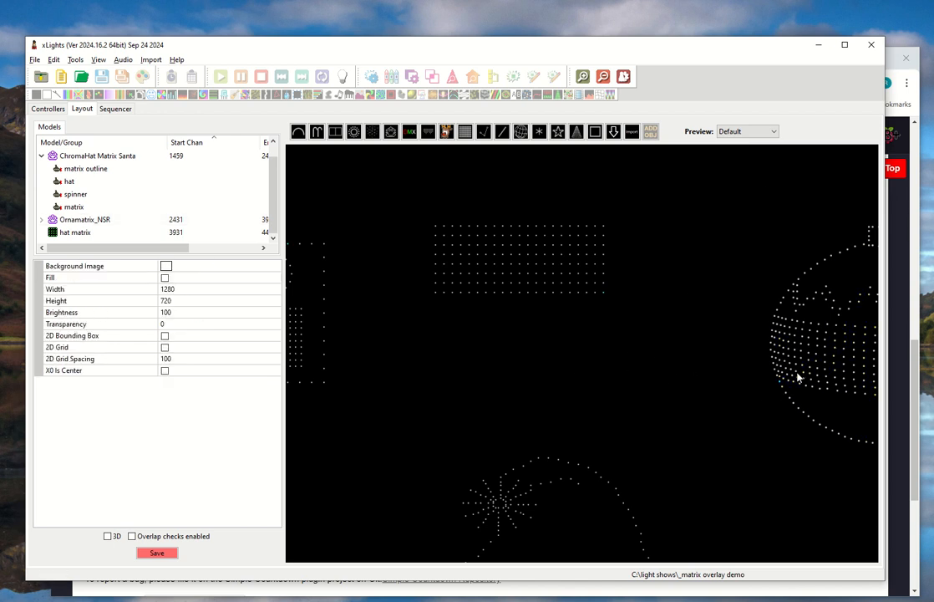
left_click(782, 386)
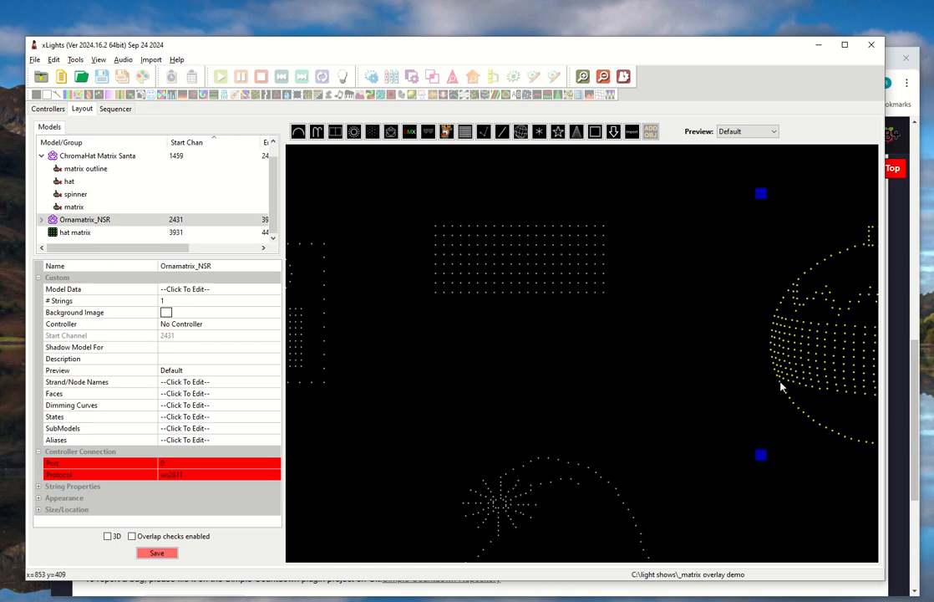
Inspect the starting node of ChromaHat Matrix Santa in the layout and reselect the hat matrix model.
scroll(782, 386, "down", 5)
left_click(611, 479)
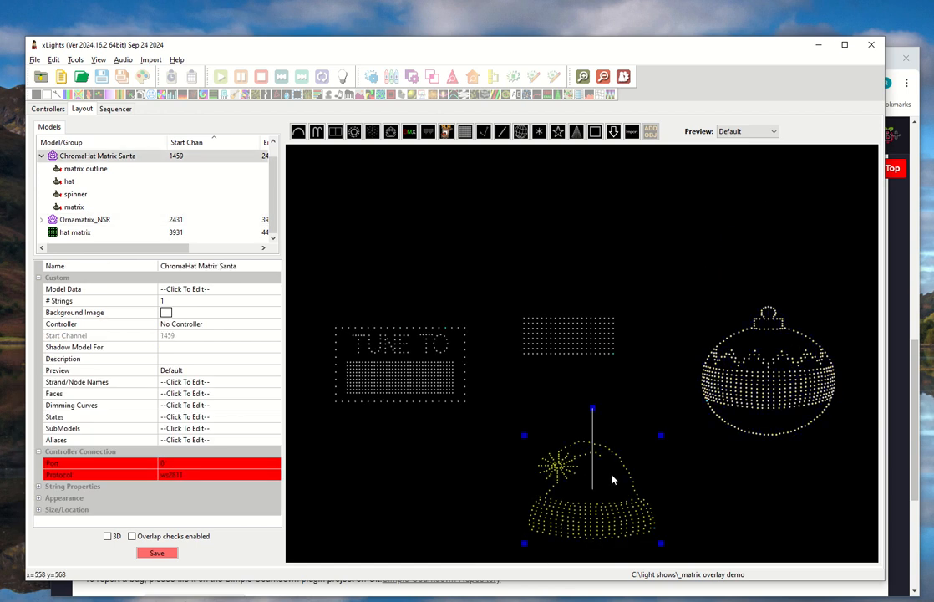
scroll(593, 495, "up", 6)
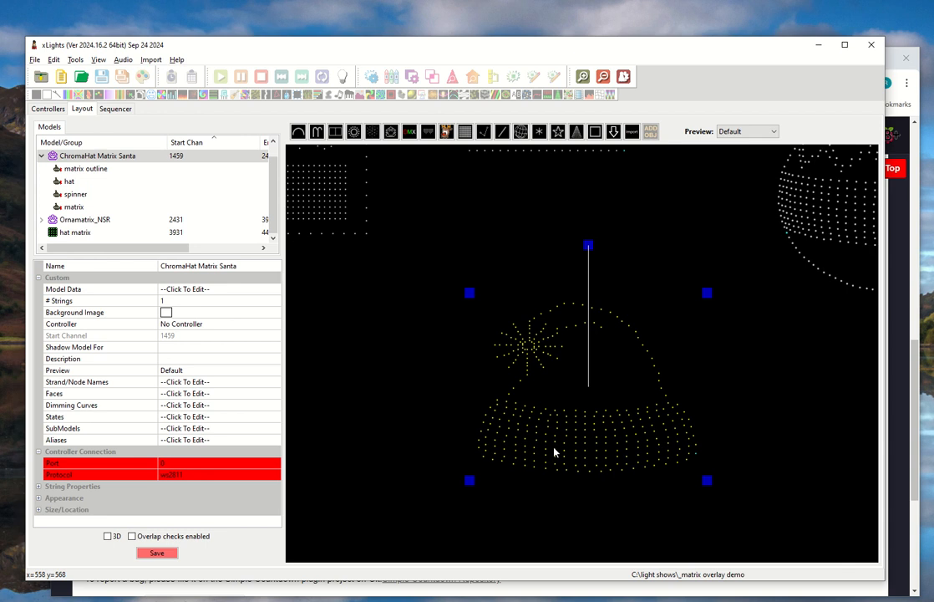
scroll(554, 452, "up", 1)
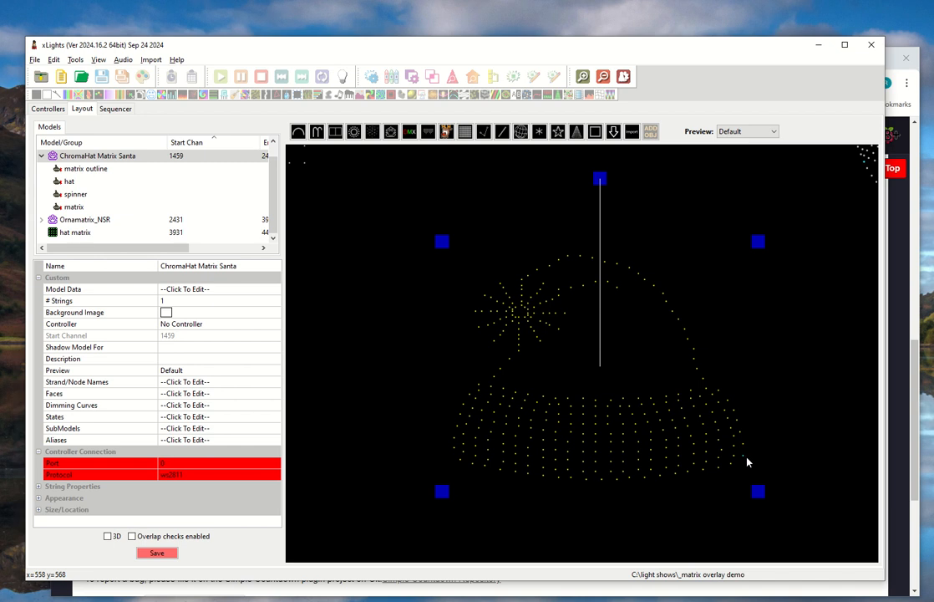
scroll(747, 459, "down", 6)
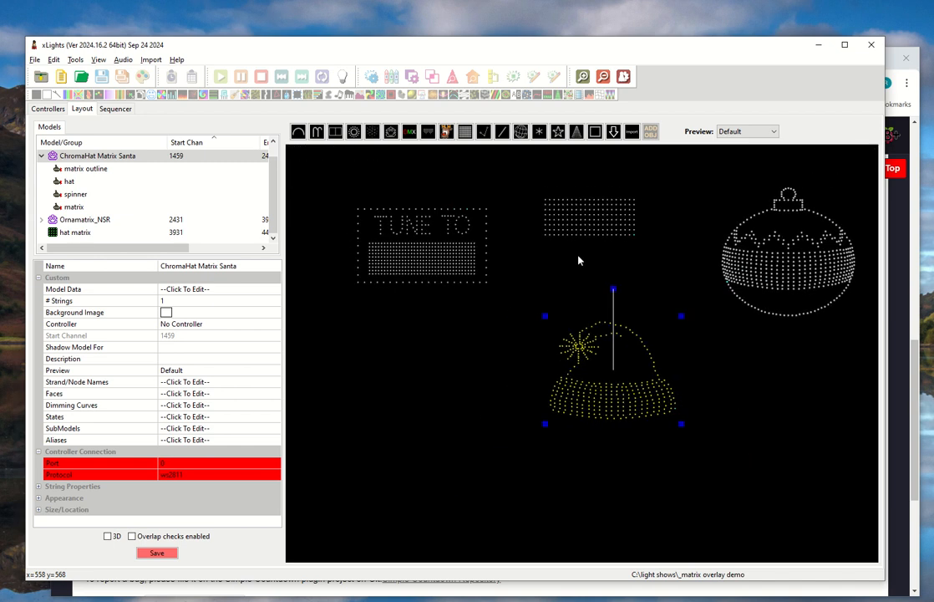
left_click(620, 235)
scroll(538, 326, "down", 3)
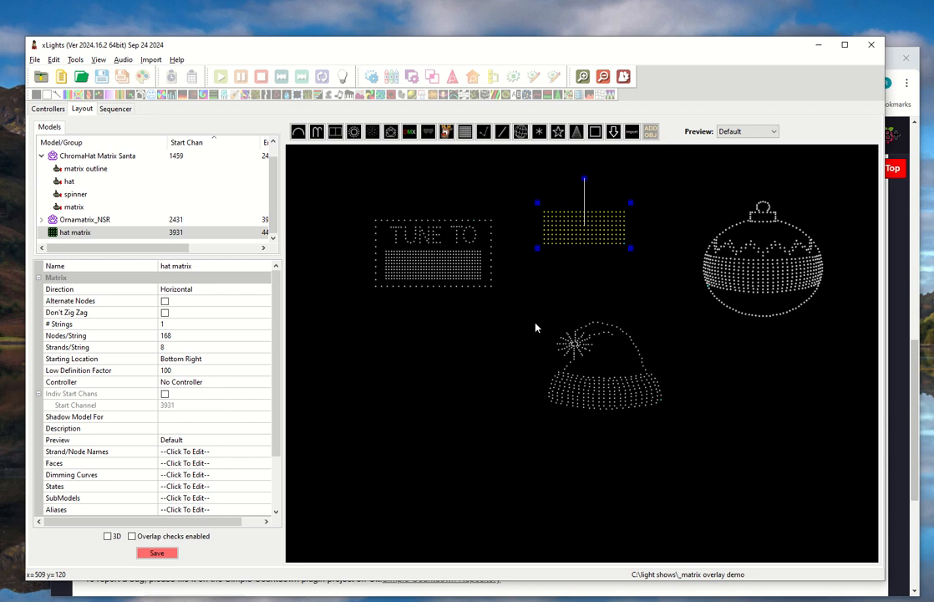
Move the hat matrix model to just above the Santa hat and set its controller to Use Start Channel.
left_click(179, 381)
left_click_drag(575, 241, 602, 293)
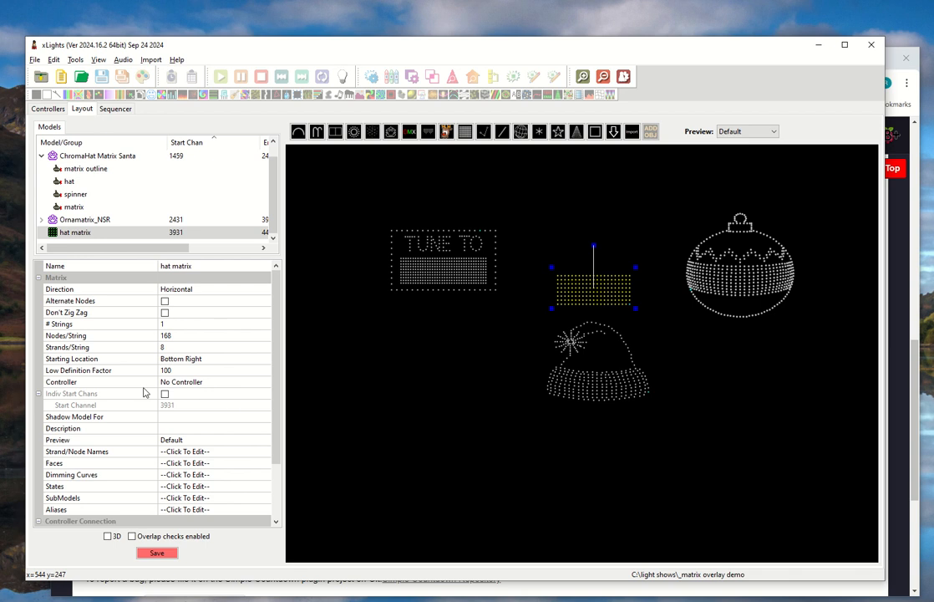
left_click(599, 296)
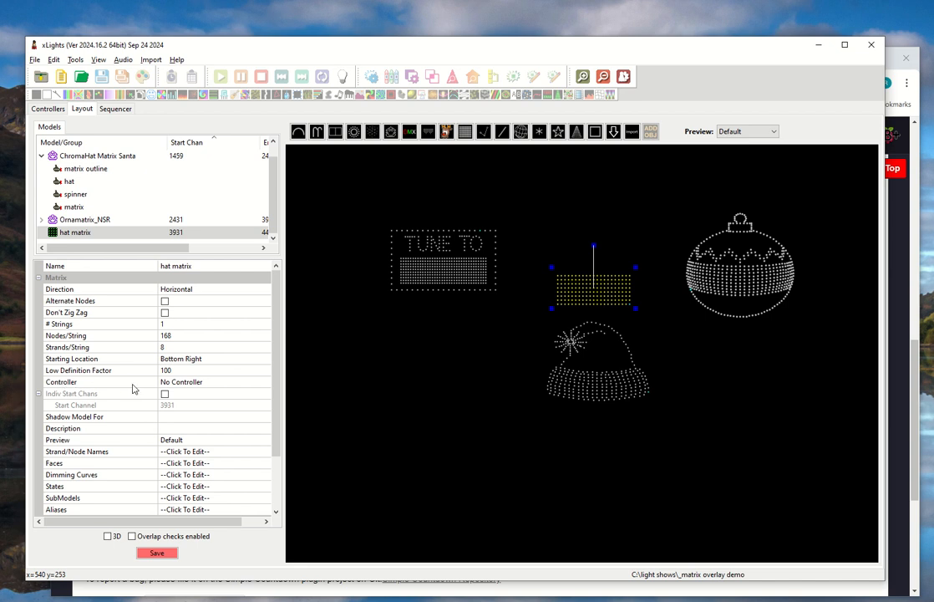
left_click(215, 383)
left_click(216, 385)
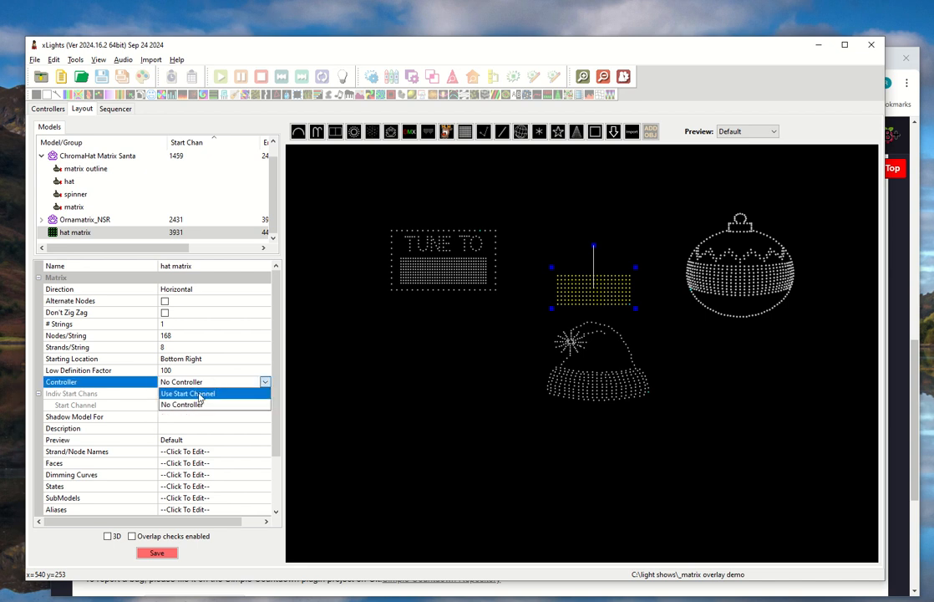
left_click(199, 395)
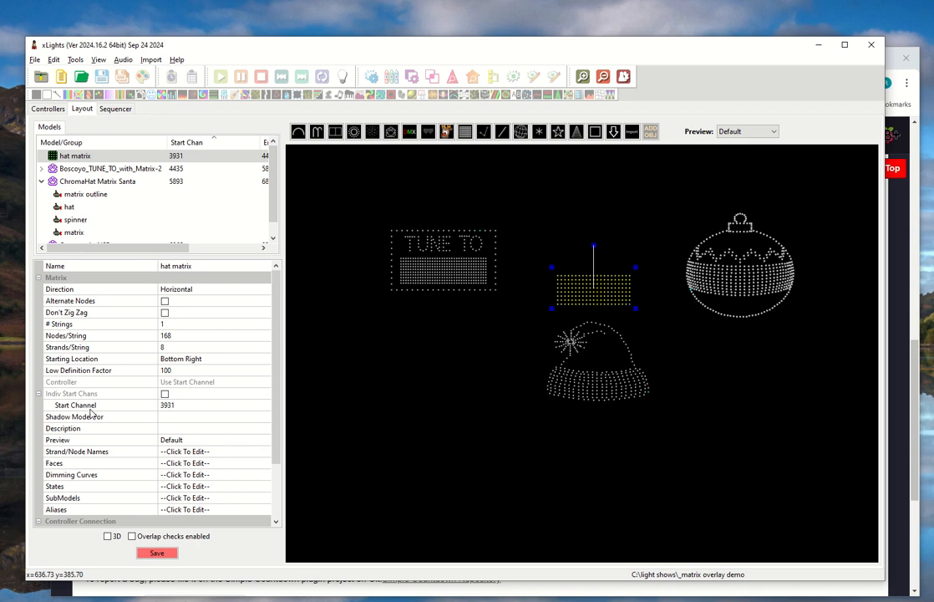
Offset the hat matrix's start channel from the start of the ChromaHat Matrix Santa model.
left_click(183, 407)
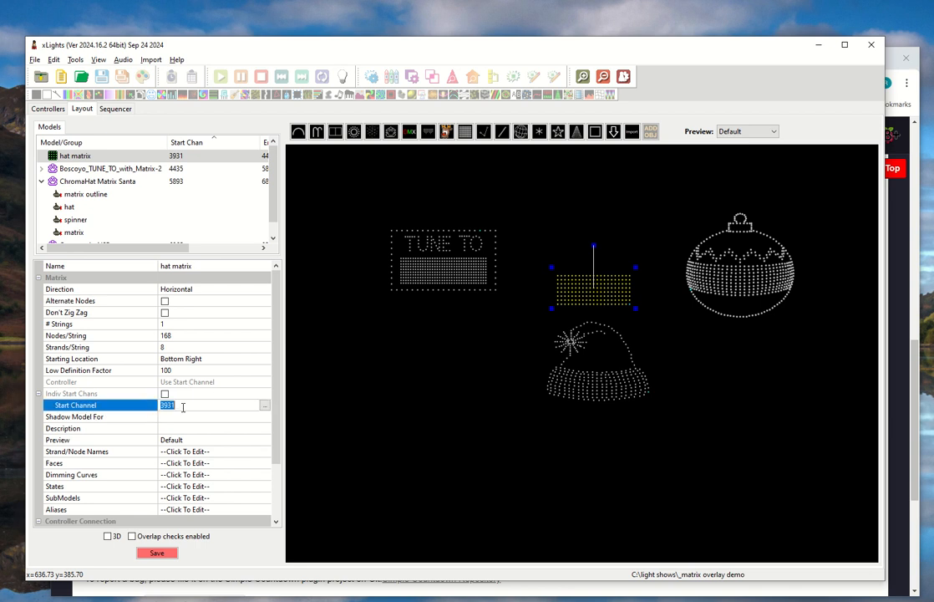
left_click(265, 406)
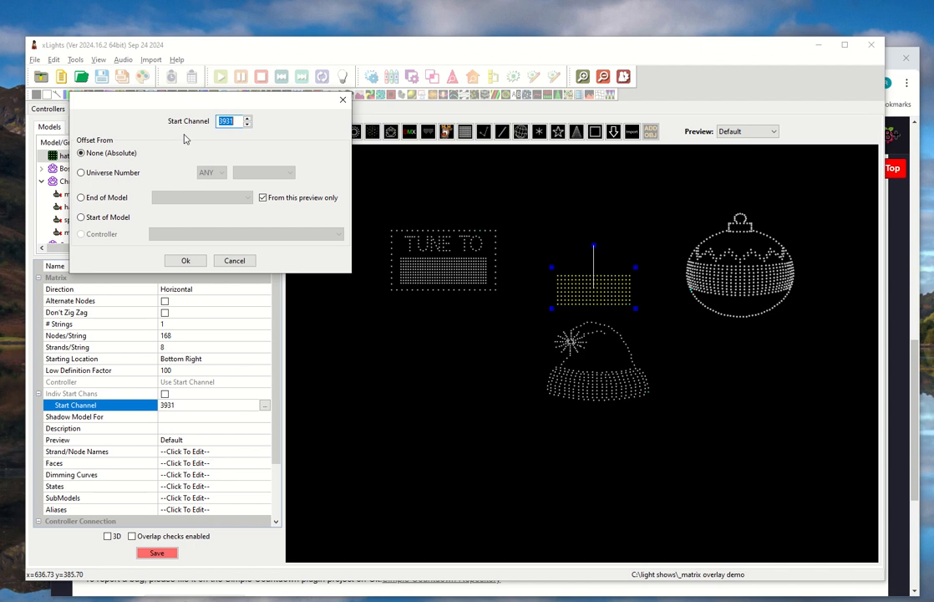
left_click(89, 218)
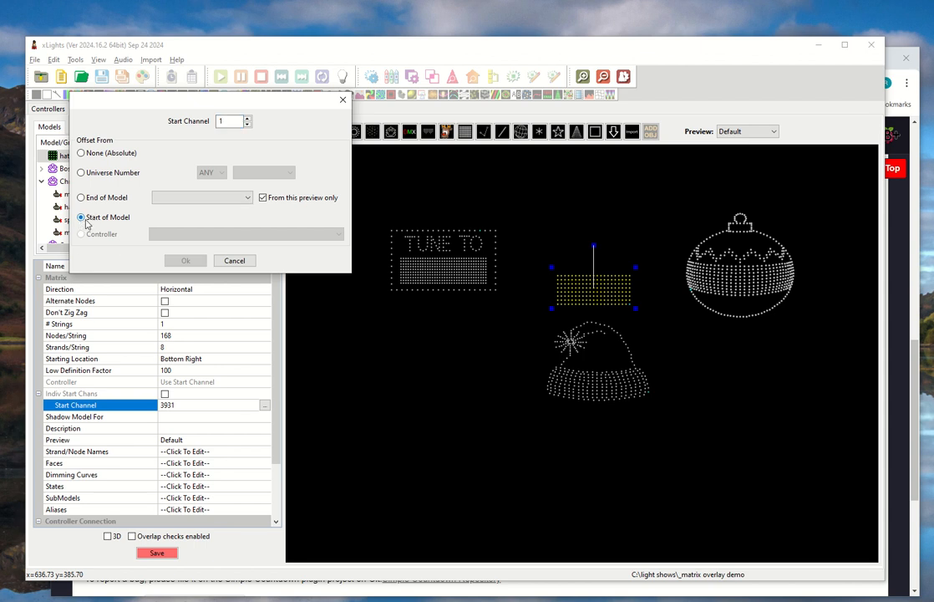
left_click(184, 198)
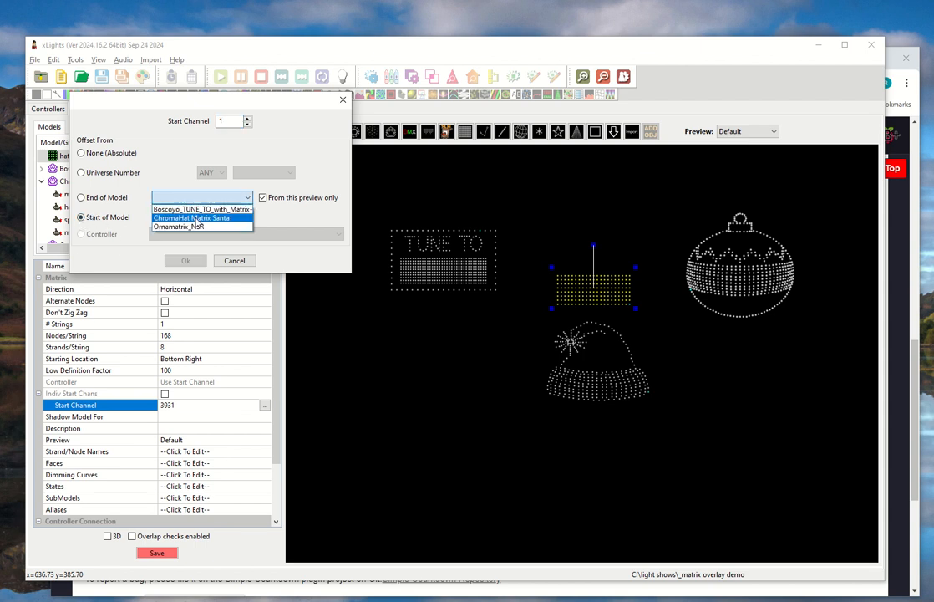
left_click(192, 215)
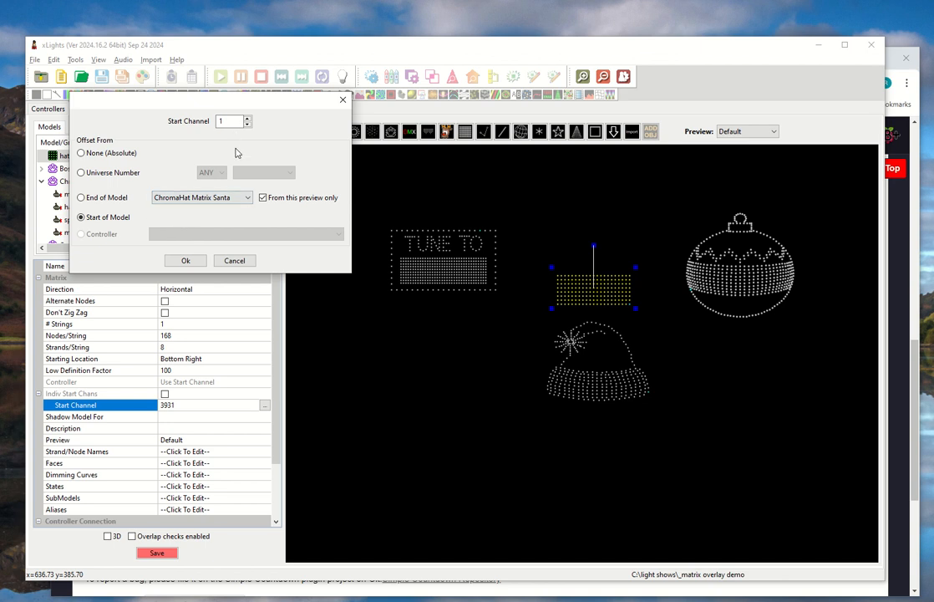
Check the 139*3 calculation in PowerShell, and set the hat matrix's start channel offset to 418 in xLights.
key("alt+Tab")
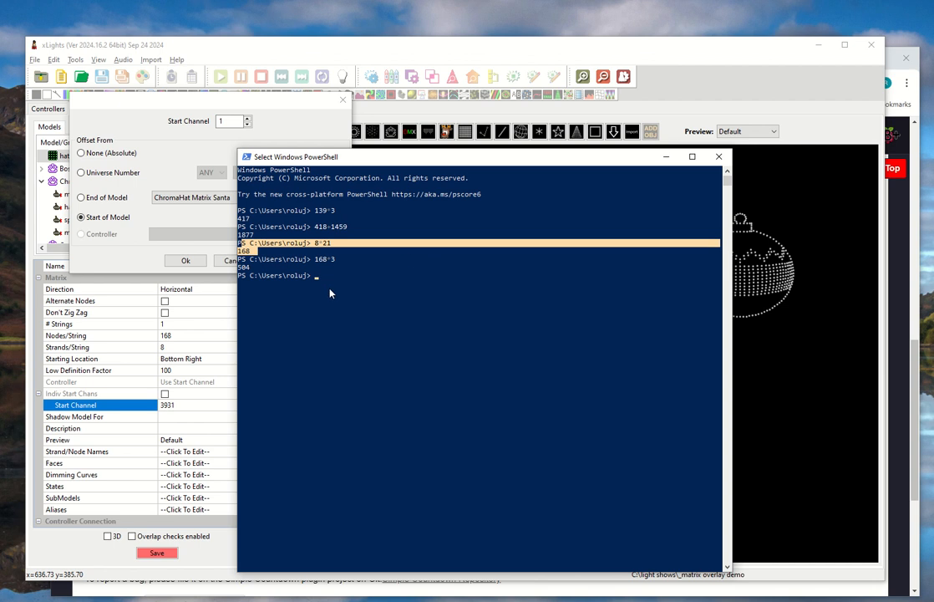
left_click(312, 290)
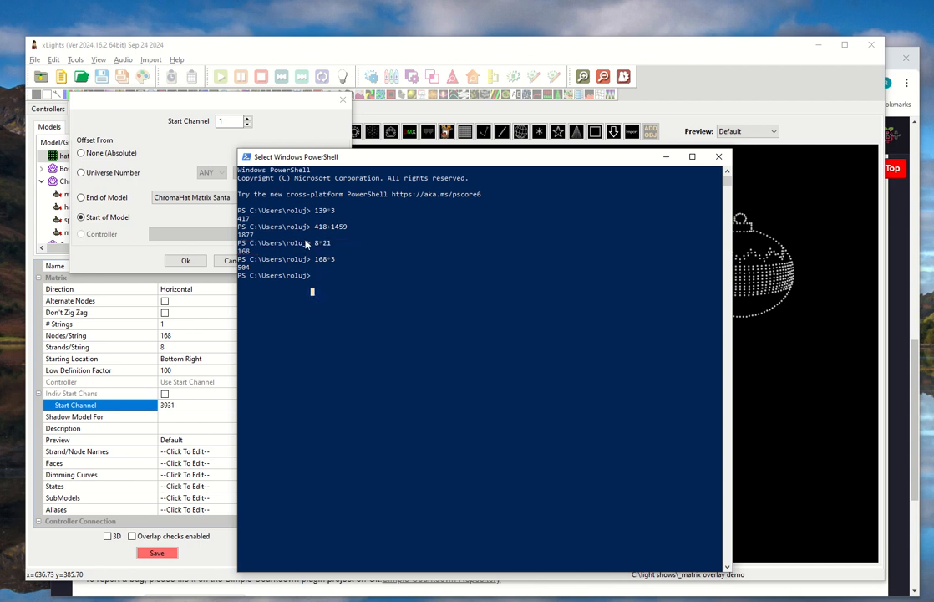
left_click_drag(326, 213, 247, 224)
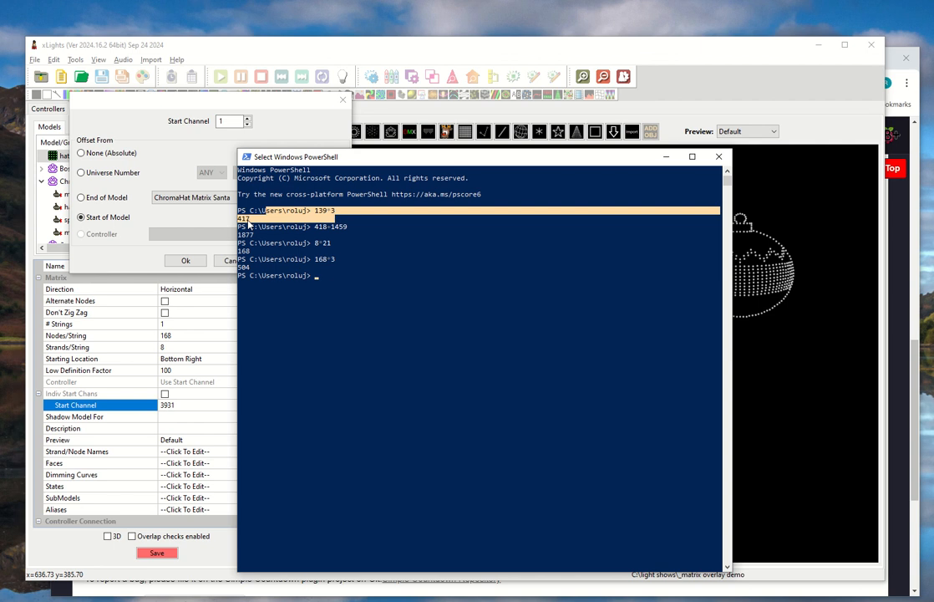
left_click(248, 221)
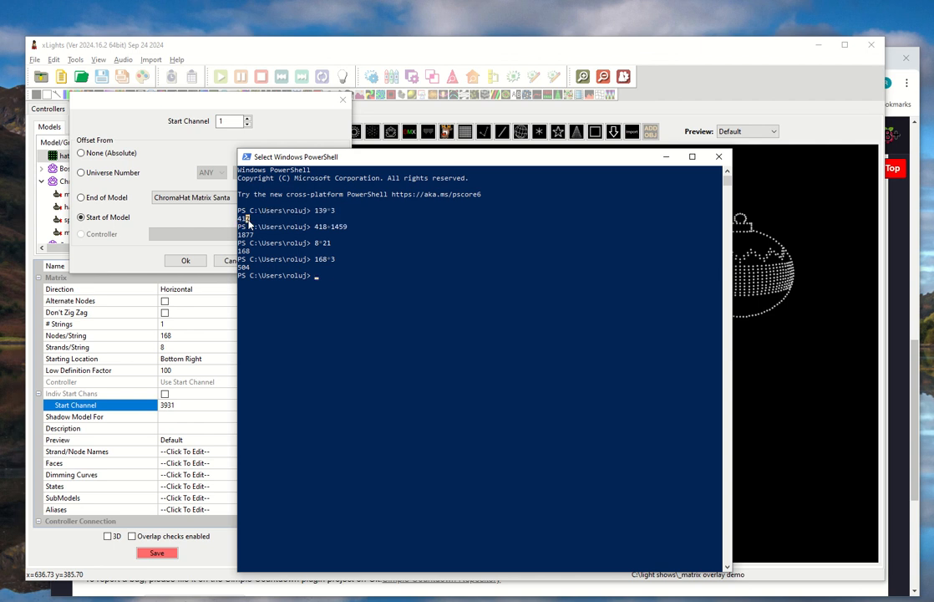
double_click(246, 222)
left_click(212, 121)
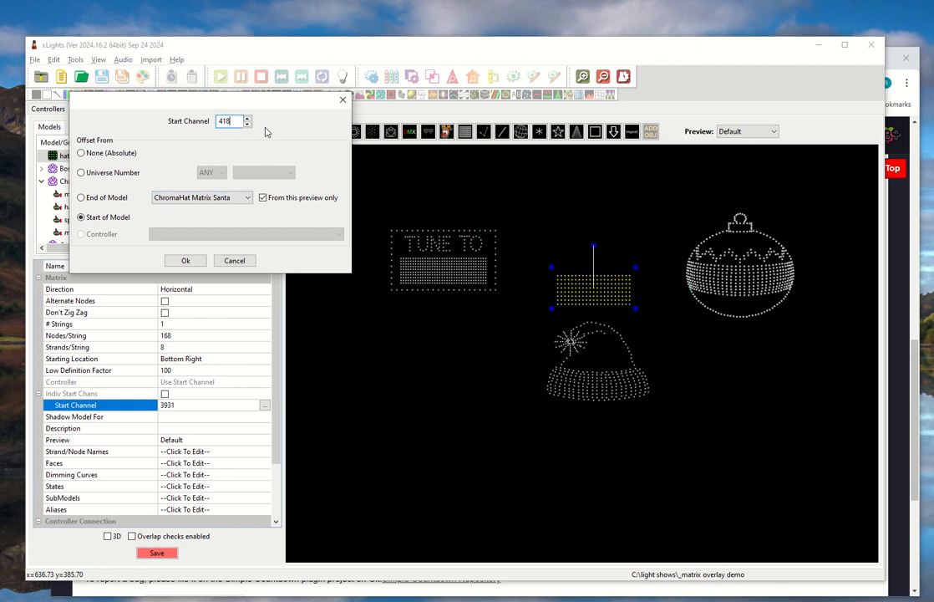
left_click(185, 261)
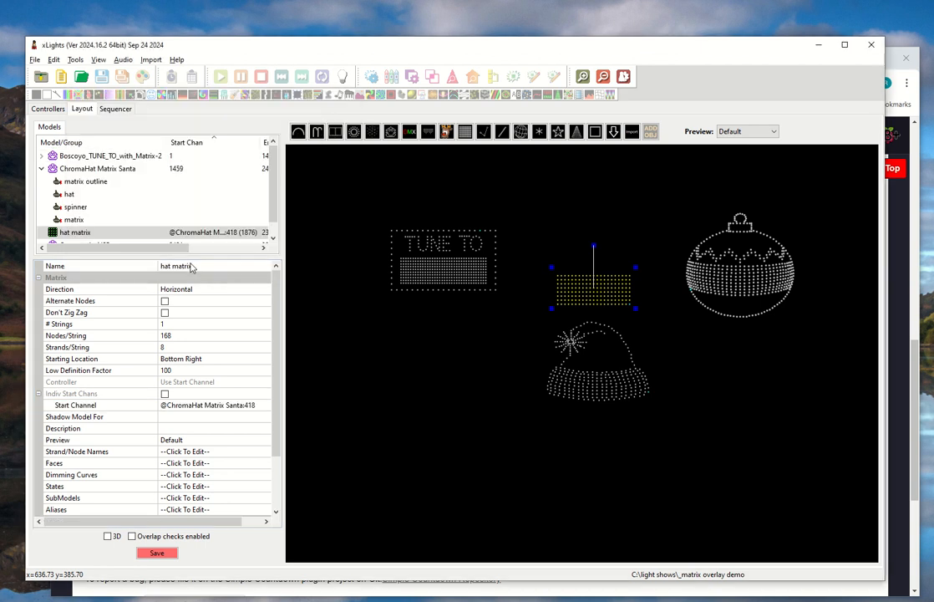
Compare the hat matrix's start and end channels with those of ChromaHat Matrix Santa in the model list.
scroll(194, 205, "down", 1)
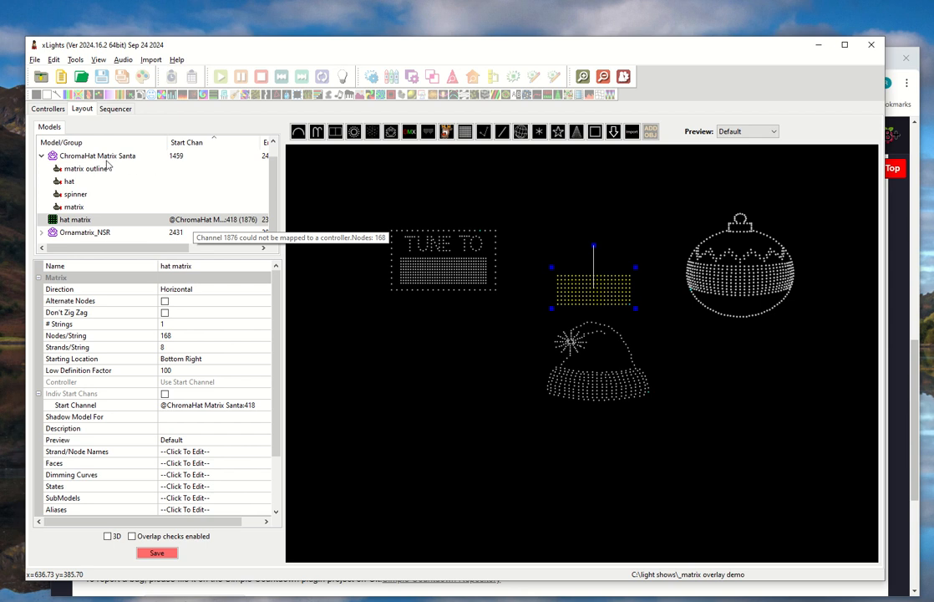
scroll(173, 176, "up", 1)
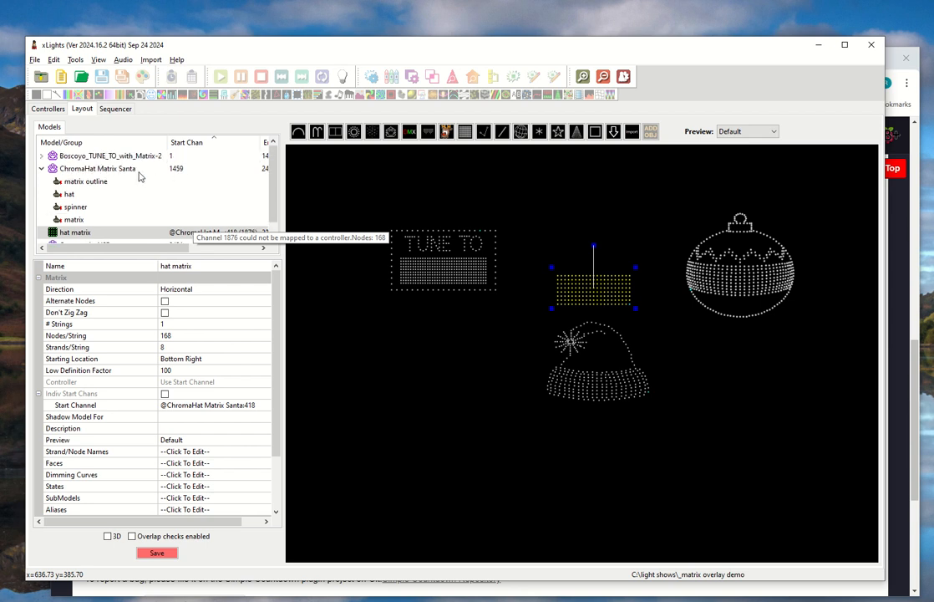
scroll(182, 174, "down", 1)
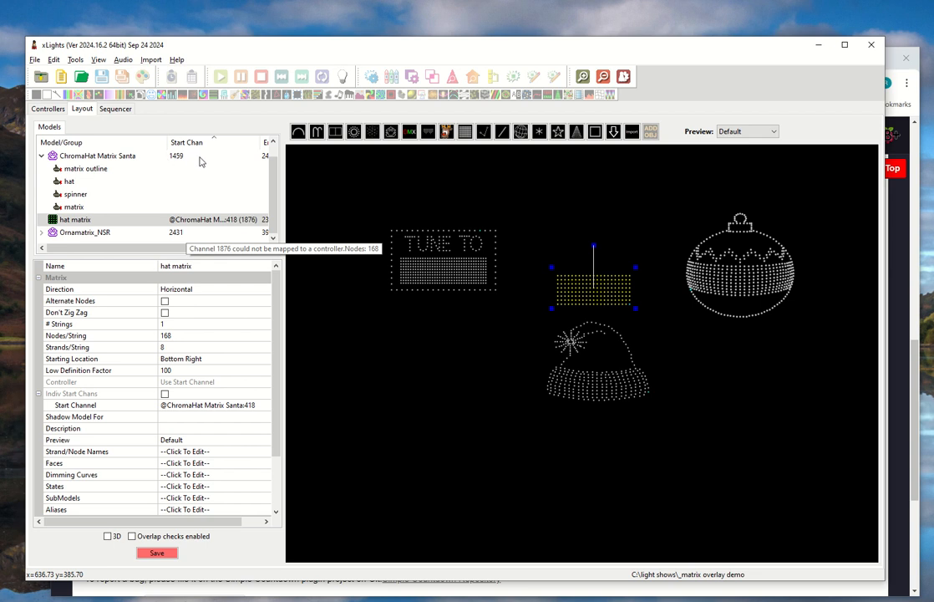
left_click(172, 222)
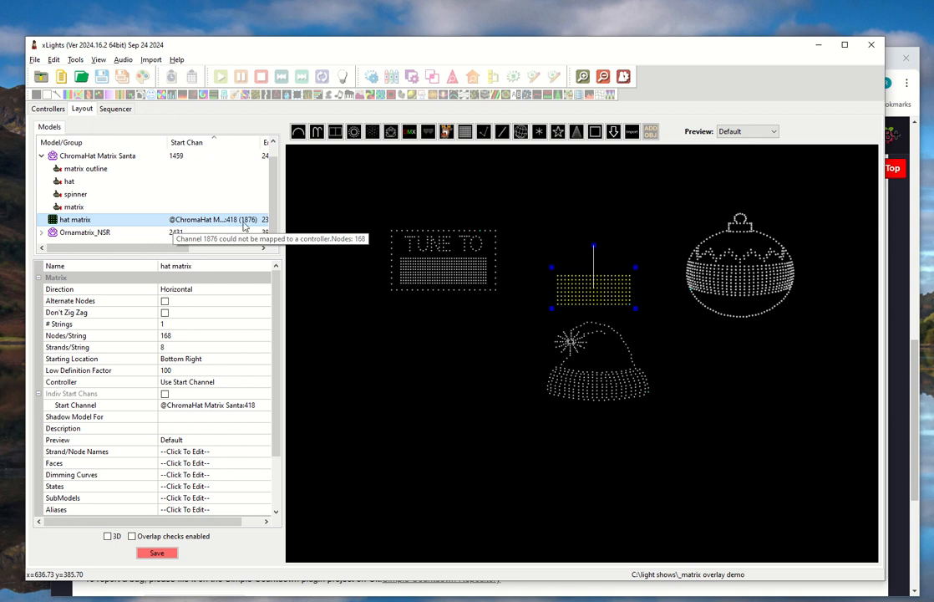
left_click_drag(173, 249, 223, 251)
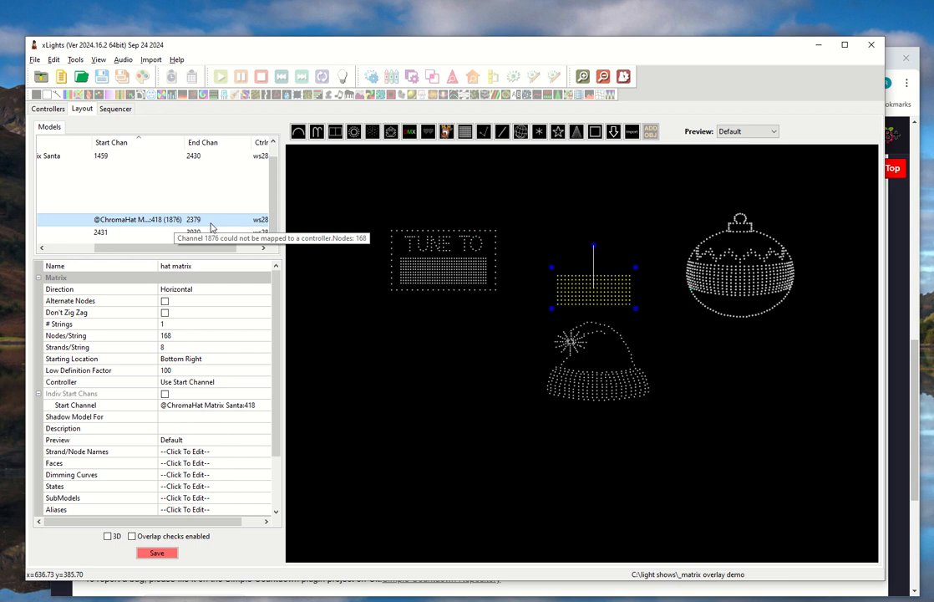
left_click(200, 157)
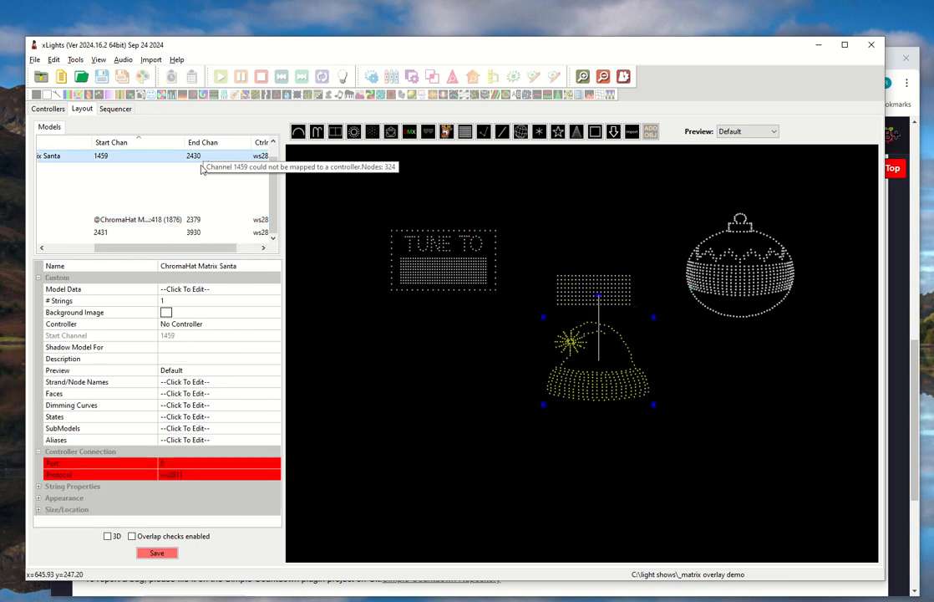
left_click(198, 221)
Open ChromaHat Matrix Santa's wiring view full size, examine its matrix node numbers, and close it.
left_click(590, 375)
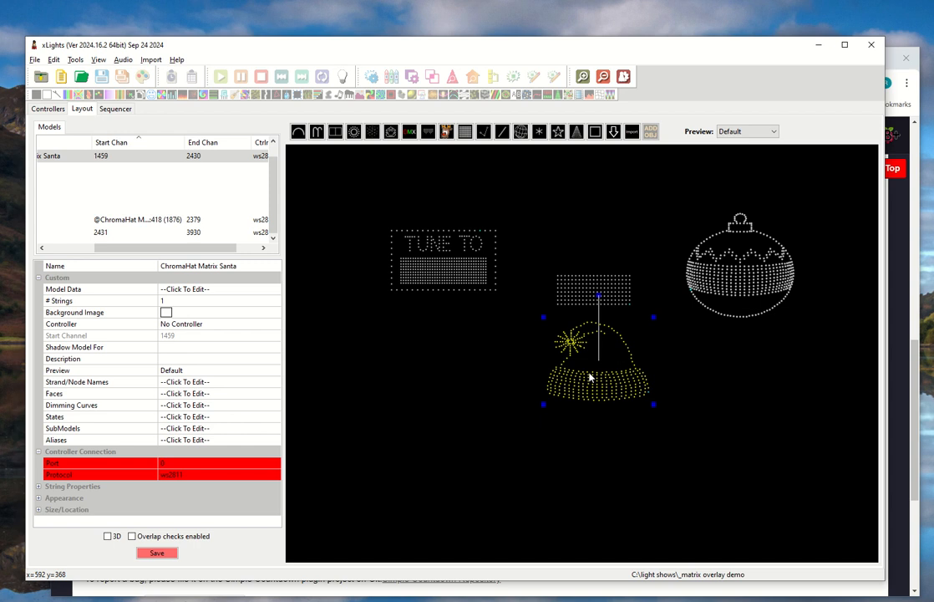
right_click(583, 367)
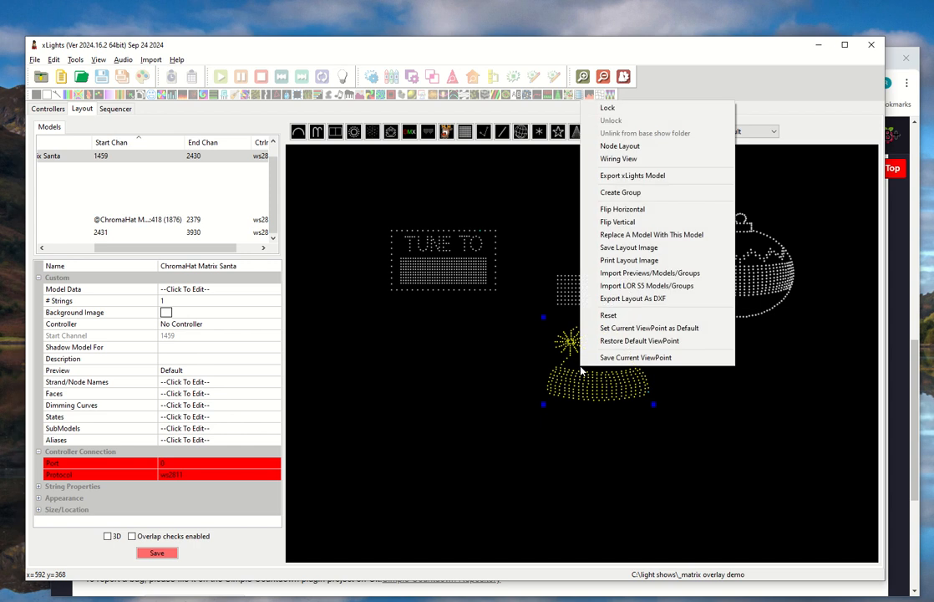
left_click(629, 160)
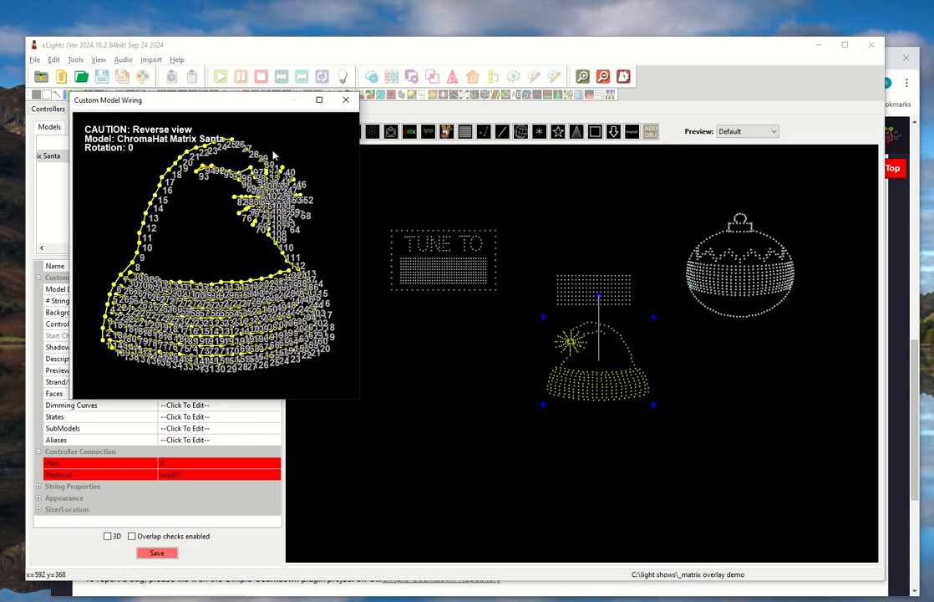
left_click(318, 100)
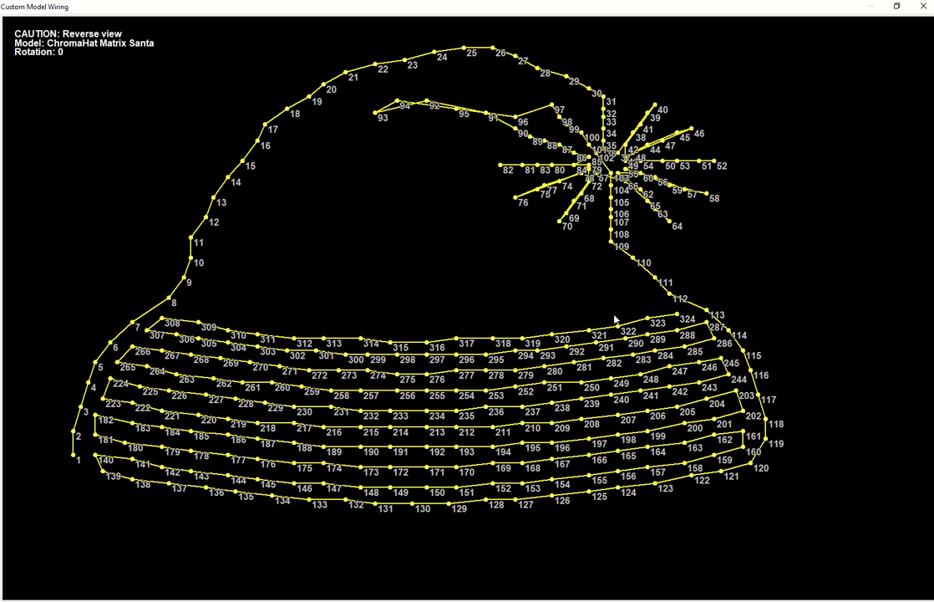
left_click(923, 7)
Inspect which hat nodes belong to ChromaHat Matrix Santa's matrix submodel in the layout.
scroll(607, 401, "up", 3)
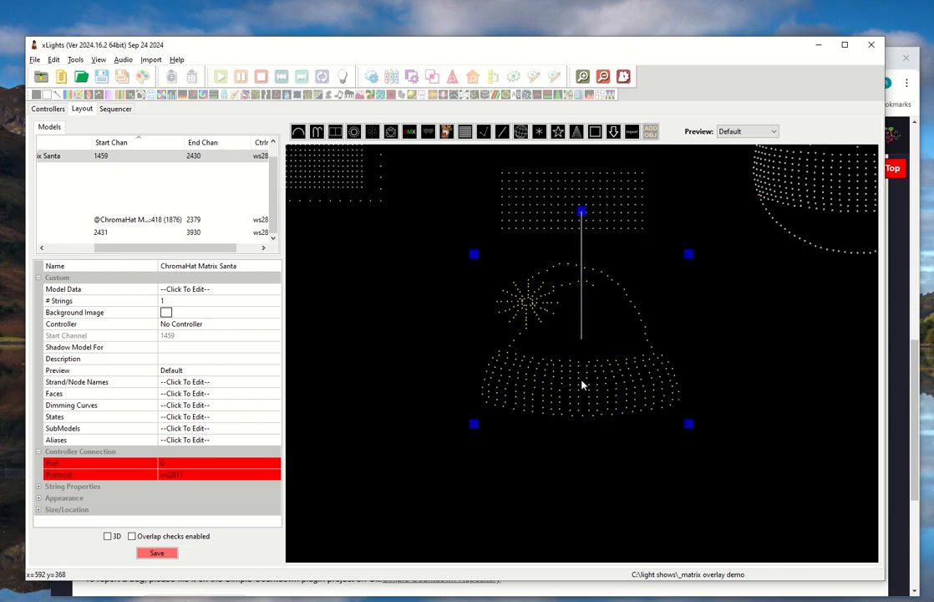
left_click_drag(173, 248, 123, 247)
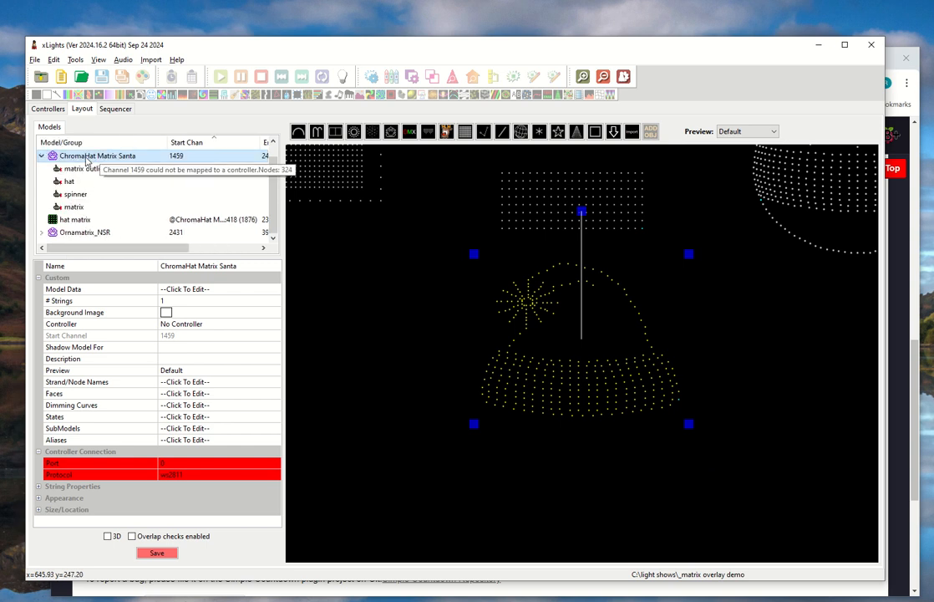
left_click(42, 156)
left_click(42, 167)
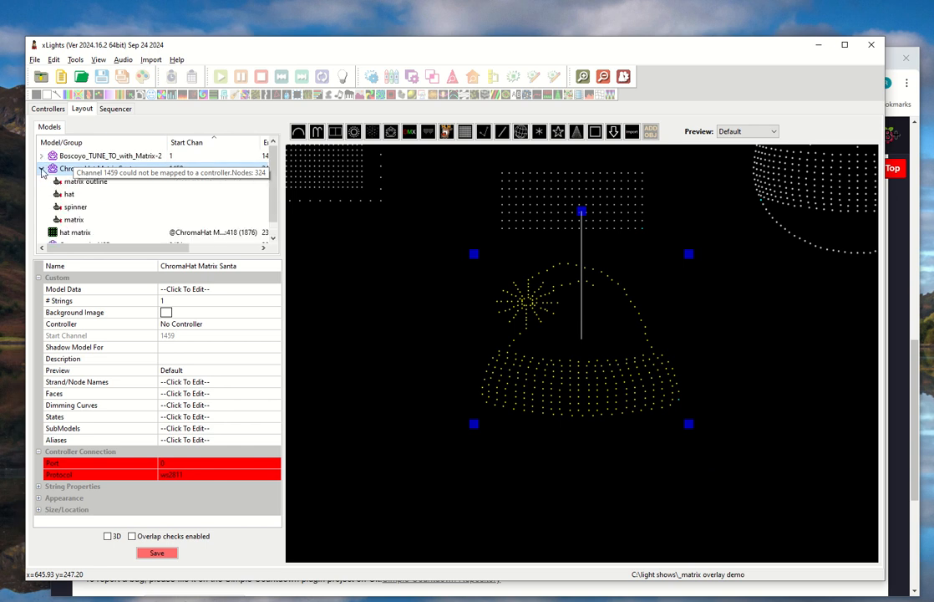
left_click(66, 221)
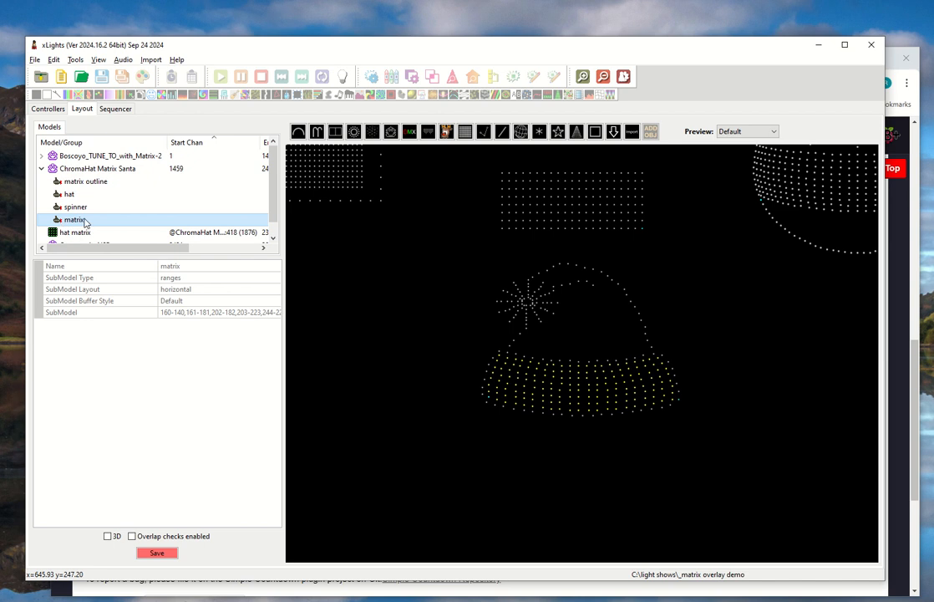
scroll(591, 380, "up", 5)
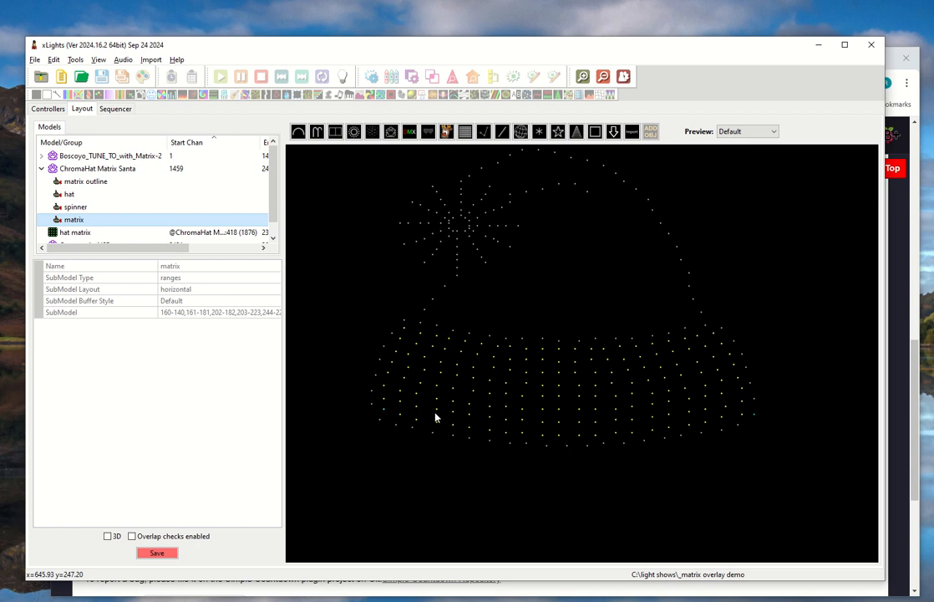
scroll(509, 405, "down", 1)
Check that the hat matrix's channel range lies inside ChromaHat Matrix Santa's range, ending with the hat matrix selected.
left_click(159, 245)
left_click_drag(159, 249, 188, 250)
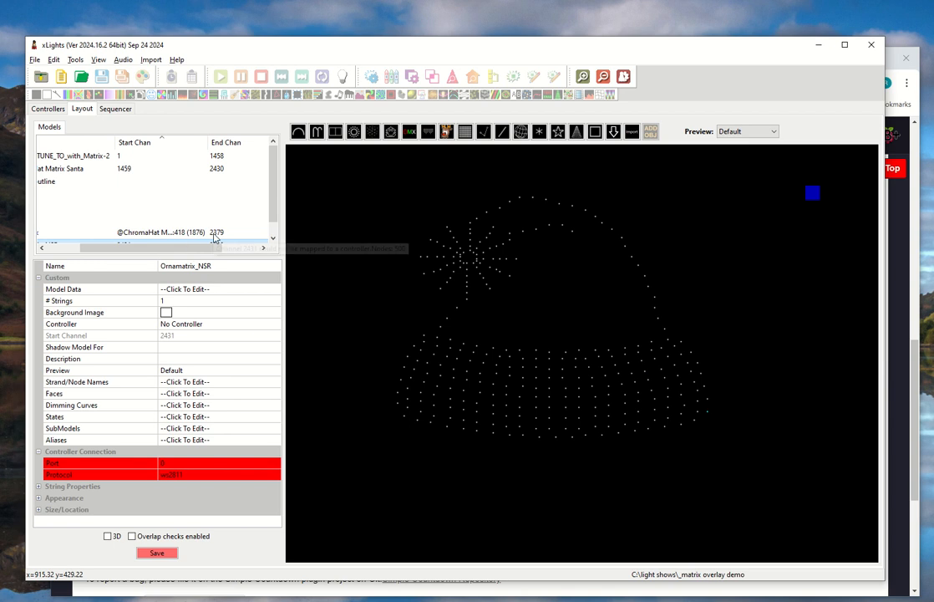
left_click(219, 231)
left_click(221, 169)
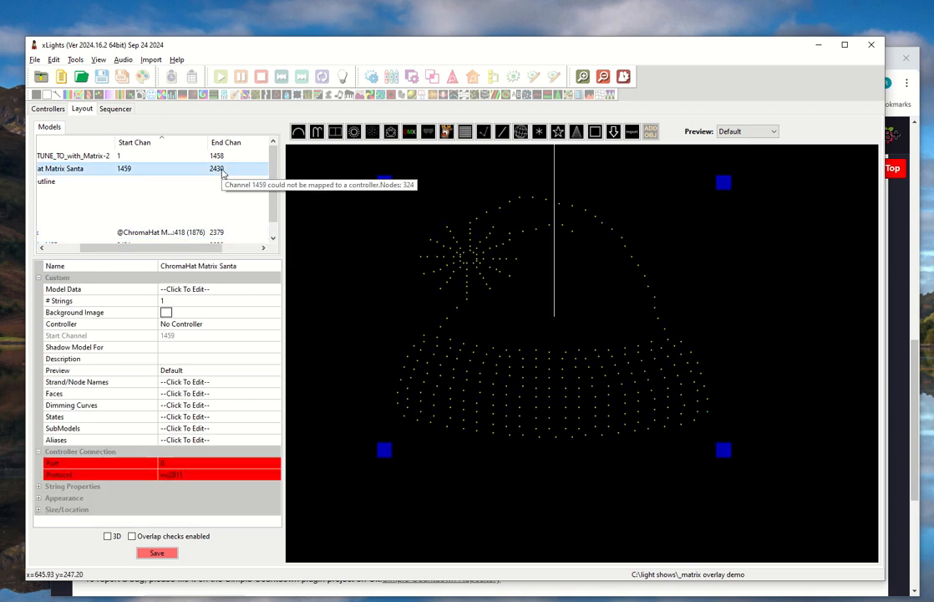
left_click(220, 231)
left_click(195, 168)
left_click(159, 231)
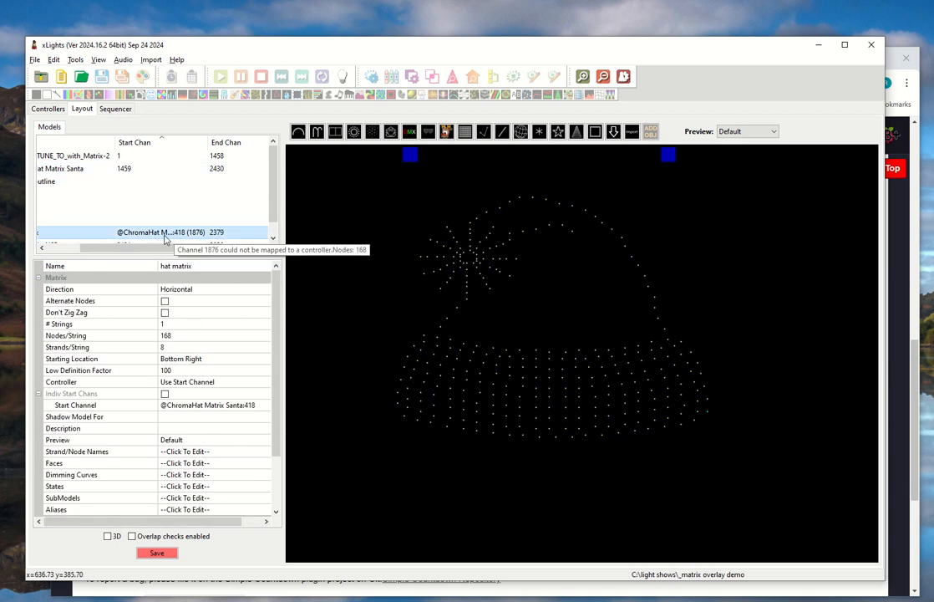
left_click_drag(165, 250, 163, 250)
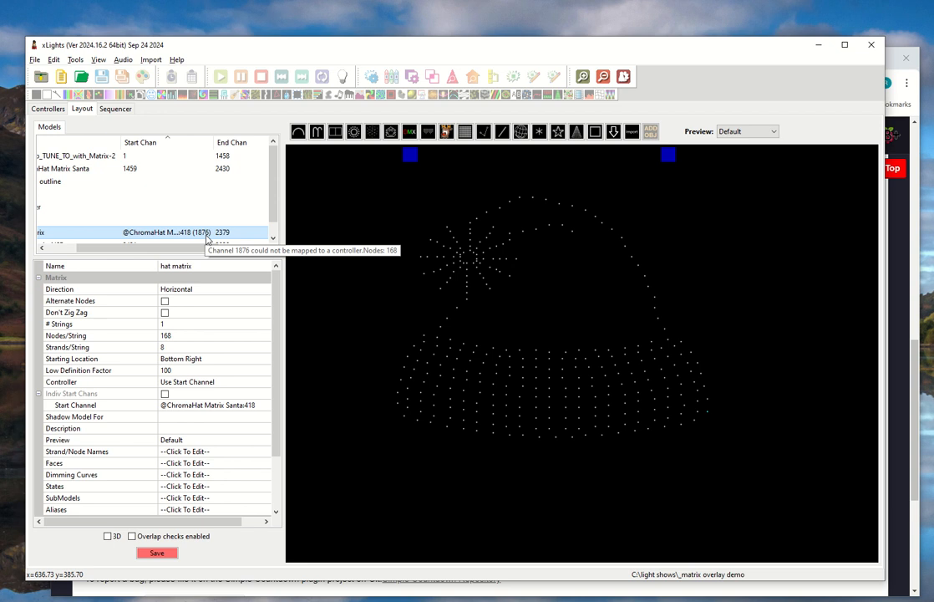
left_click_drag(150, 251, 57, 250)
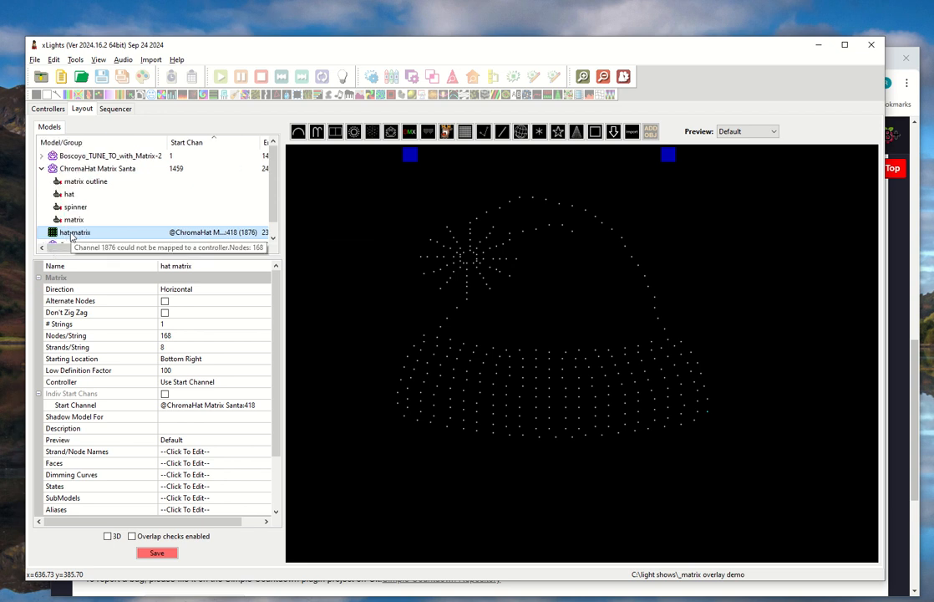
Compare ChromaHat Matrix Santa with the separate hat matrix by selecting each in the layout, and collapse the Santa hat's submodel list.
scroll(71, 237, "down", 1)
scroll(443, 324, "down", 4)
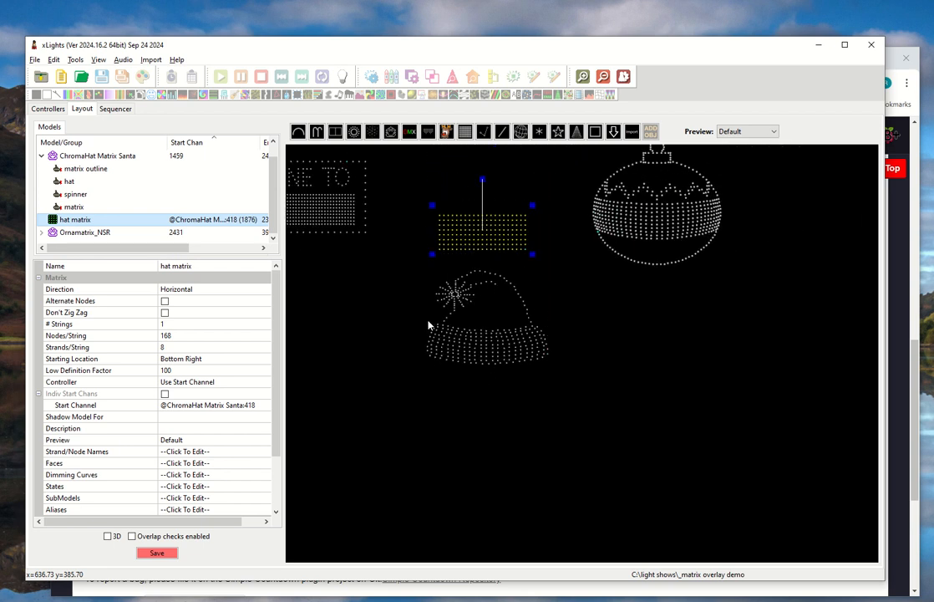
scroll(386, 319, "down", 2)
left_click_drag(353, 323, 447, 331)
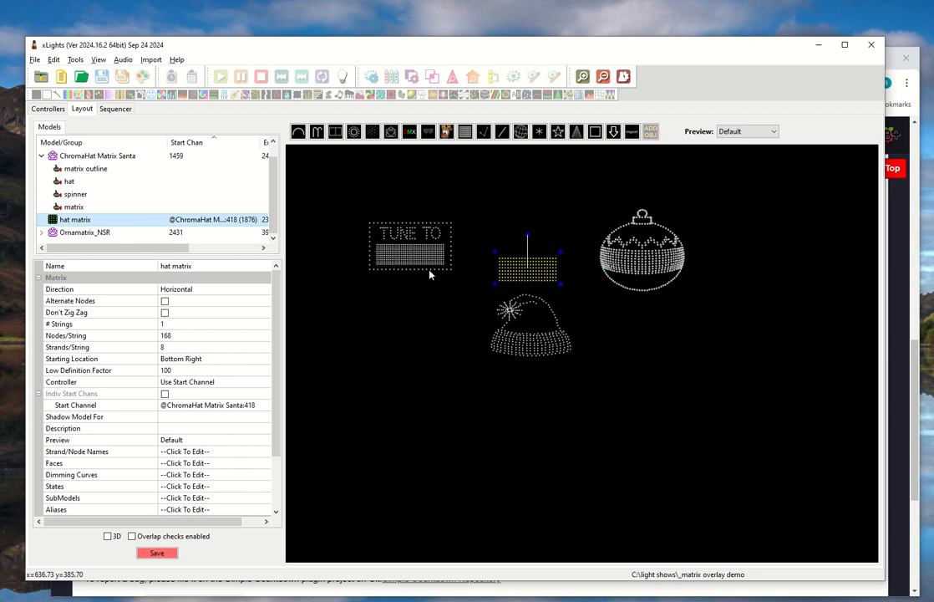
left_click(528, 353)
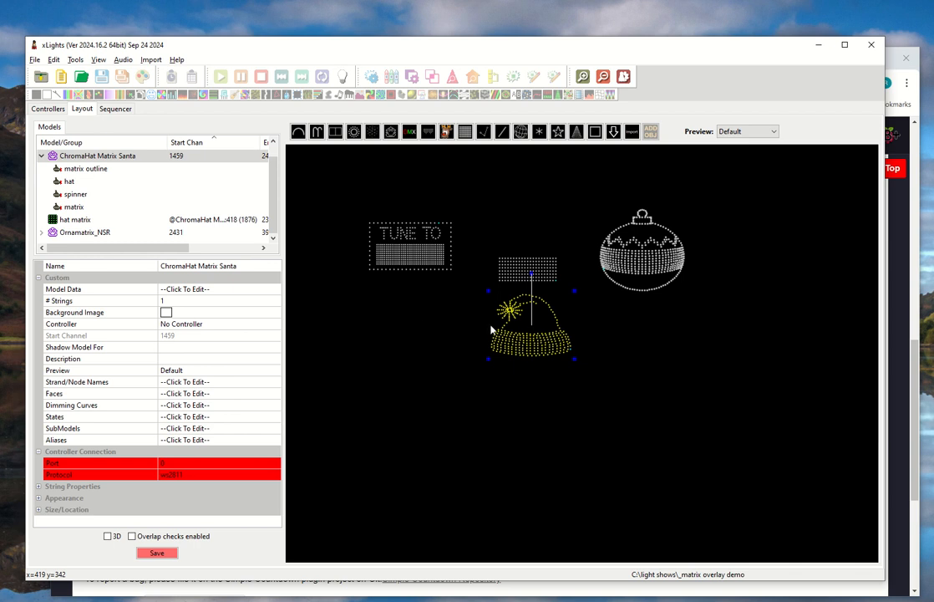
left_click(526, 267)
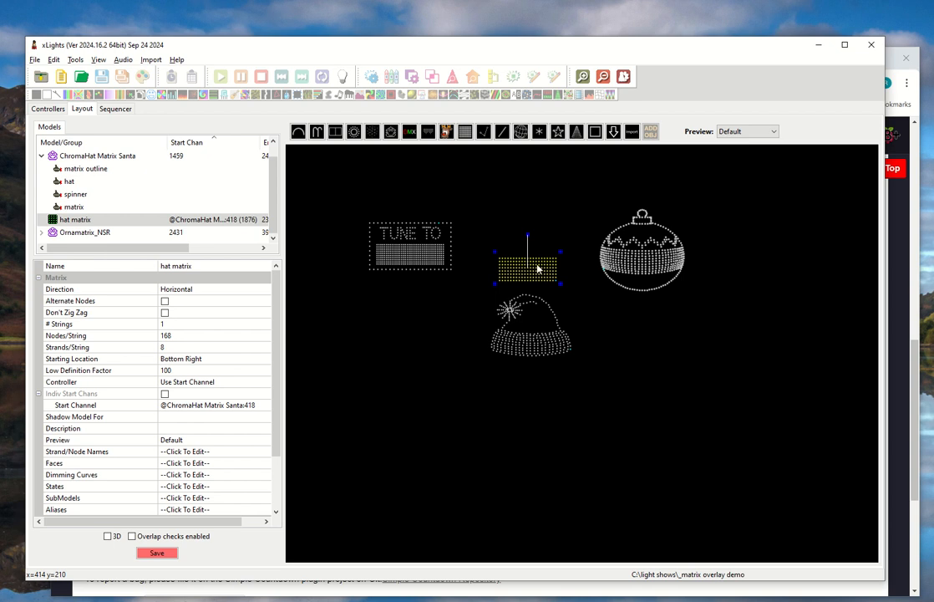
left_click(539, 340)
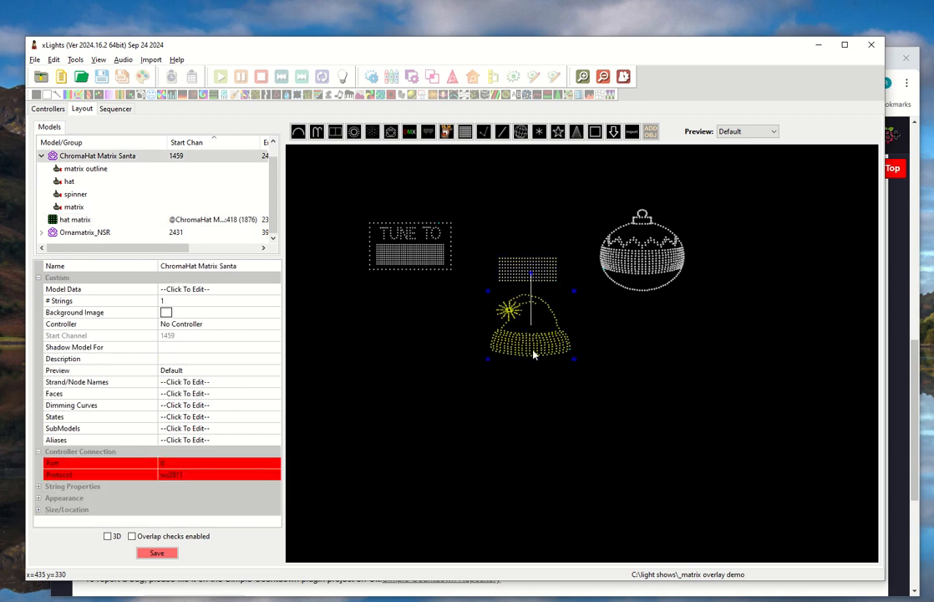
left_click(42, 155)
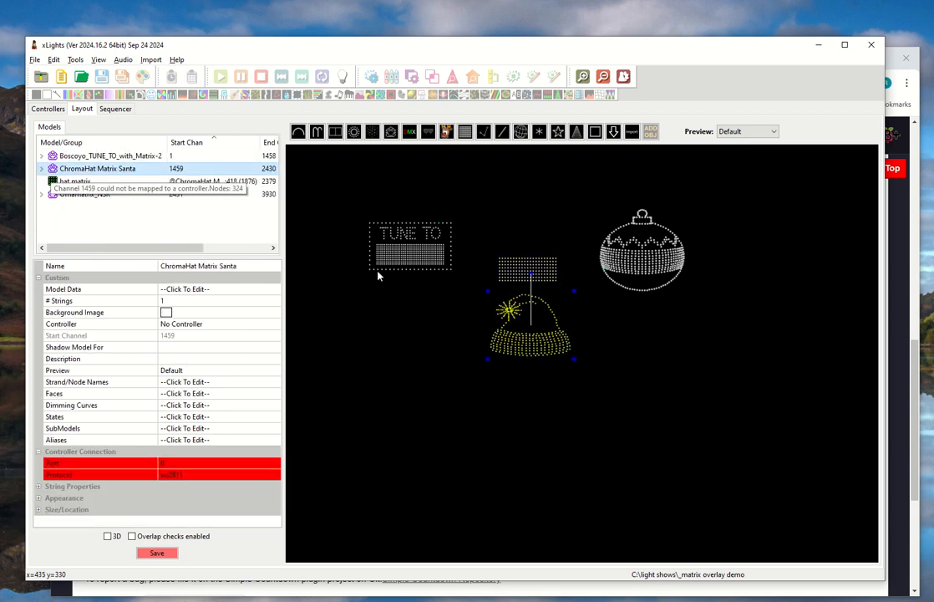
Set ChromaHat Matrix Santa's Shadow Model For property to hat matrix.
mouse_move(469, 5)
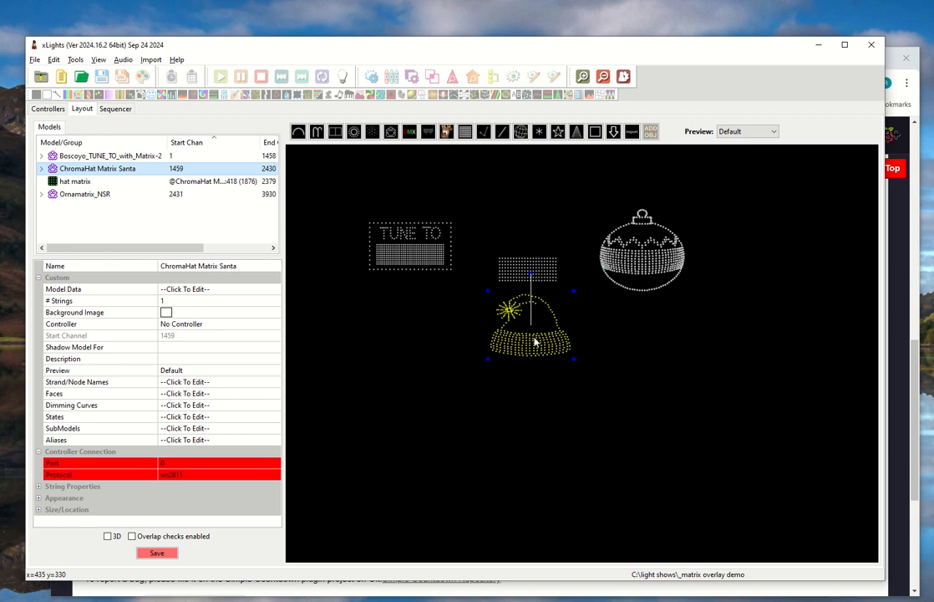
left_click(73, 349)
left_click(193, 348)
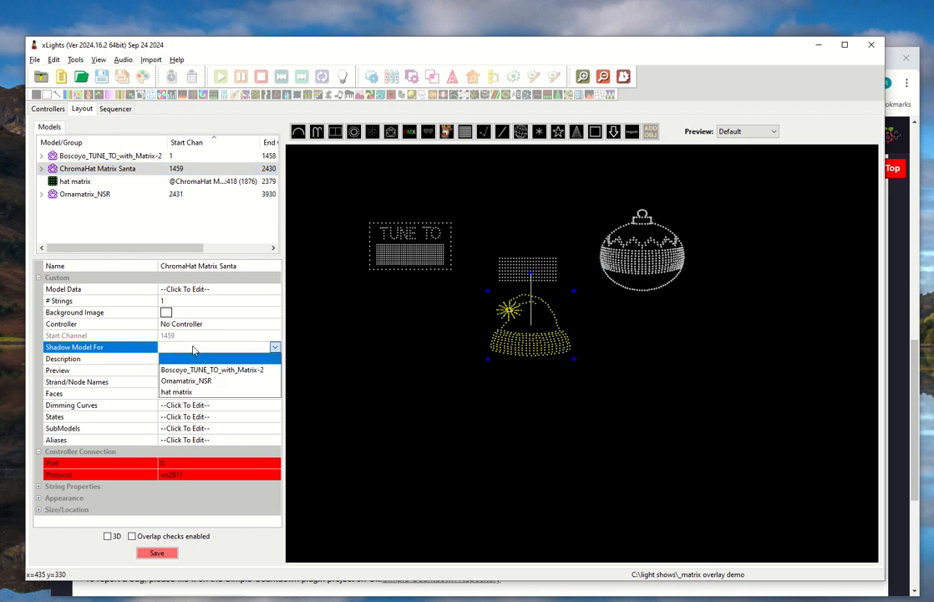
left_click(191, 393)
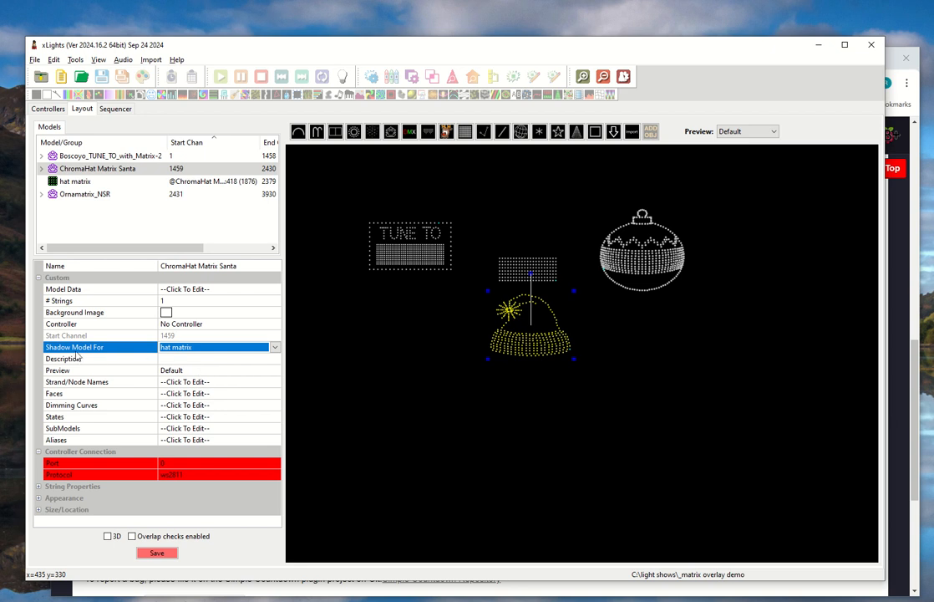
left_click(290, 382)
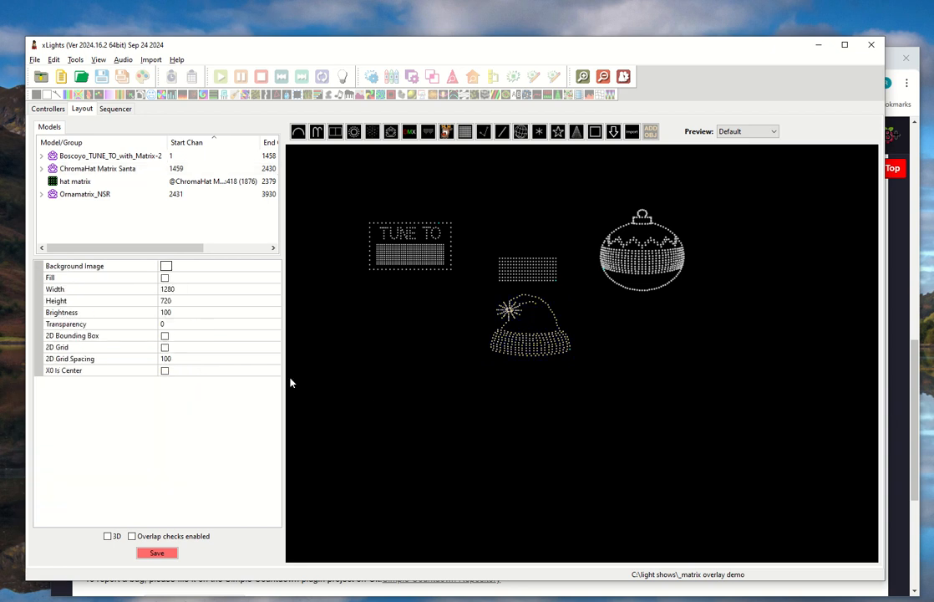
Review the shadow model settings and channel ranges of the hat matrix and ChromaHat Matrix Santa.
left_click(96, 185)
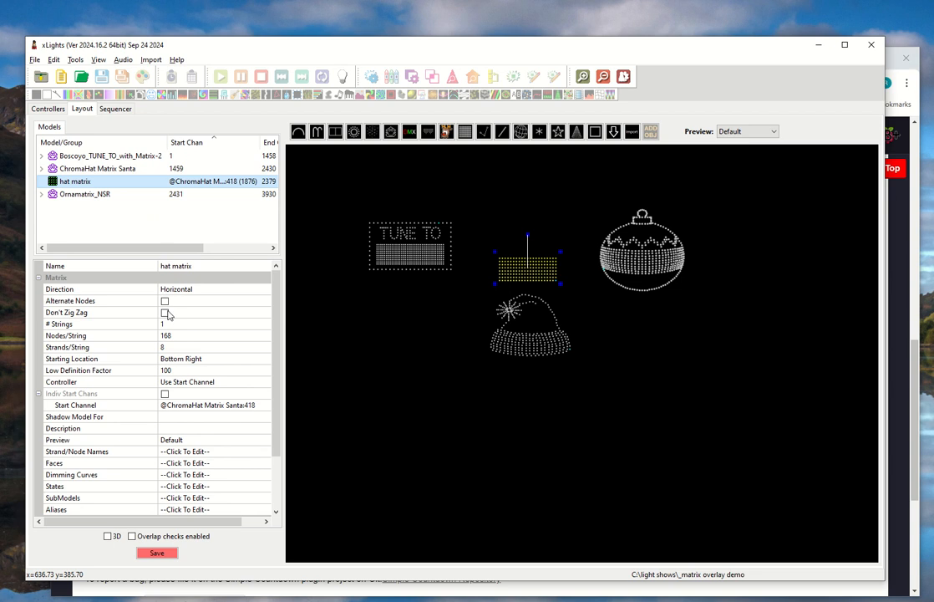
scroll(150, 418, "down", 1)
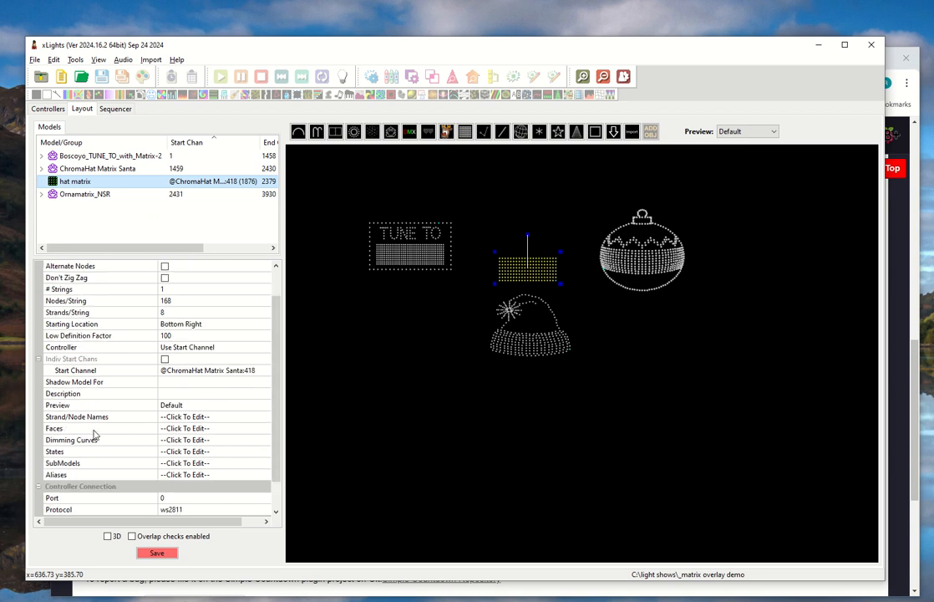
left_click(97, 168)
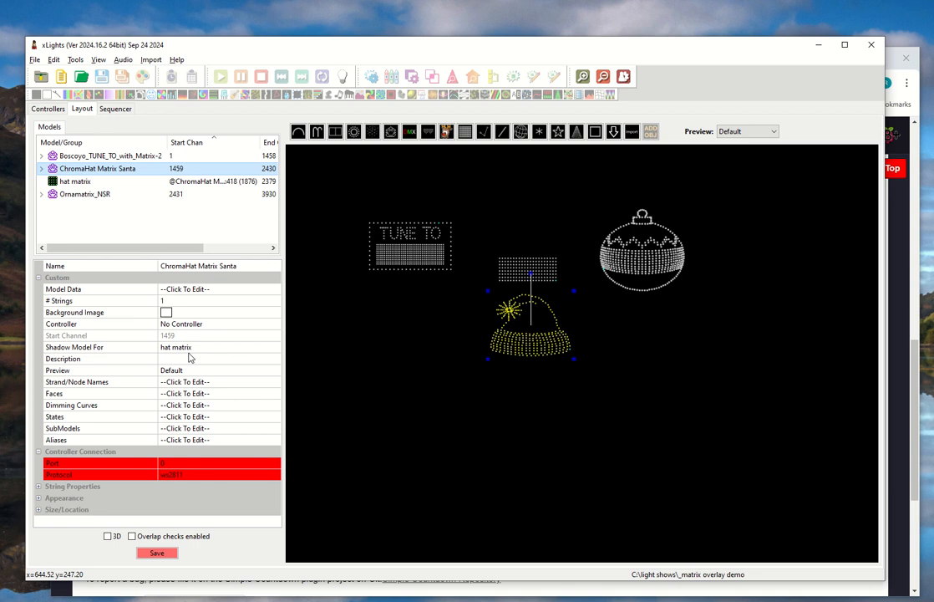
left_click(528, 270)
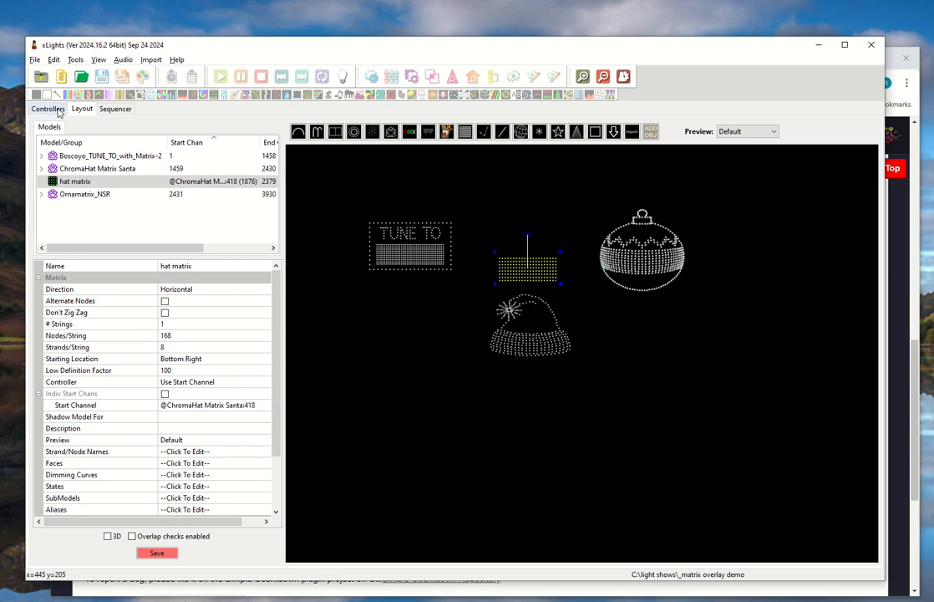
scroll(138, 224, "right", 3)
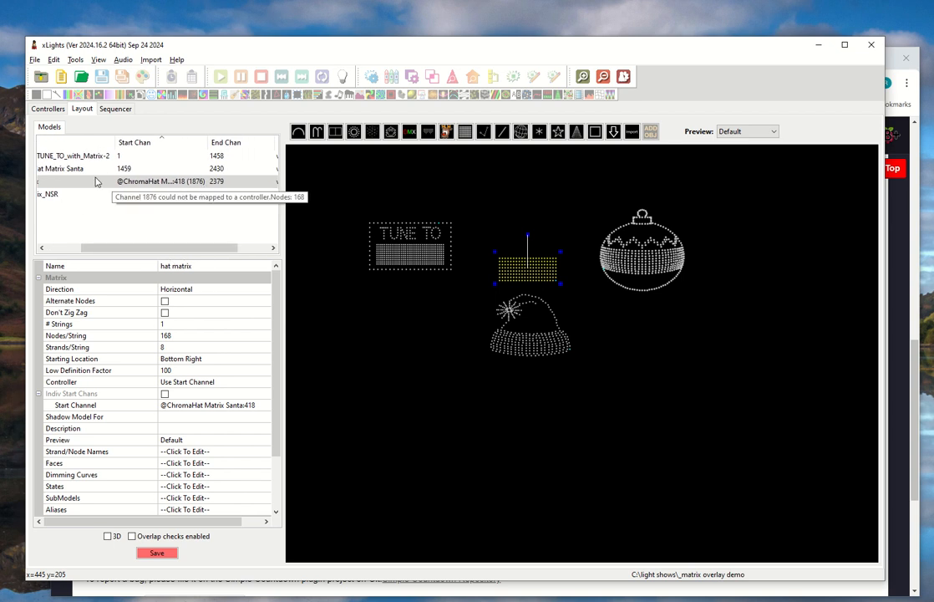
left_click(72, 167)
left_click_drag(139, 251, 168, 247)
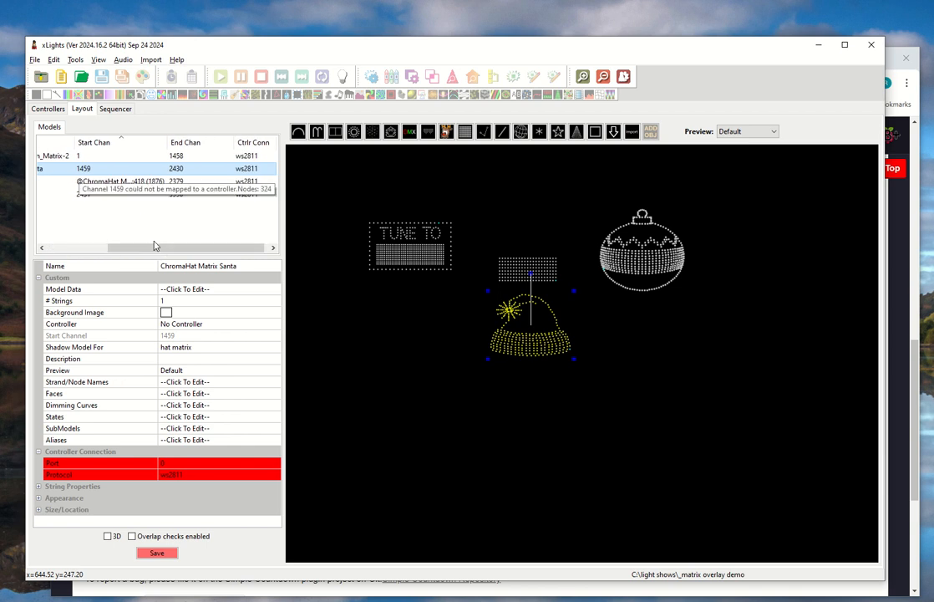
scroll(152, 242, "left", 3)
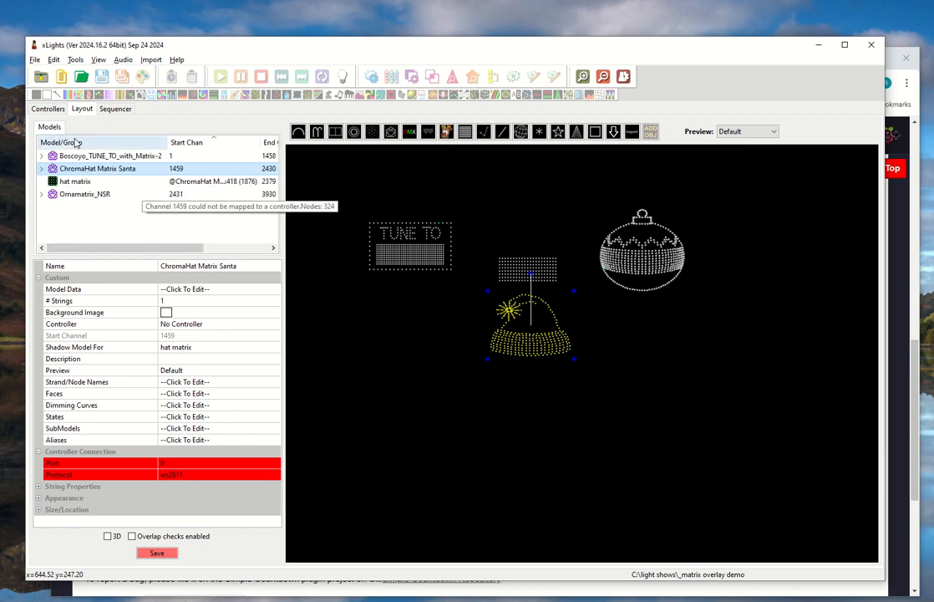
Save the layout changes, and add an Ethernet controller named fpp.
left_click(48, 109)
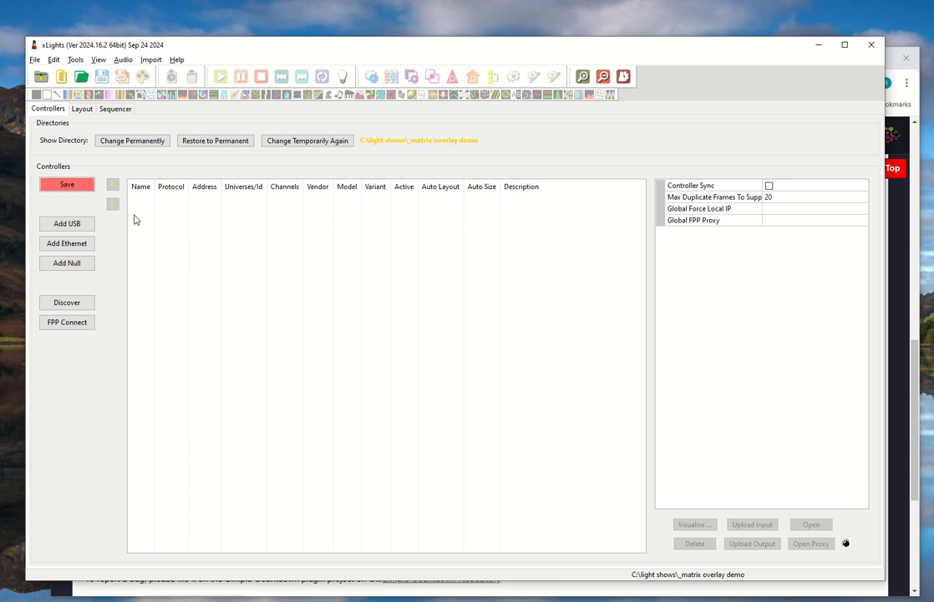
left_click(70, 186)
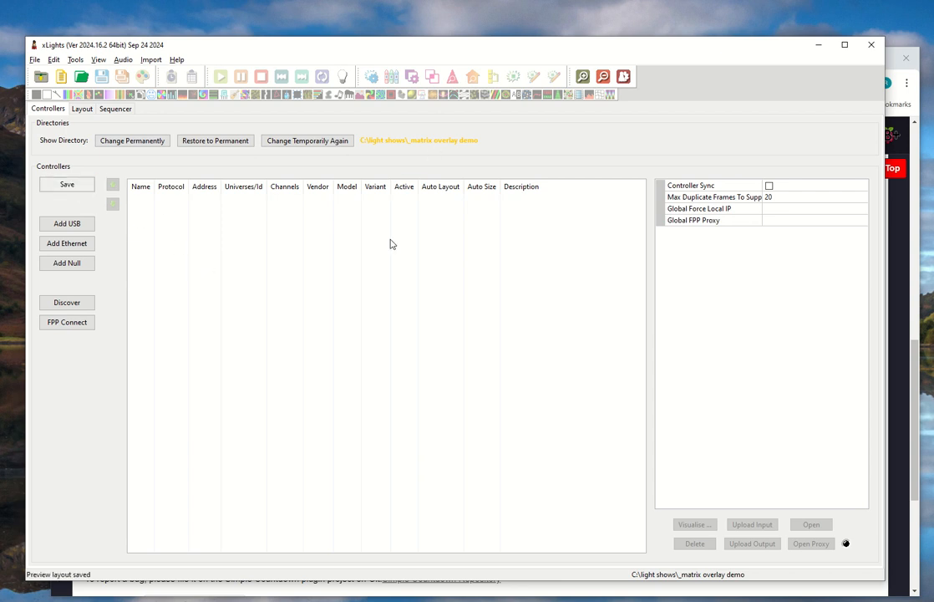
left_click(66, 244)
left_click(810, 187)
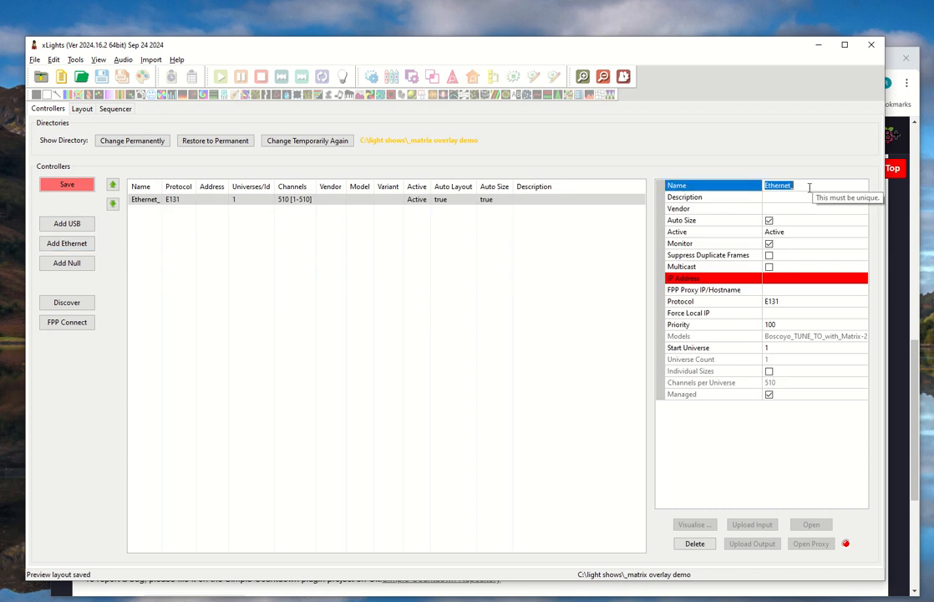
type("fpp")
key("Return")
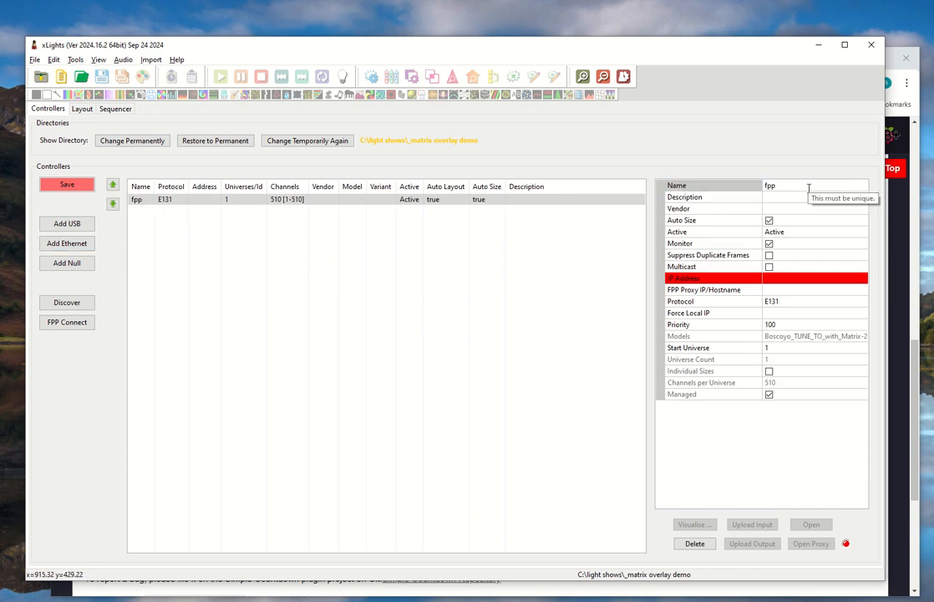
Set the fpp controller's vendor to FPP and its model to Pi Hat.
left_click(811, 209)
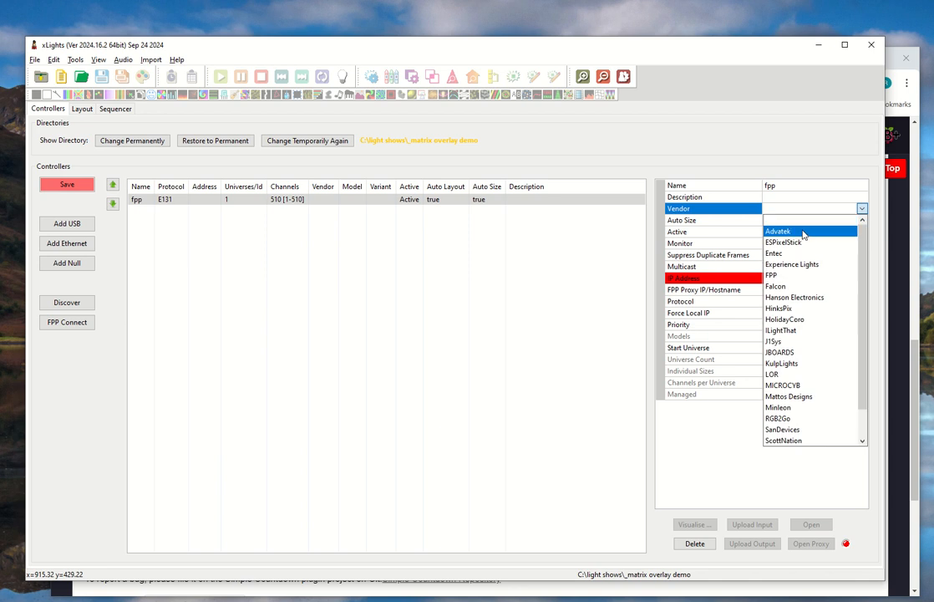
left_click(782, 275)
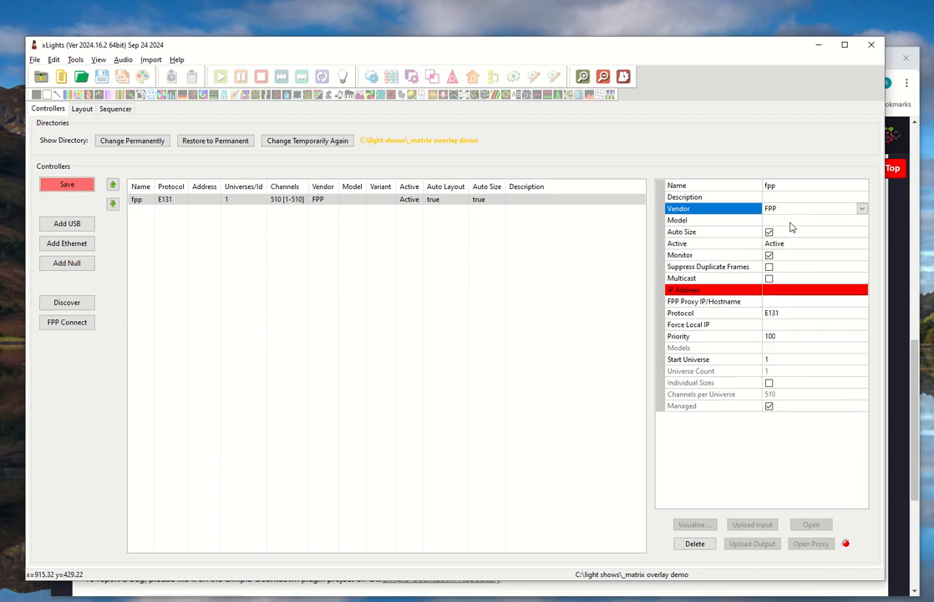
left_click(791, 221)
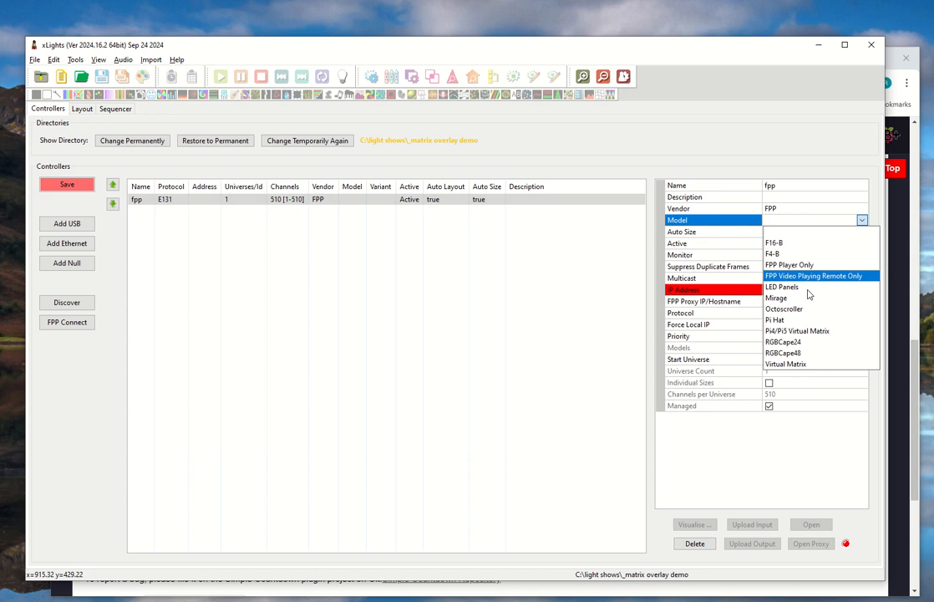
left_click(802, 320)
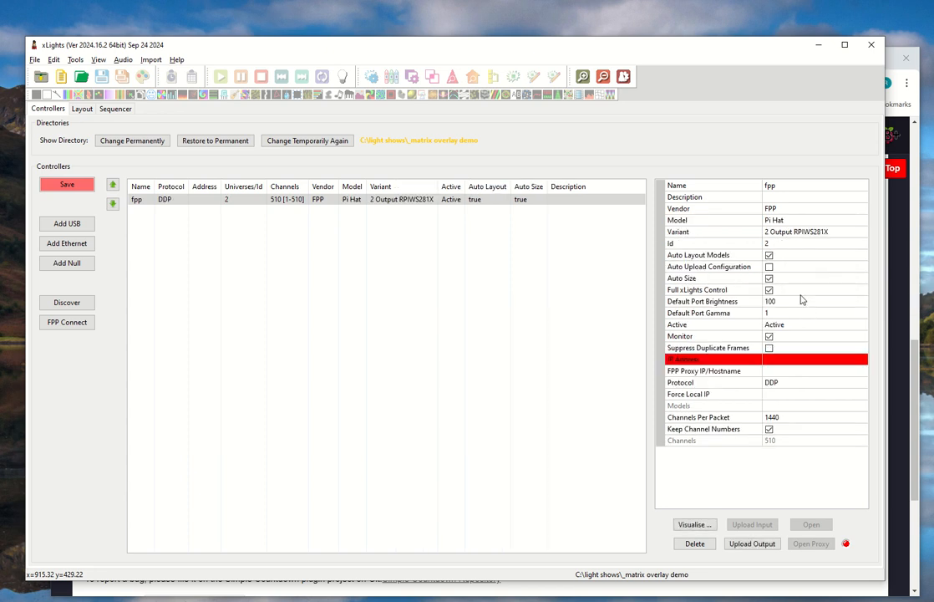
Set the fpp controller's vendor to Falcon and model to F16V4, and open its default port brightness for editing.
left_click(790, 209)
left_click(792, 210)
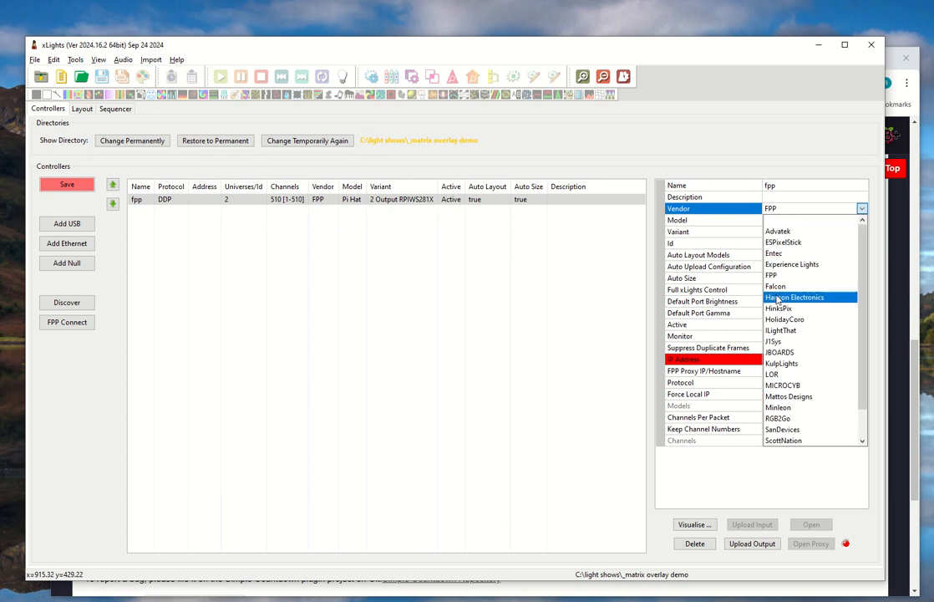
left_click(794, 286)
left_click(798, 221)
left_click(799, 222)
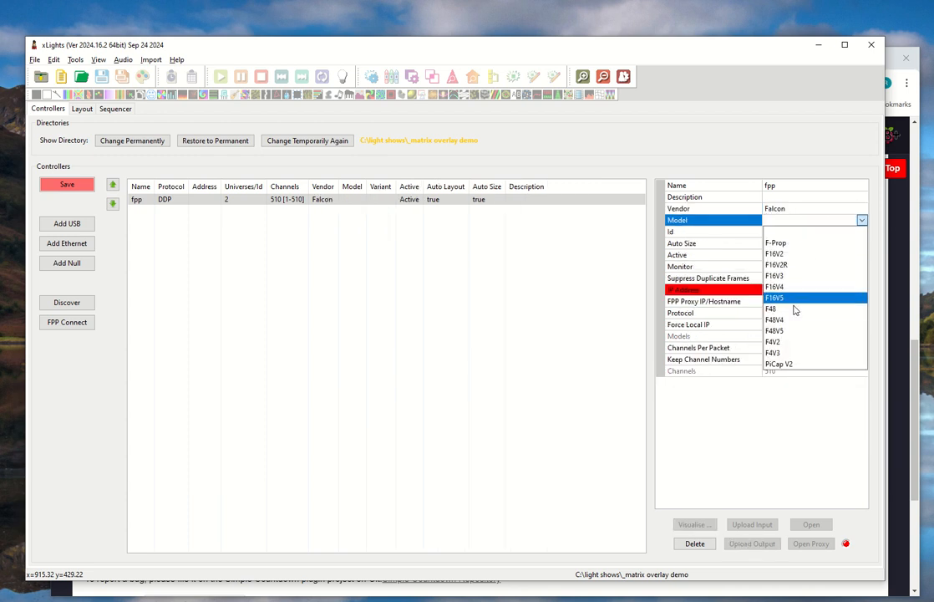
left_click(790, 288)
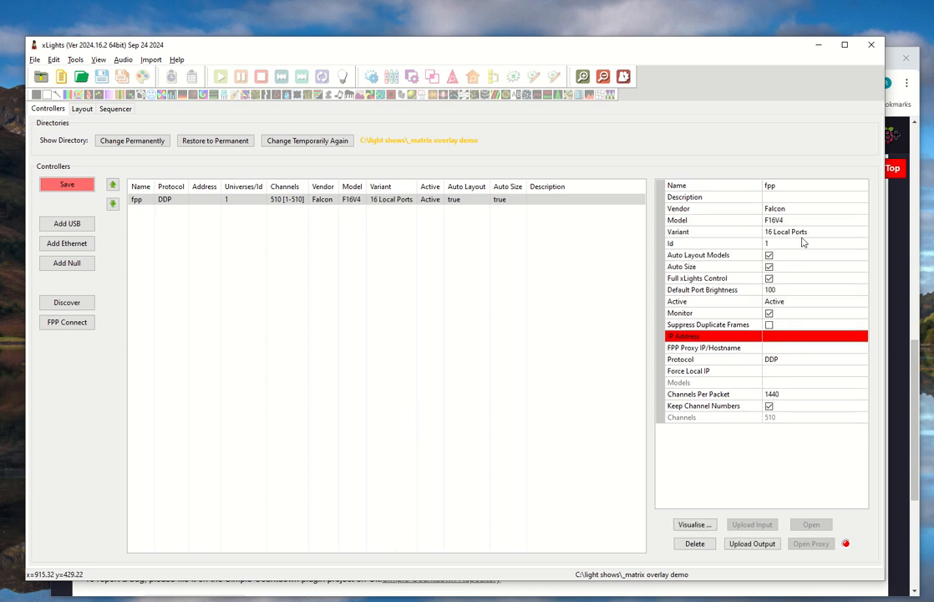
left_click(776, 290)
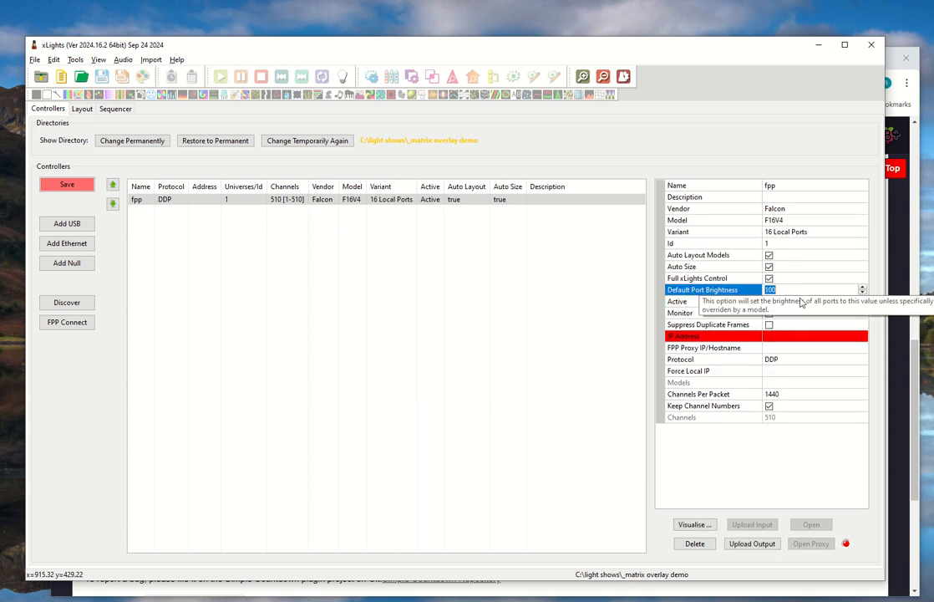
Set the fpp controller's default port brightness to 30 and its IP address to 192.168.4.20, and save the controller setup.
type("30")
key("Down")
key("Down")
key("Down")
key("Down")
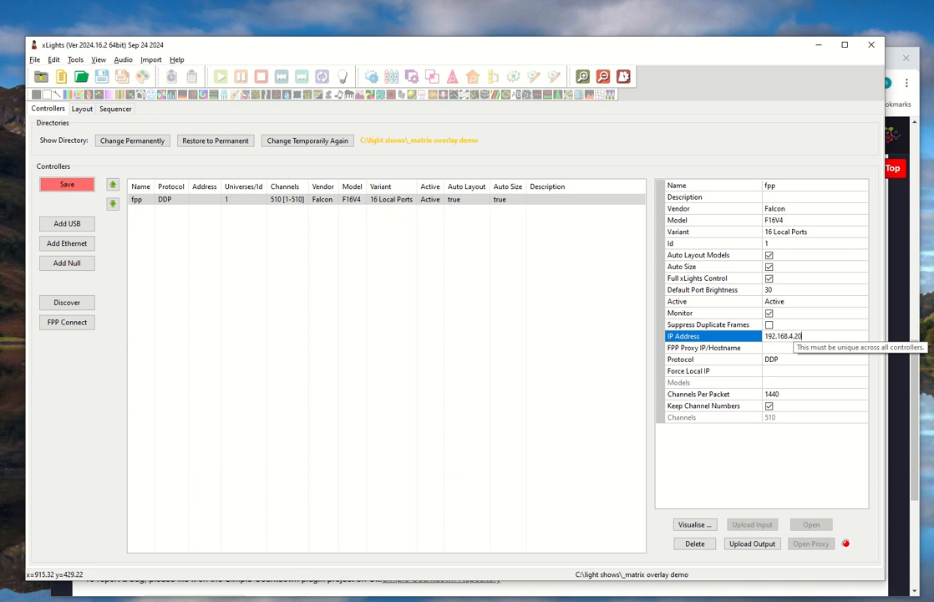
key("Return")
left_click(809, 370)
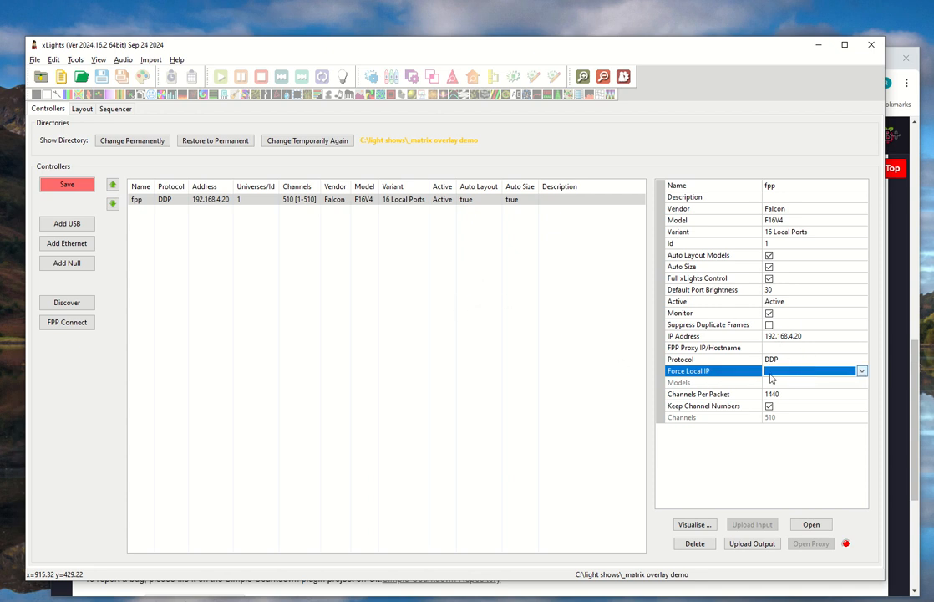
left_click(794, 336)
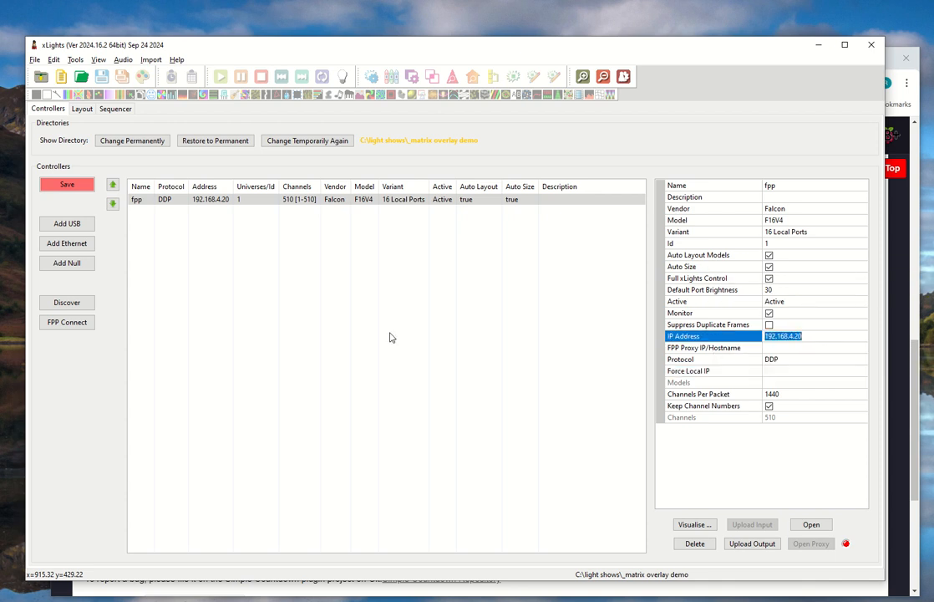
left_click(66, 184)
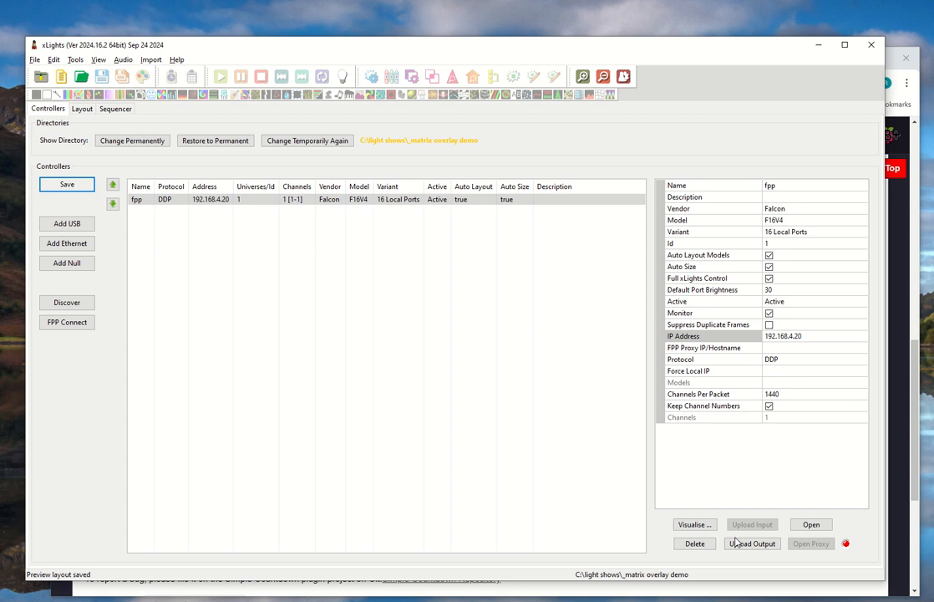
Assign the ChromaHat Matrix Santa model to Pixel Port 3 in the fpp controller's port visualiser, and close the visualiser.
left_click(691, 527)
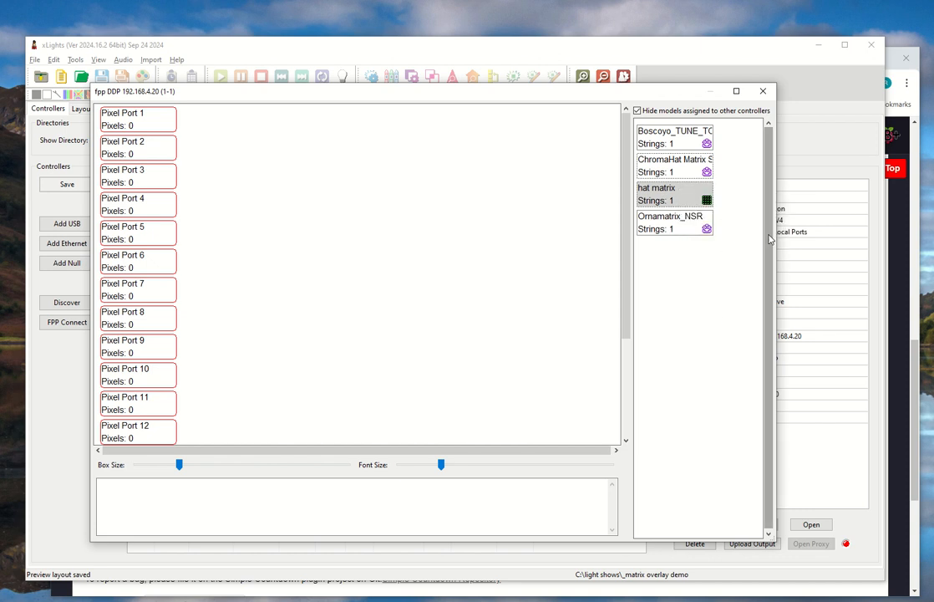
mouse_move(674, 201)
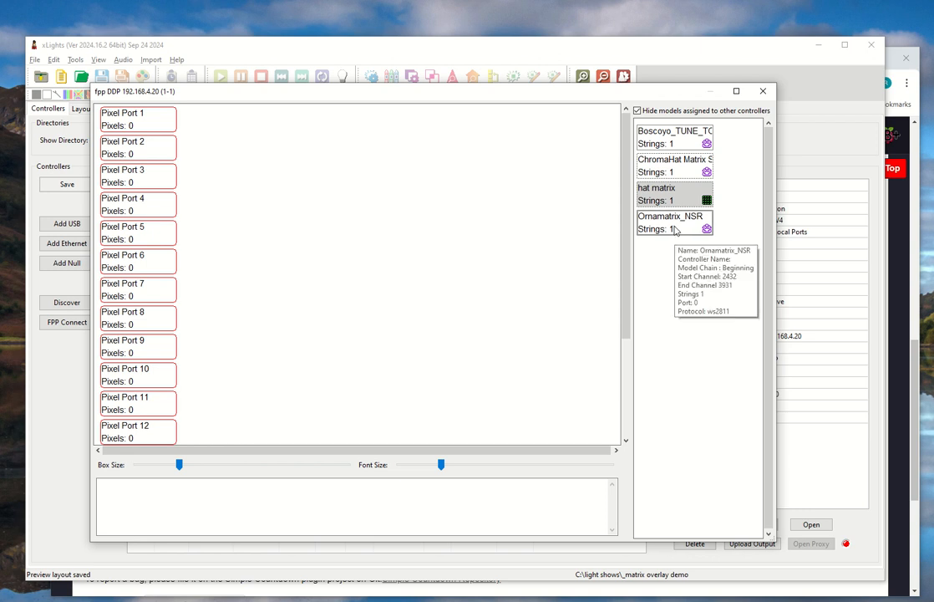
mouse_move(677, 239)
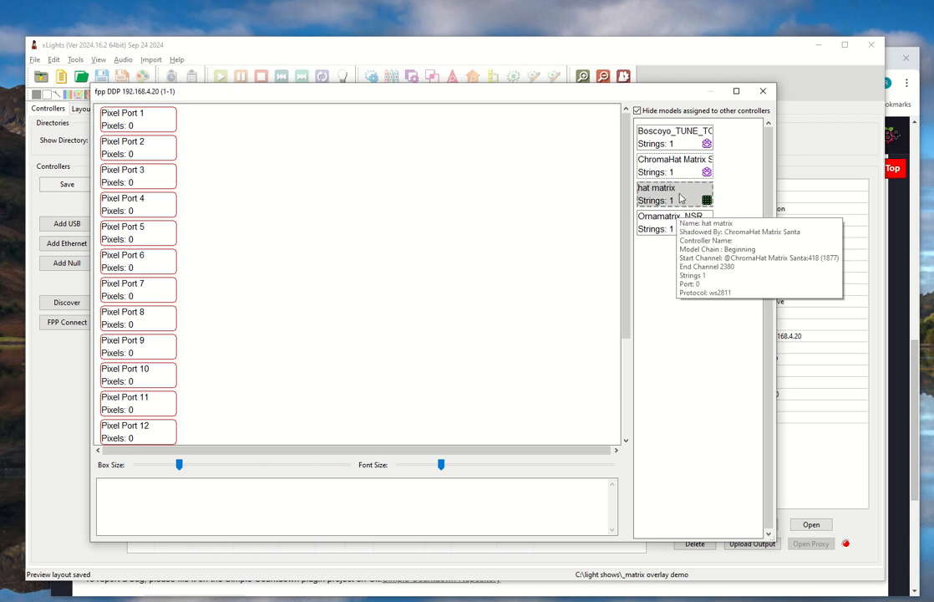
mouse_move(677, 165)
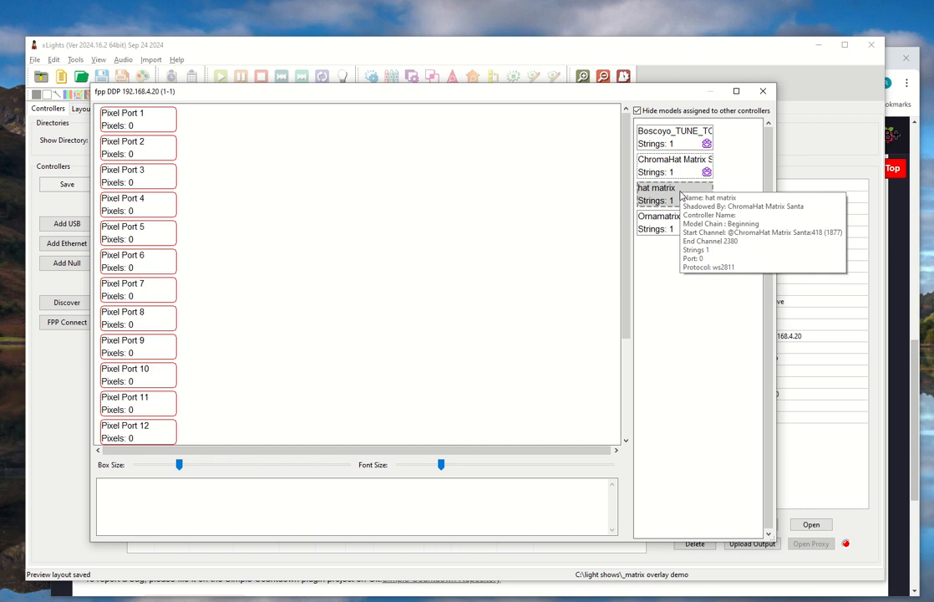
mouse_move(659, 136)
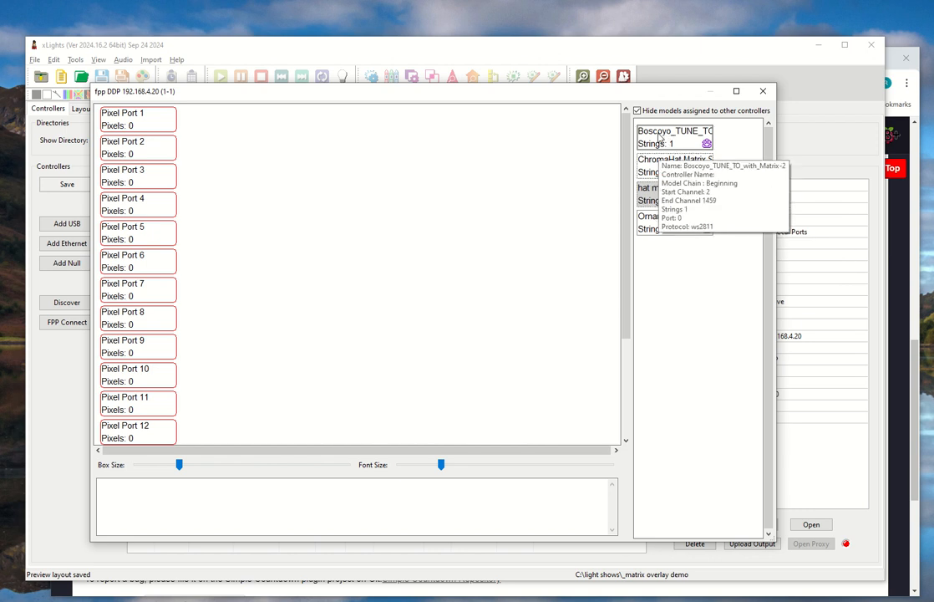
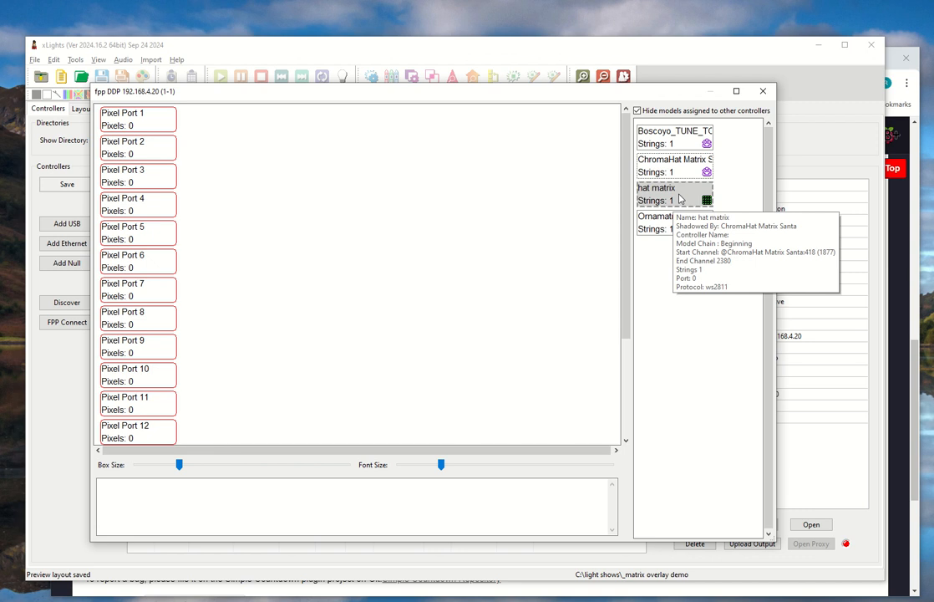
left_click_drag(675, 171, 192, 171)
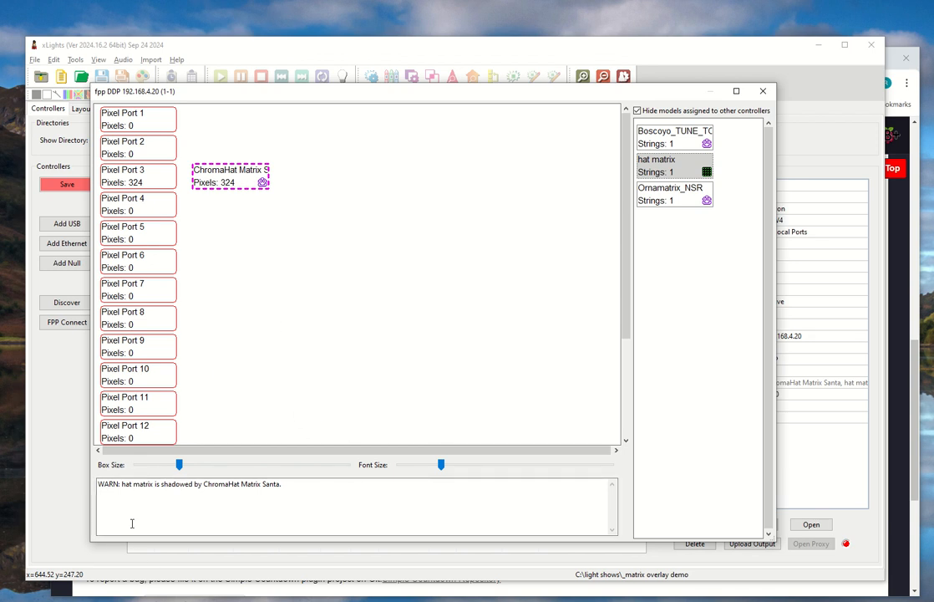
left_click_drag(123, 486, 278, 483)
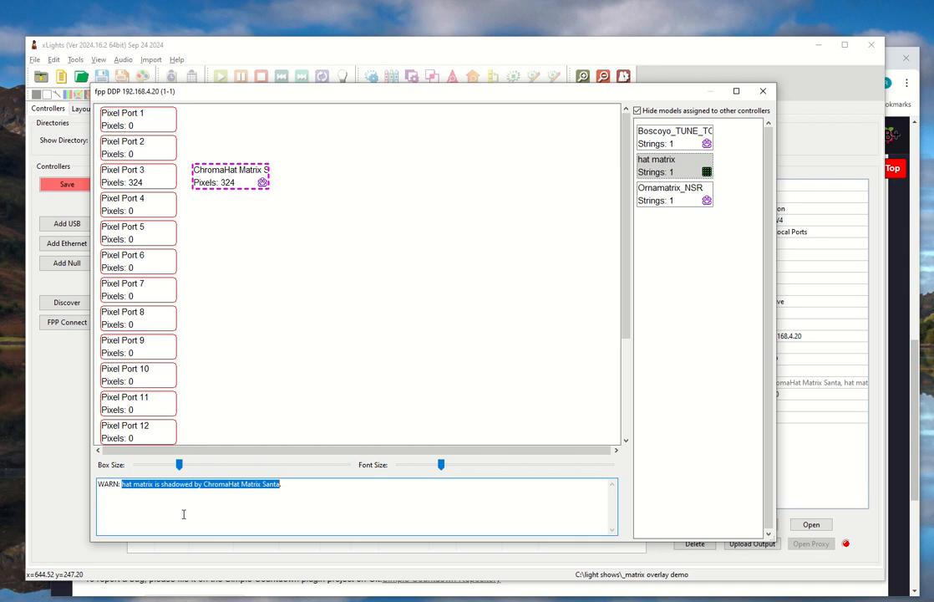
left_click_drag(134, 485, 271, 491)
left_click(762, 93)
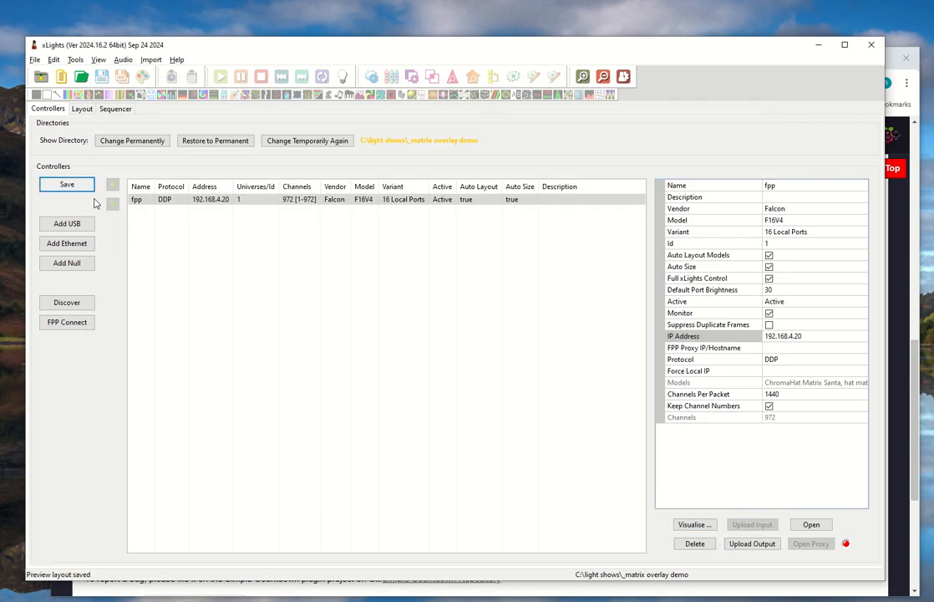
Check the start channels of ChromaHat Matrix Santa and hat matrix in the layout's model list.
left_click(83, 110)
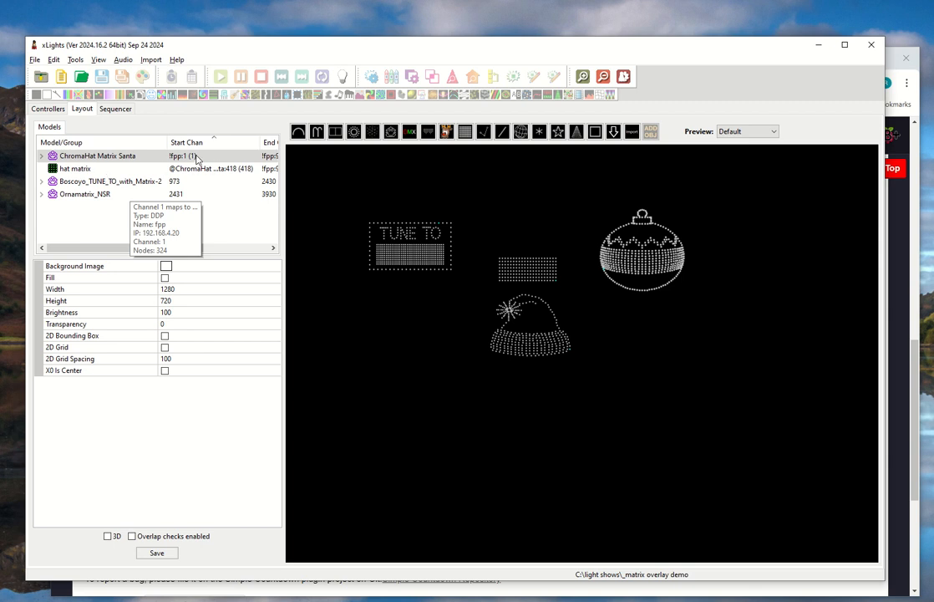
left_click(72, 167)
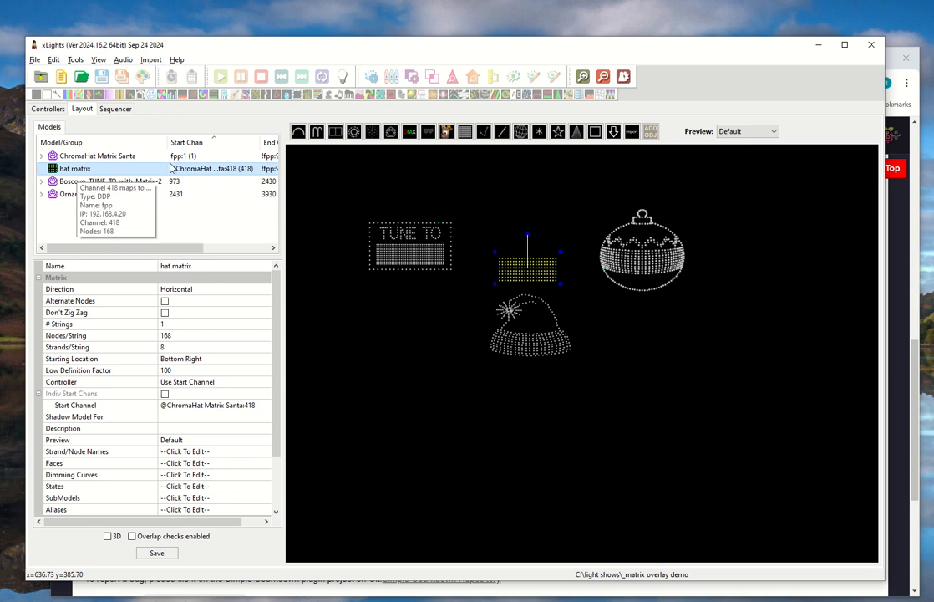
left_click_drag(191, 249, 155, 254)
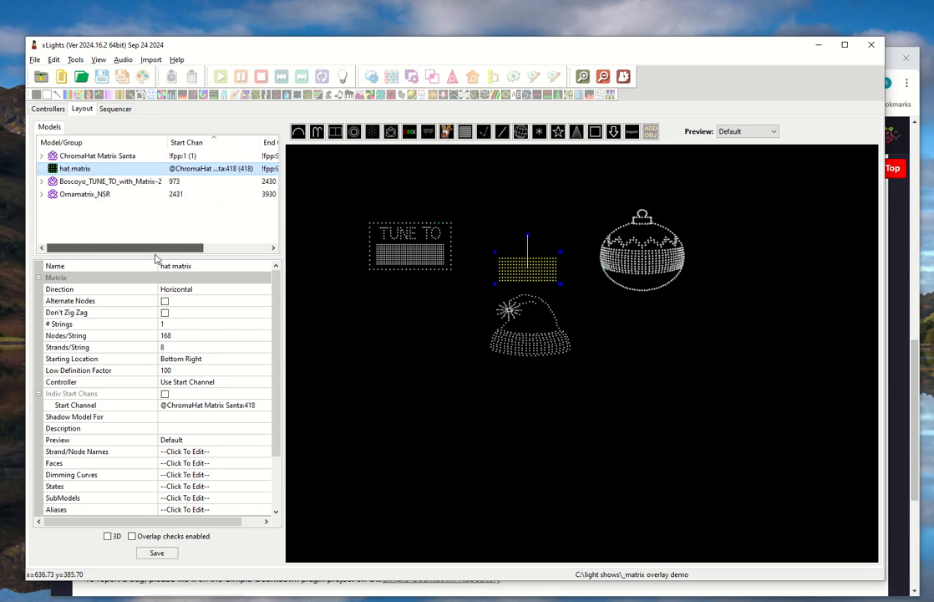
Assign the Ornamatrix_NSR model to Pixel Port 1 of the fpp controller and save the controller setup.
left_click(46, 109)
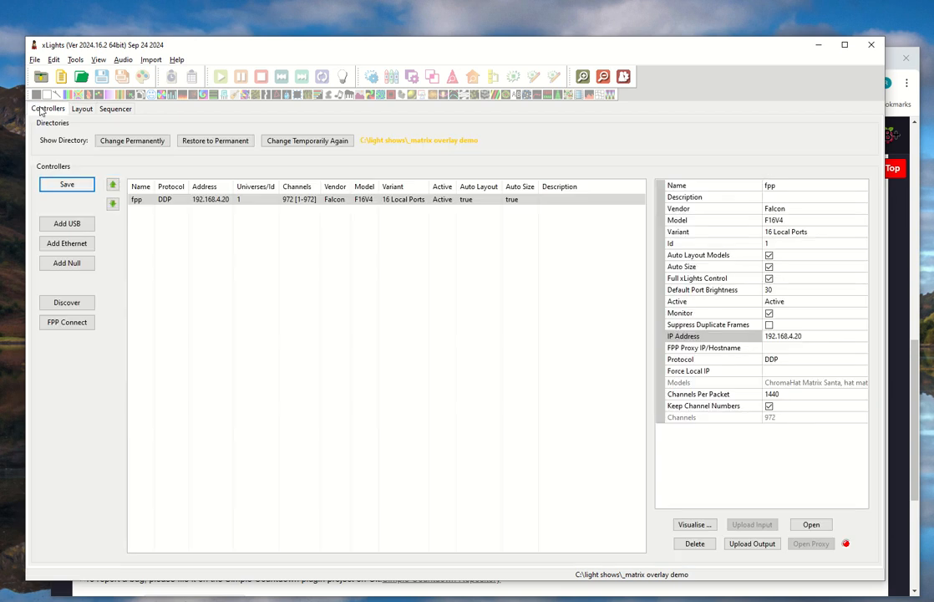
double_click(159, 197)
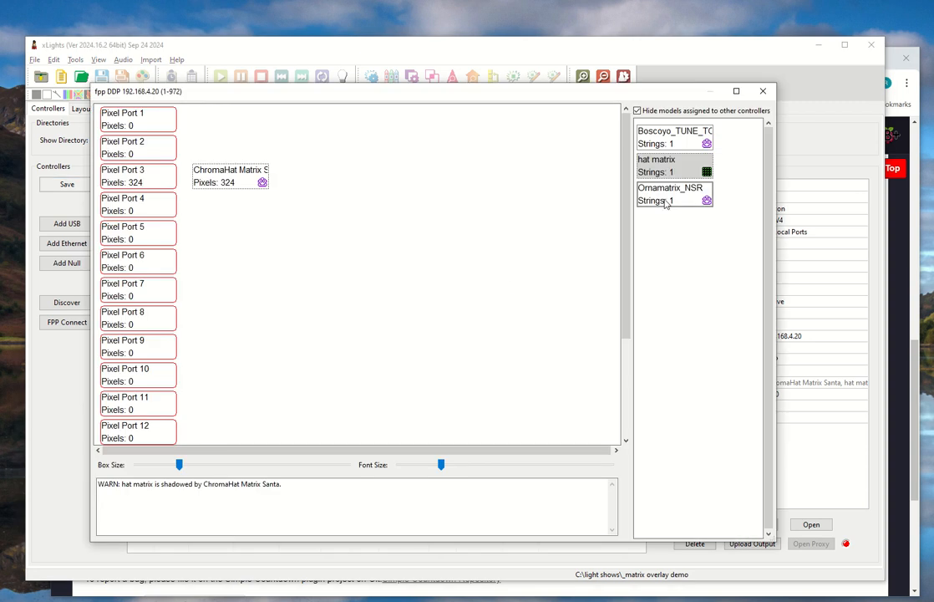
left_click_drag(666, 194, 205, 125)
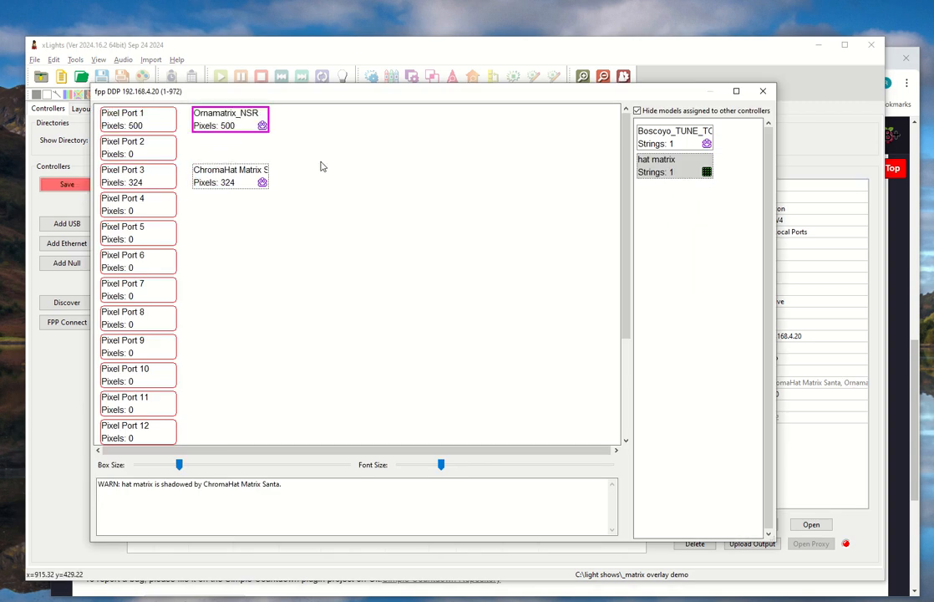
left_click(764, 91)
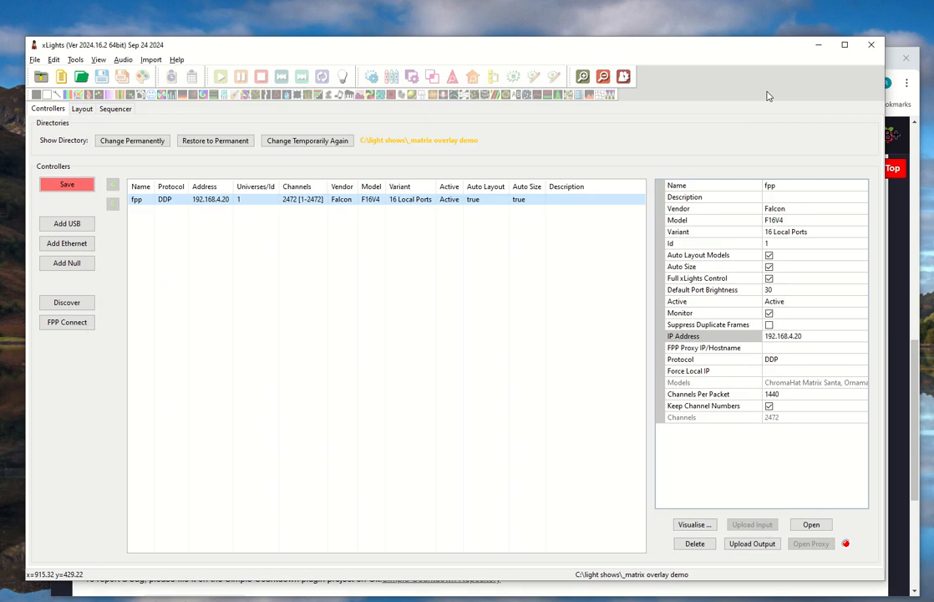
left_click(70, 183)
Compare the start channels of ChromaHat Matrix Santa and hat matrix in the layout, and select each model in the preview.
left_click(81, 111)
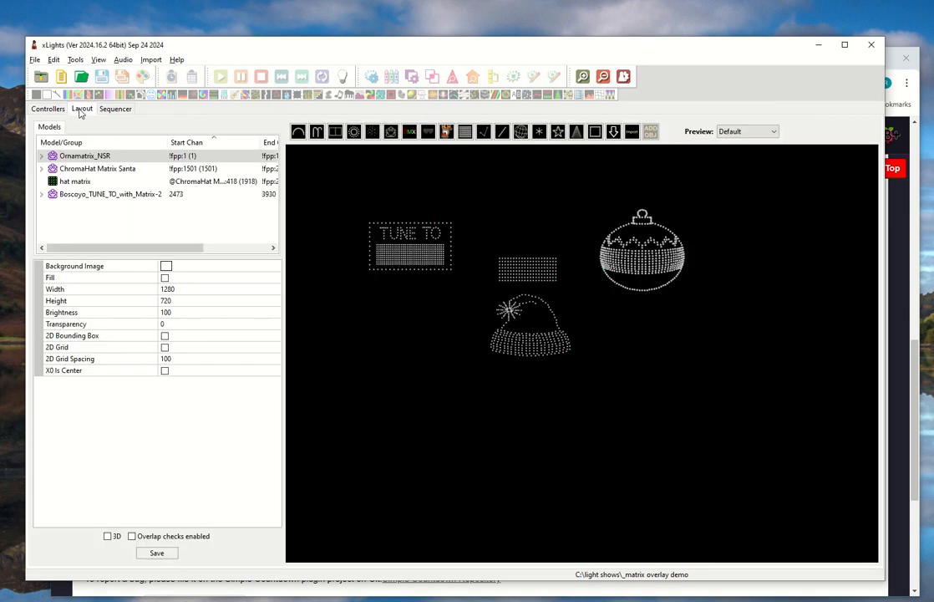
left_click(98, 168)
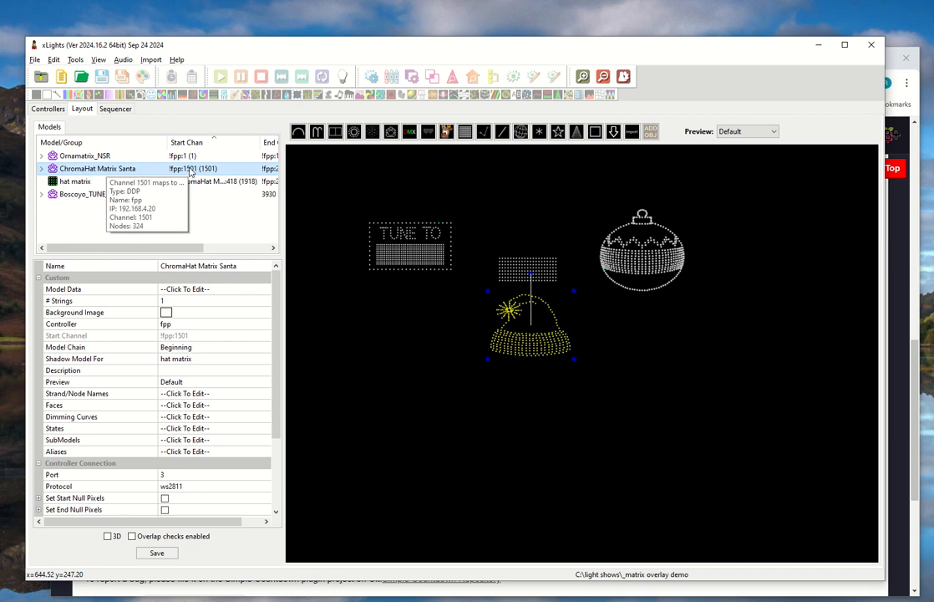
left_click(73, 181)
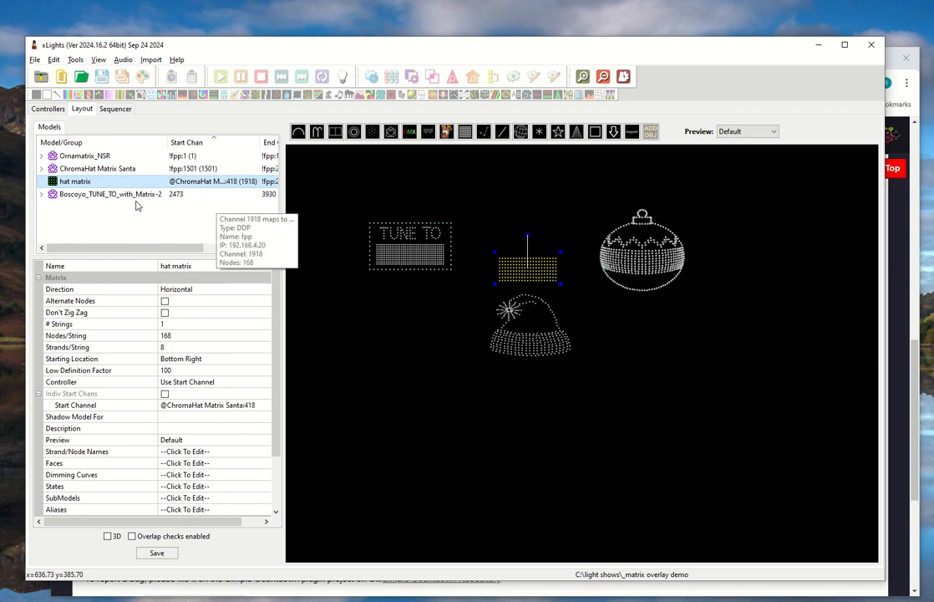
left_click(83, 168)
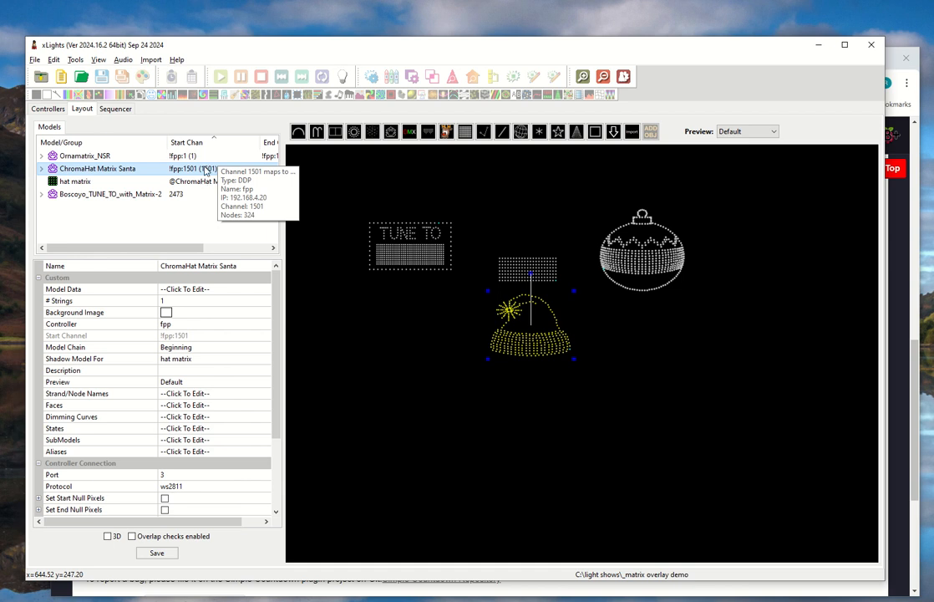
left_click(156, 213)
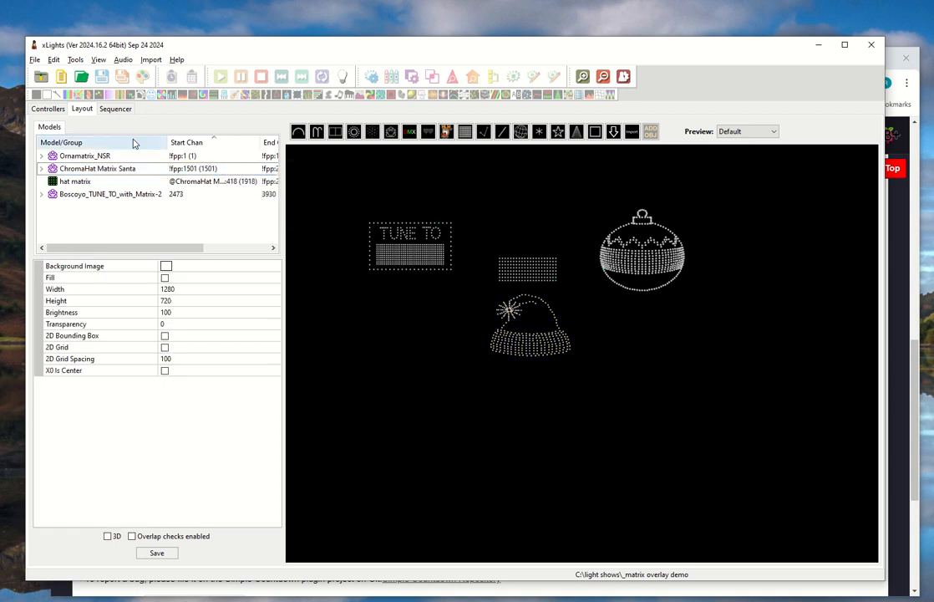
left_click(535, 266)
left_click(551, 353)
left_click(549, 271)
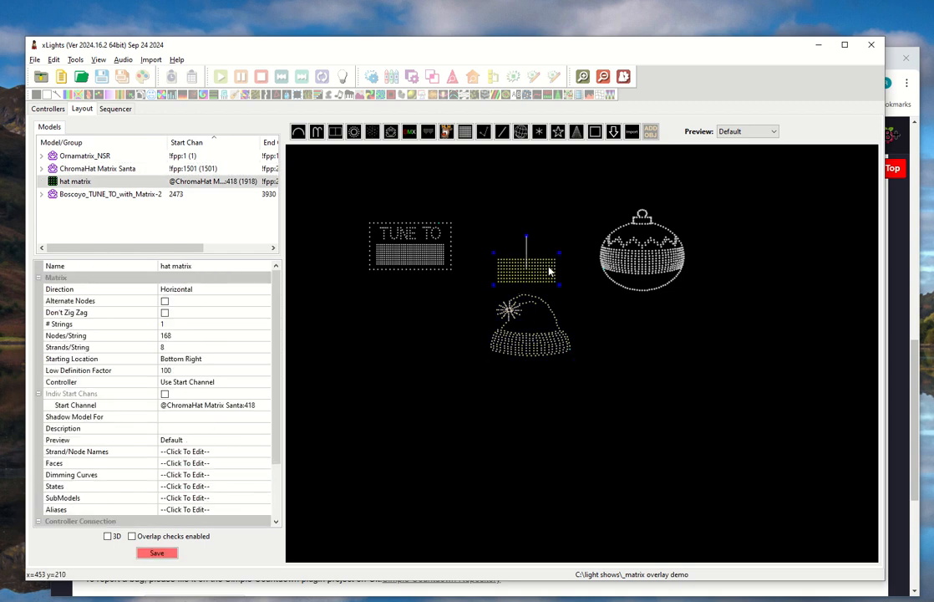
left_click(541, 334)
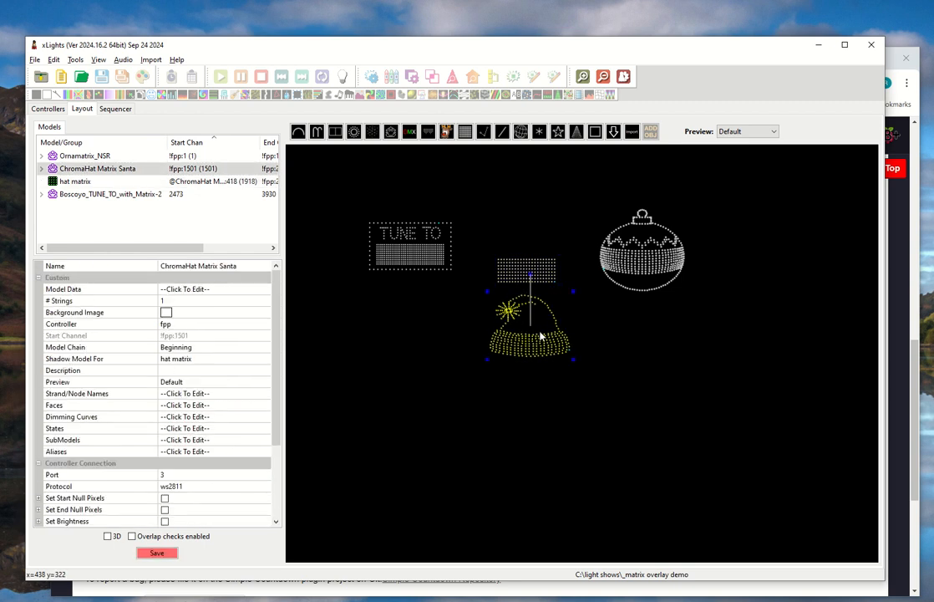
Create a new sequence and place a red On effect on ChromaHat Matrix Santa from about 1.5 to 13 seconds.
left_click(116, 108)
left_click(61, 76)
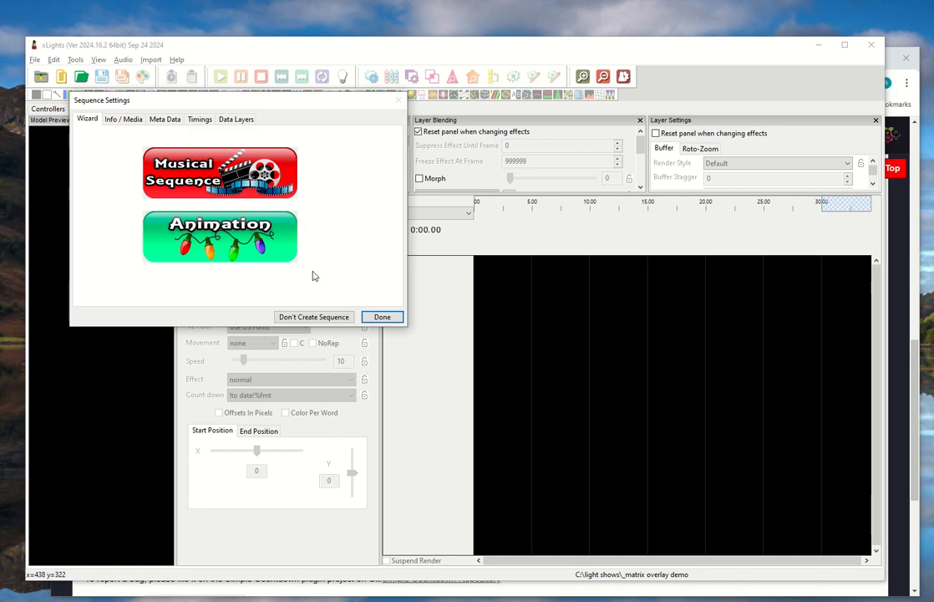
left_click(390, 319)
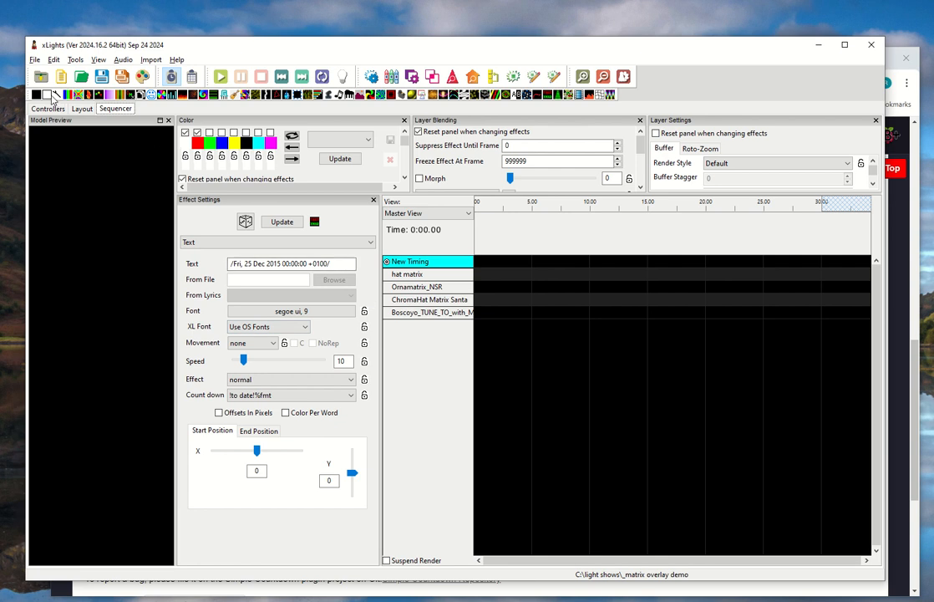
left_click_drag(51, 95, 626, 300)
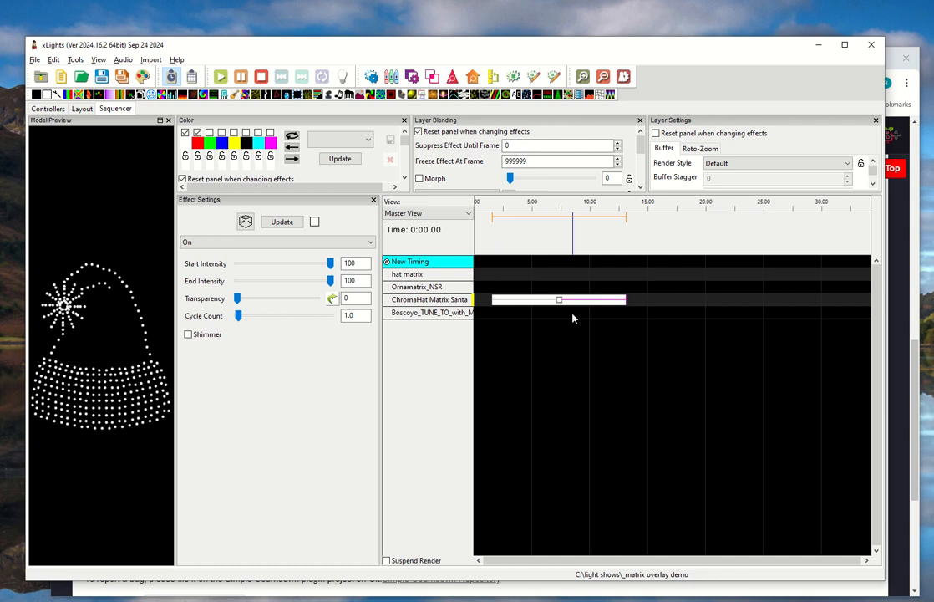
left_click(184, 132)
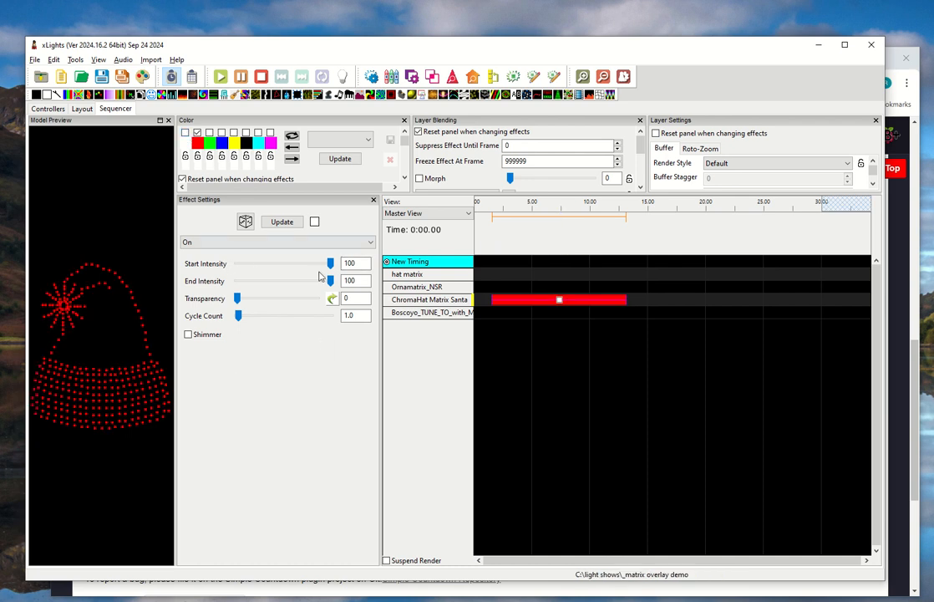
Inspect how the On effect lights the hat and its overlaid matrix in the House Preview, and close the preview.
left_click(412, 76)
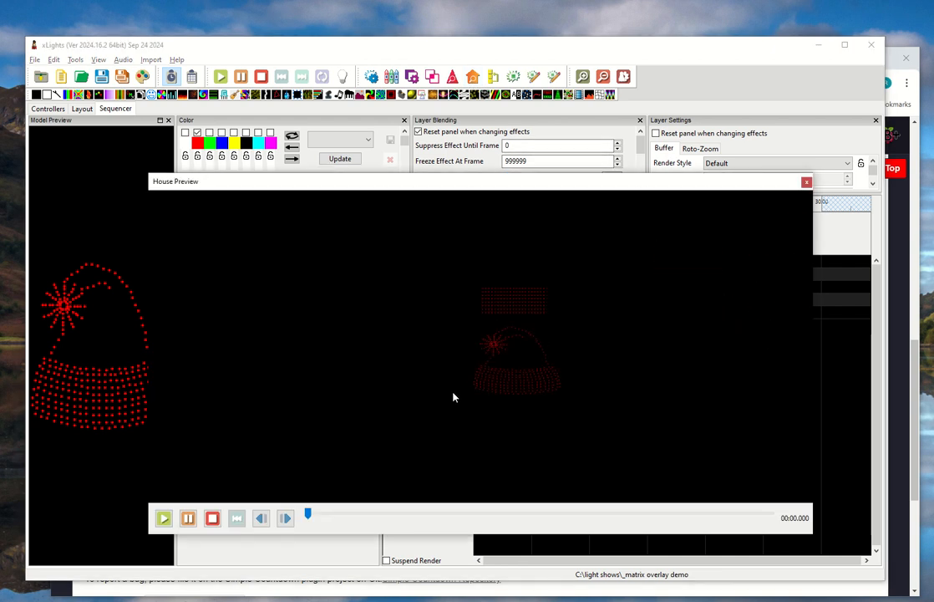
left_click_drag(453, 392, 507, 405)
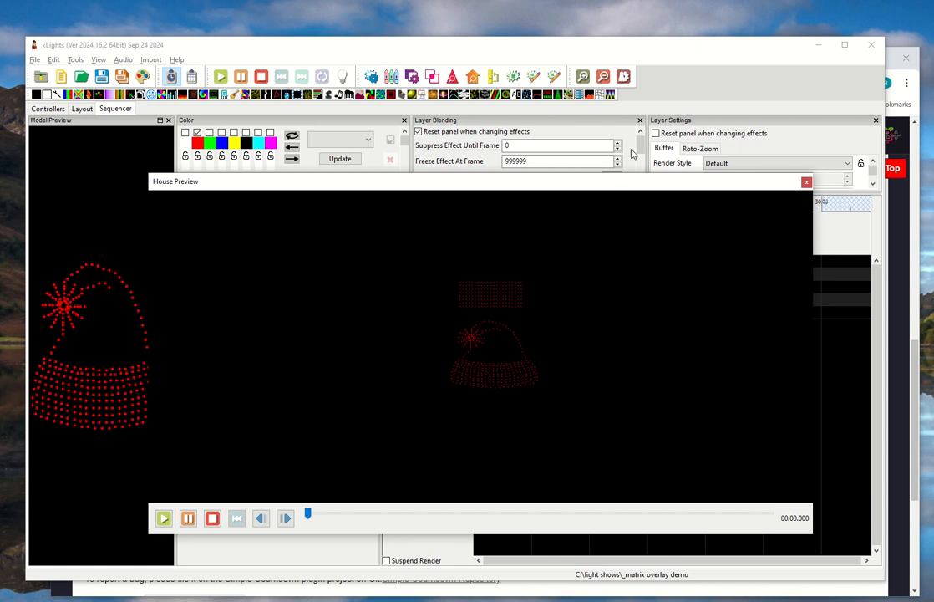
left_click(688, 78)
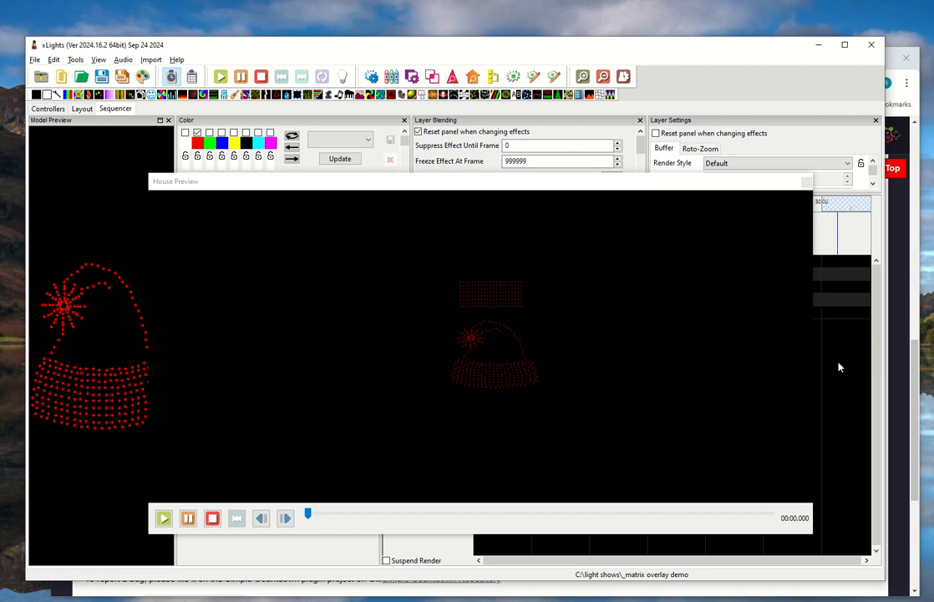
left_click(807, 182)
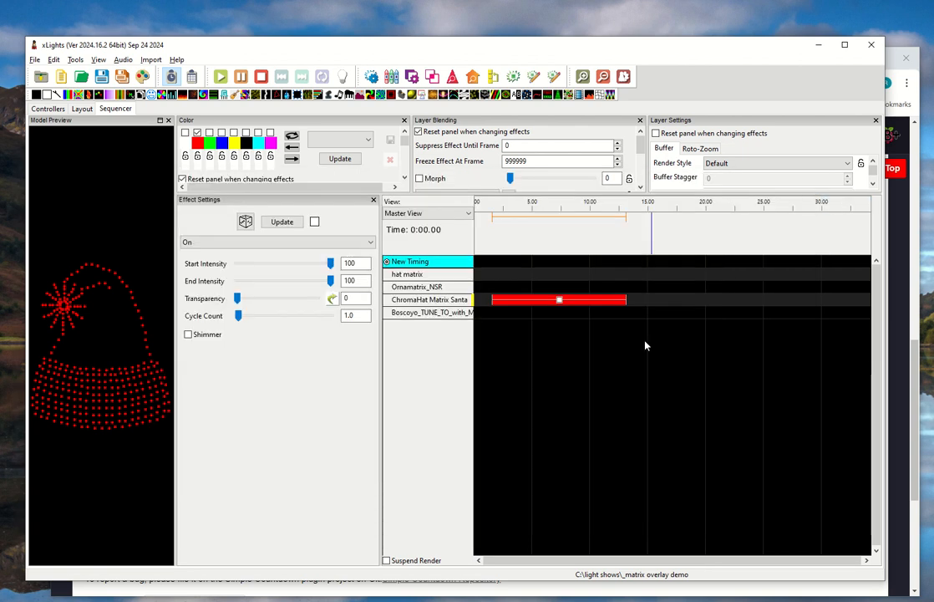
Place a white On effect on Node 1 of hat matrix's Strand 1 from about 2 to 10 seconds.
double_click(412, 276)
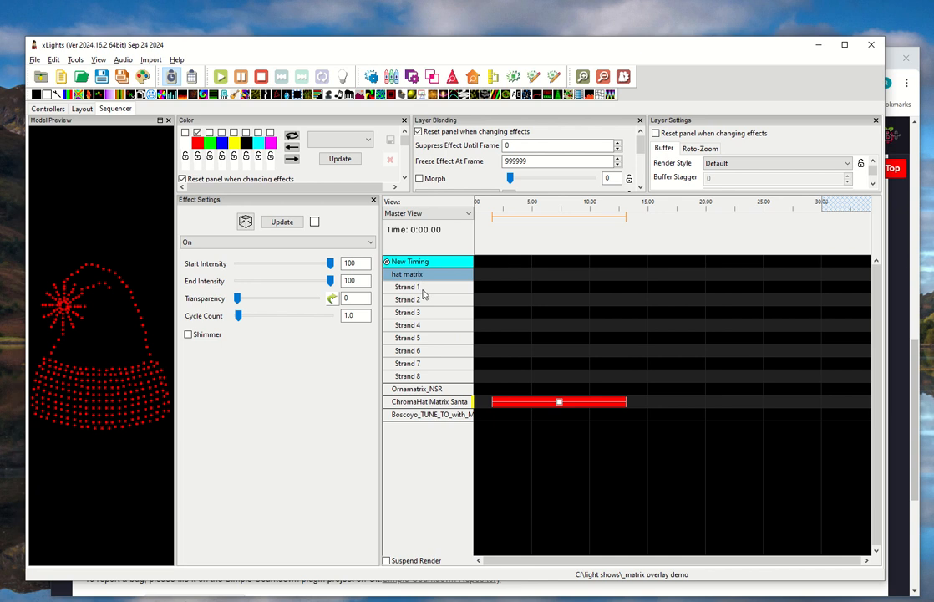
double_click(418, 288)
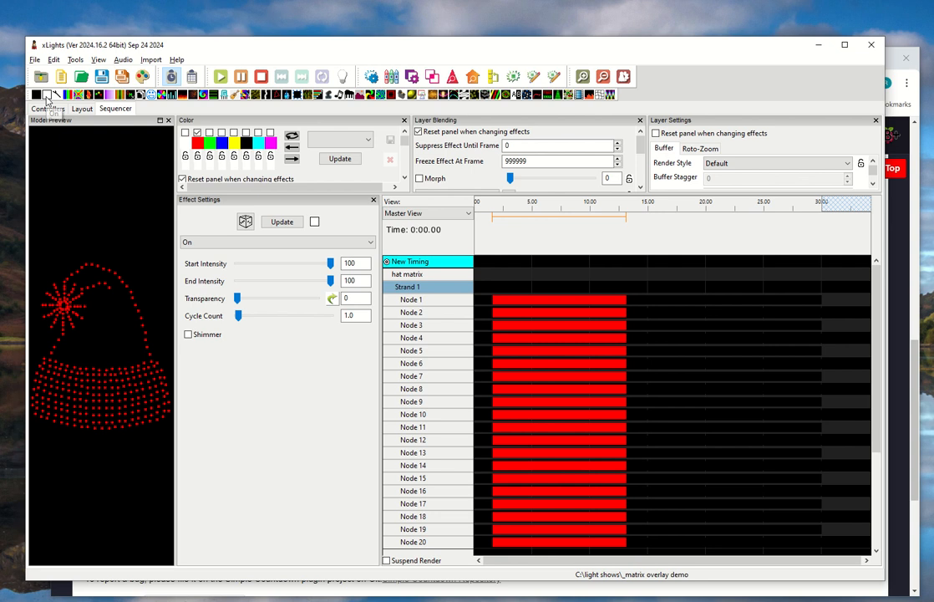
left_click_drag(48, 96, 589, 300)
left_click(545, 301)
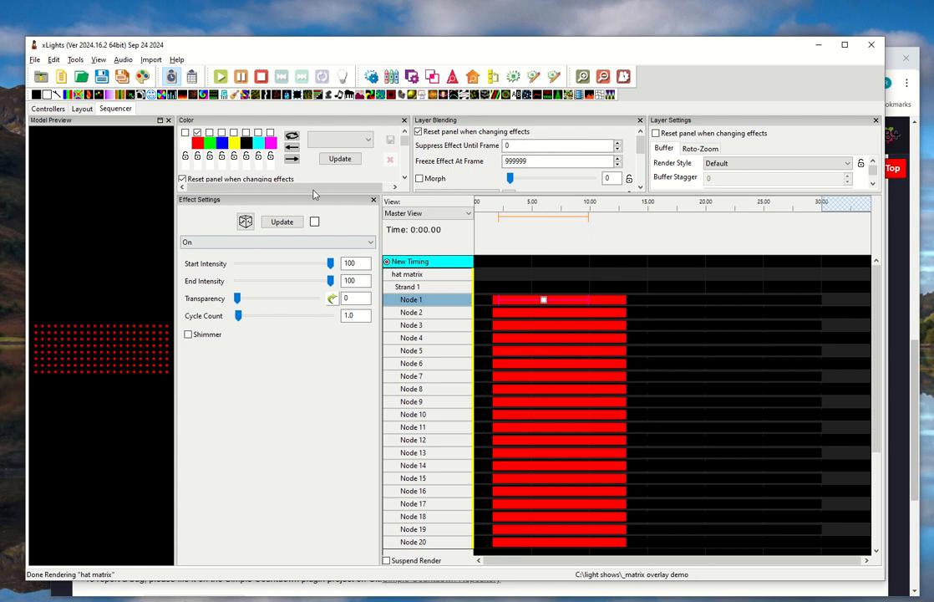
left_click(186, 132)
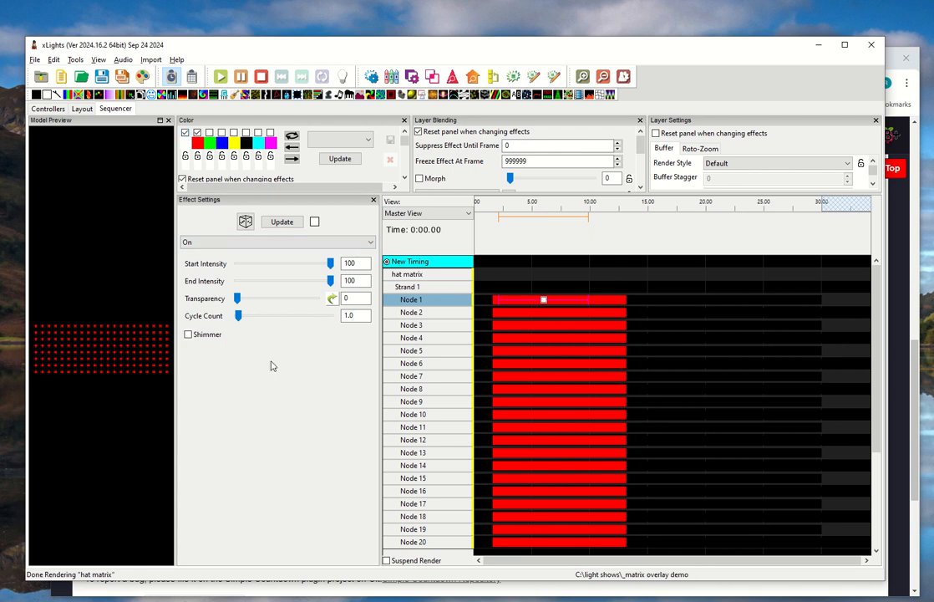
left_click(540, 301)
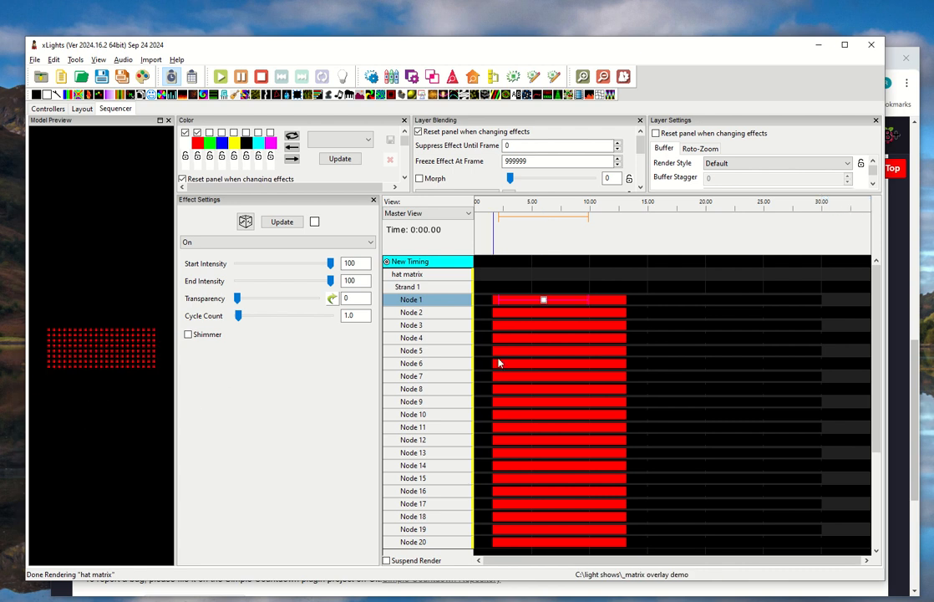
left_click(568, 327)
left_click(544, 300)
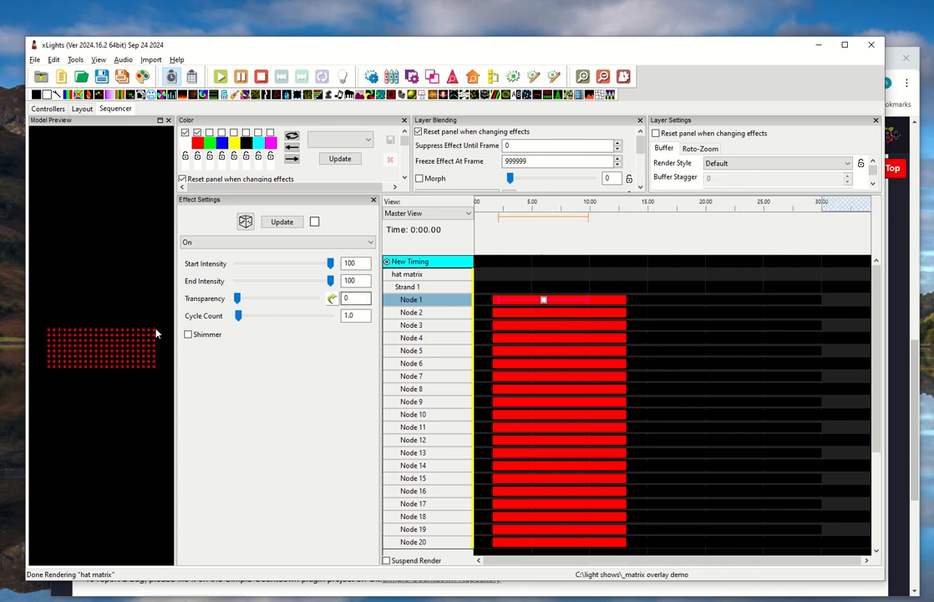
Render all effects, inspect the hat and its overlaid matrix in the House Preview, and close the preview.
left_click(144, 77)
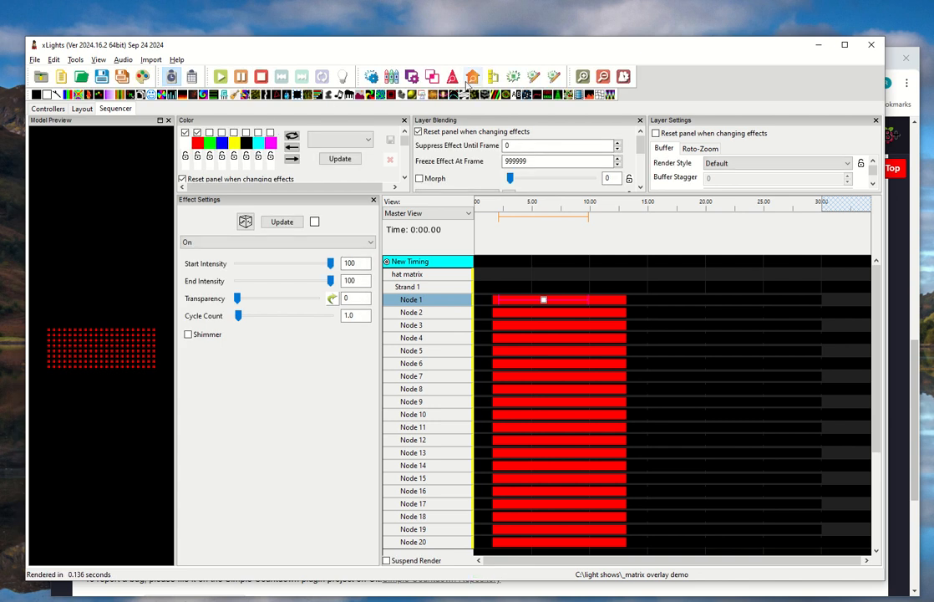
left_click(473, 77)
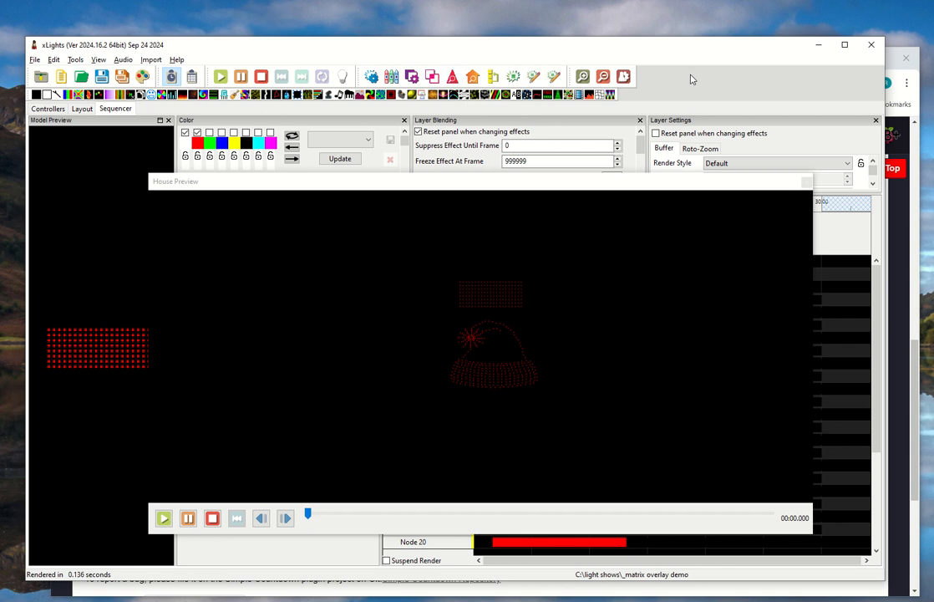
left_click(804, 181)
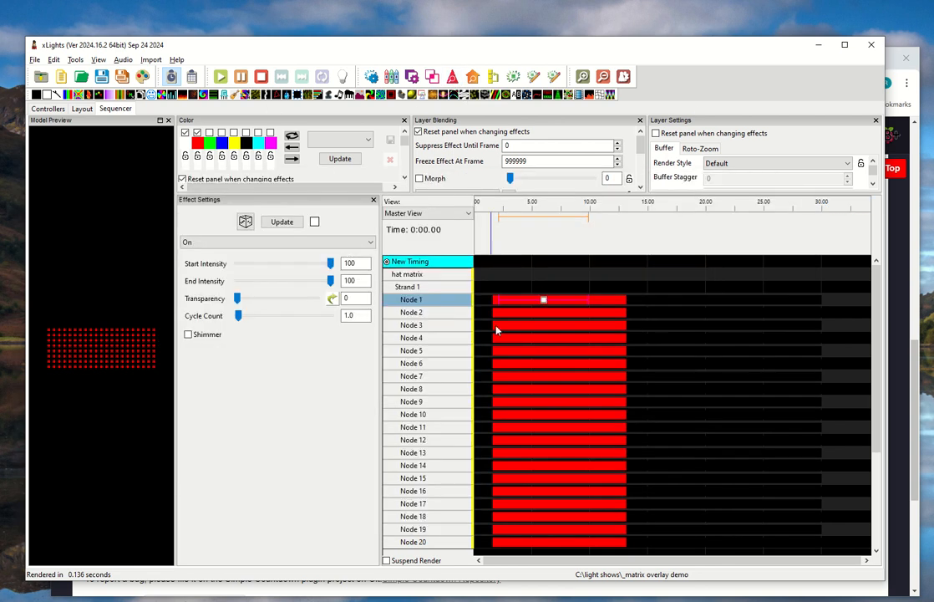
Collapse hat matrix and reorder the display elements so that it sits directly below ChromaHat Matrix Santa.
double_click(424, 281)
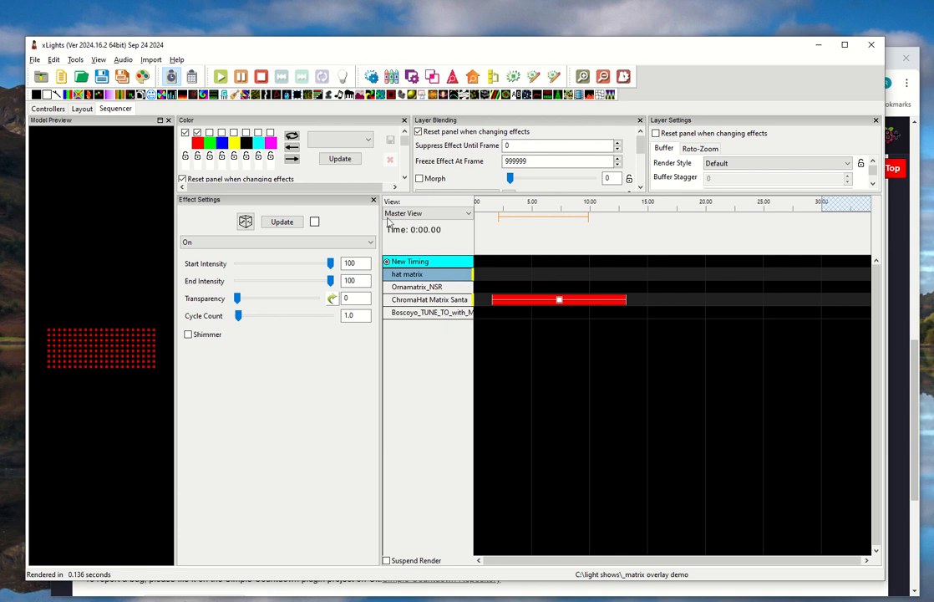
left_click(432, 214)
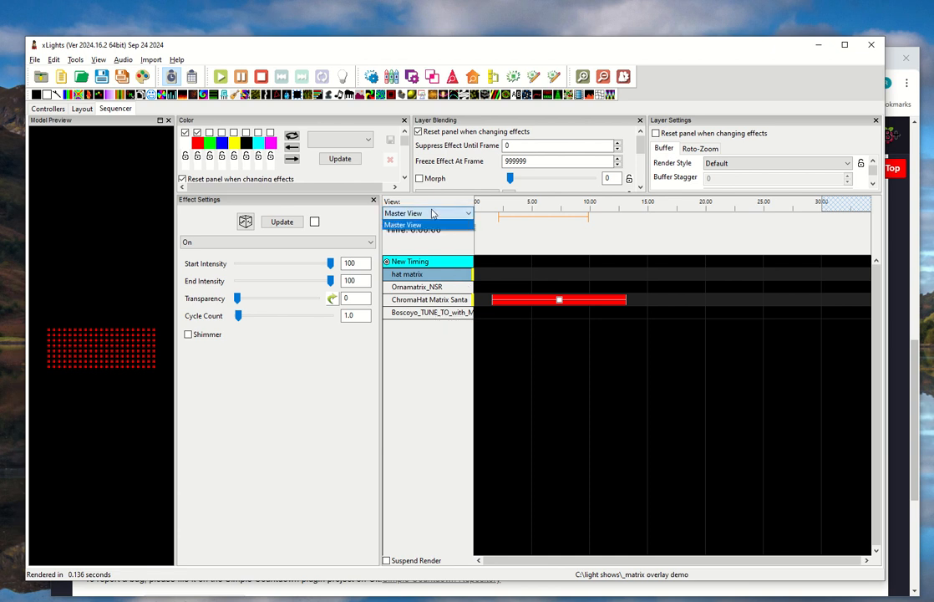
left_click(427, 300)
right_click(428, 302)
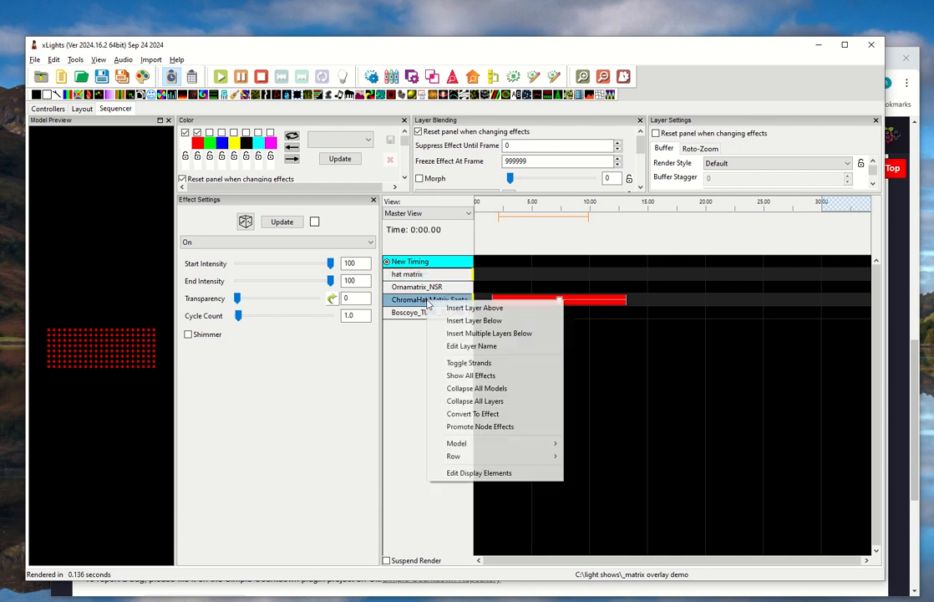
left_click(478, 473)
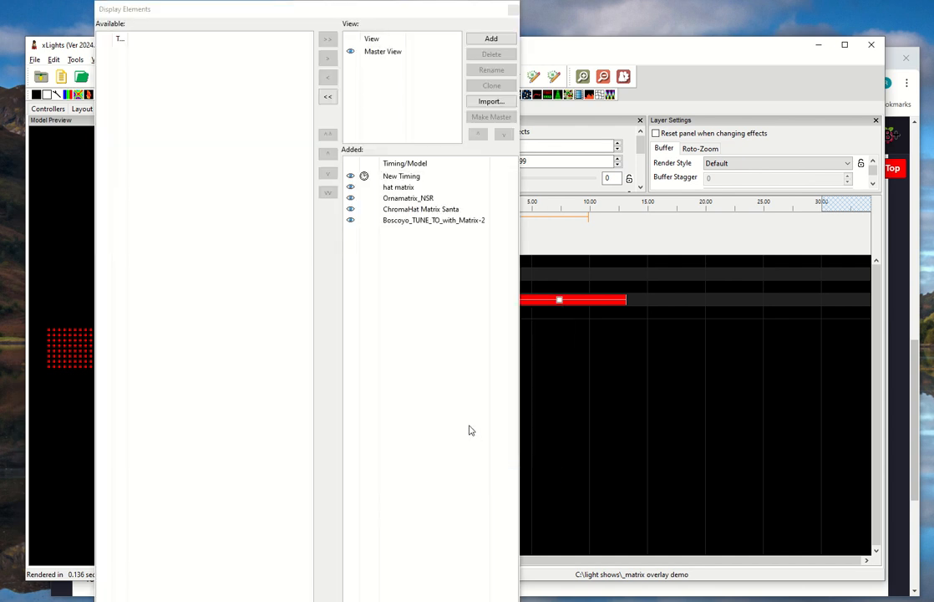
left_click_drag(411, 205, 413, 219)
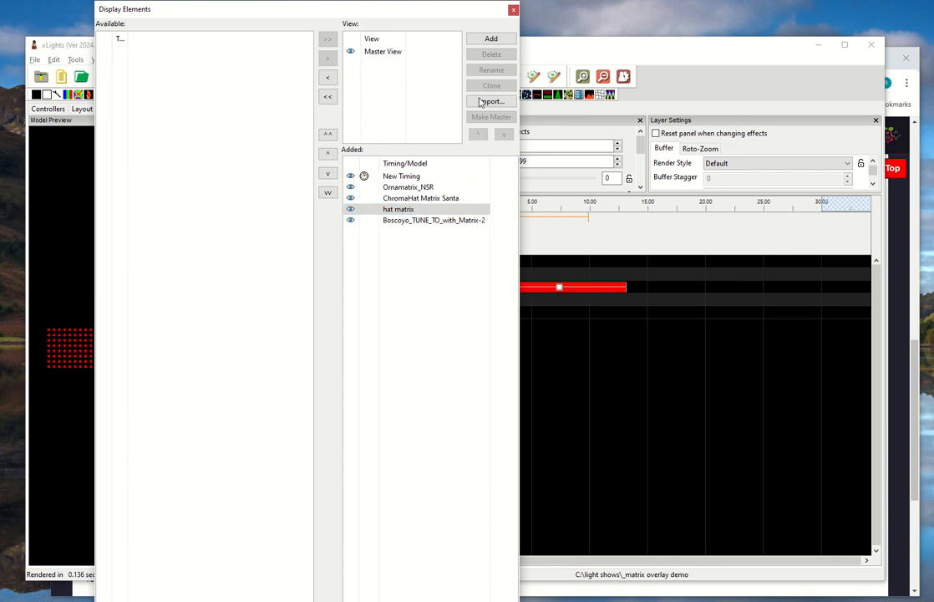
left_click(514, 10)
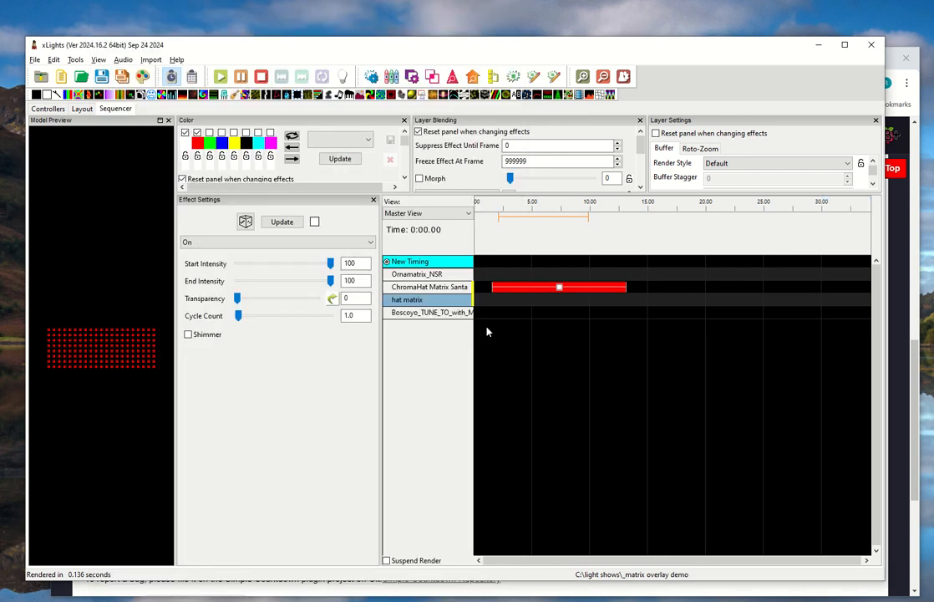
Select the On effect on ChromaHat Matrix Santa, examine both models closely in the House Preview, and close it.
left_click(559, 288)
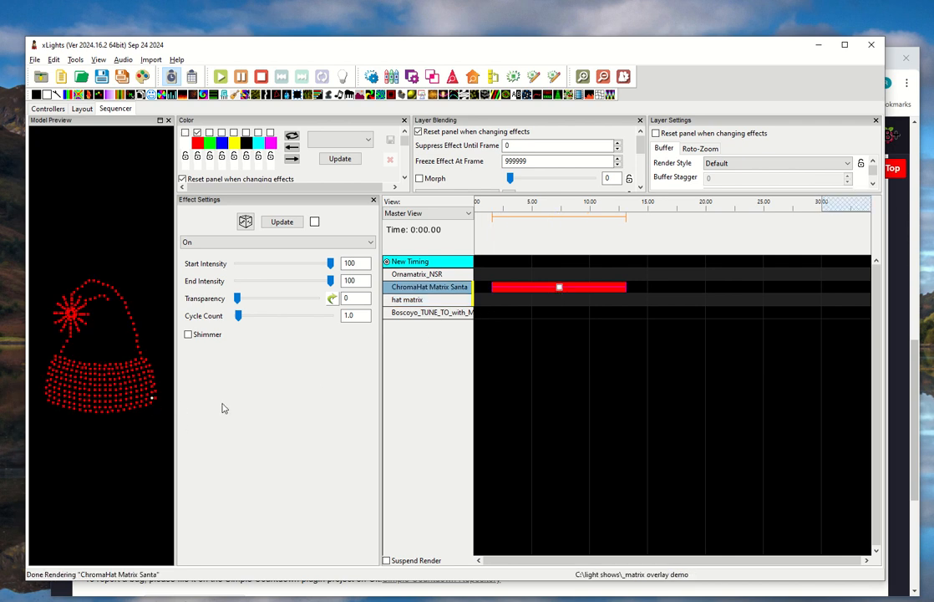
left_click(411, 76)
scroll(511, 369, "up", 4)
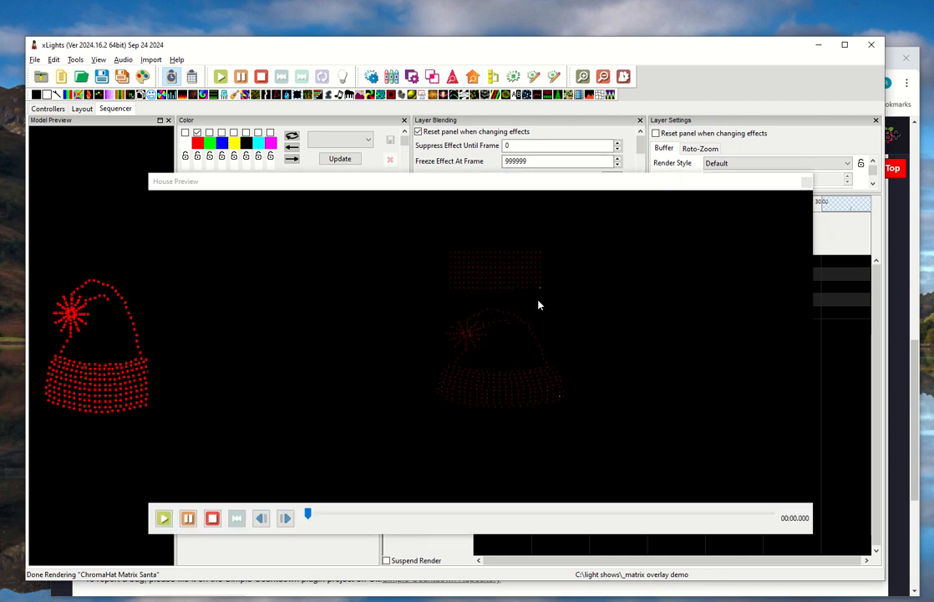
scroll(560, 338, "down", 1)
left_click(808, 183)
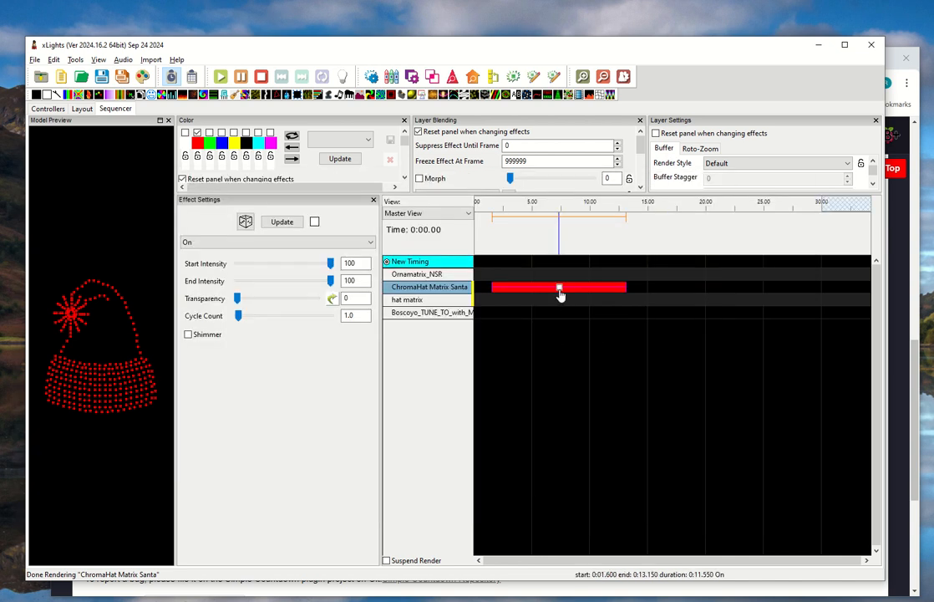
Expand hat matrix's Strand 1 nodes and stretch the On effect on ChromaHat Matrix Santa over the full 30 seconds.
double_click(422, 301)
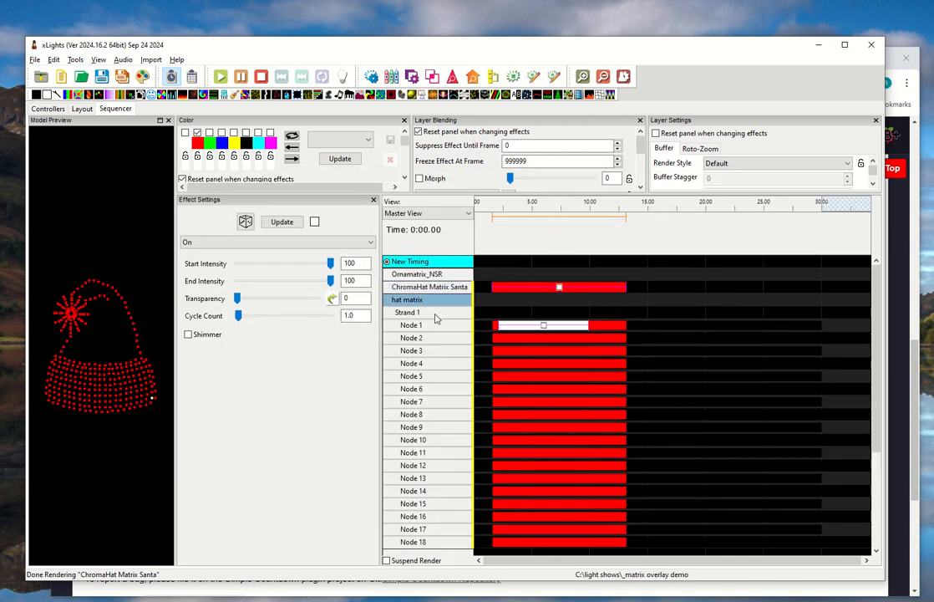
left_click(539, 330)
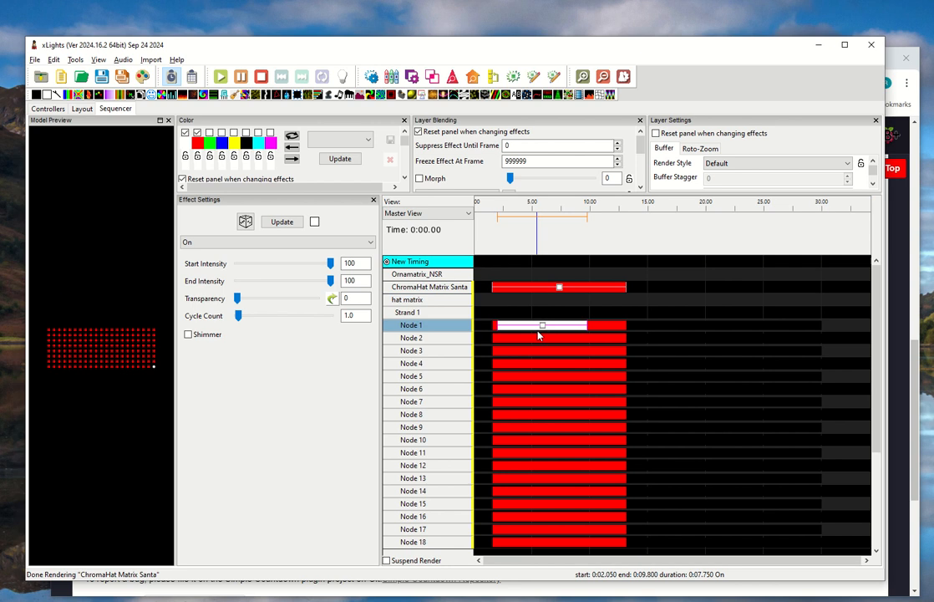
left_click(560, 288)
key("shift+Left")
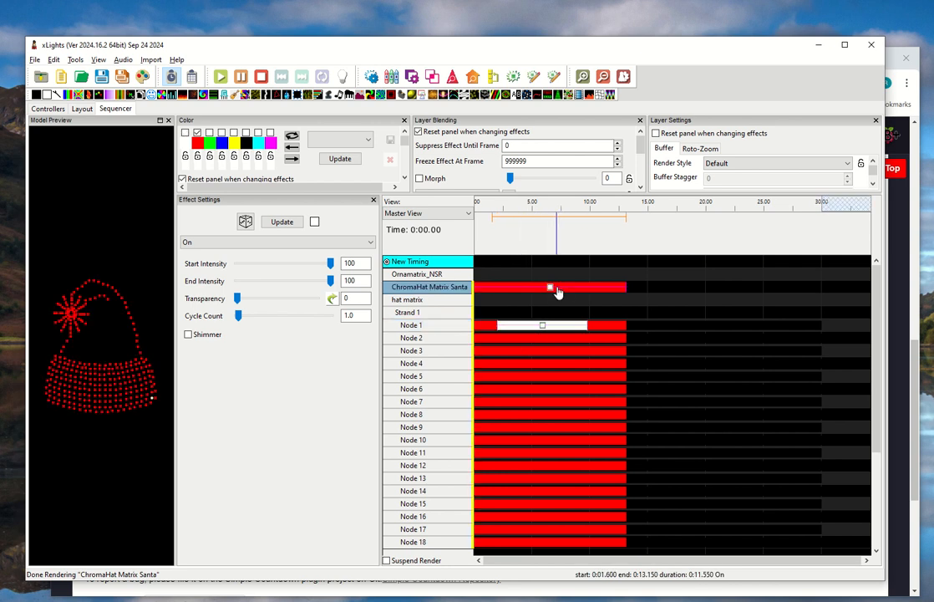
key("shift+Right")
Stretch the white On effect on Strand 1's Node 1 over the full 30 seconds and check it in the House Preview.
left_click(544, 328)
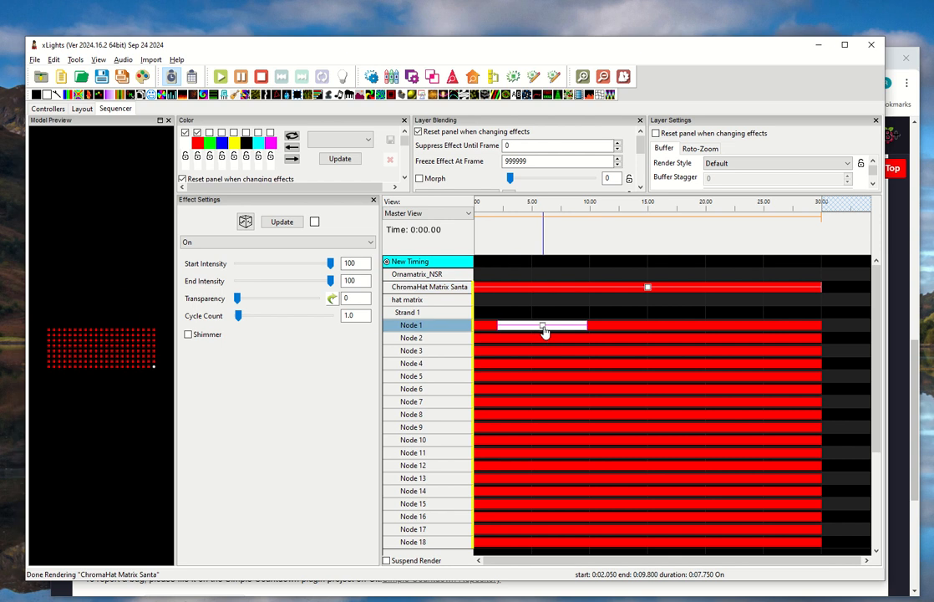
key("shift+Left")
key("shift+Right")
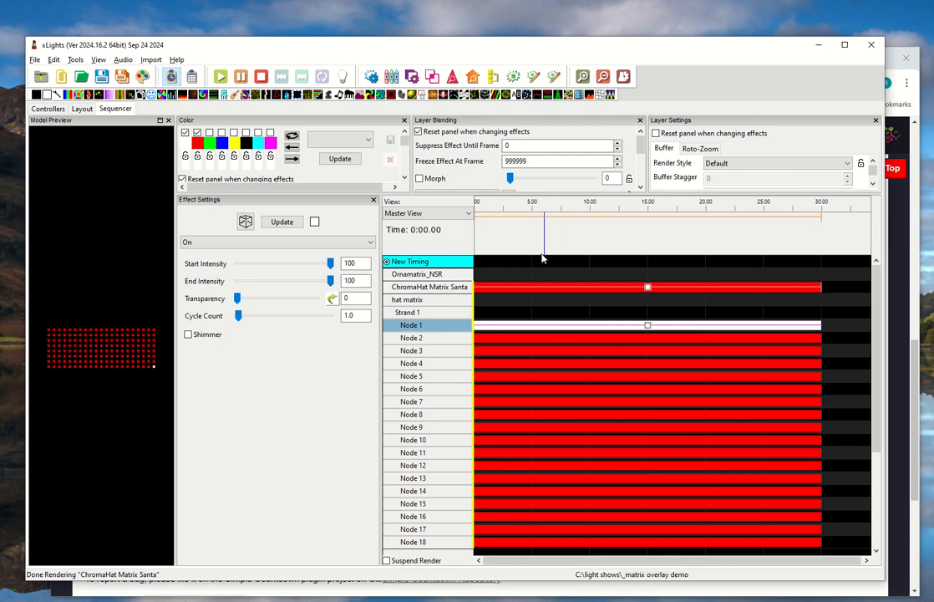
left_click(414, 74)
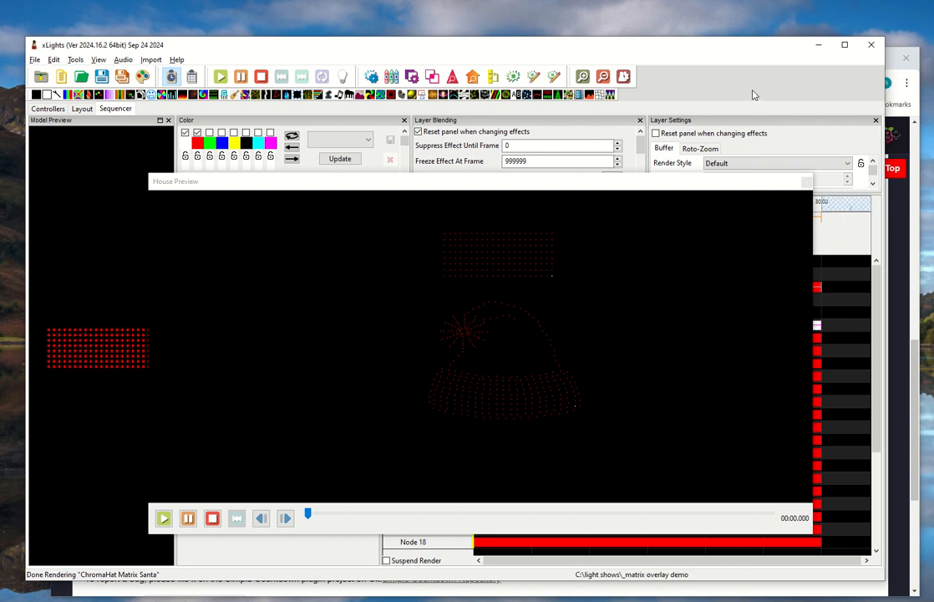
left_click(807, 183)
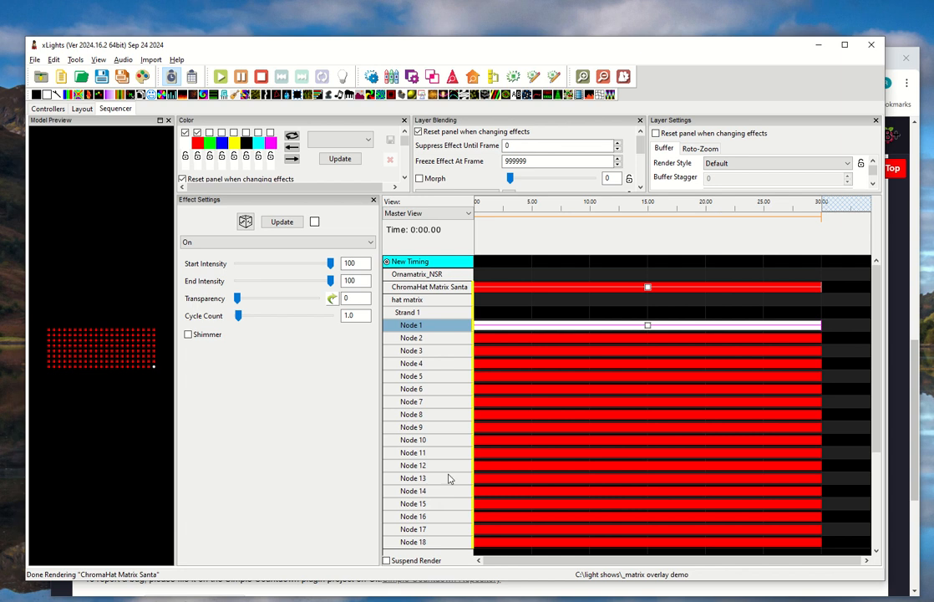
Add a white On effect to Node 21 of Strand 1 for the full 30 seconds and check it in the House Preview.
scroll(455, 505, "down", 4)
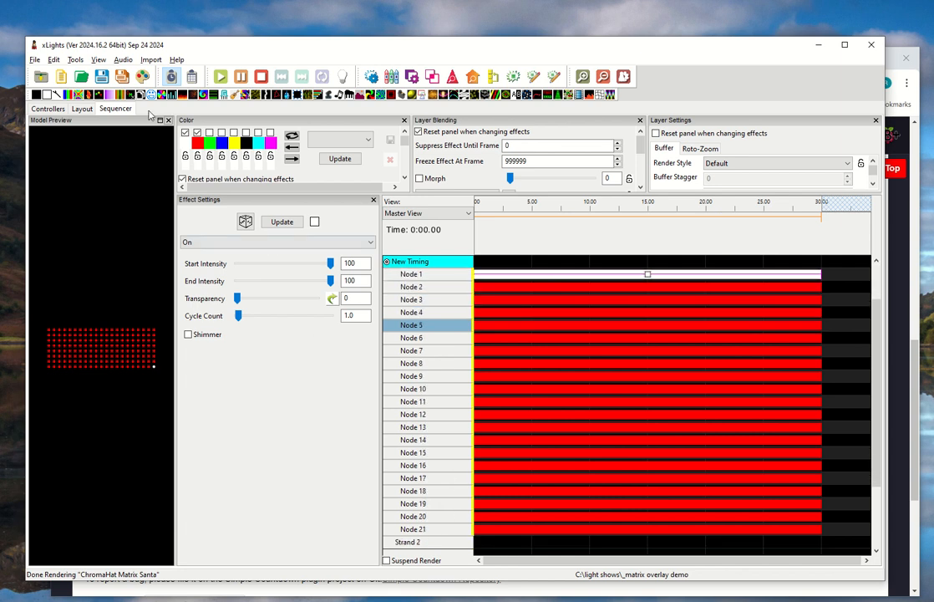
mouse_move(44, 94)
left_mouse_down()
mouse_move(565, 468)
mouse_move(508, 569)
mouse_move(506, 529)
left_mouse_up()
key("shift+Right")
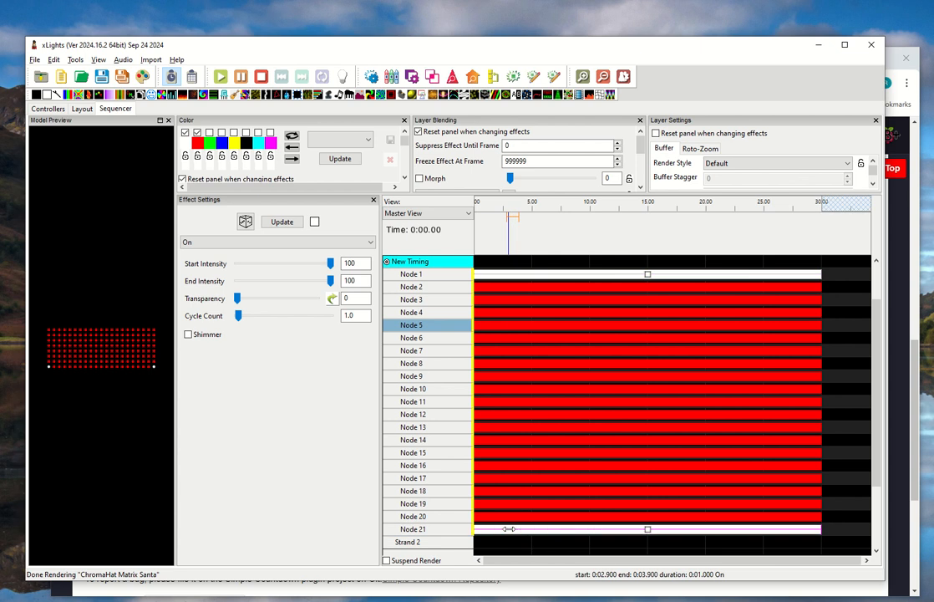
scroll(508, 529, "down", 1)
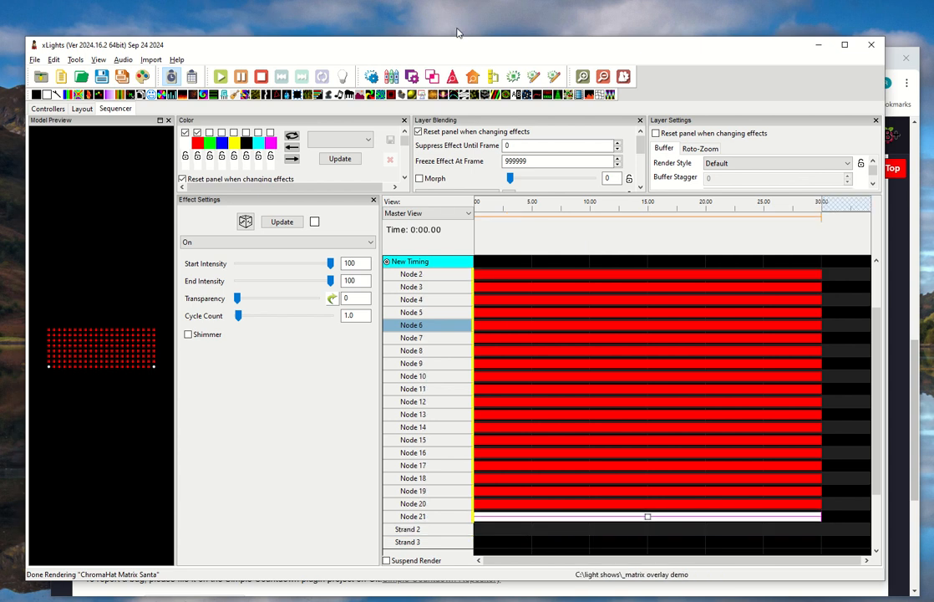
left_click(473, 76)
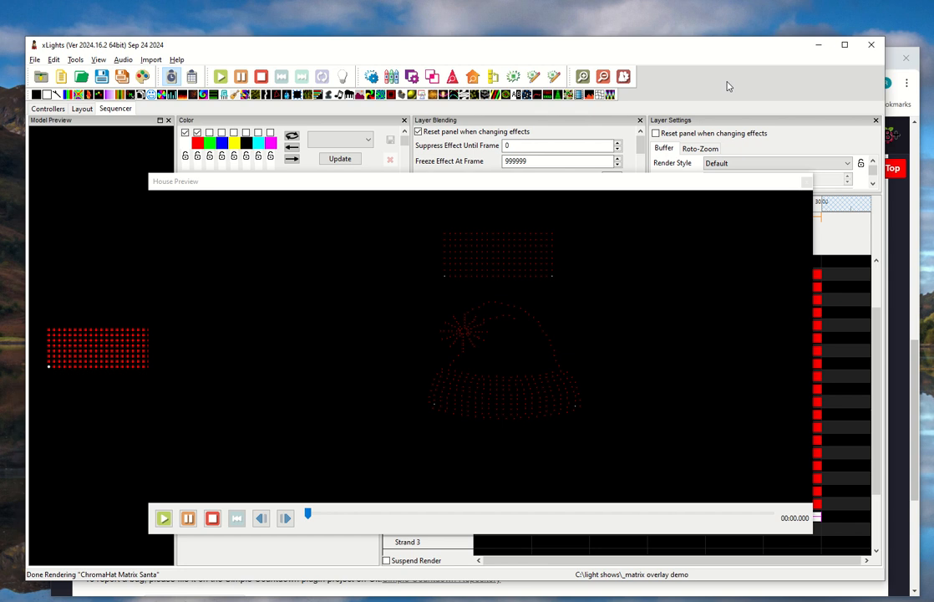
left_click(807, 181)
Collapse Strand 1, expand Strand 8, and add a white On effect to its Node 1 for the full 30 seconds.
scroll(434, 313, "up", 1)
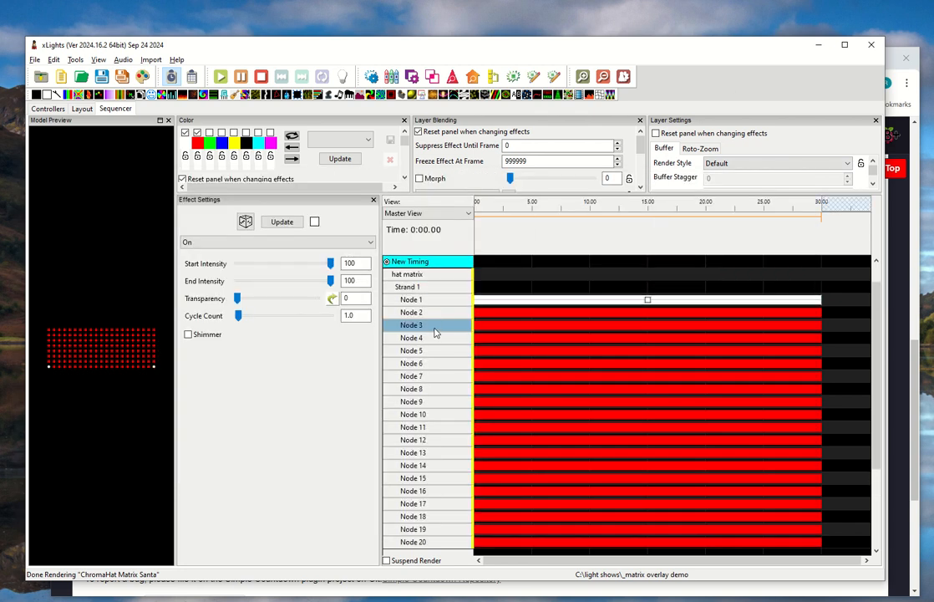
double_click(427, 288)
scroll(433, 389, "up", 1)
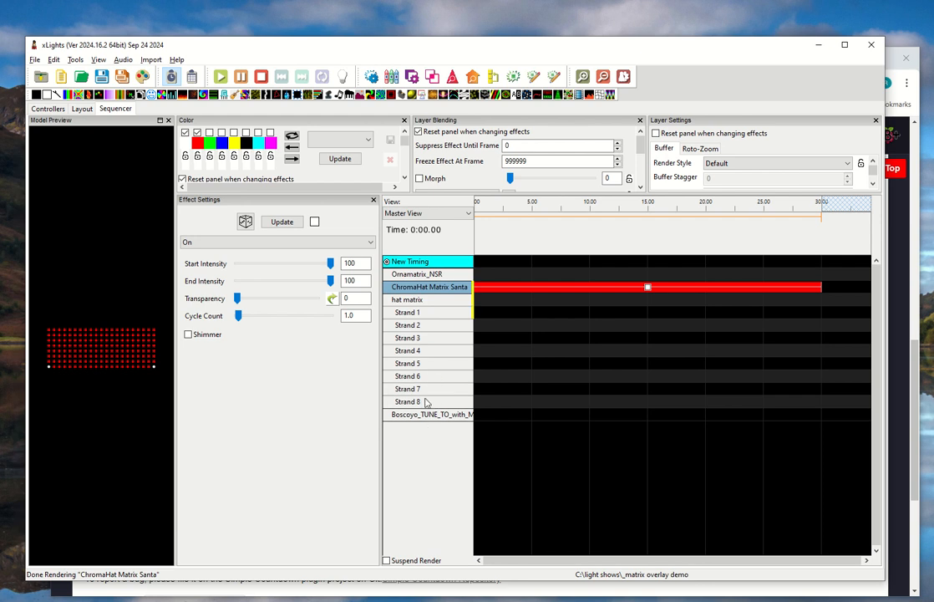
double_click(423, 402)
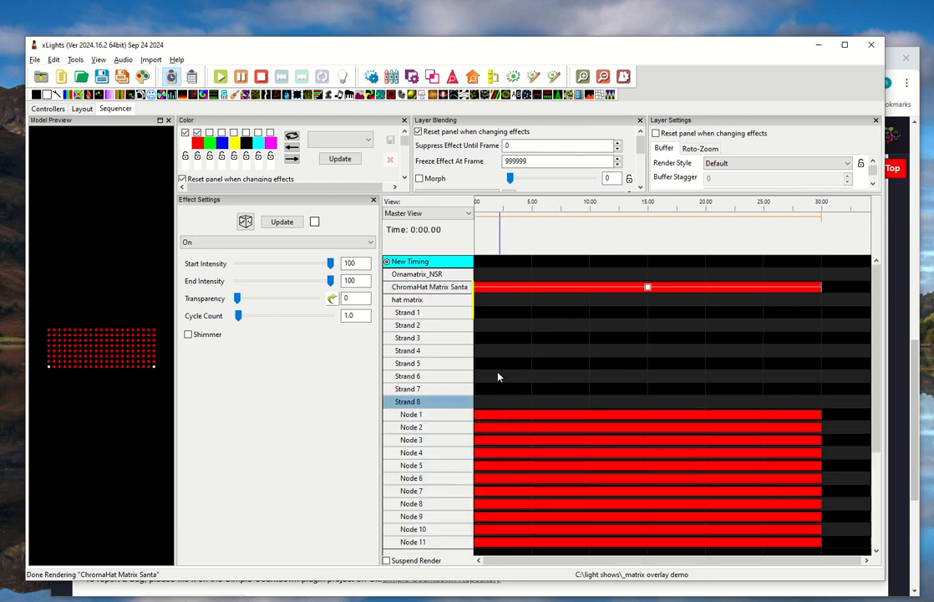
left_click_drag(48, 97, 508, 414)
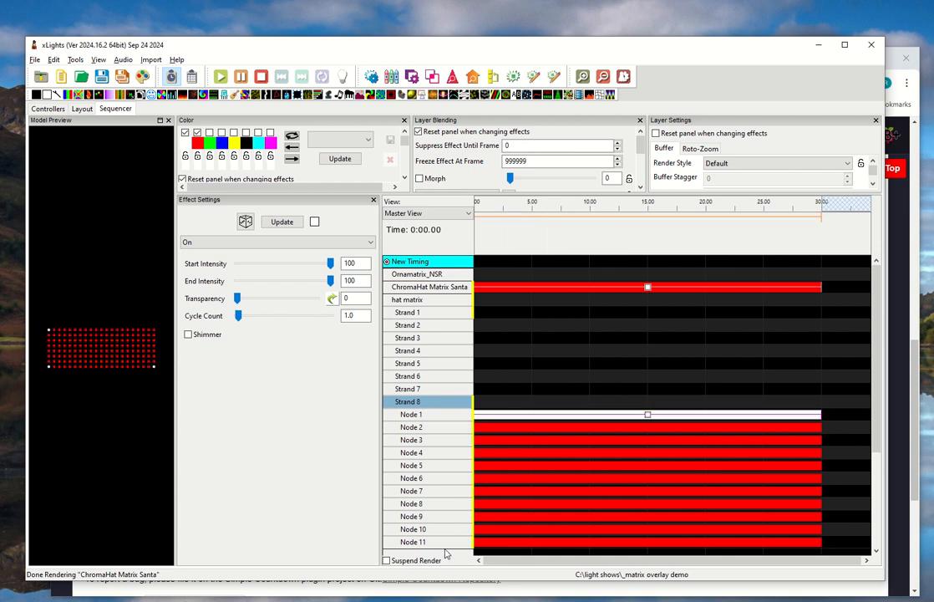
Add a white On effect to Node 21 of Strand 8 for the full 30 seconds and check it in the House Preview.
scroll(460, 512, "down", 4)
scroll(447, 522, "down", 2)
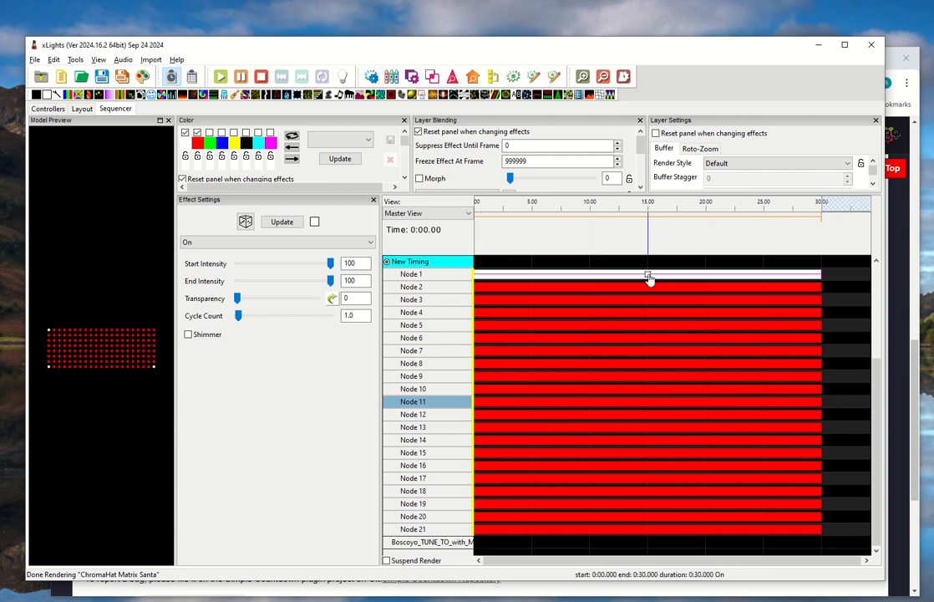
left_click(515, 533)
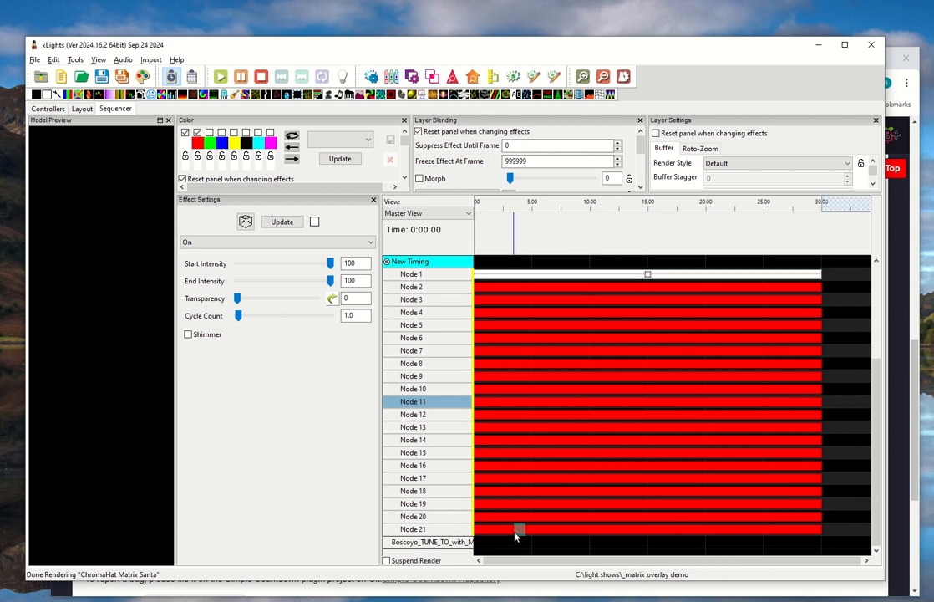
key("ctrl+v")
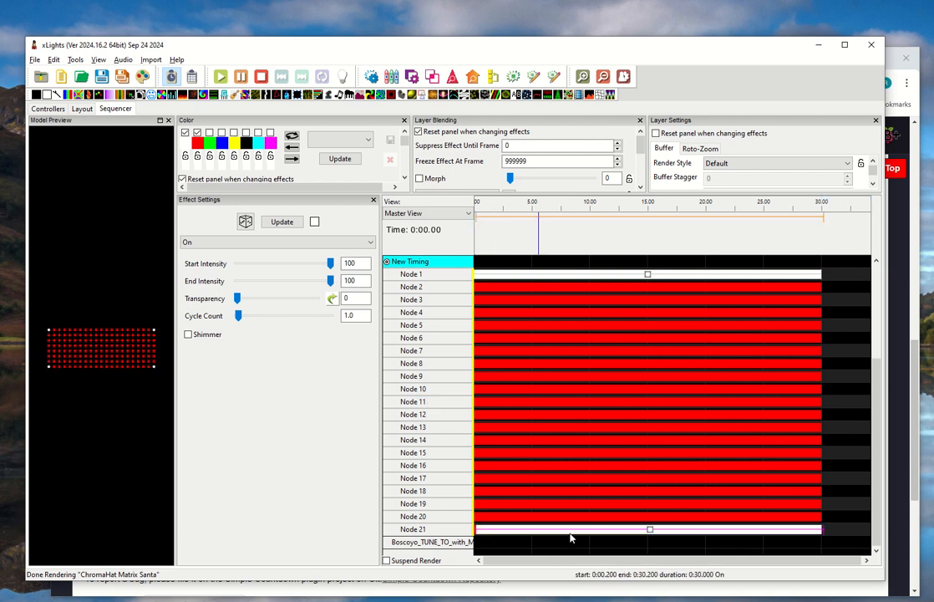
mouse_move(645, 538)
left_mouse_down()
mouse_move(628, 536)
mouse_move(647, 535)
left_mouse_up()
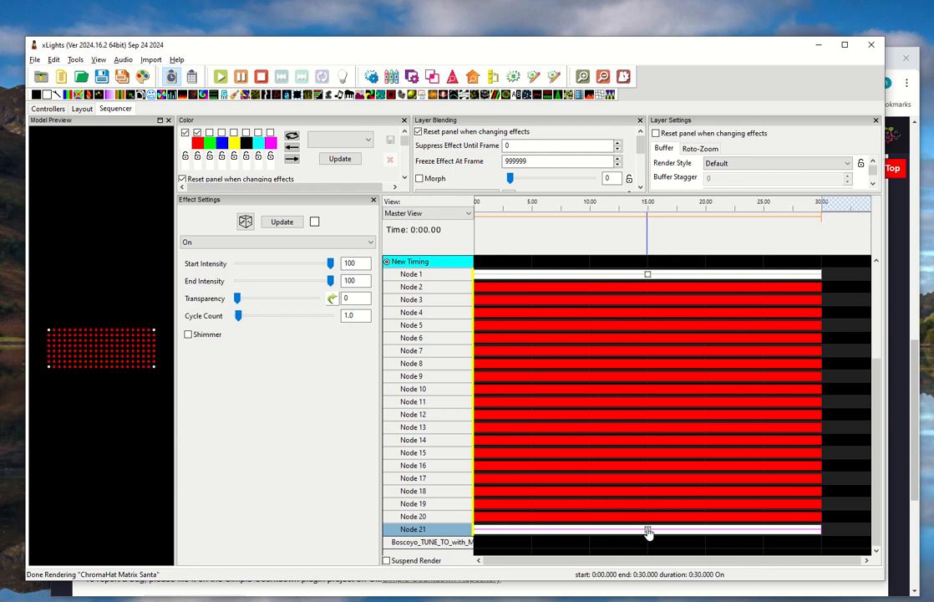
left_click(411, 76)
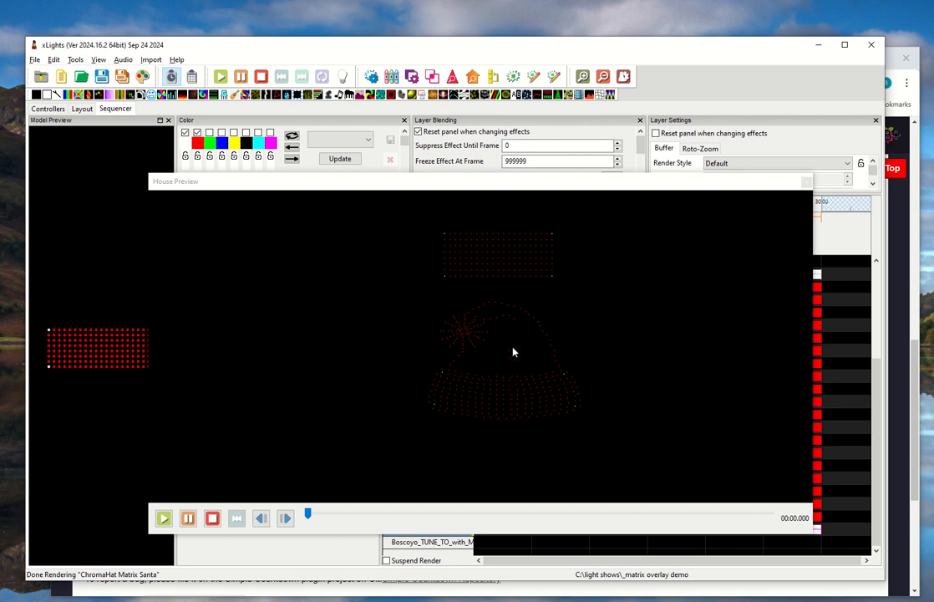
left_click(807, 182)
Delete all node effects from the hat matrix model.
scroll(535, 326, "up", 3)
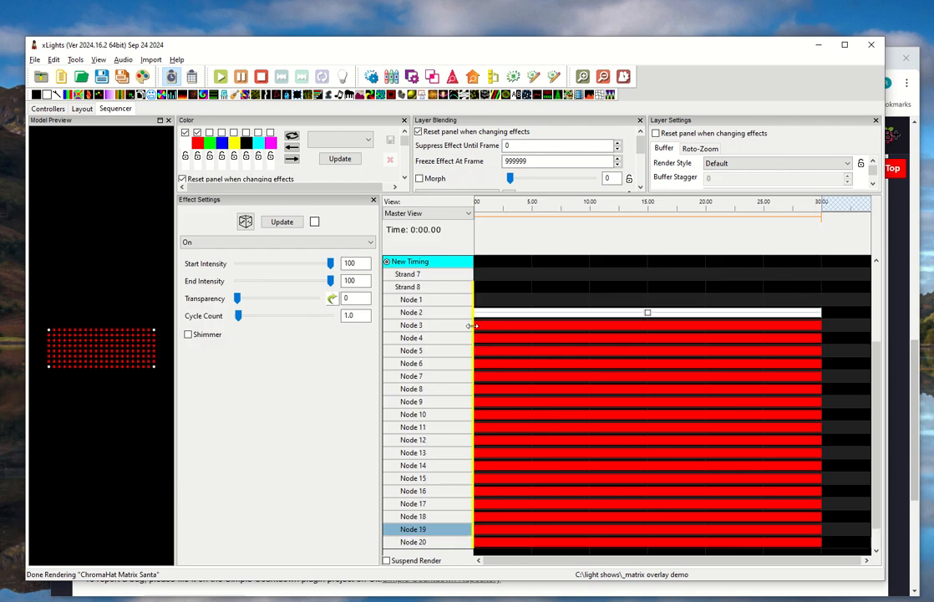
scroll(512, 348, "up", 1)
left_click(411, 302)
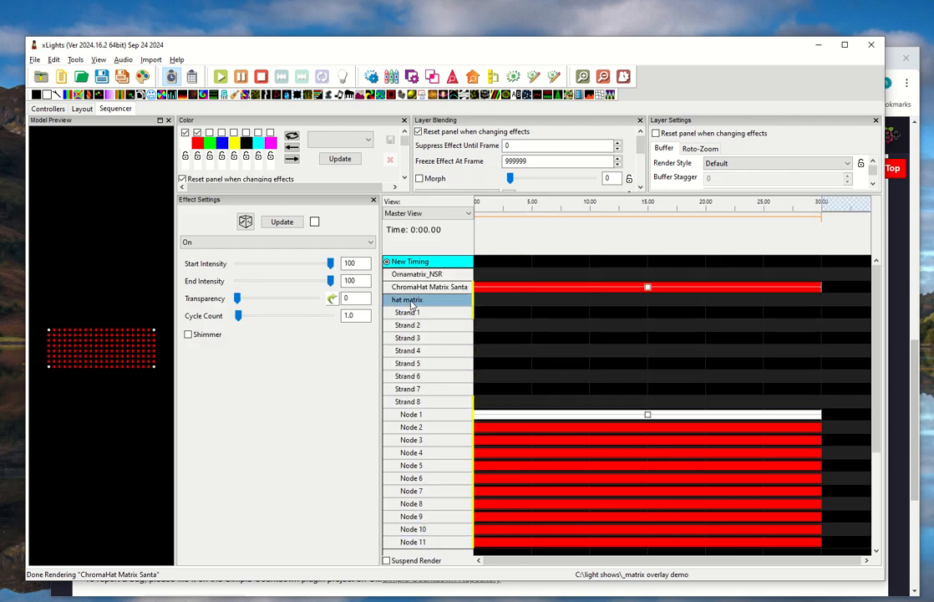
right_click(416, 306)
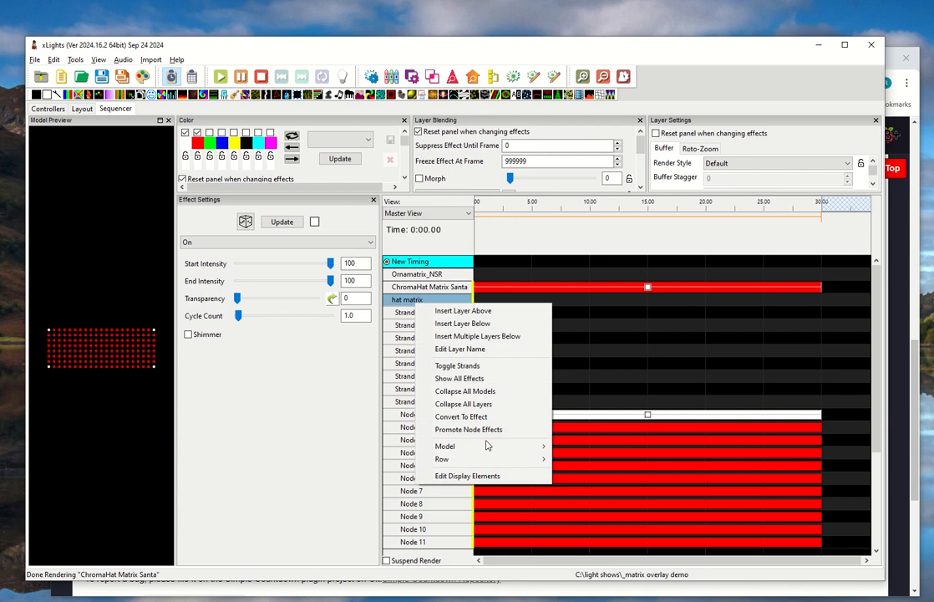
mouse_move(490, 447)
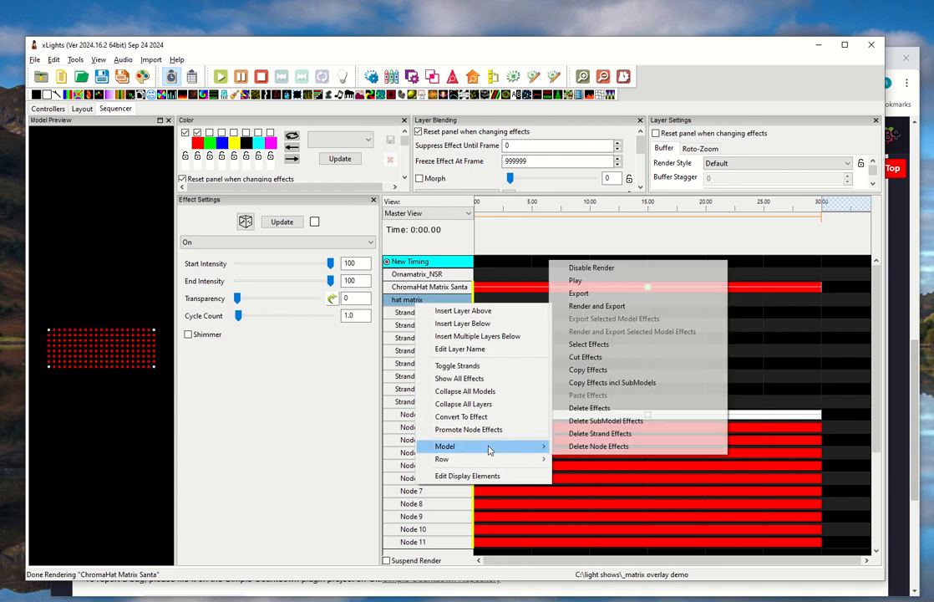
left_click(635, 446)
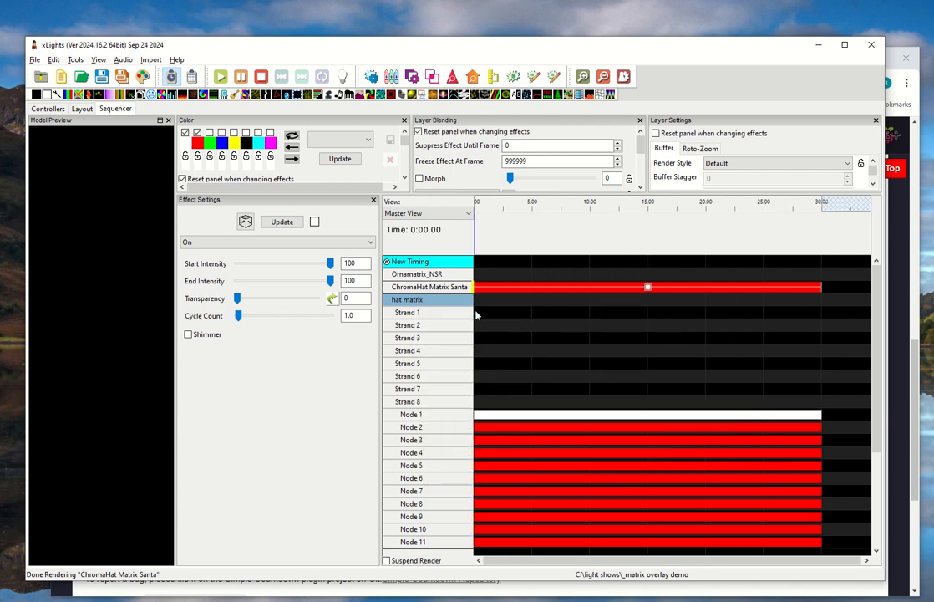
Delete the On effect from the ChromaHat Matrix Santa row.
left_click(447, 289)
right_click(443, 293)
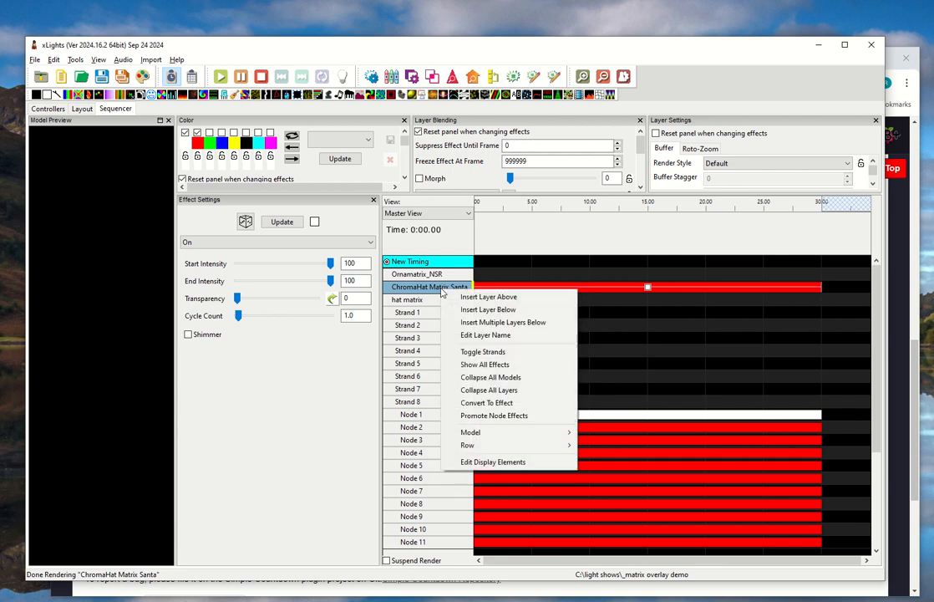
left_click(651, 289)
left_click(649, 287)
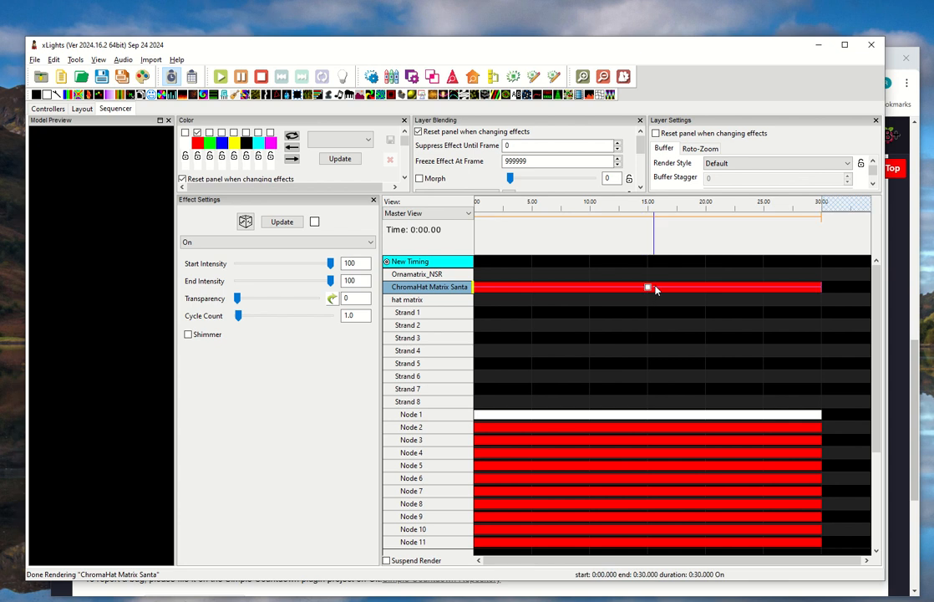
key("Delete")
left_click(585, 380)
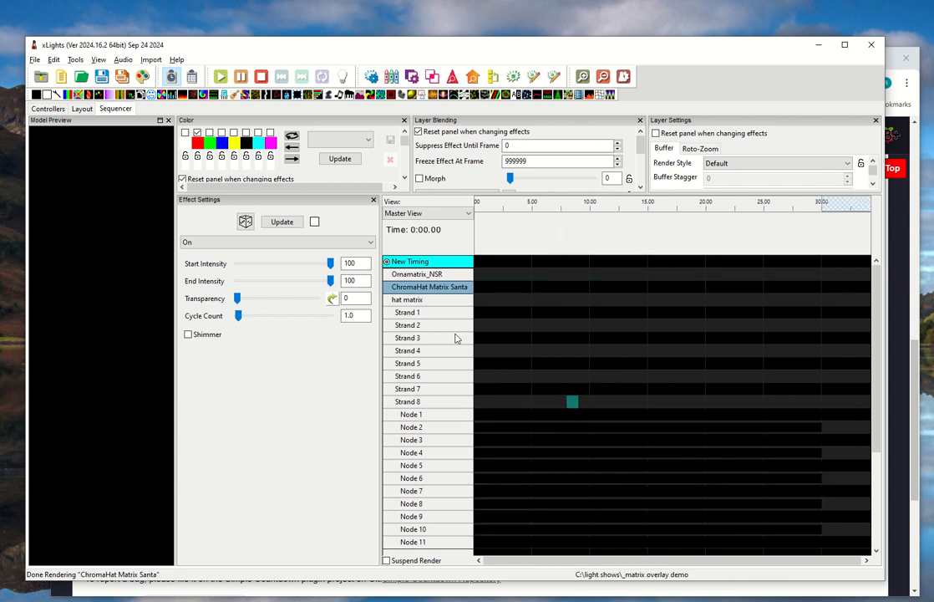
Collapse hat matrix's strands and add a Text effect about 11 seconds long to the hat matrix row.
scroll(498, 396, "down", 2)
scroll(485, 368, "up", 2)
double_click(431, 299)
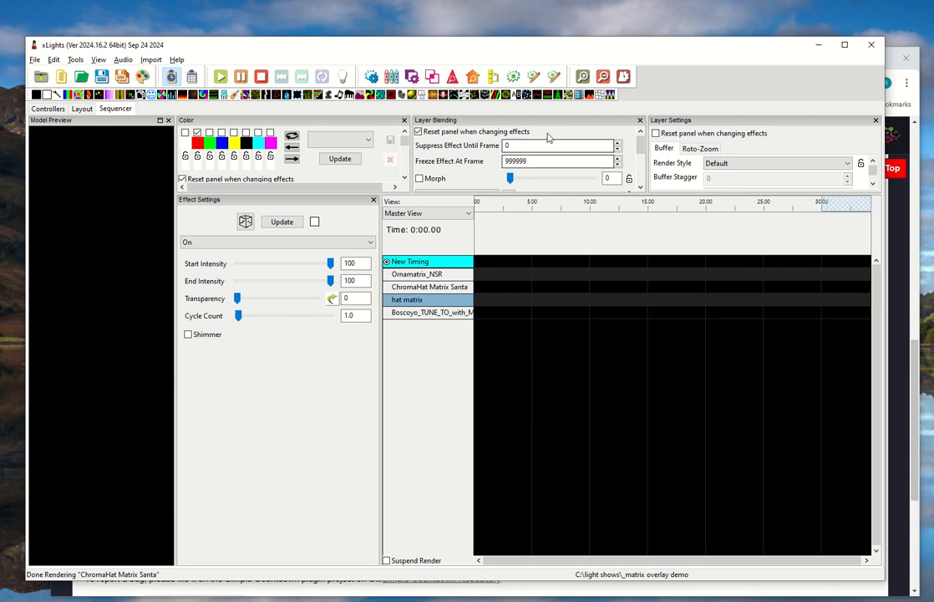
left_click_drag(550, 97, 615, 299)
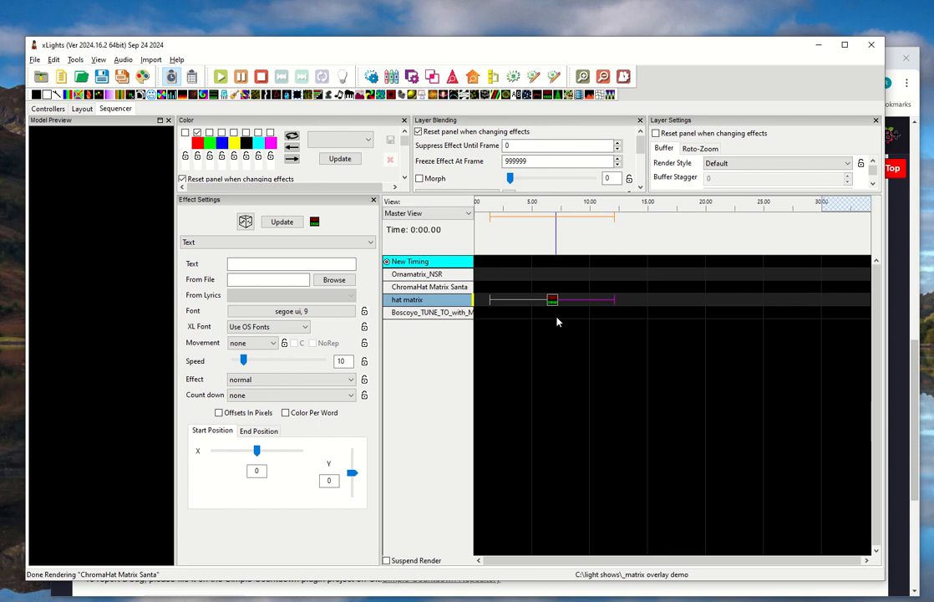
Expand ChromaHat Matrix Santa's submodels and set the text of hat matrix's Text effect to "This is fun".
double_click(429, 287)
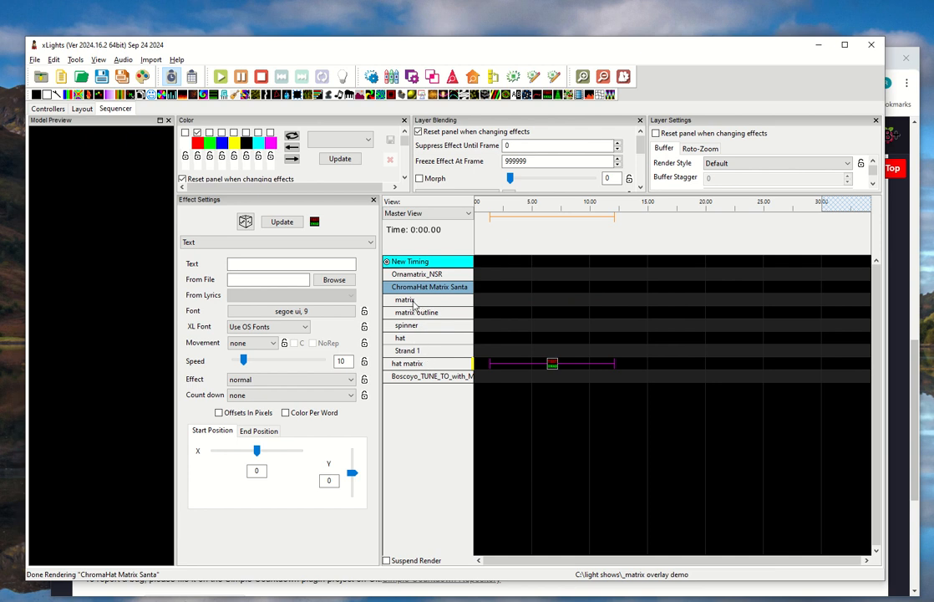
left_click(552, 366)
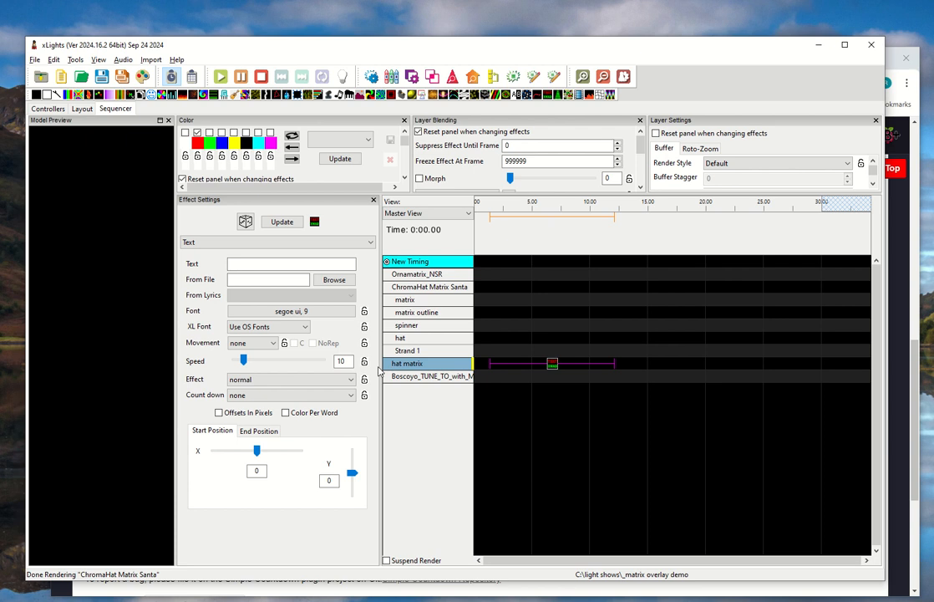
left_click(254, 265)
type("This is fun")
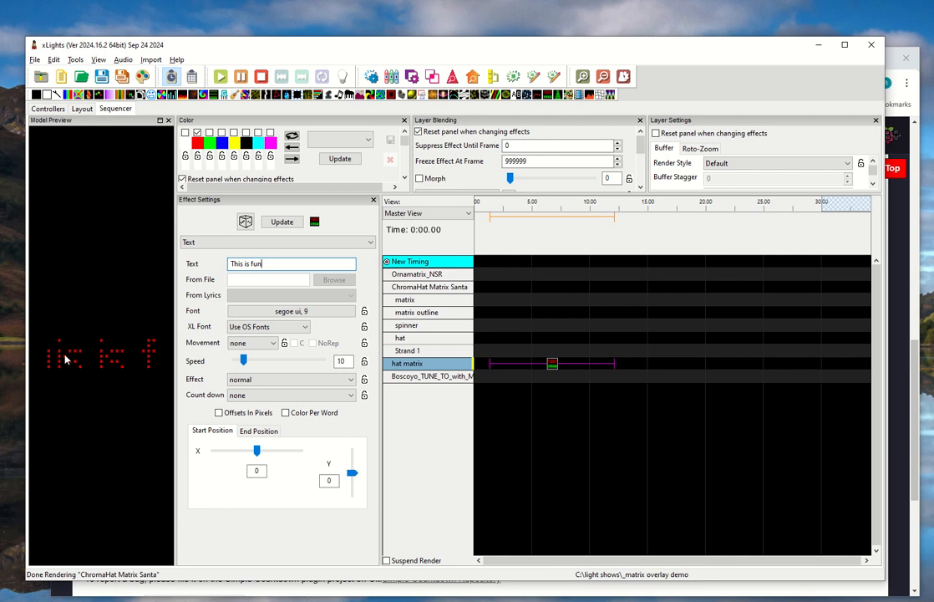
Try the XL fonts 8-8x8 Thin, 10-12x12 Bold, 8-8x8 Thin Vertical, 7-7x9 Thin and 6-6x6 Thin on the Text effect.
left_click(267, 326)
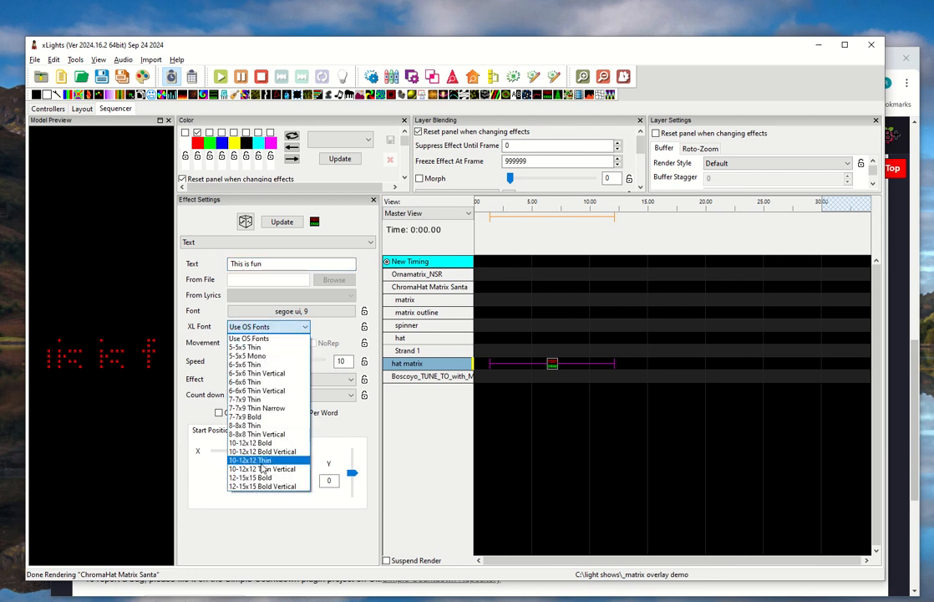
left_click(259, 426)
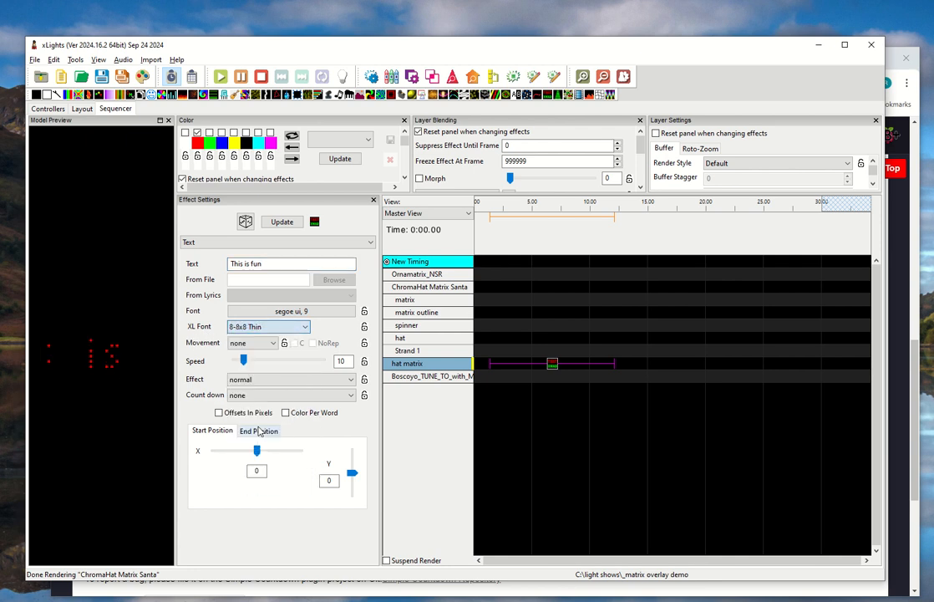
left_click(268, 326)
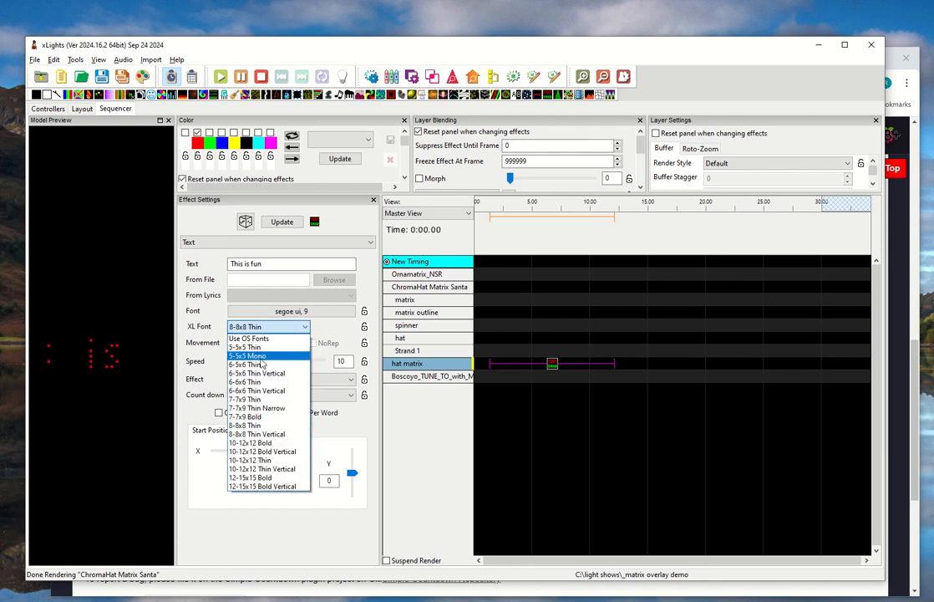
left_click(251, 442)
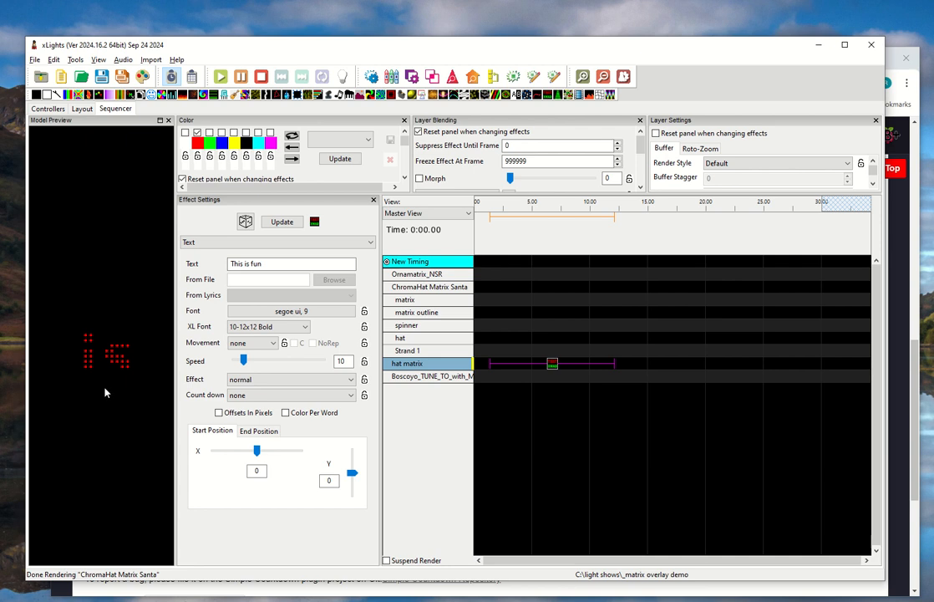
left_click(267, 326)
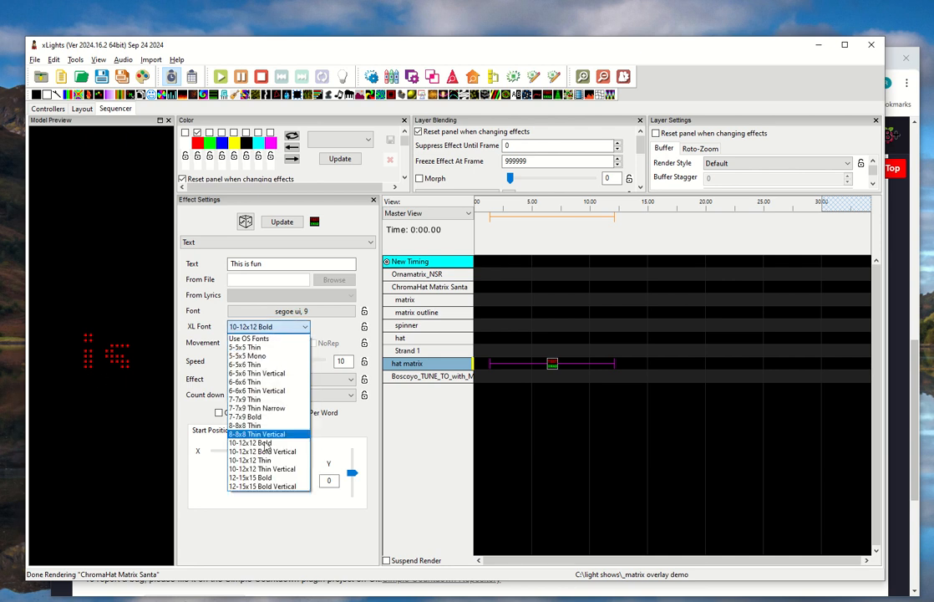
left_click(269, 436)
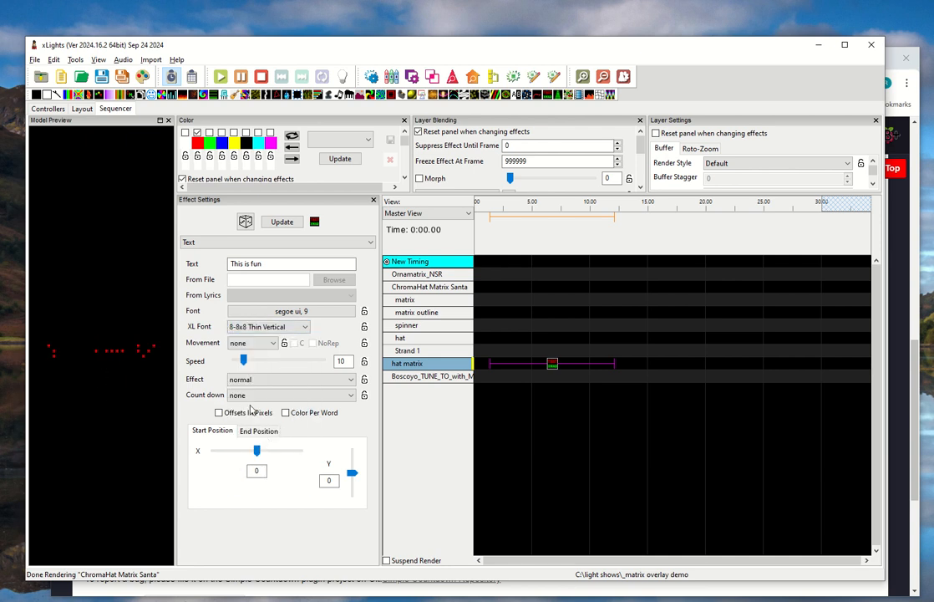
left_click(267, 326)
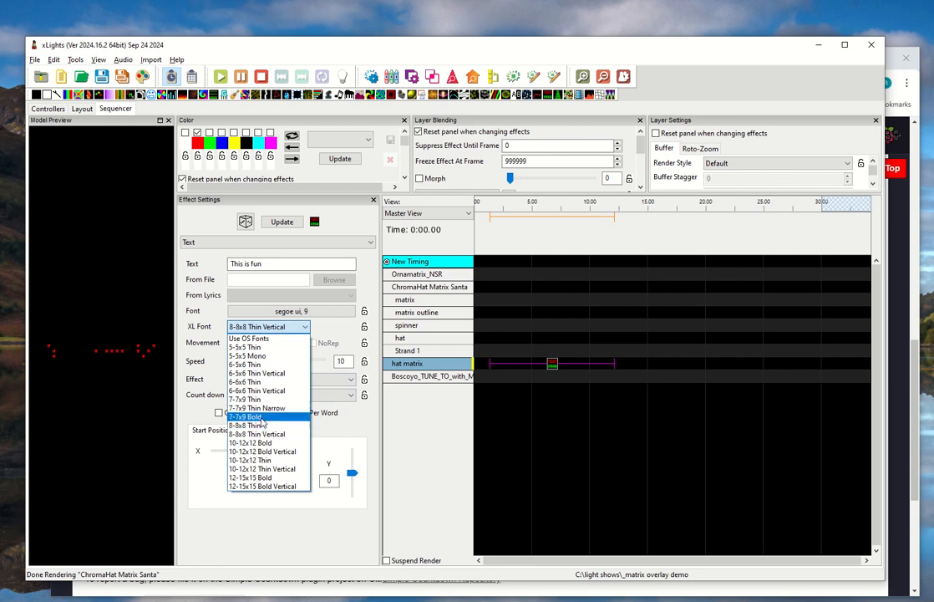
left_click(267, 401)
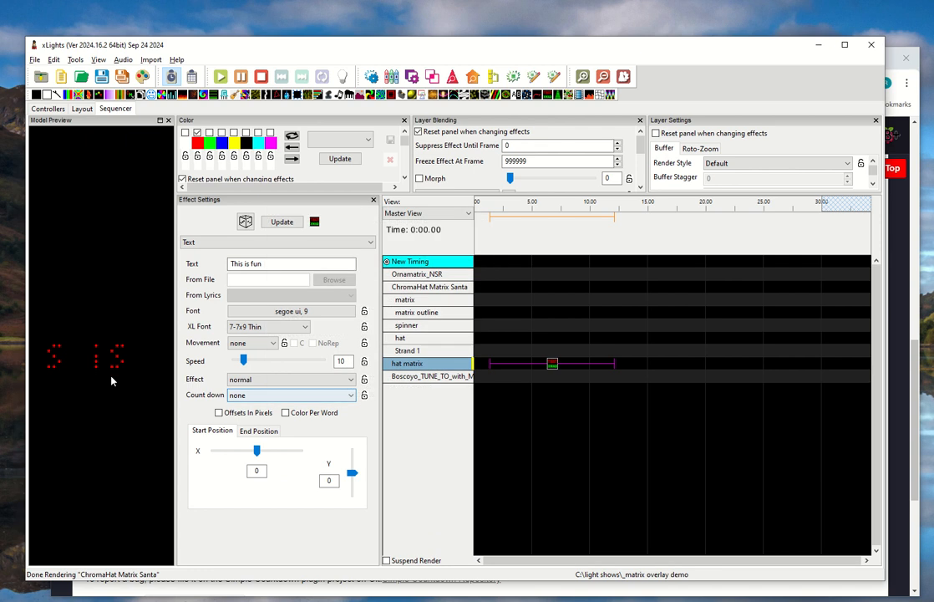
left_click(274, 326)
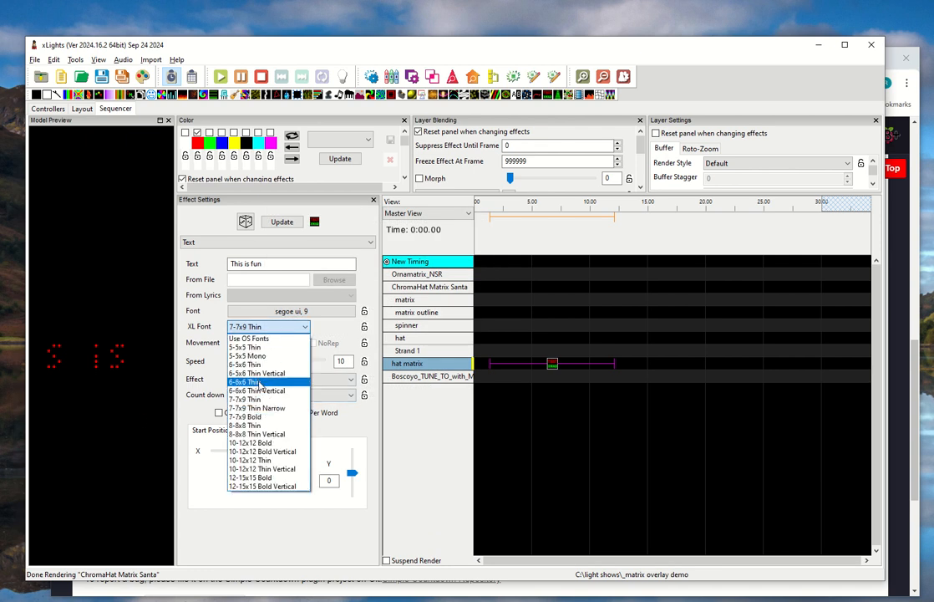
left_click(243, 350)
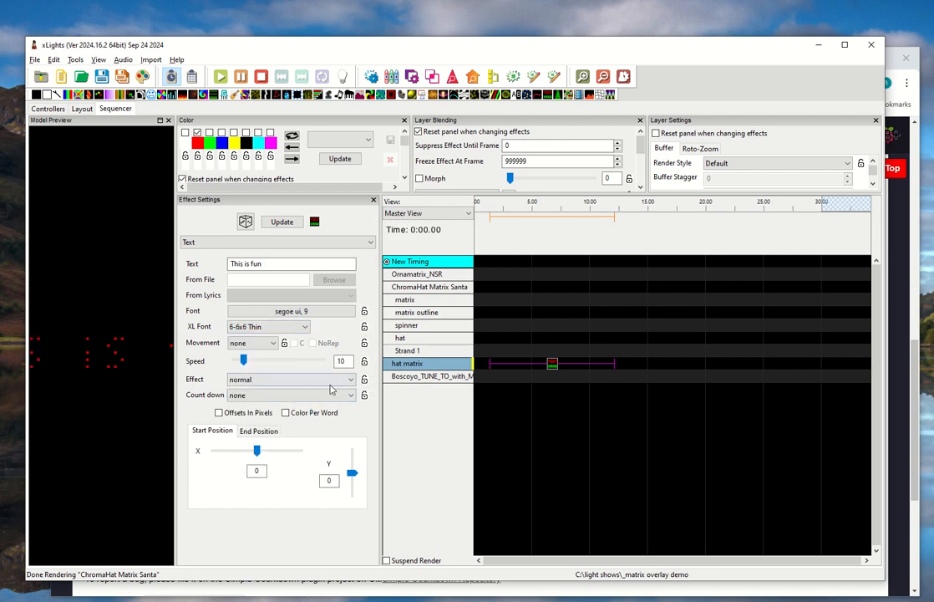
Set the Text effect's movement to left and its XL font to 8-8x8 Thin, and check it in the House Preview.
left_click(255, 342)
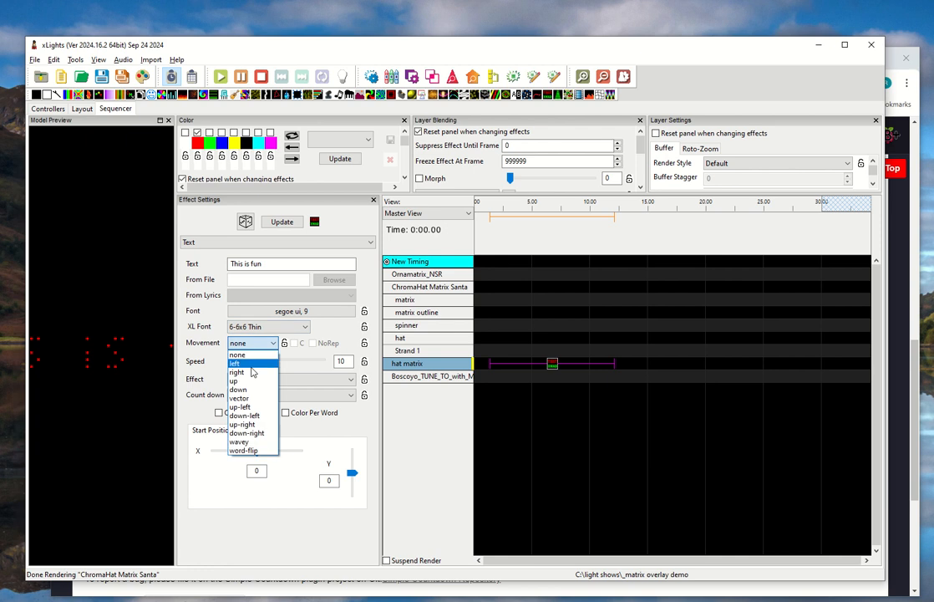
left_click(242, 363)
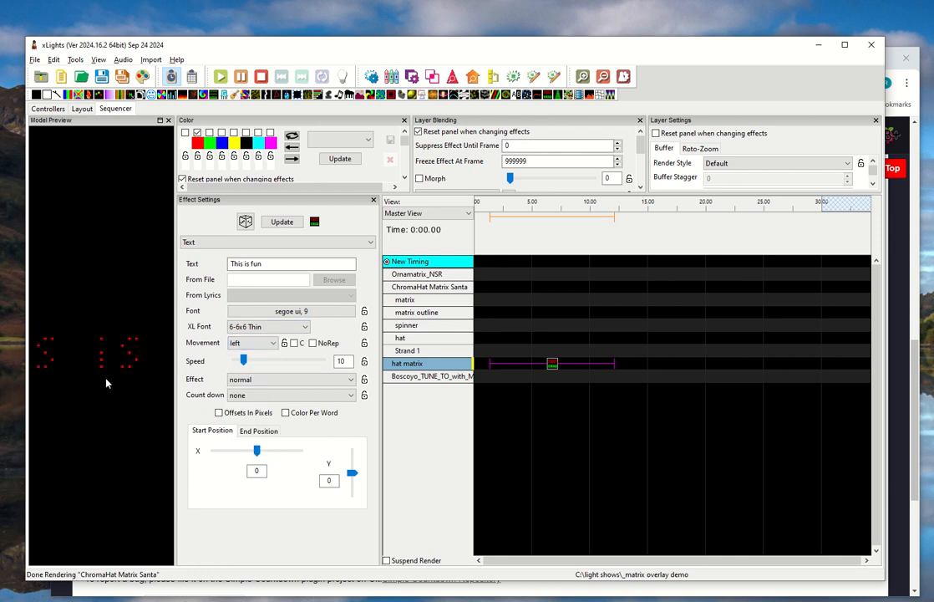
left_click(269, 327)
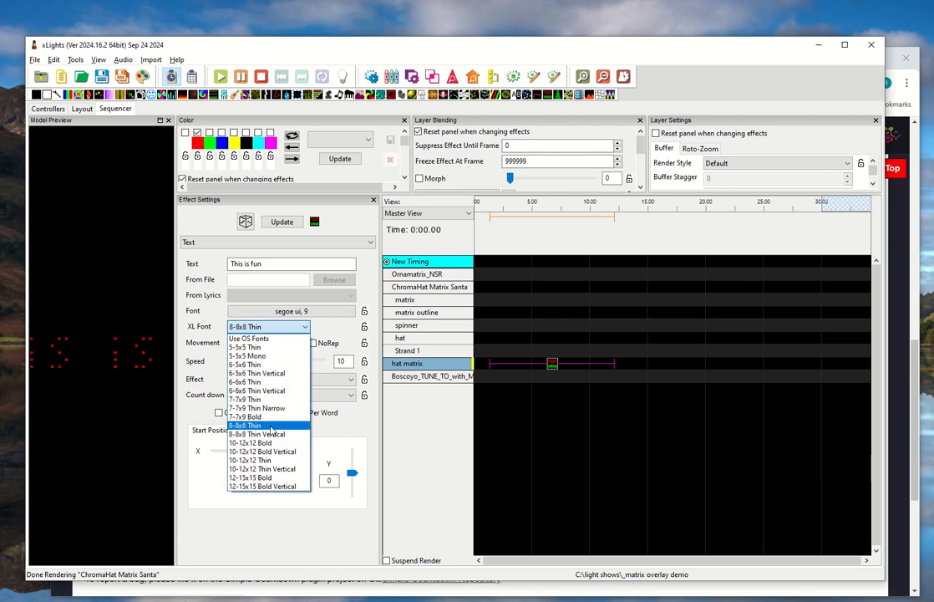
left_click(270, 427)
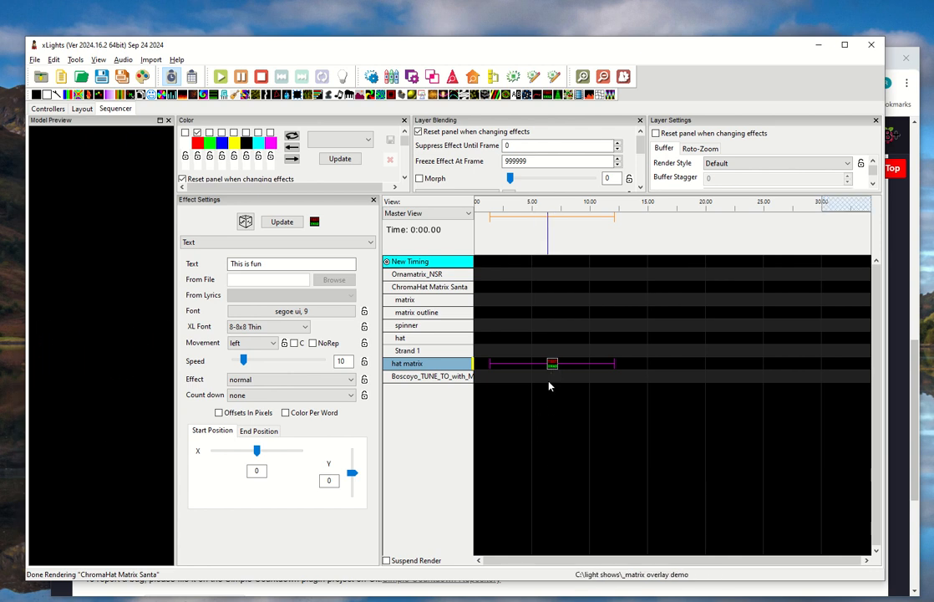
left_click(473, 78)
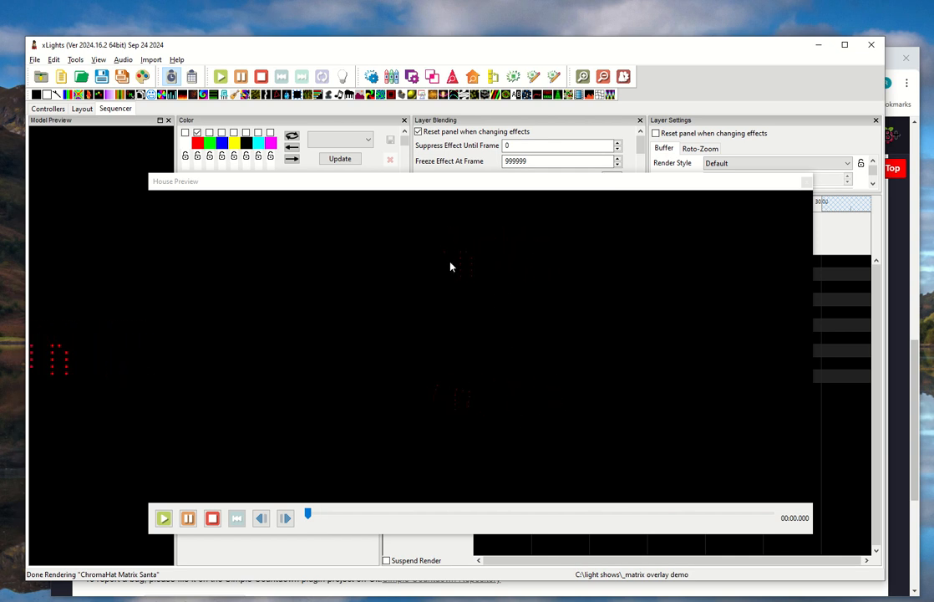
left_click(807, 182)
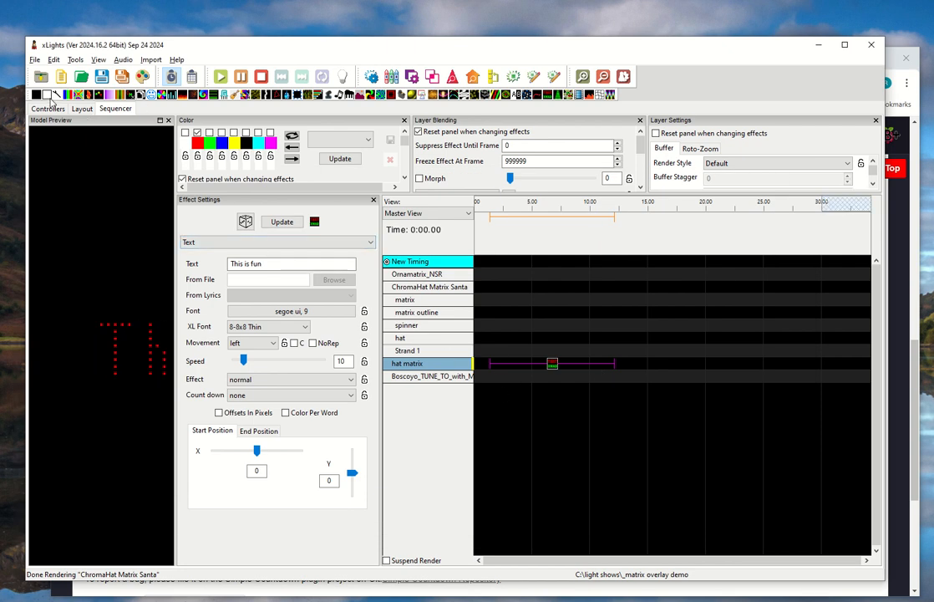
Add a white On effect about 12 seconds long to the ChromaHat Matrix Santa row, overlapping hat matrix's text.
left_click_drag(46, 95, 641, 287)
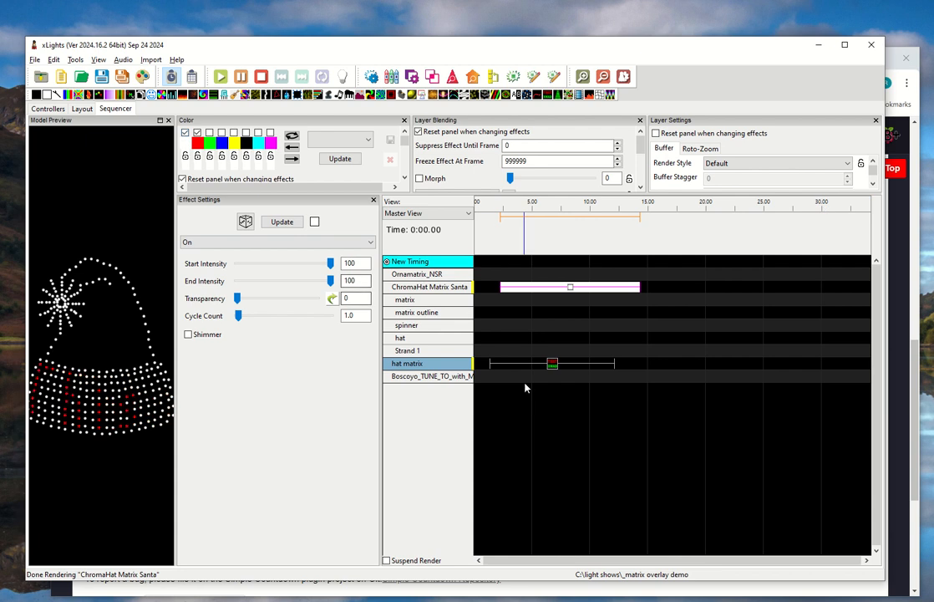
Recolor ChromaHat Matrix Santa's On effect red and hat matrix's Text effect white only, and check both in the House Preview.
left_click(552, 365)
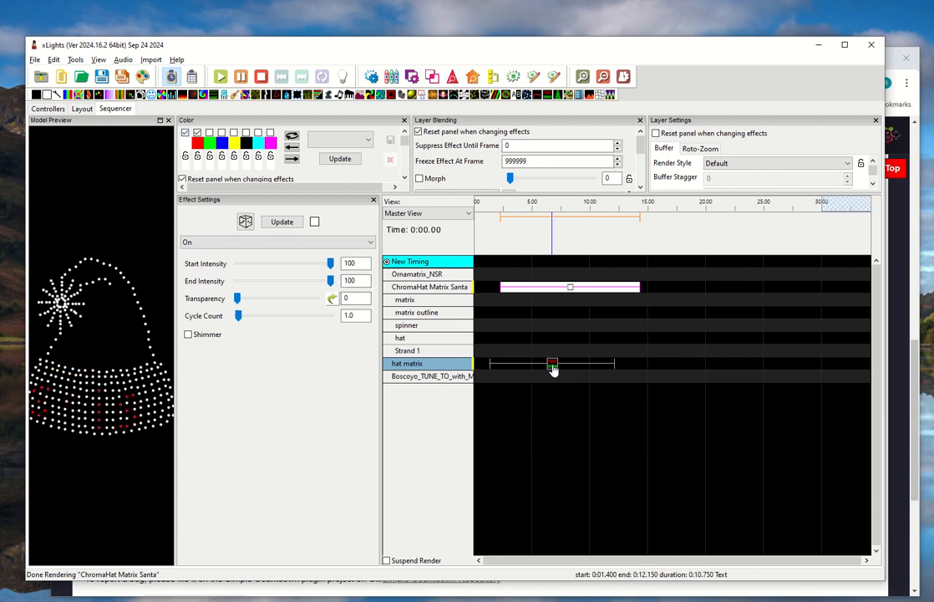
left_click(570, 287)
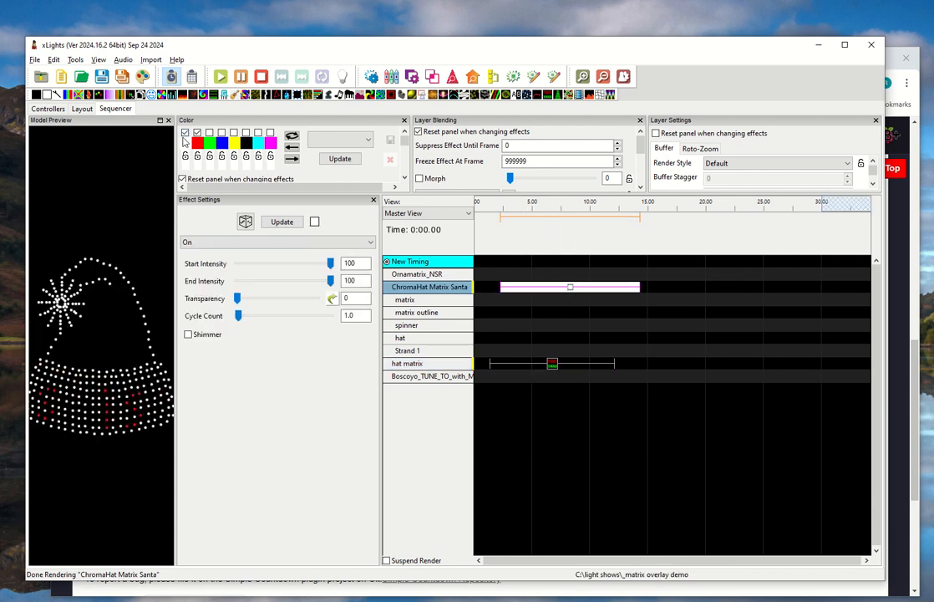
left_click(552, 365)
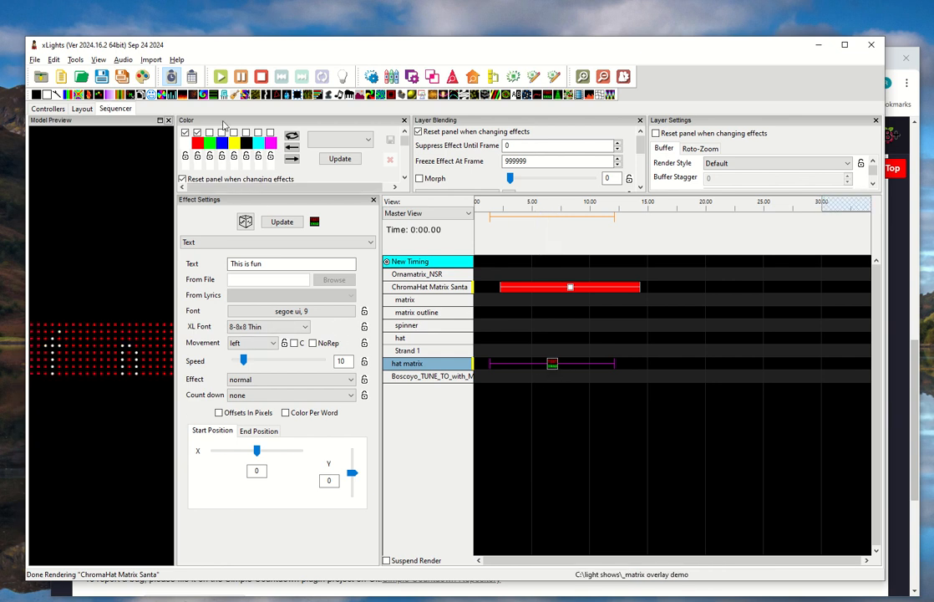
left_click(473, 76)
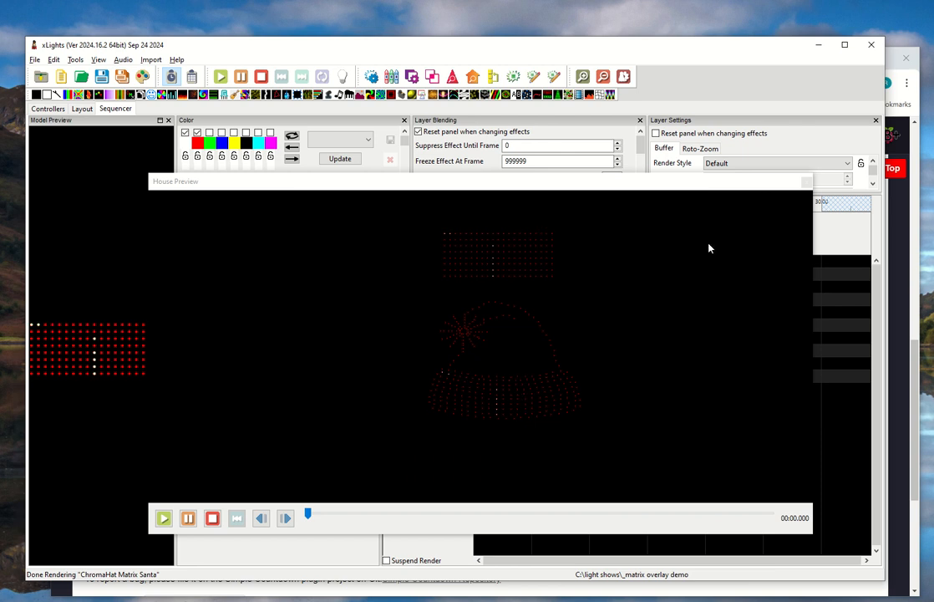
left_click(807, 182)
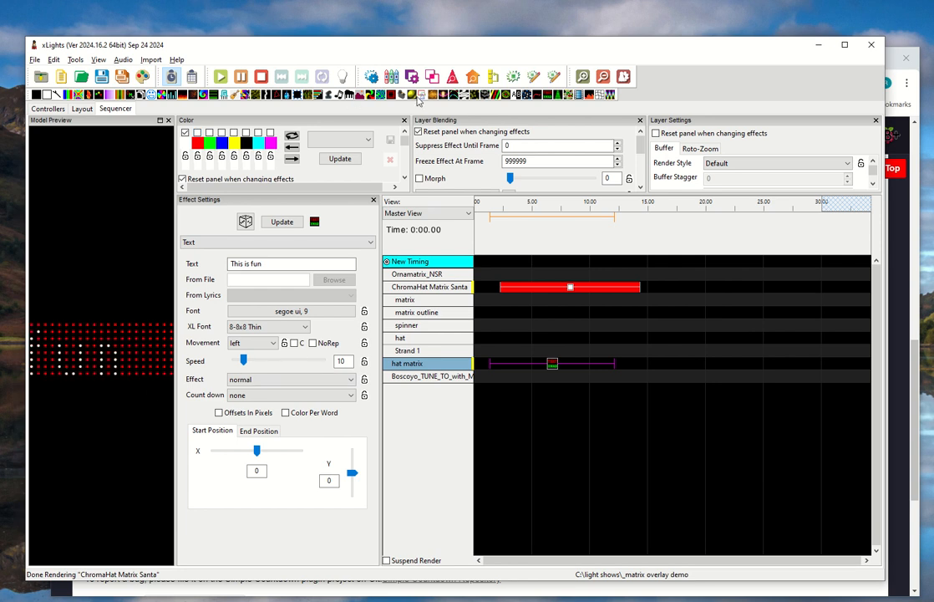
left_click(473, 77)
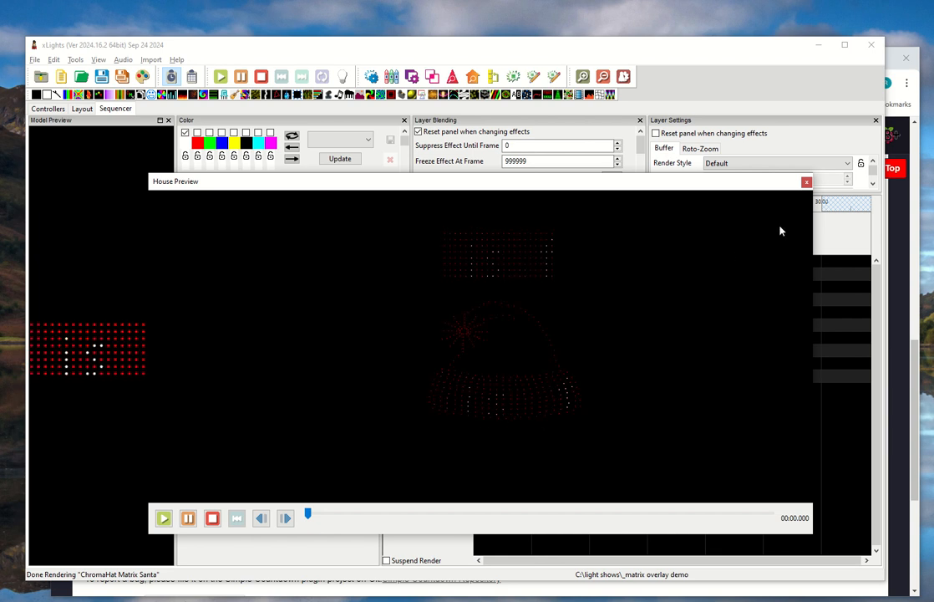
left_click(806, 183)
Shift hat matrix's Text effect to start at 2.9 s, within the red On effect, and check it in the House Preview.
left_click(552, 364)
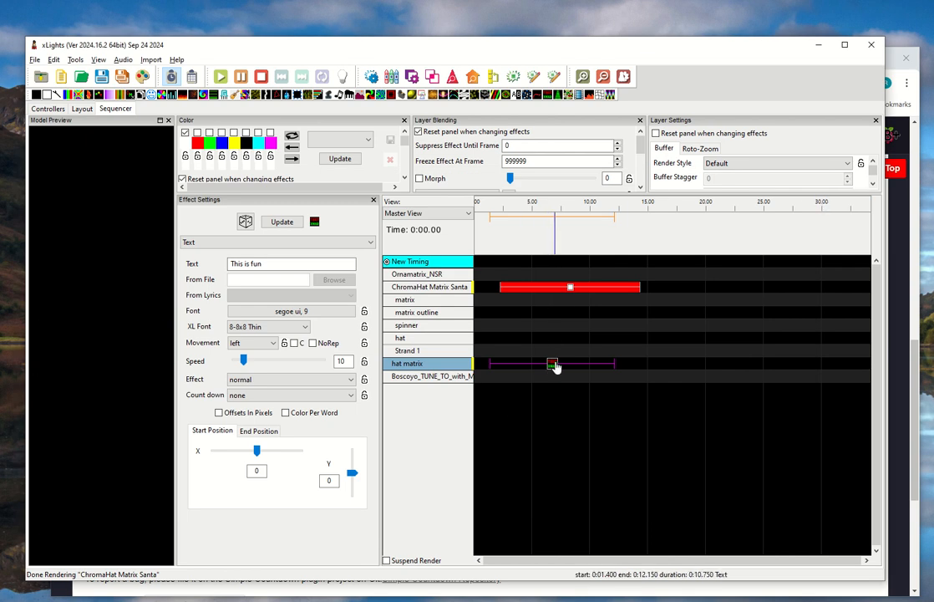
left_click_drag(554, 365, 569, 364)
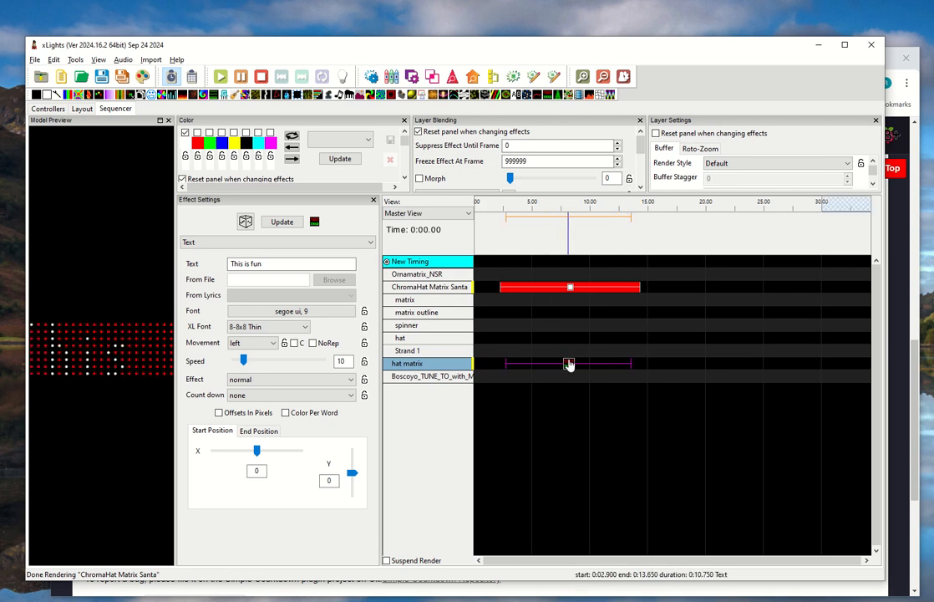
left_click(474, 77)
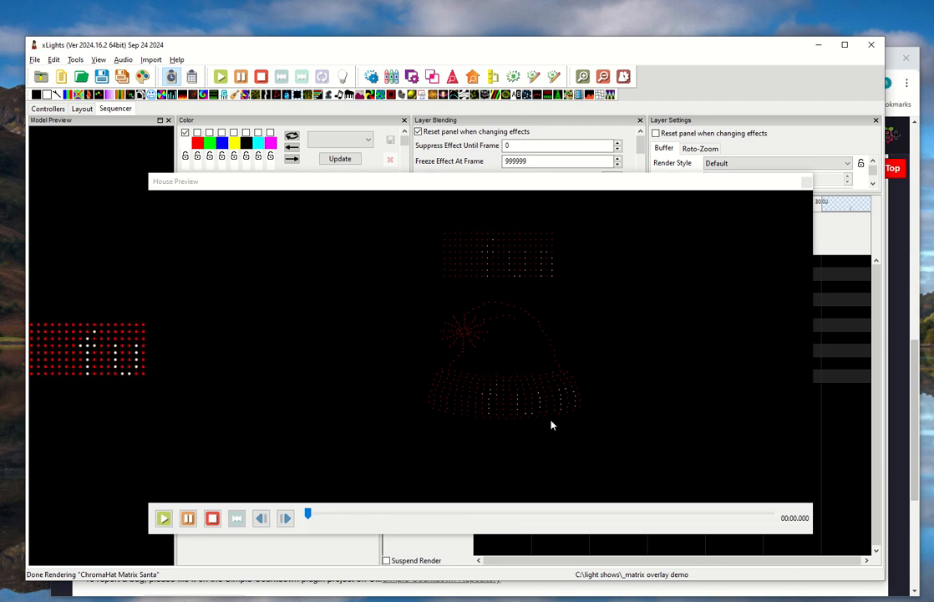
left_click(807, 181)
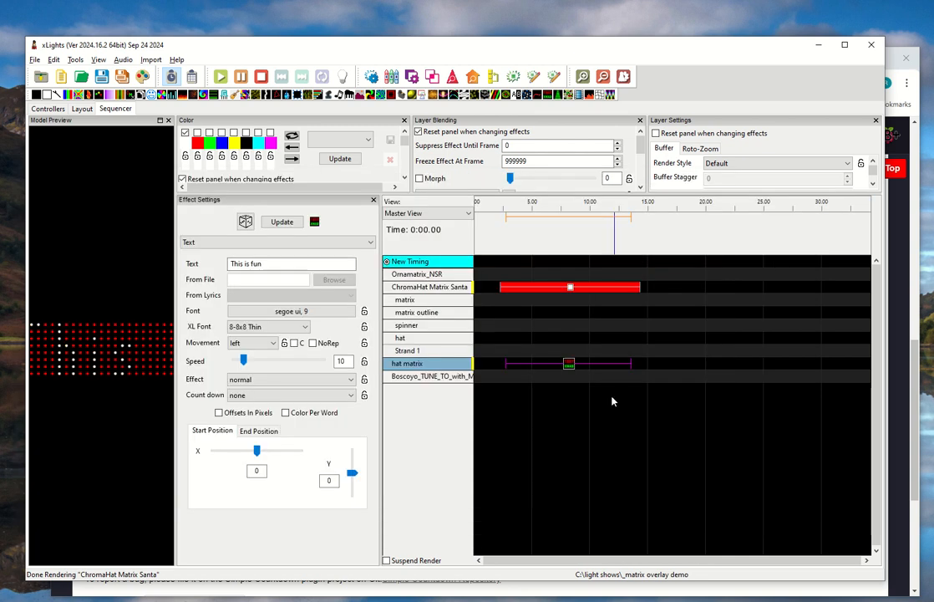
Move the Text effect from hat matrix to the matrix submodel, spanning 2.4 to 14.25 s, and check it in the House Preview.
left_click(569, 365)
key("Delete")
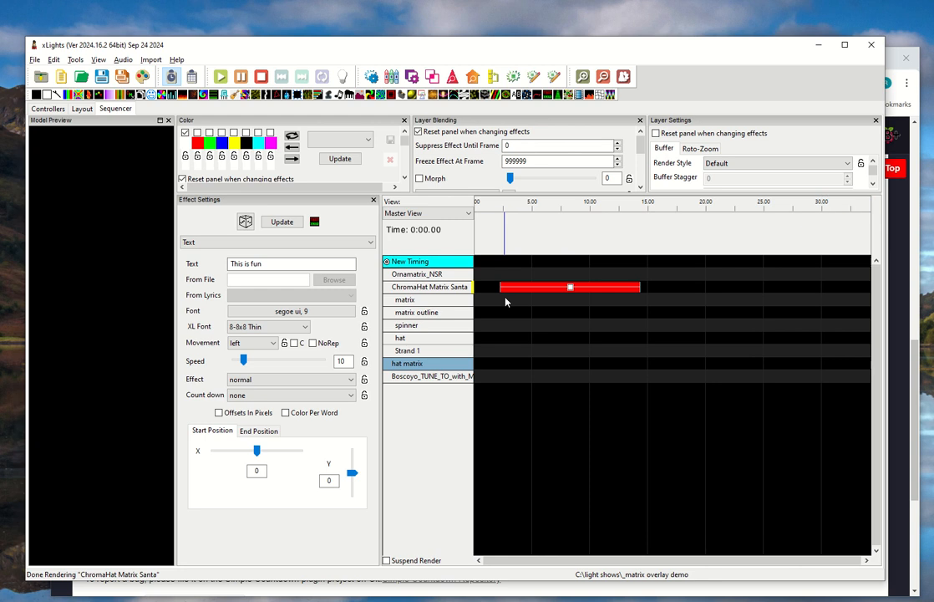
left_click(547, 300)
key("ctrl+v")
left_click_drag(605, 300, 564, 308)
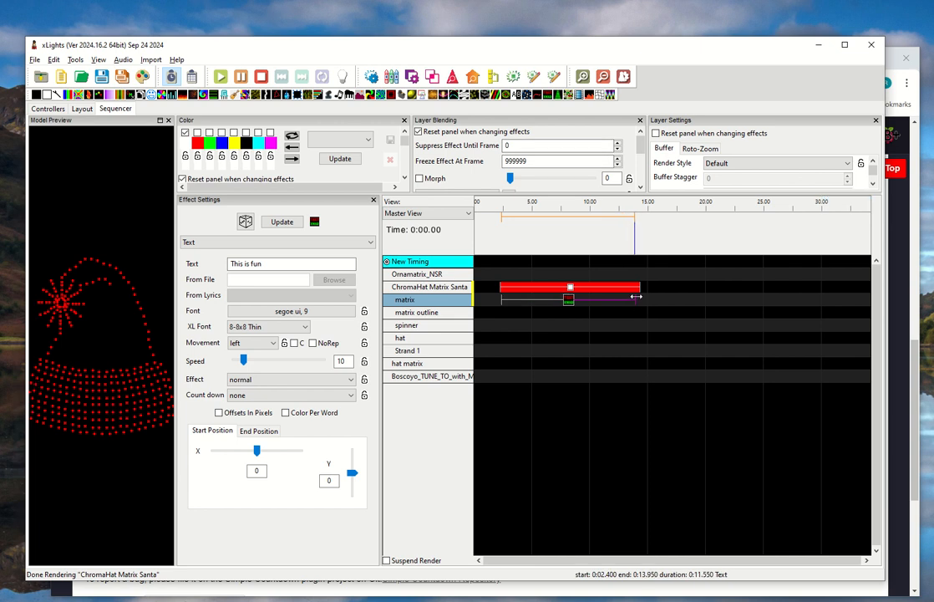
left_click_drag(627, 299, 639, 297)
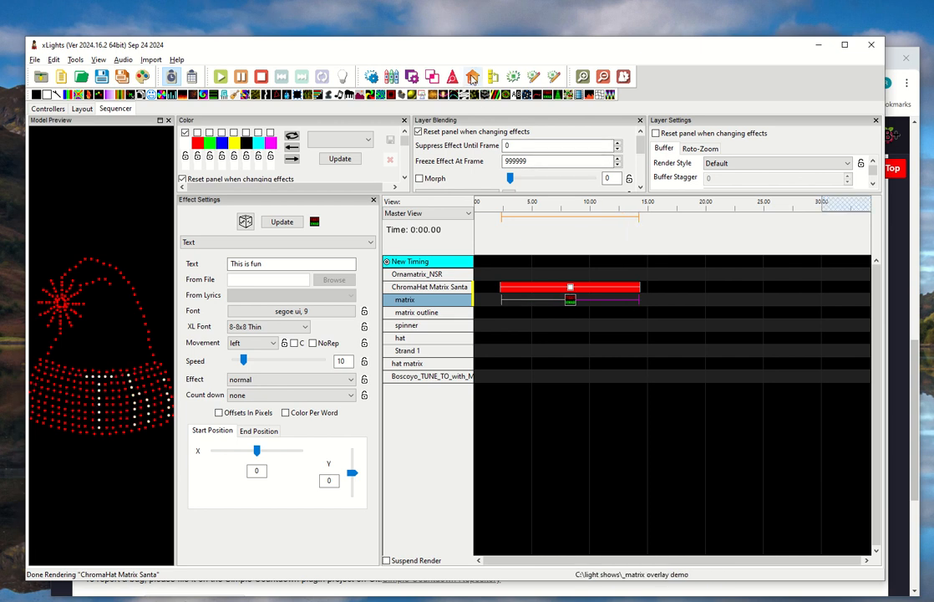
left_click(473, 77)
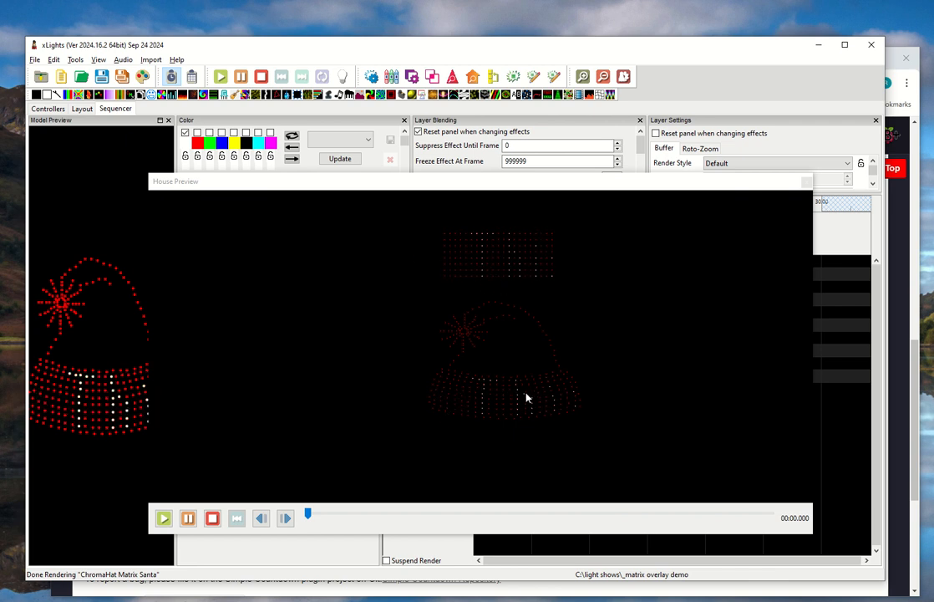
left_click(807, 181)
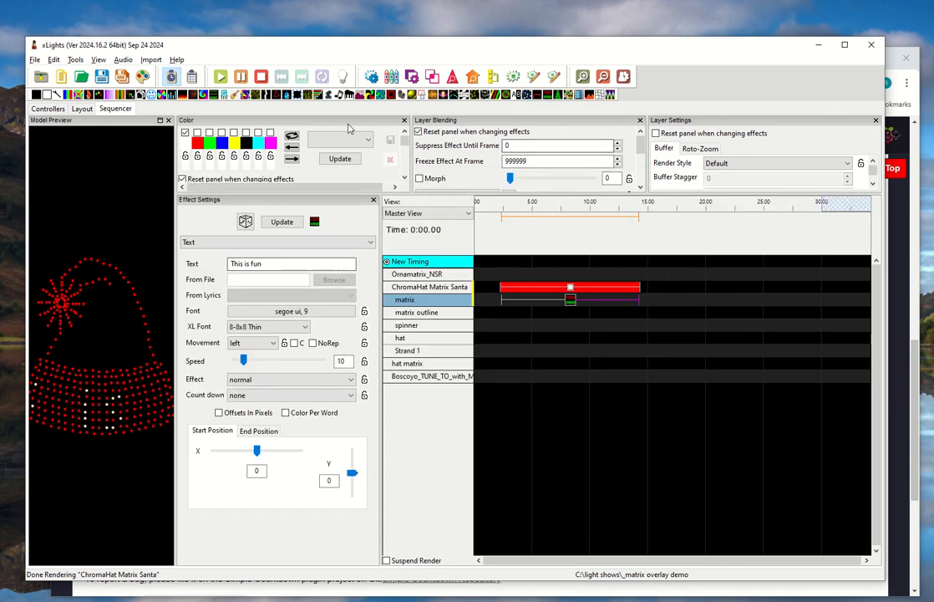
Move the Text effect back to the hat matrix row and start it and ChromaHat Matrix Santa's On effect at 0 s.
left_click(592, 376)
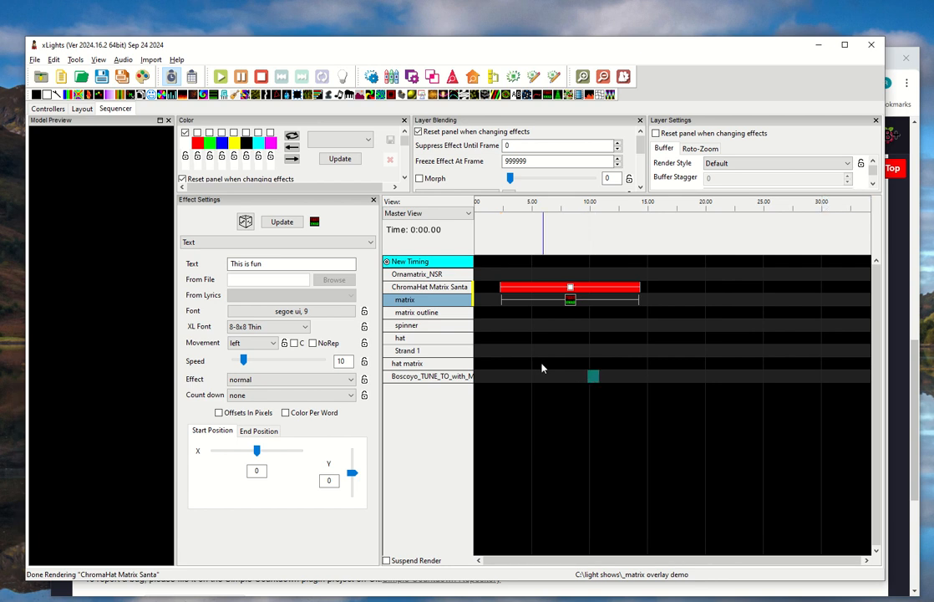
left_click(569, 303)
key("ctrl+x")
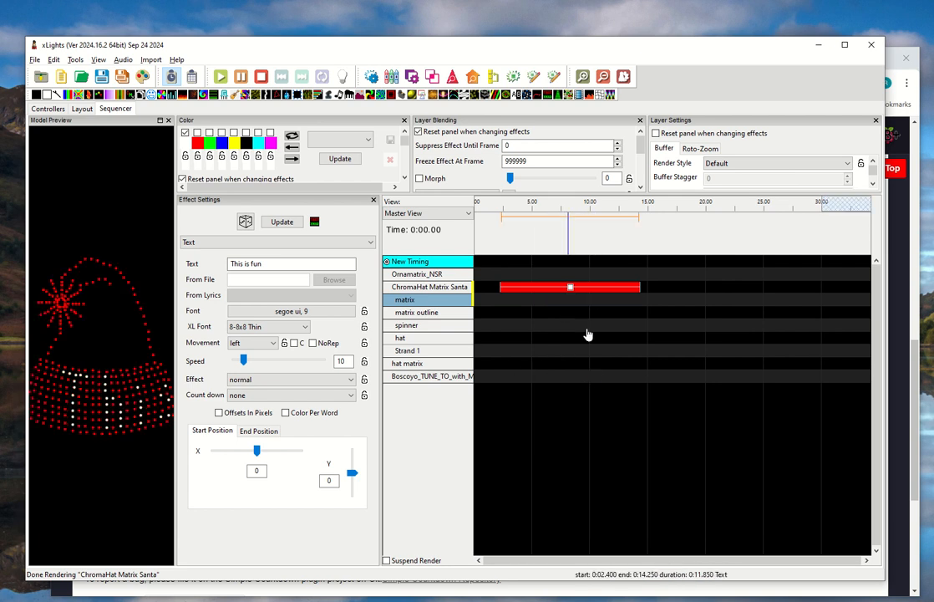
key("ctrl+v")
left_click_drag(600, 365, 538, 372)
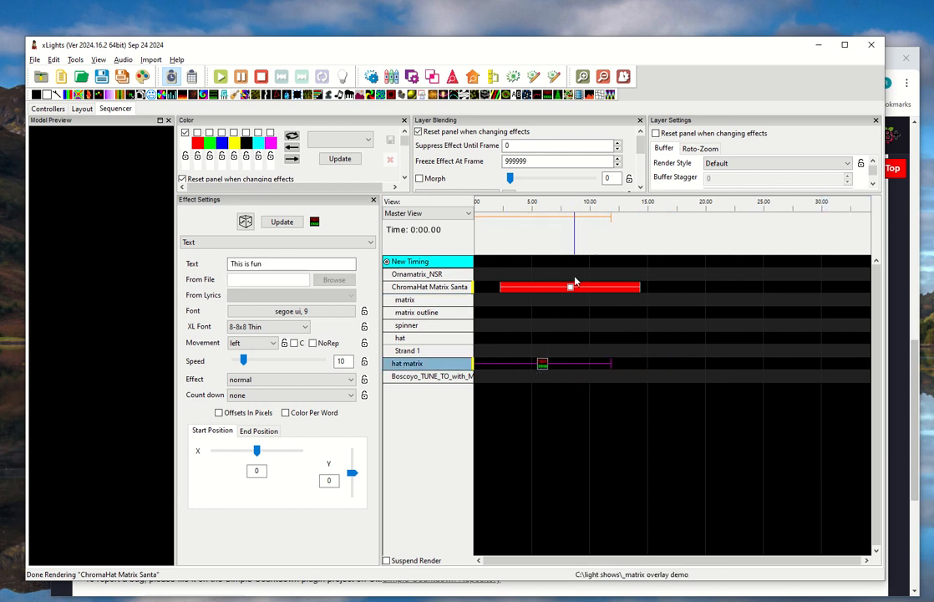
left_click_drag(572, 287, 544, 286)
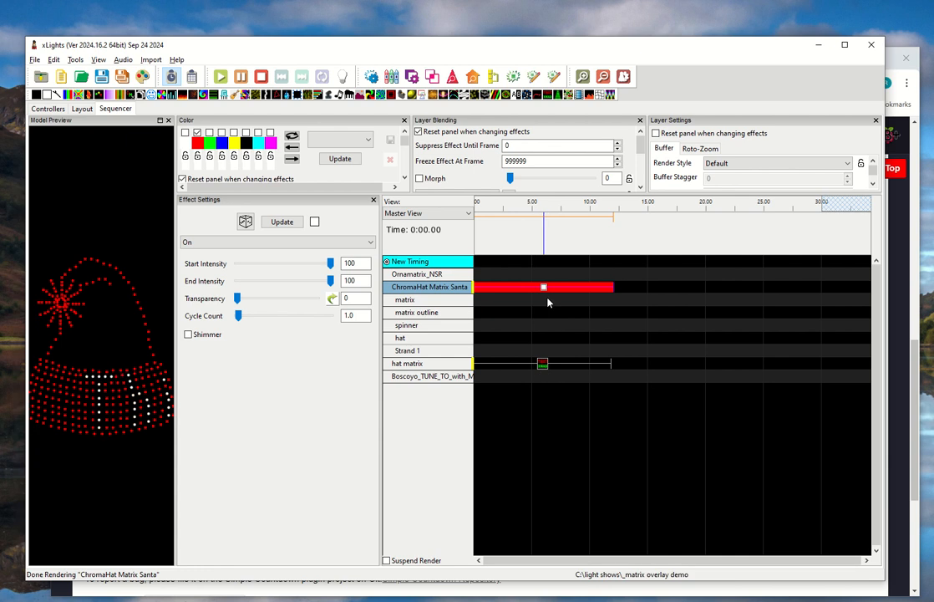
Preview hat matrix's Text effect and collapse ChromaHat Matrix Santa's submodels in the sequencer.
left_click(427, 365)
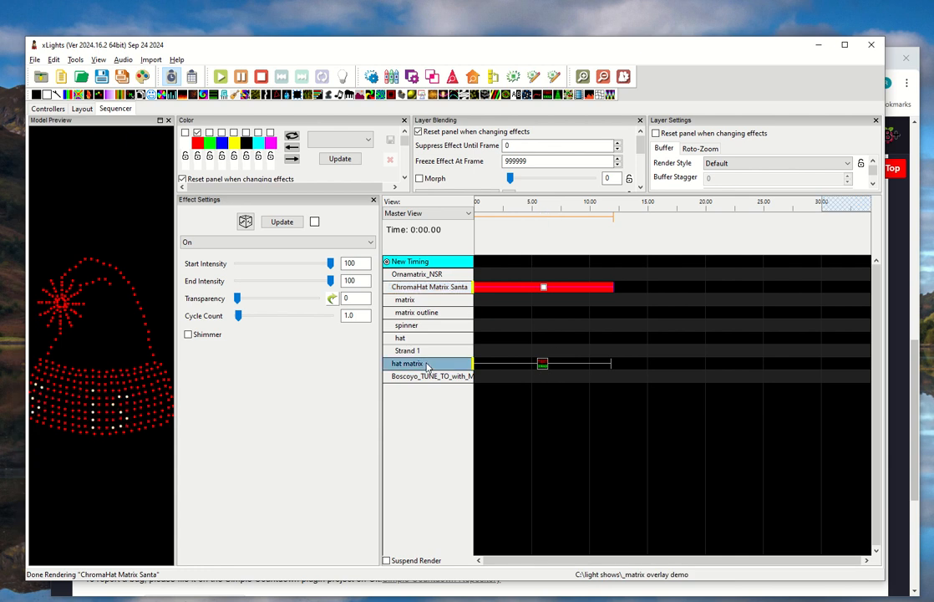
left_click(543, 365)
left_click_drag(542, 367, 493, 368)
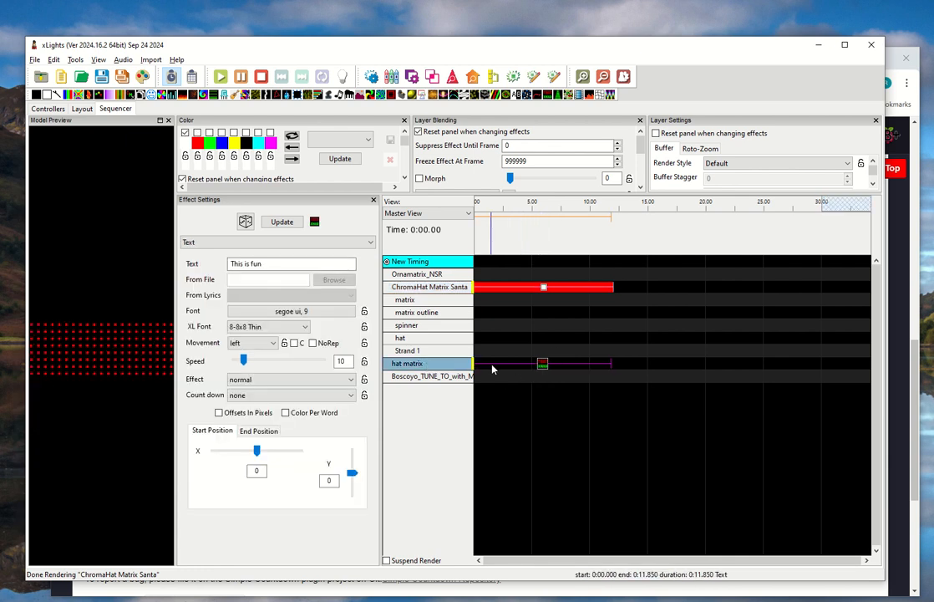
double_click(398, 287)
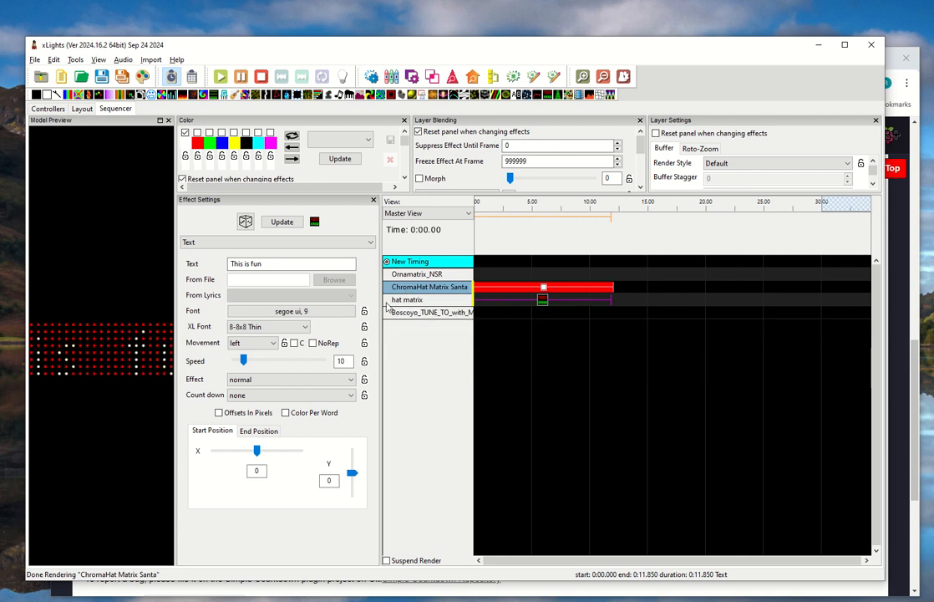
left_click(404, 305)
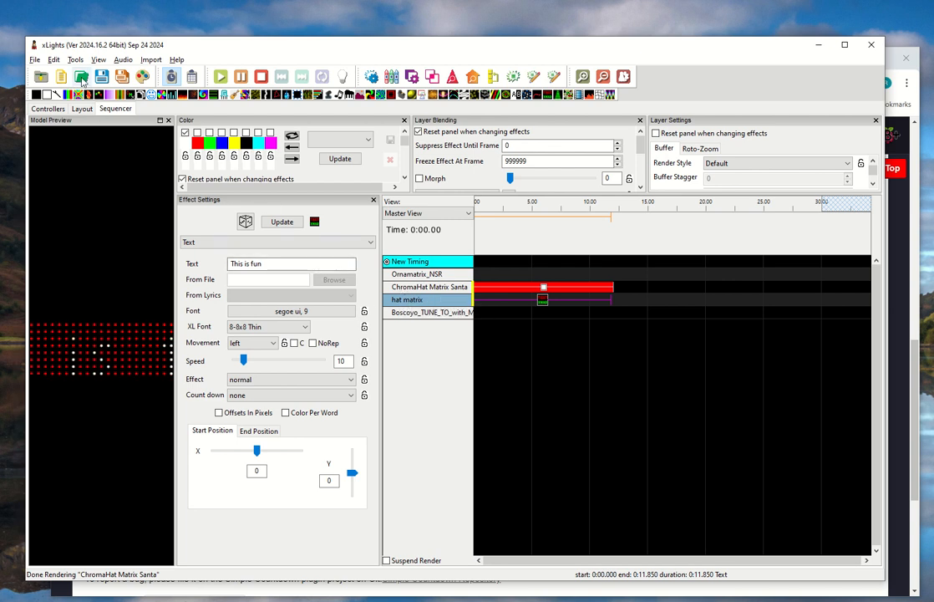
Upload all models to testpi3 through FPP Connect without saving the open sequence.
left_click(76, 61)
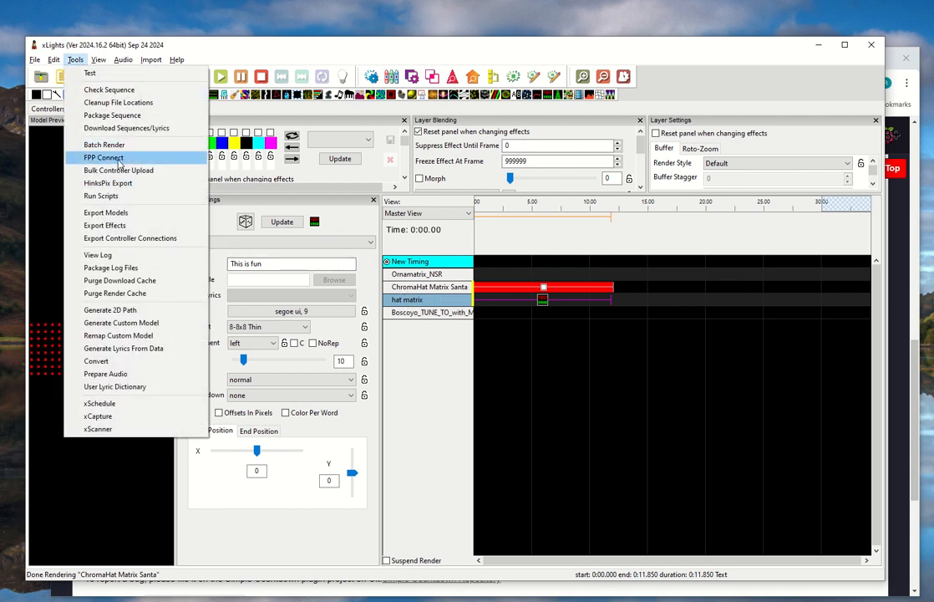
left_click(104, 158)
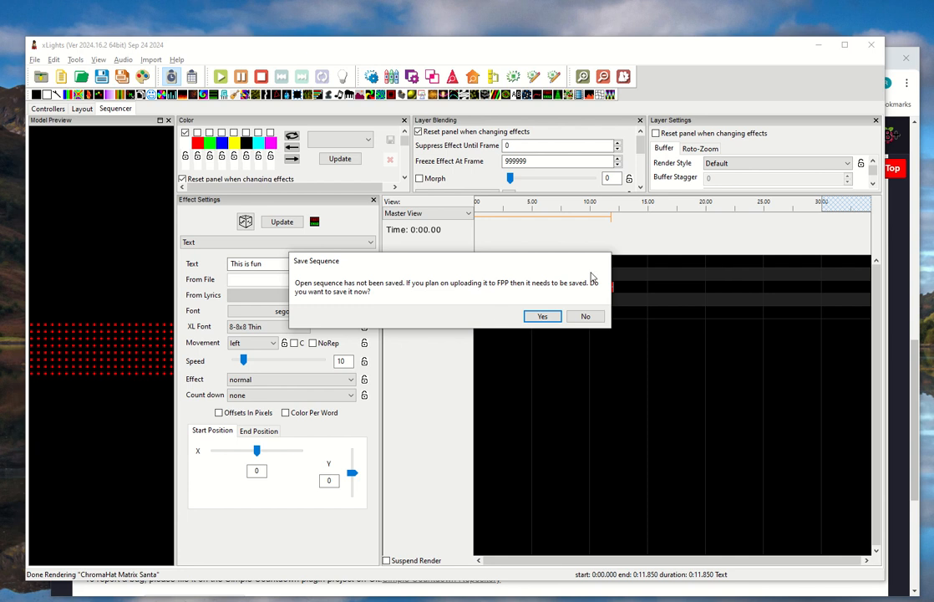
left_click(585, 317)
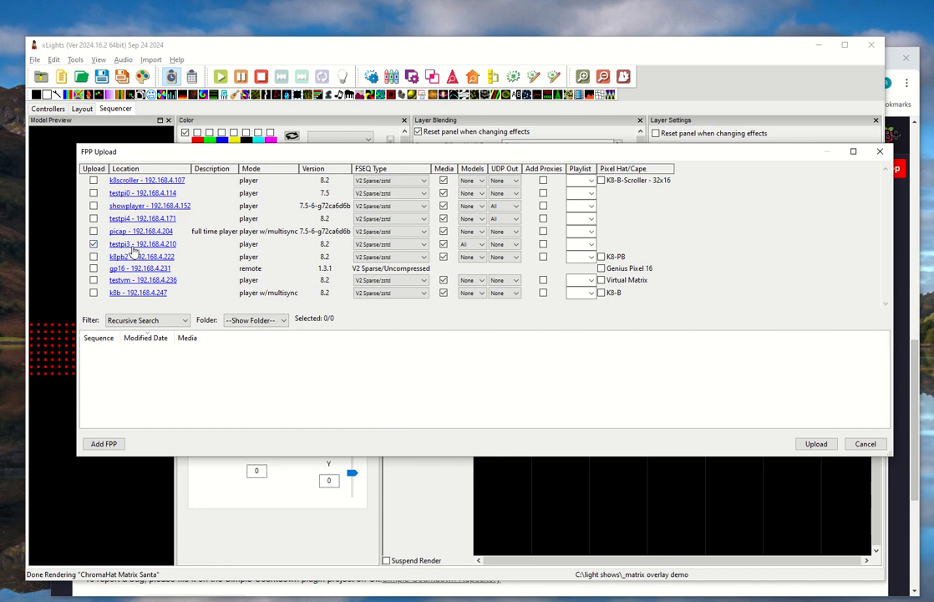
left_click(475, 246)
left_click(472, 261)
left_click(817, 444)
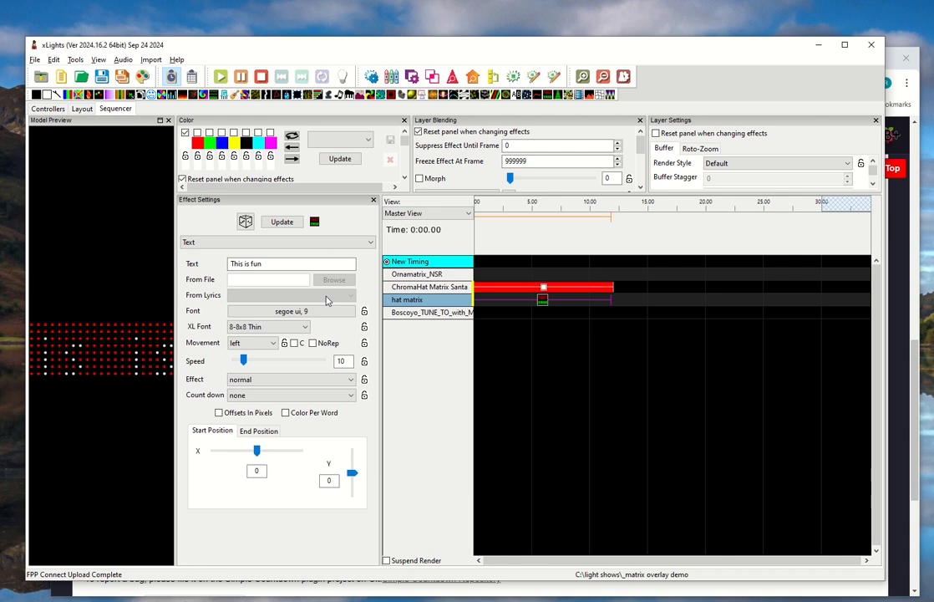
Switch to the testpi3 FPP page in the browser and open its Pixel Overlay Models.
key("alt+Tab")
key("Tab")
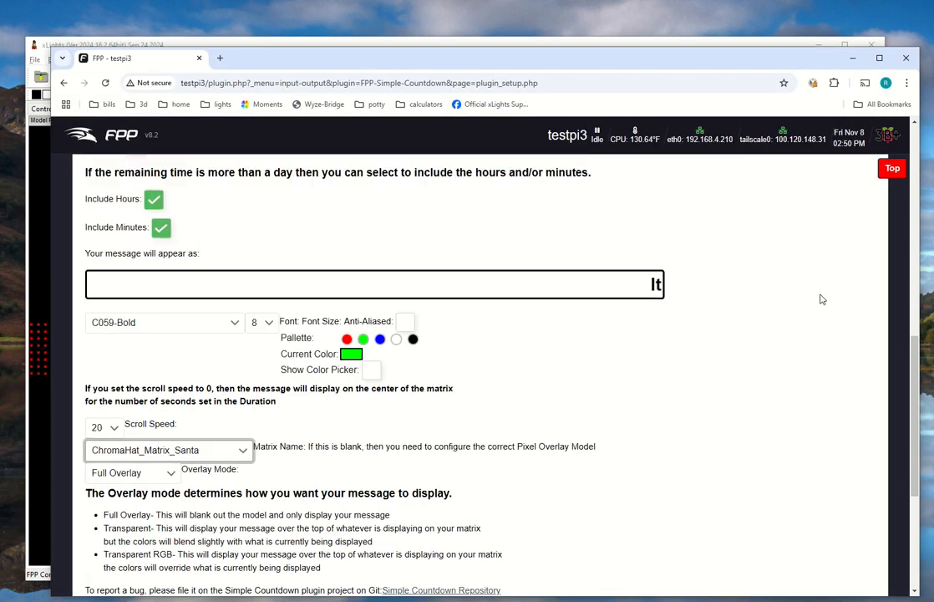
scroll(820, 291, "up", 10)
left_click(799, 192)
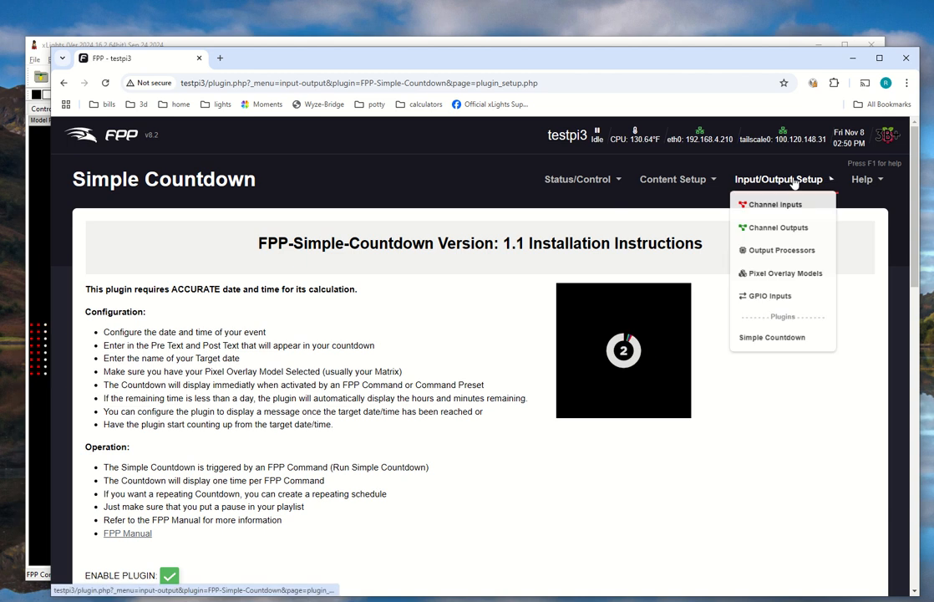
left_click(767, 283)
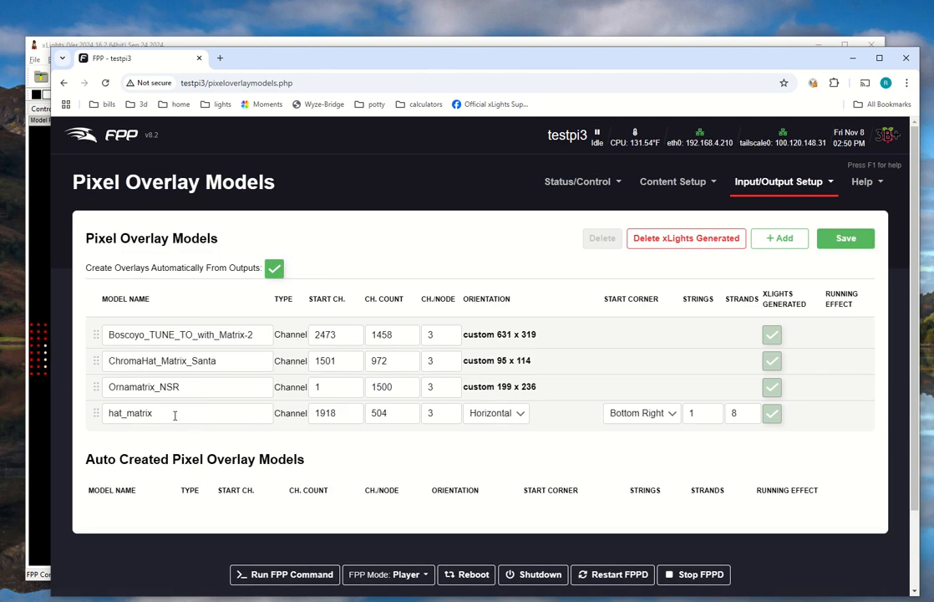
Compare hat_matrix's name and start channel in FPP with hat matrix's start channel in the xLights layout.
left_click_drag(174, 416, 105, 413)
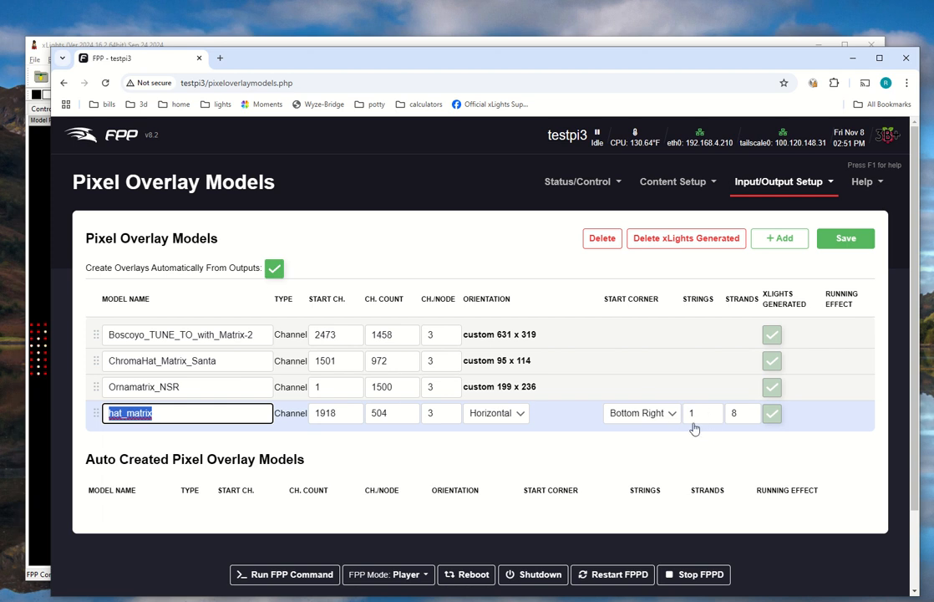
left_click(326, 415)
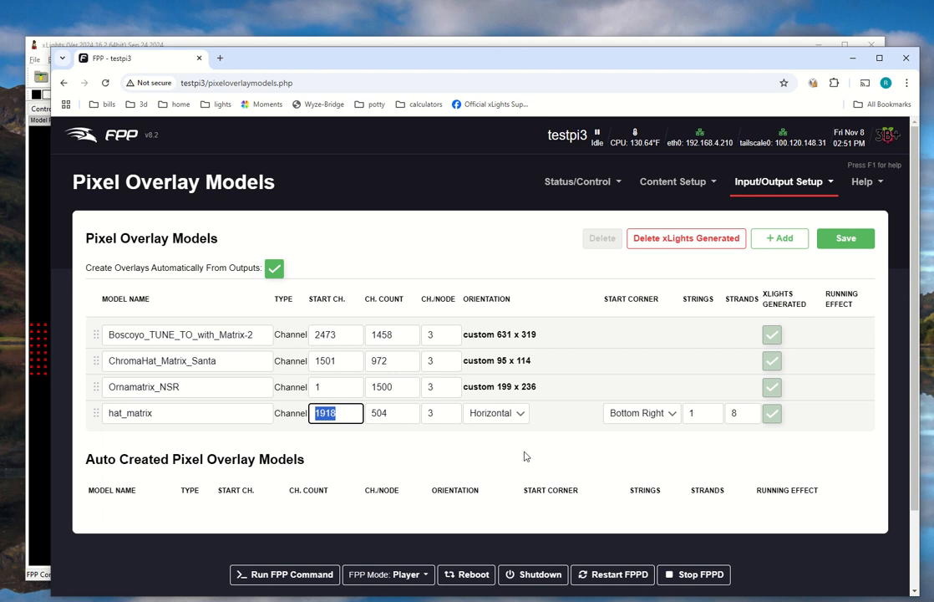
key("alt+Tab")
left_click(81, 110)
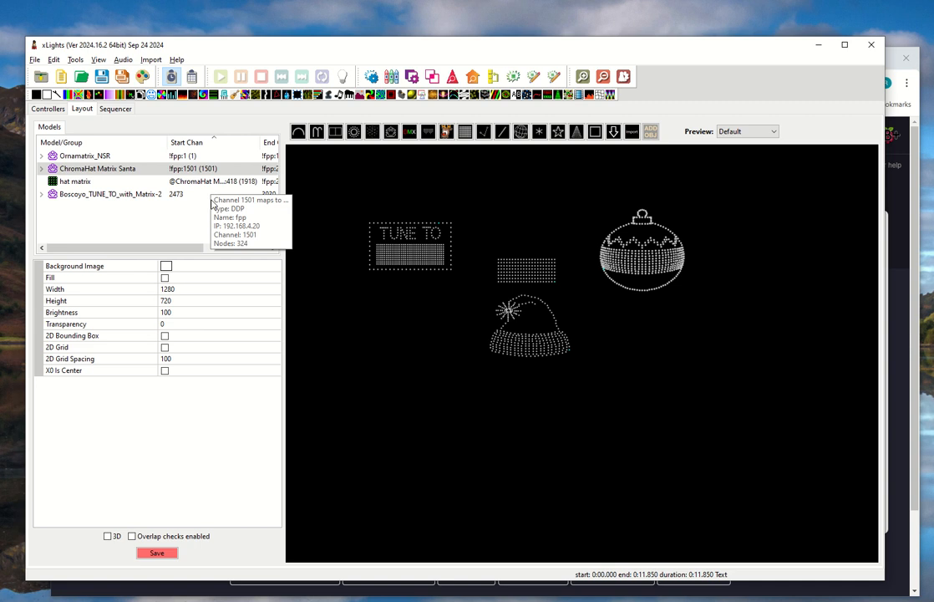
left_click(235, 182)
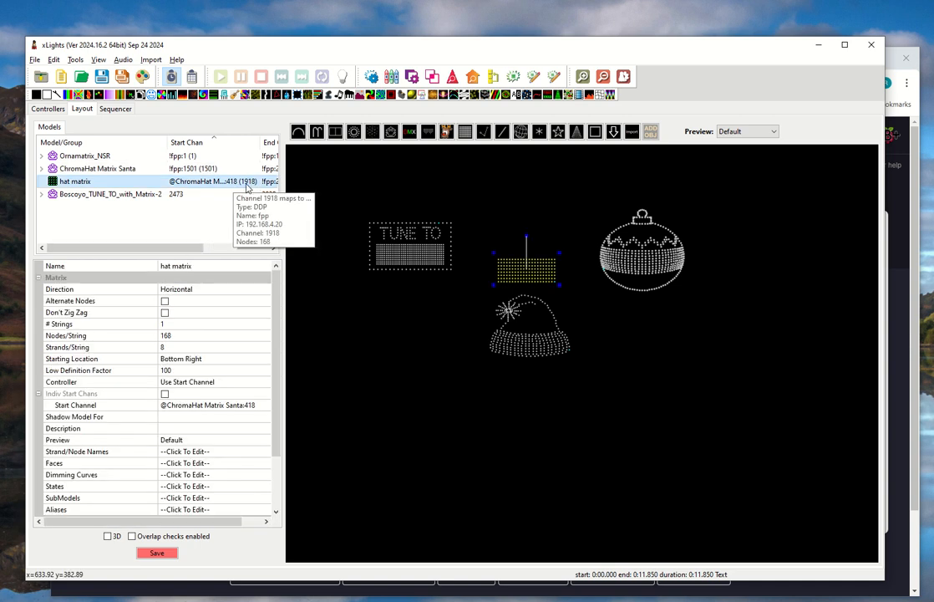
key("alt+Tab")
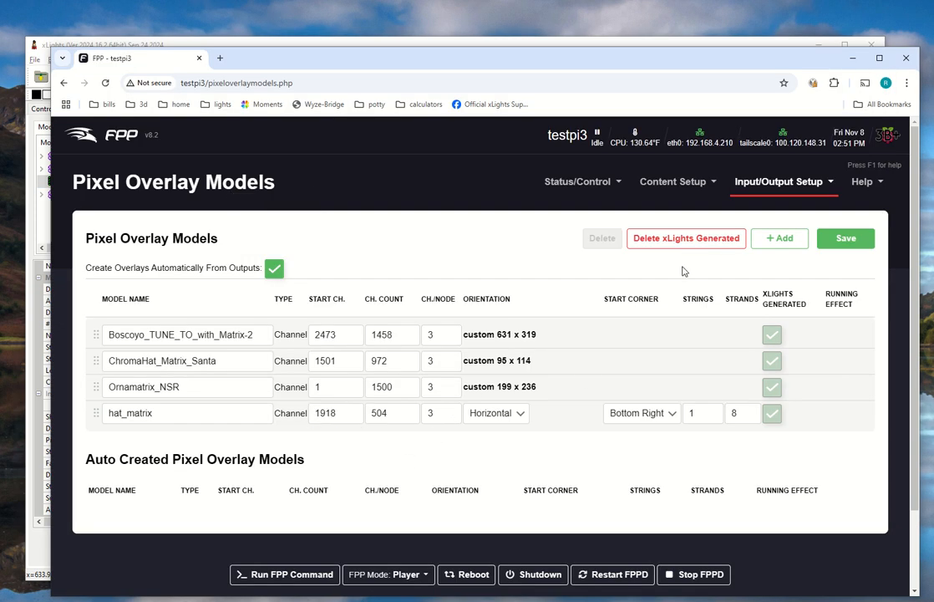
Open the Simple Countdown plugin's setup page and set its Matrix Name to hat_matrix.
left_click(752, 185)
left_click(794, 359)
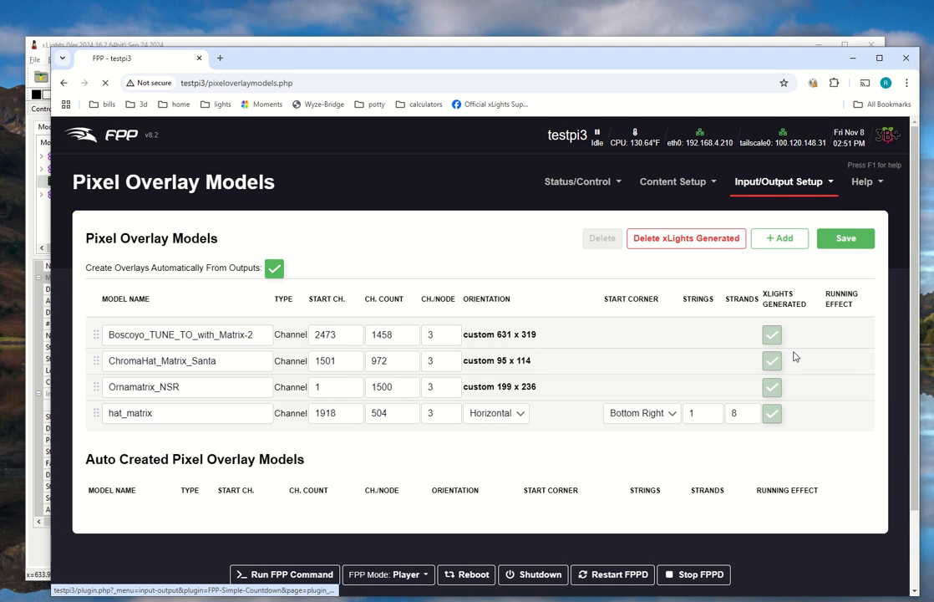
scroll(251, 443, "down", 5)
scroll(214, 443, "down", 4)
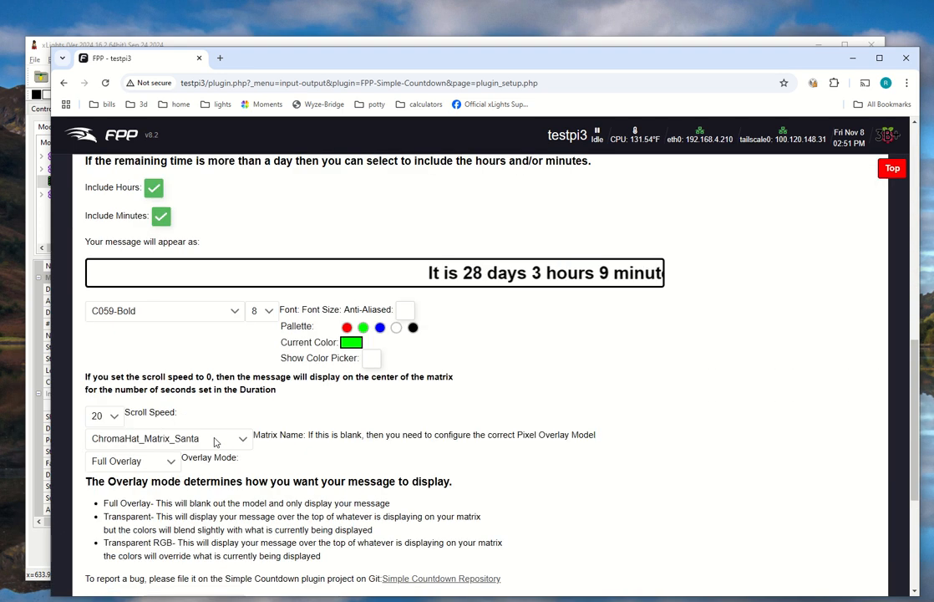
left_click(188, 265)
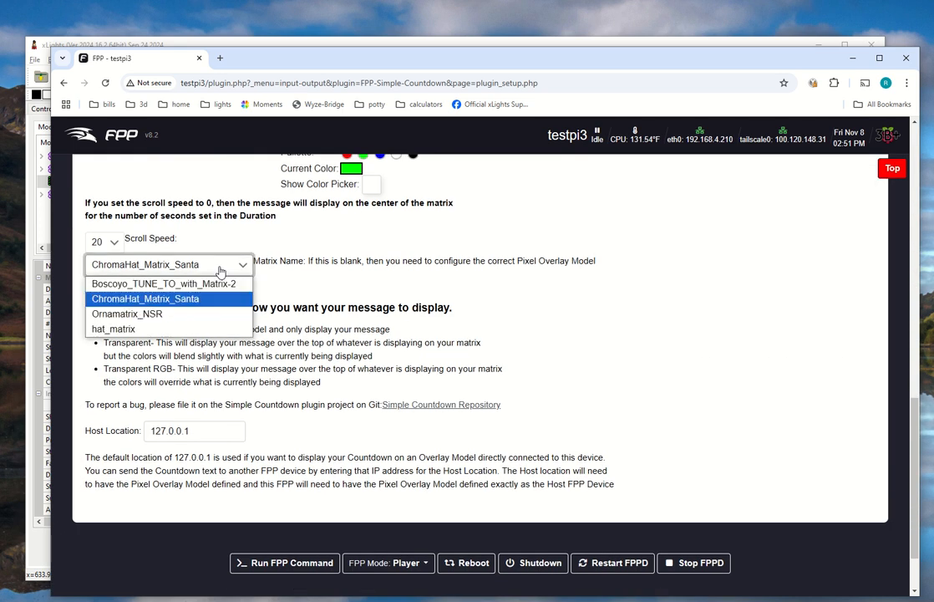
left_click(134, 330)
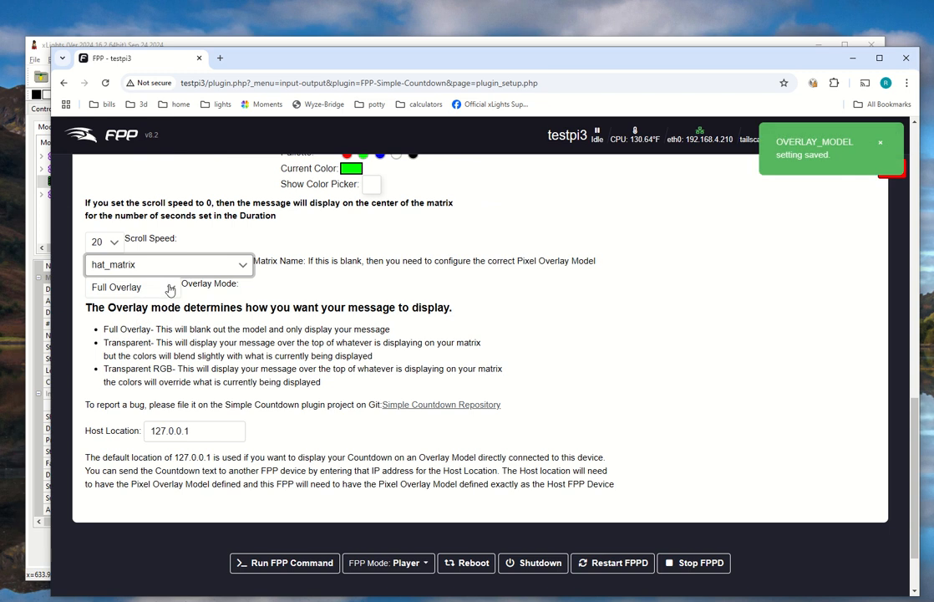
scroll(234, 340, "up", 4)
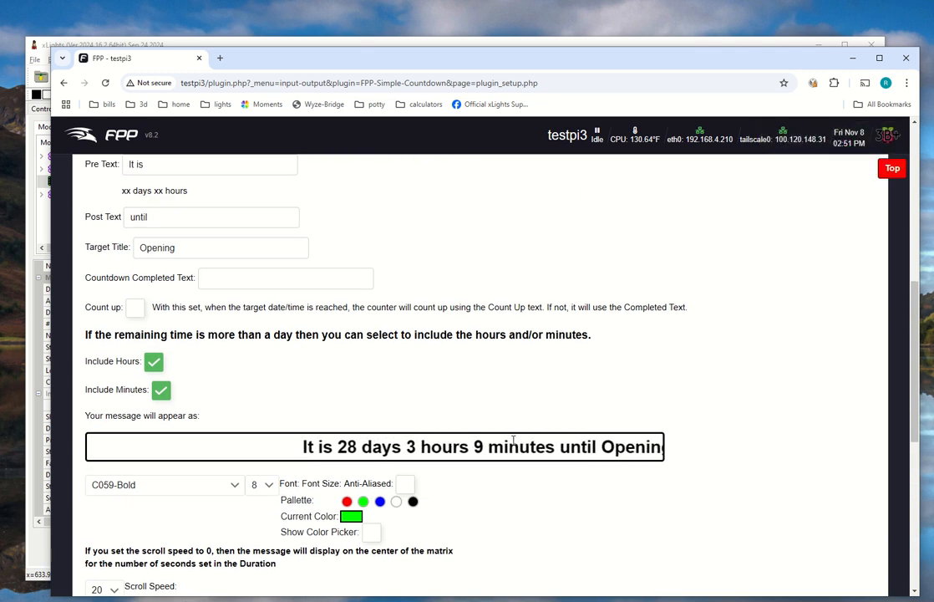
scroll(459, 452, "down", 3)
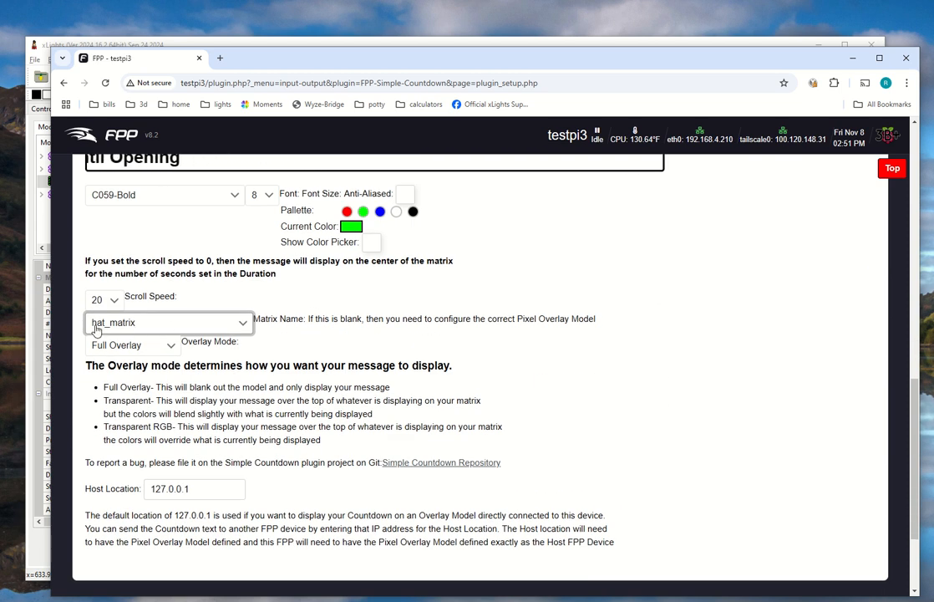
Switch to xLights and show the sequence with the hat matrix text in the House Preview.
key("alt+Tab")
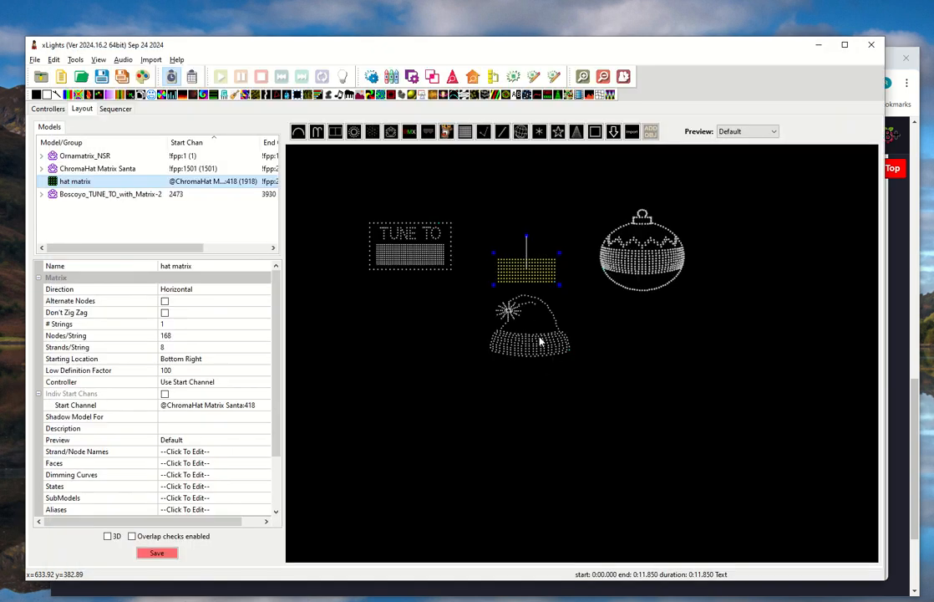
left_click(121, 108)
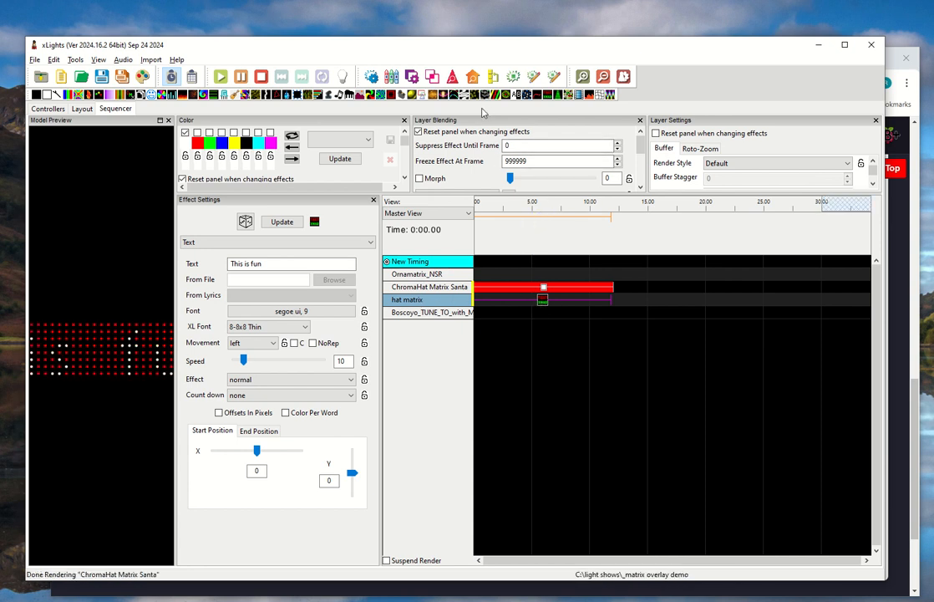
left_click(412, 76)
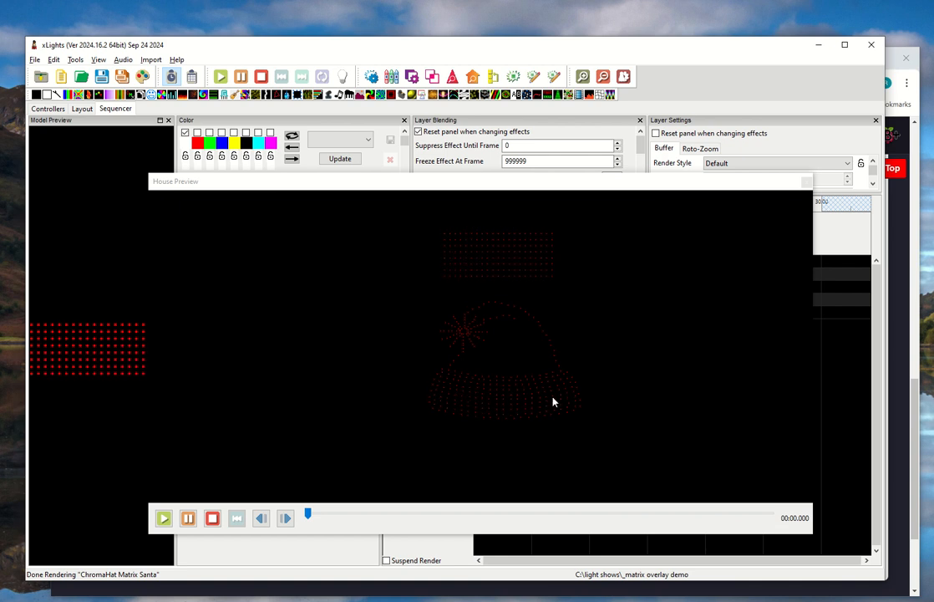
Switch back to FPP in the browser and review the Simple Countdown plugin's settings and instructions.
key("alt+Tab")
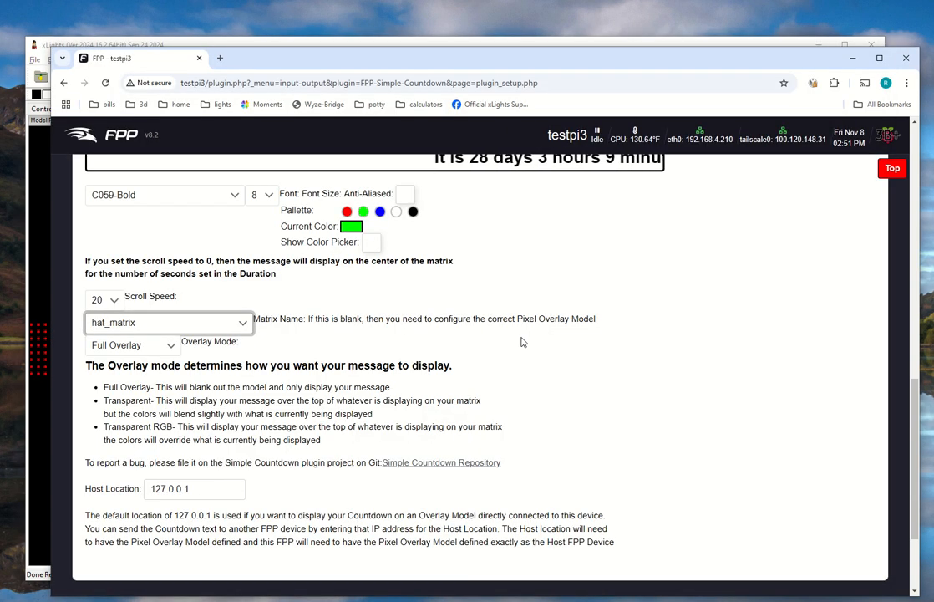
scroll(197, 402, "down", 1)
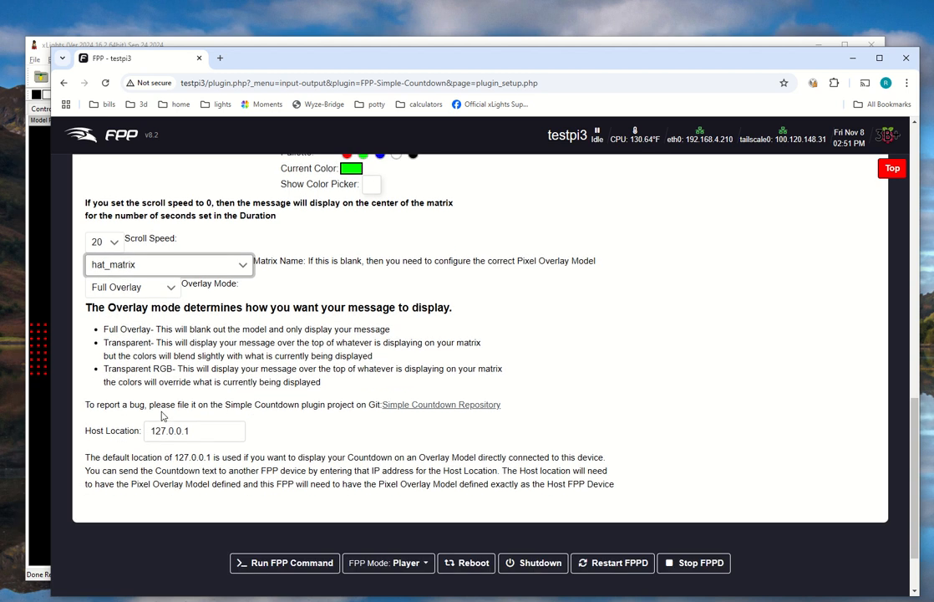
scroll(174, 395, "up", 2)
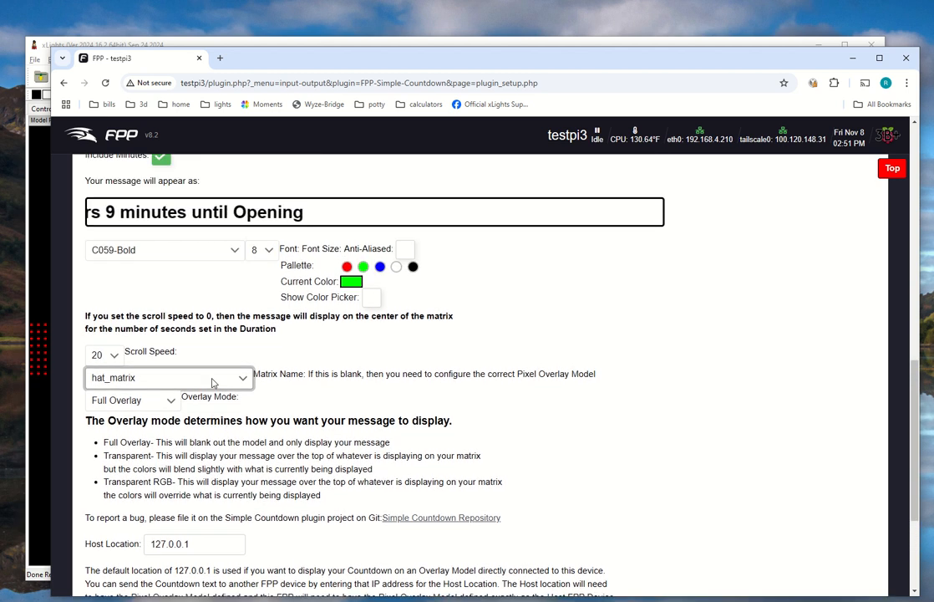
scroll(330, 398, "up", 10)
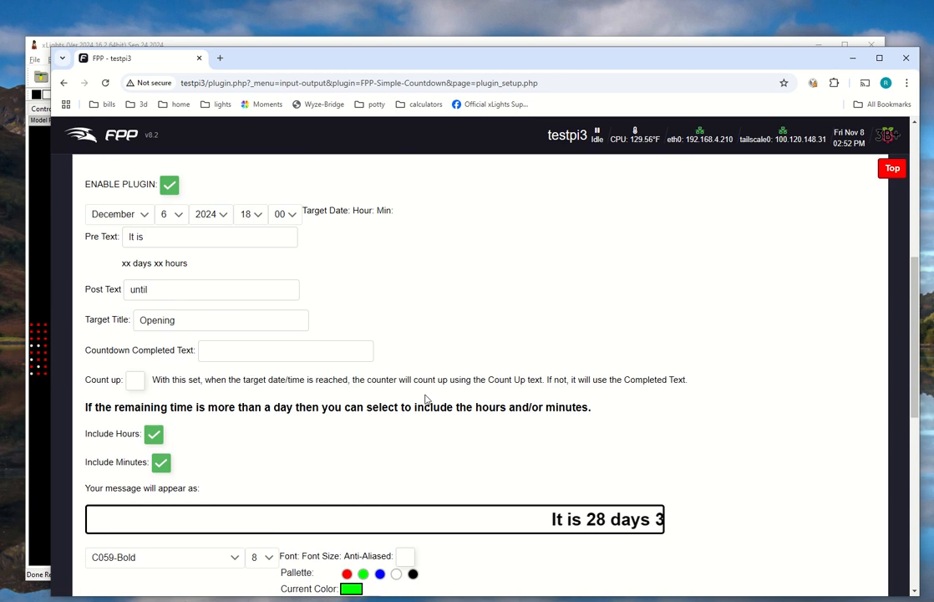
scroll(436, 396, "down", 3)
scroll(383, 462, "up", 4)
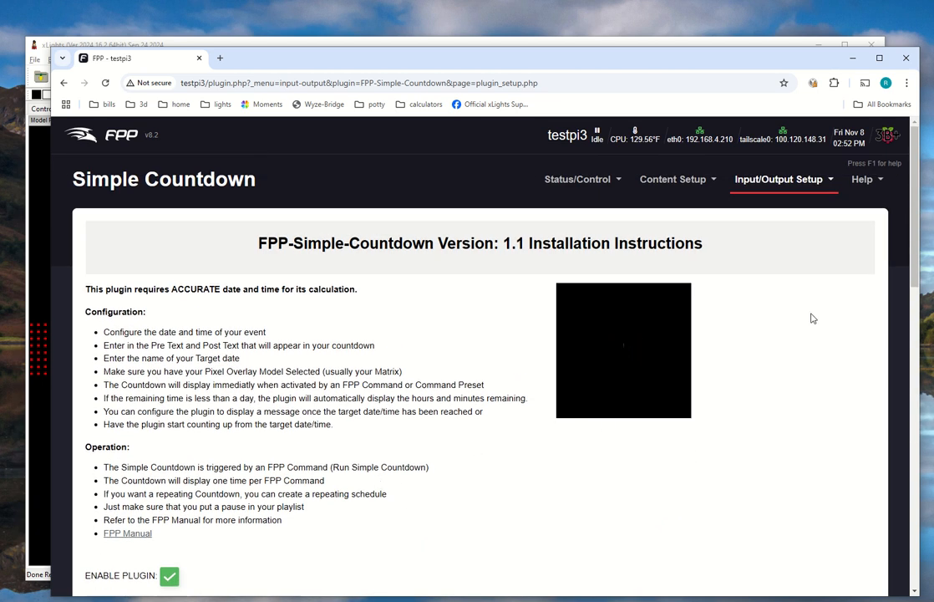
scroll(490, 406, "down", 3)
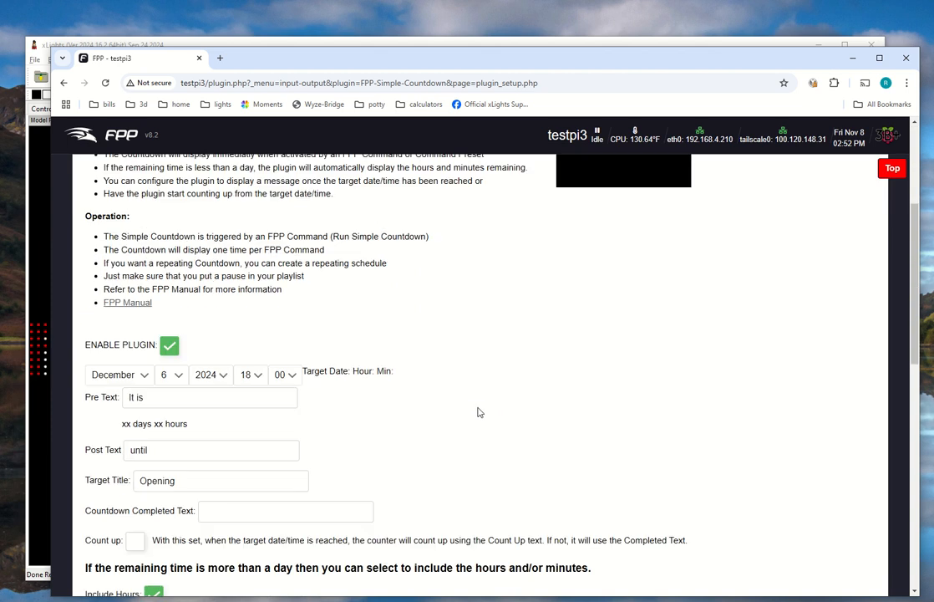
Run the Simple Countdown-Run command from FPP's Status Page and close the command dialog.
scroll(490, 406, "up", 3)
left_click(599, 182)
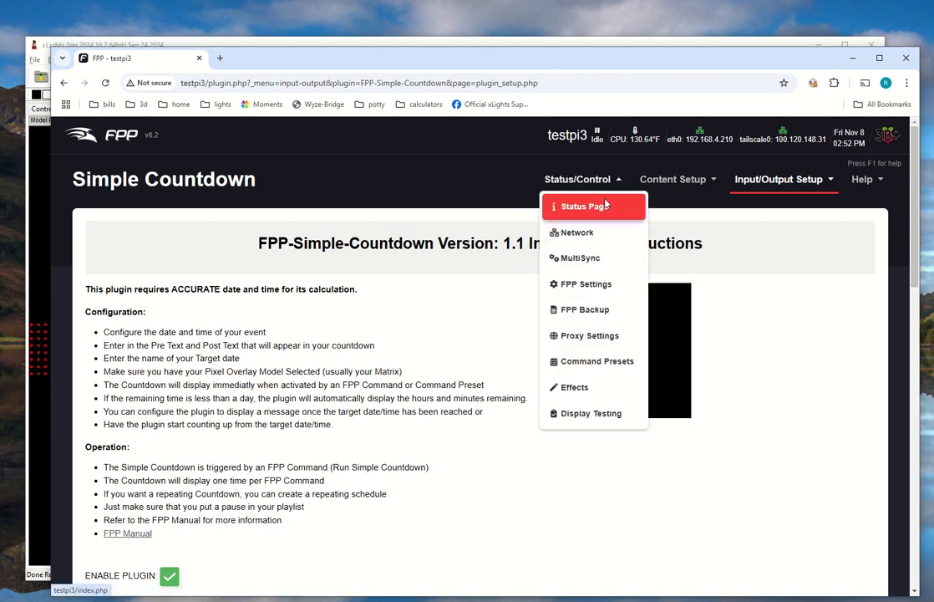
left_click(567, 208)
left_click(285, 485)
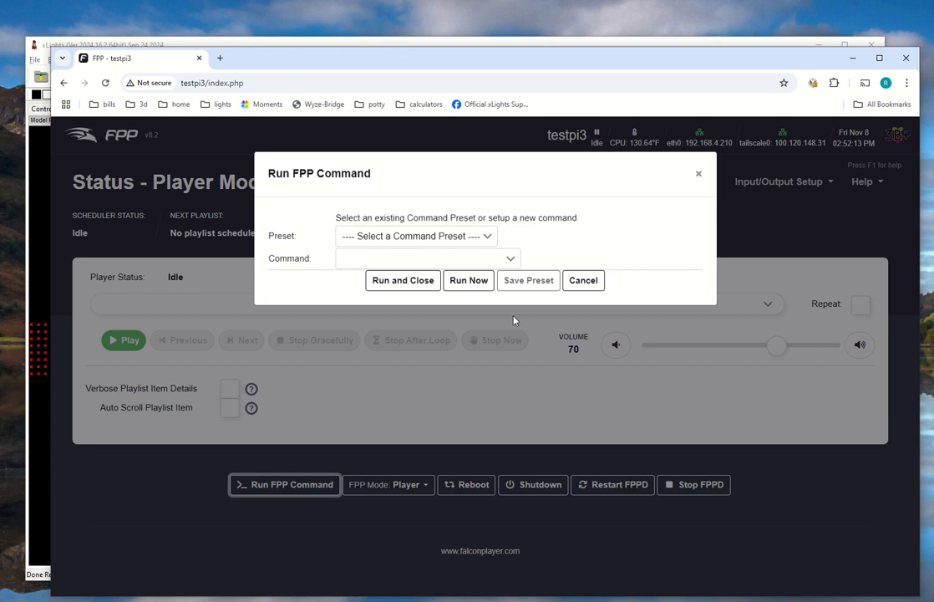
left_click(506, 265)
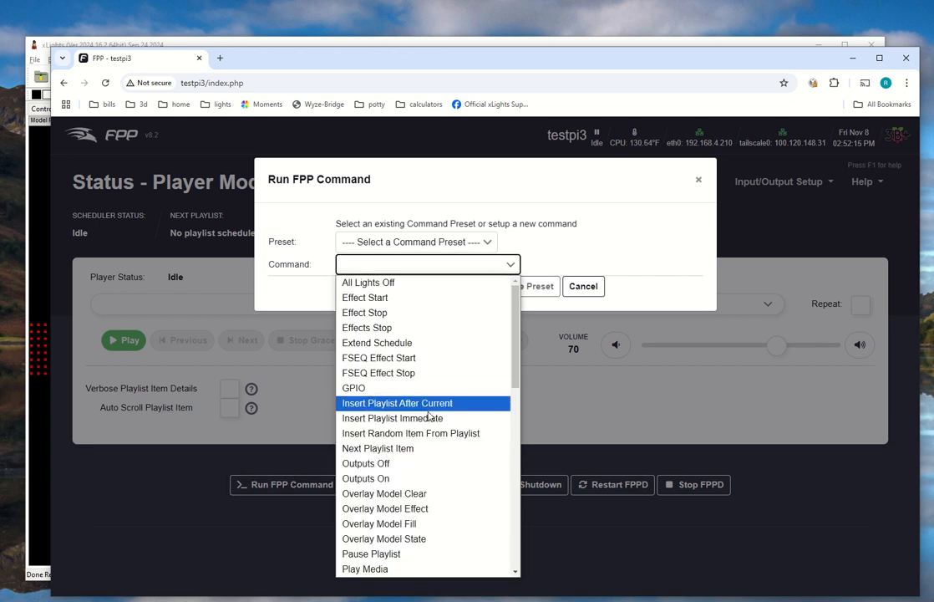
scroll(444, 479, "down", 3)
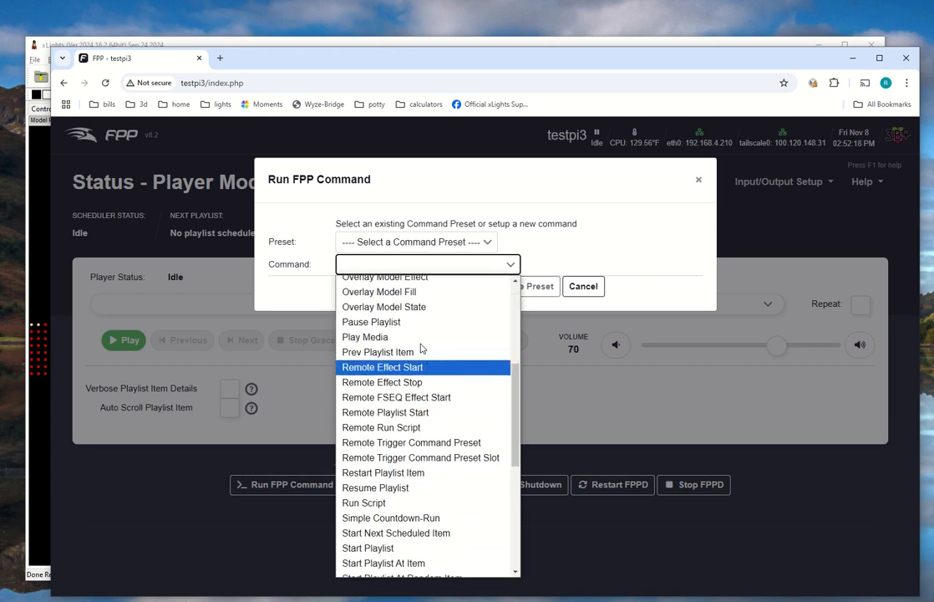
left_click(417, 518)
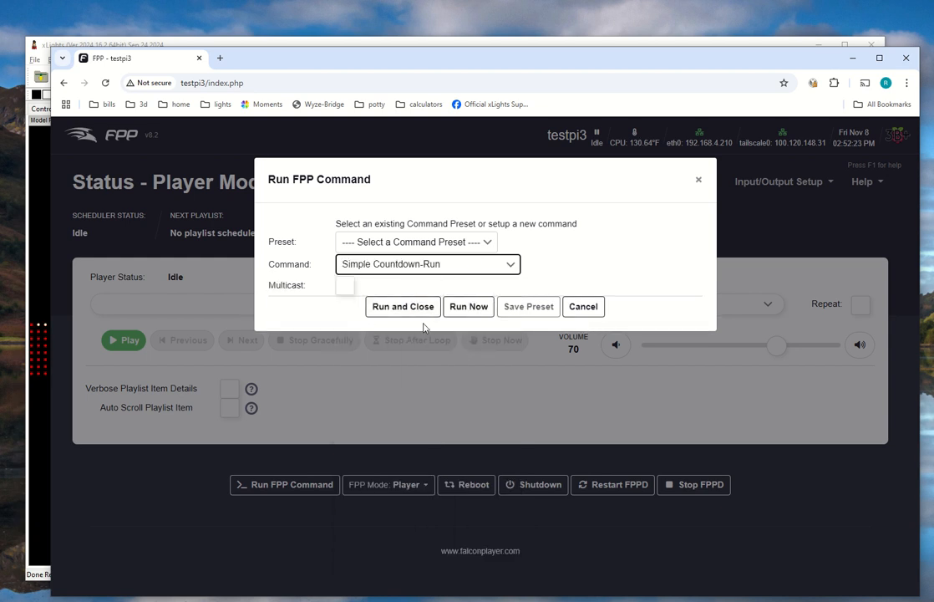
left_click(474, 320)
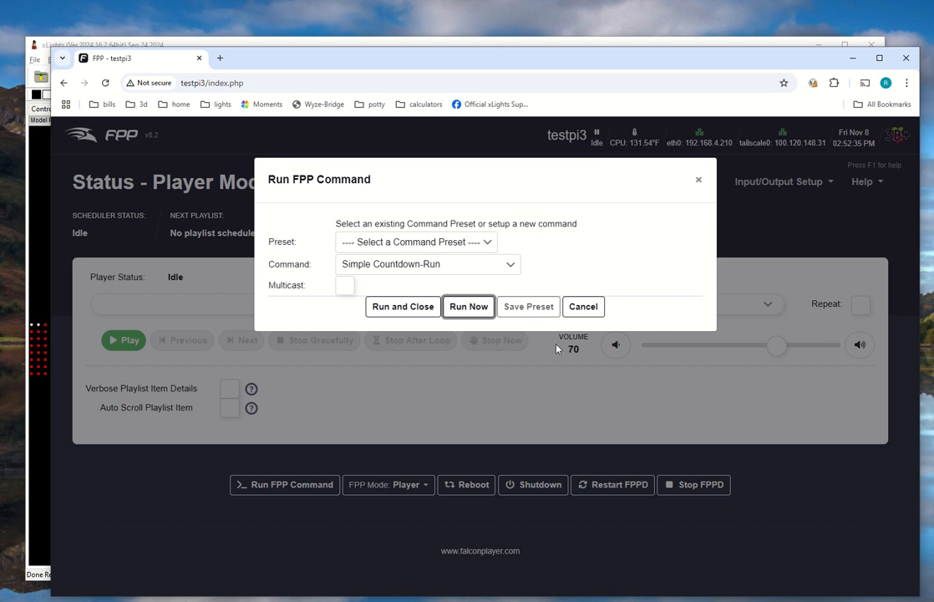
left_click(583, 306)
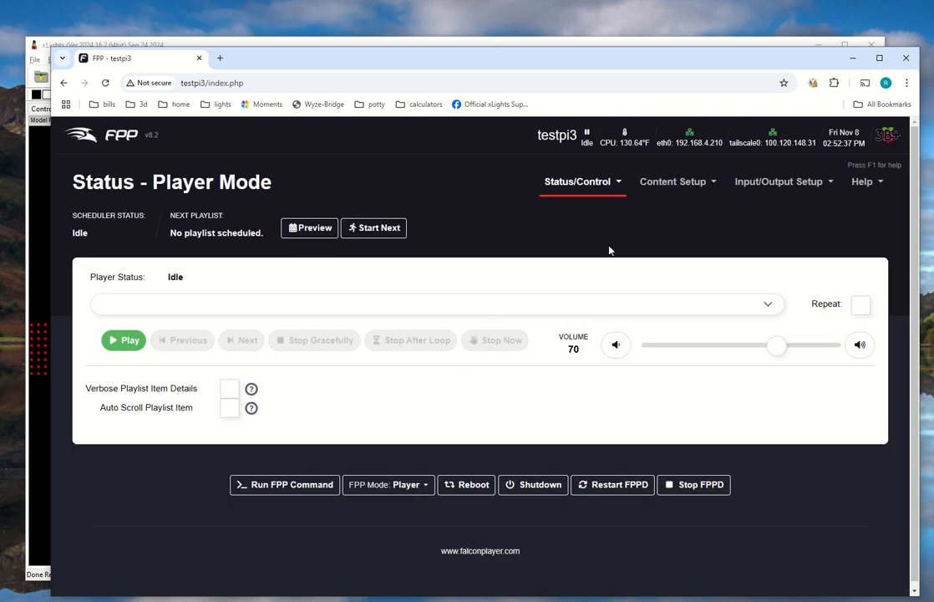
Create a new playlist named countdown, with no description and Randomize off.
left_click(673, 182)
left_click(706, 236)
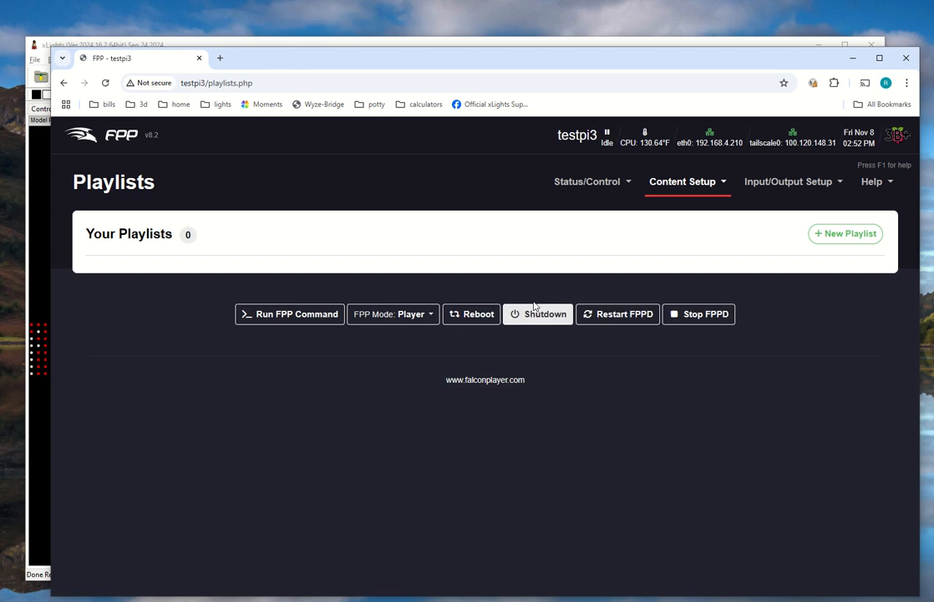
left_click(852, 237)
left_click(441, 253)
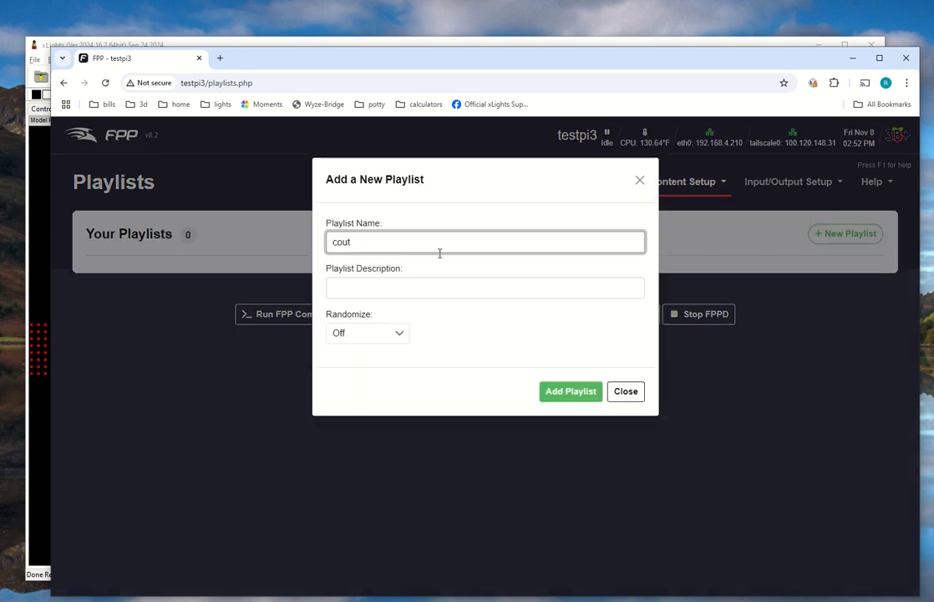
type("countdown")
key("Tab")
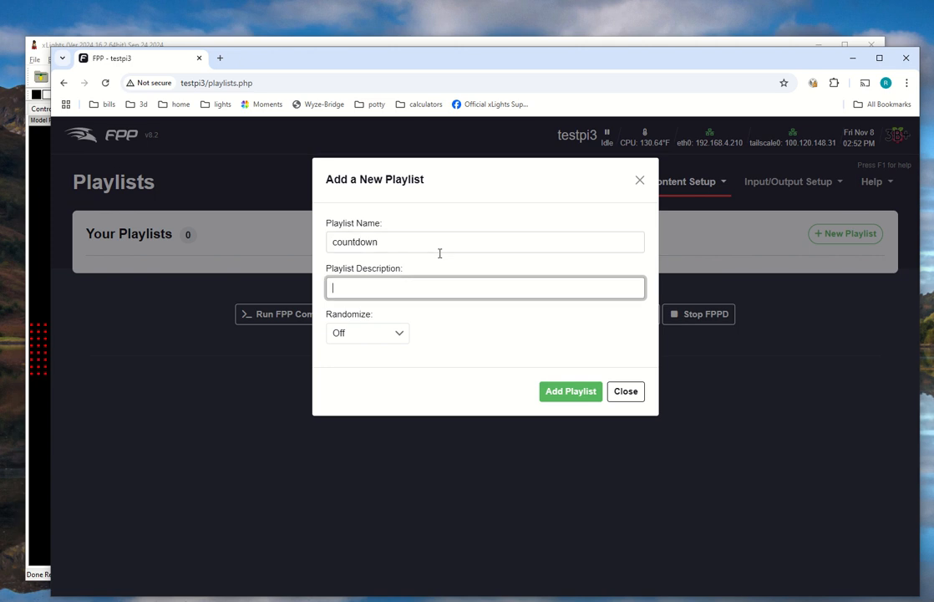
left_click(434, 250)
left_click(436, 287)
left_click(590, 397)
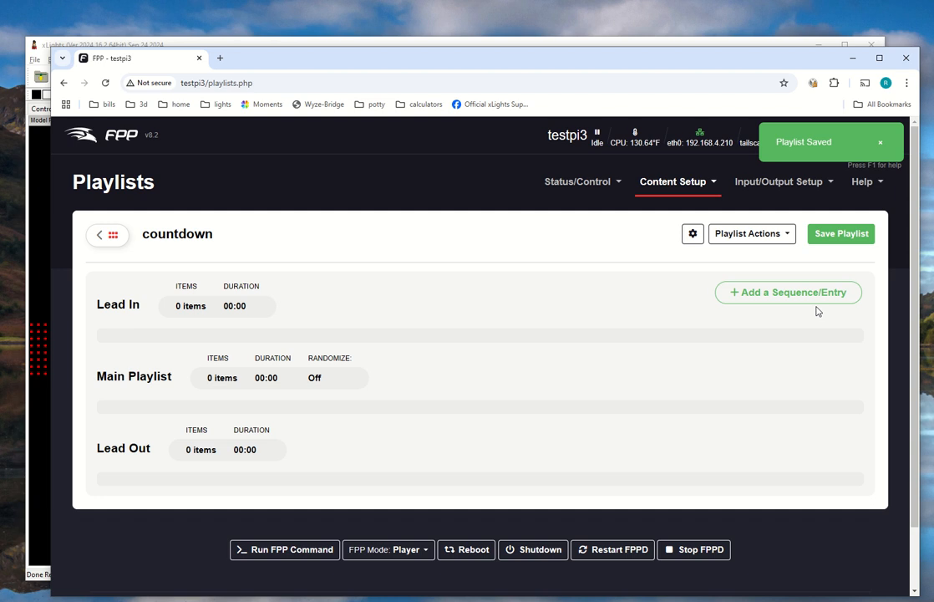
Add an FPP Command entry that runs Simple Countdown-Run to the countdown playlist.
left_click(812, 301)
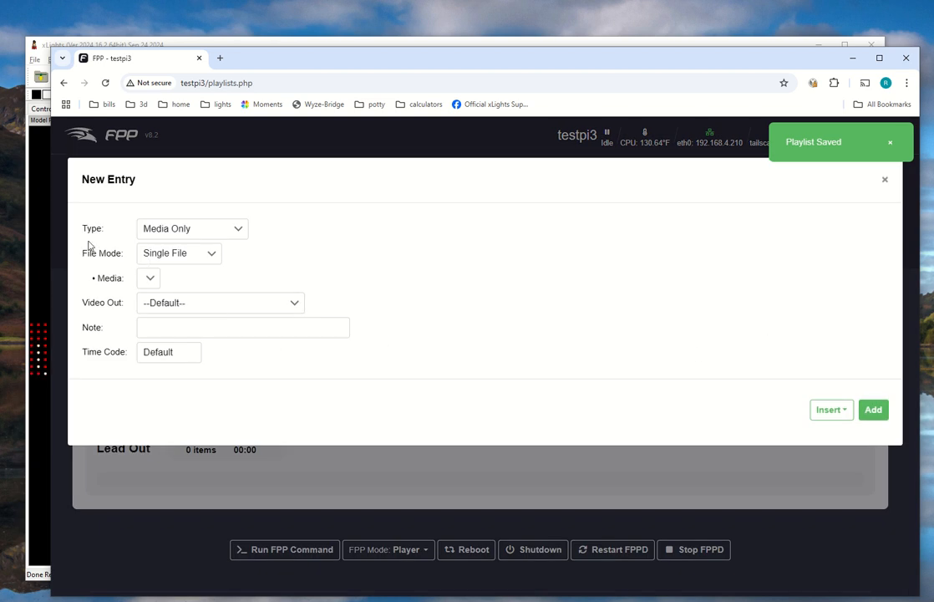
left_click(182, 230)
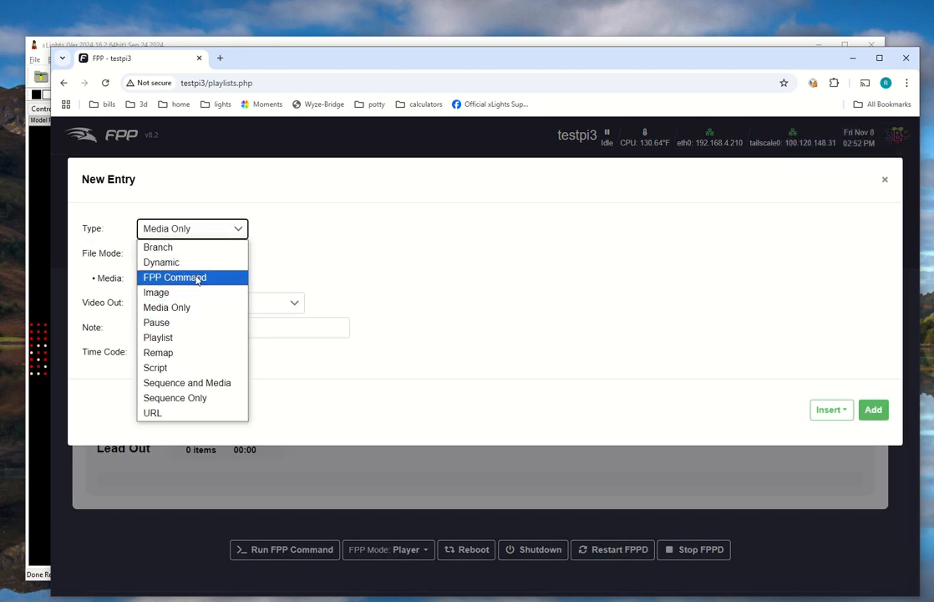
left_click(197, 279)
left_click(226, 253)
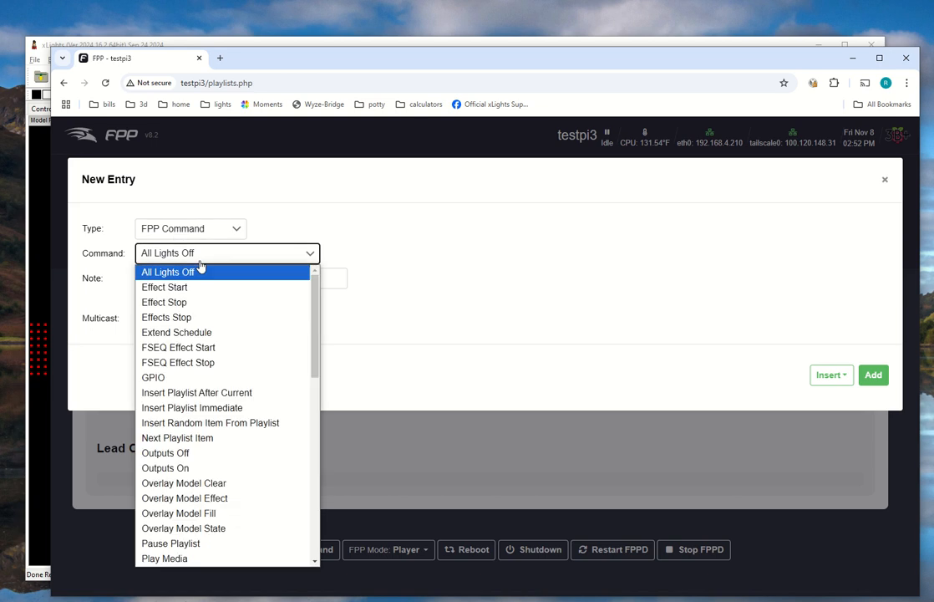
scroll(234, 476, "down", 6)
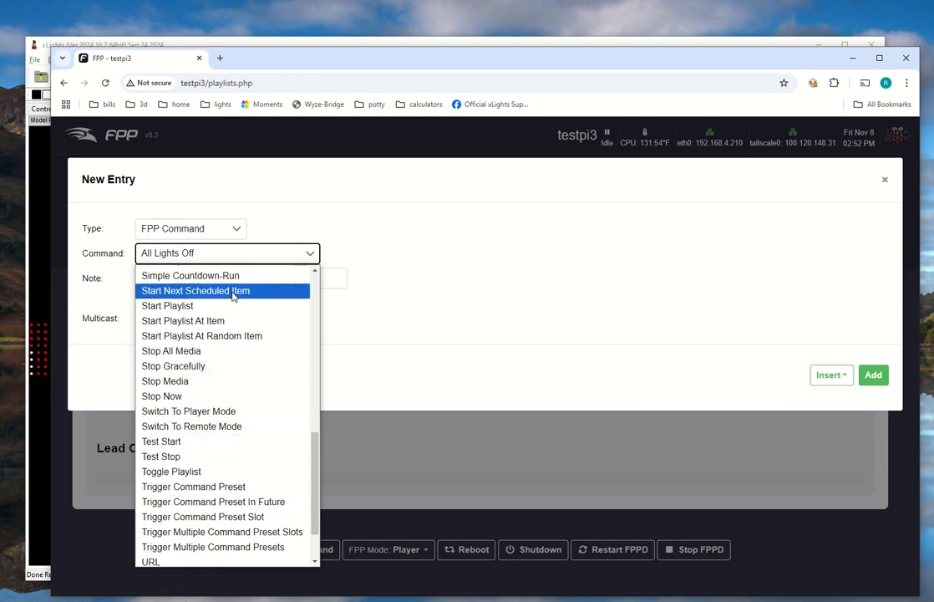
key("Up")
key("Return")
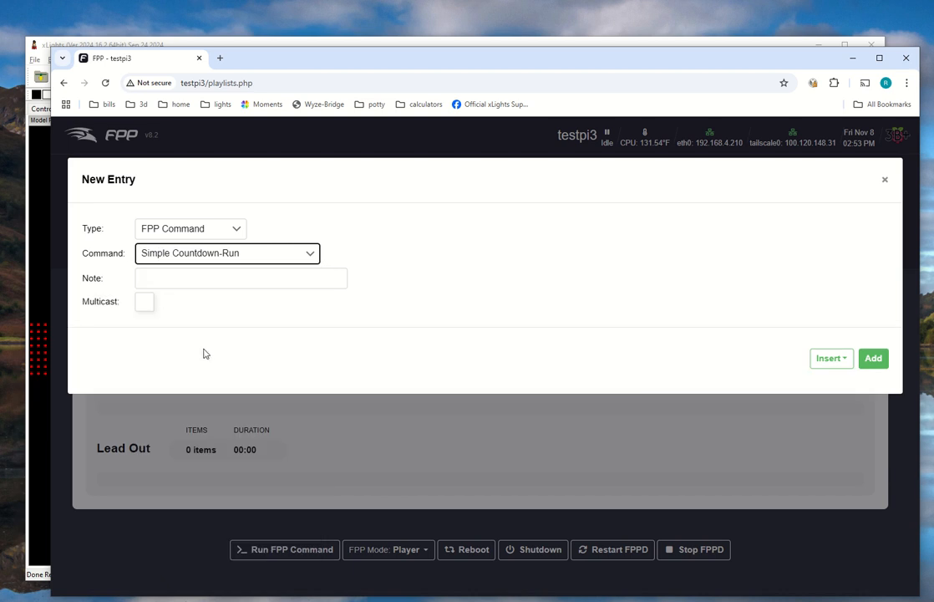
left_click(878, 365)
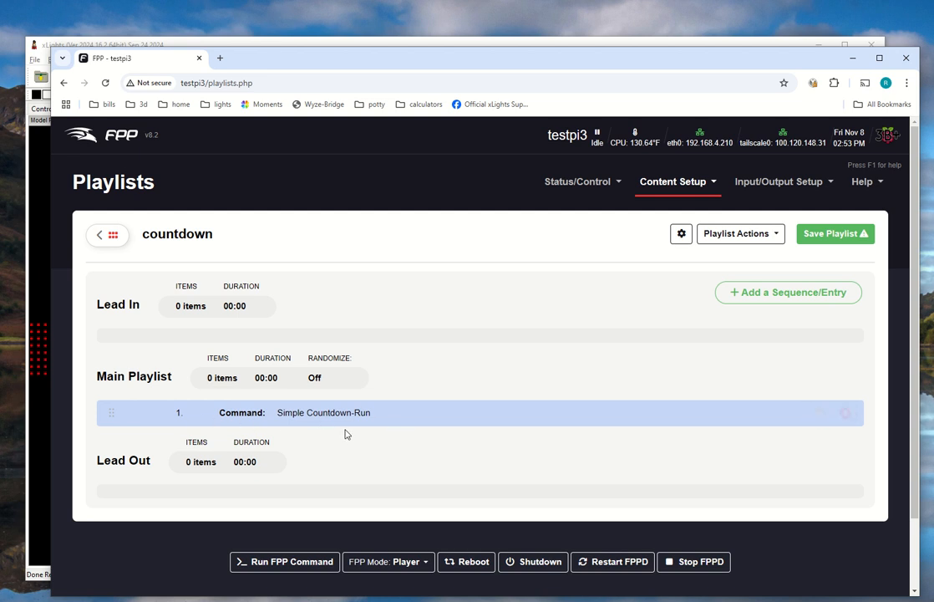
Add a Pause entry of 60 seconds to the countdown playlist and save the playlist.
mouse_move(310, 426)
scroll(374, 439, "down", 2)
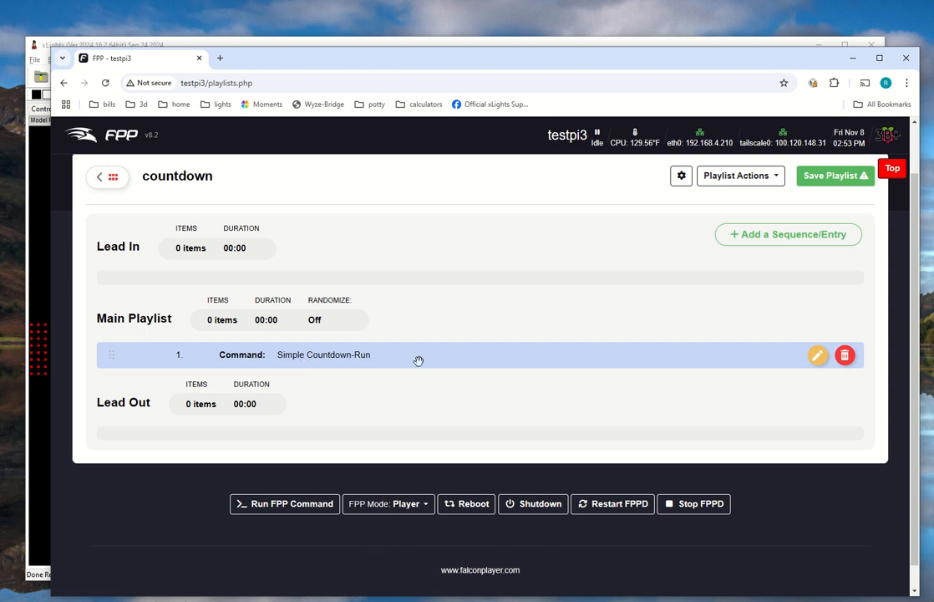
left_click(723, 242)
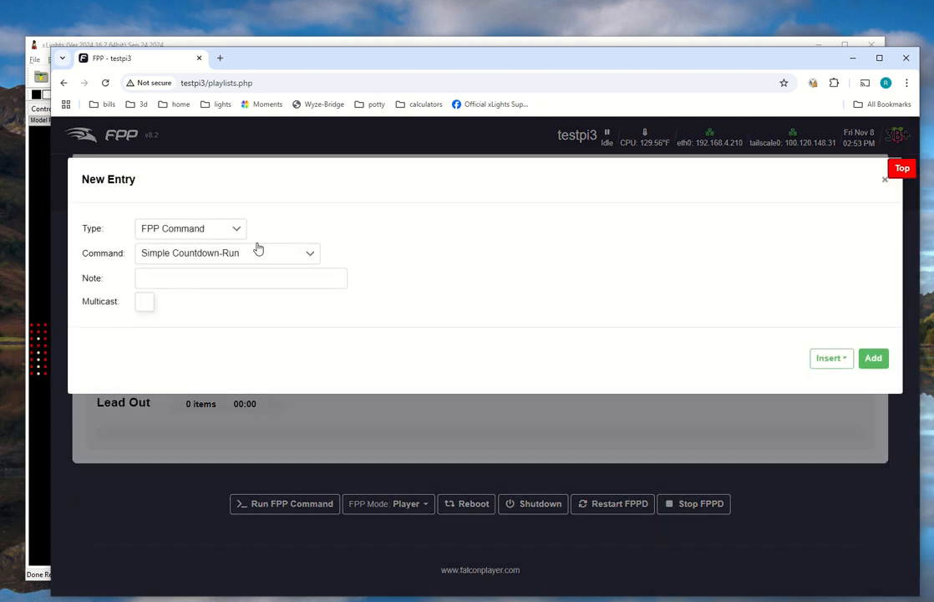
left_click(196, 232)
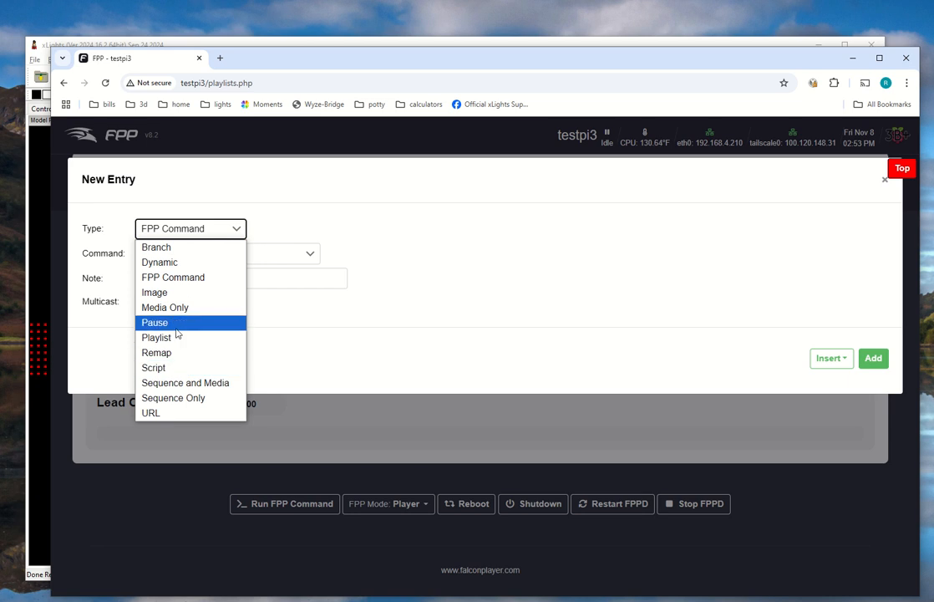
left_click(236, 322)
double_click(158, 253)
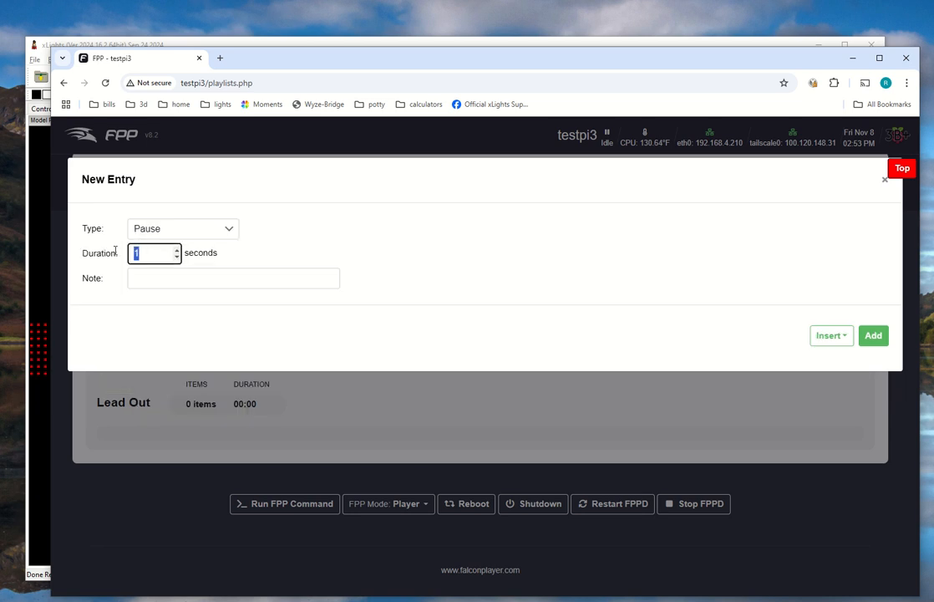
type("60")
left_click(874, 336)
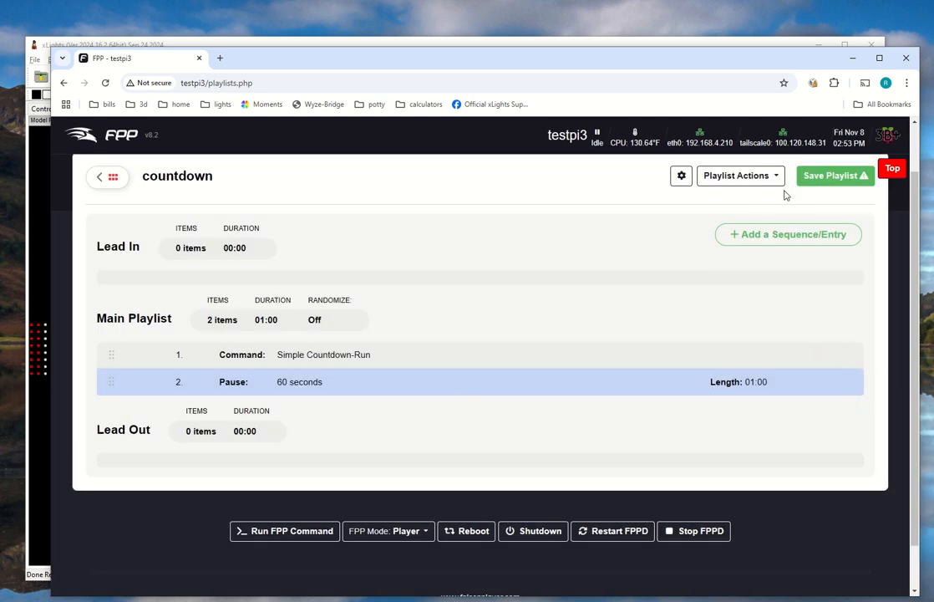
left_click(821, 192)
scroll(447, 371, "up", 1)
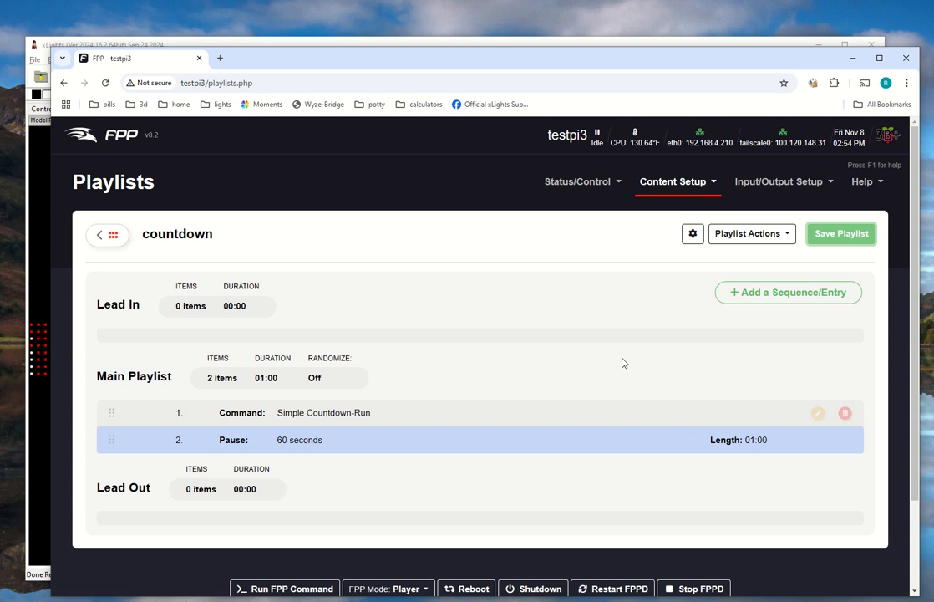
Add a new entry in the Scheduler with a start time of 05:00 PM.
left_click(669, 195)
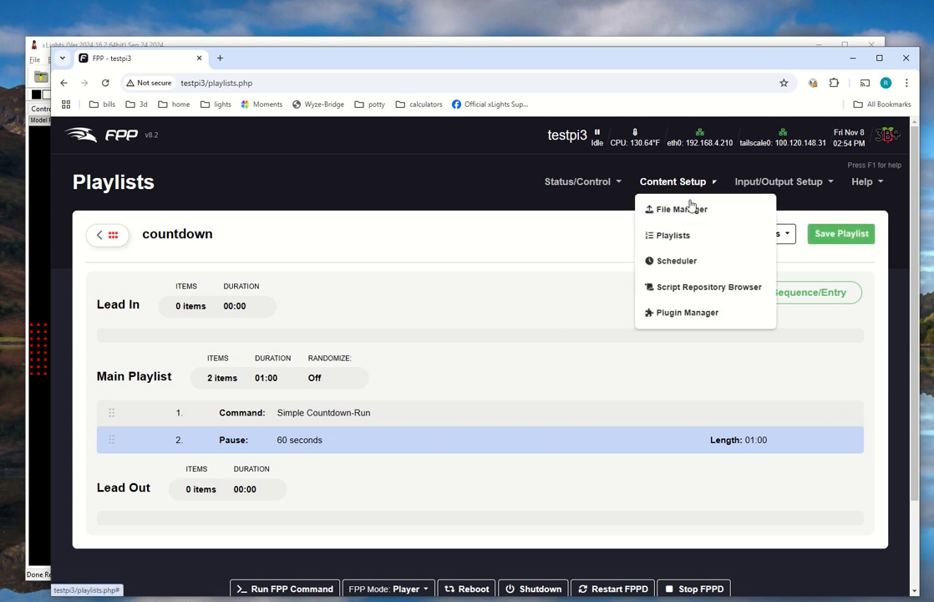
left_click(682, 261)
left_click(790, 241)
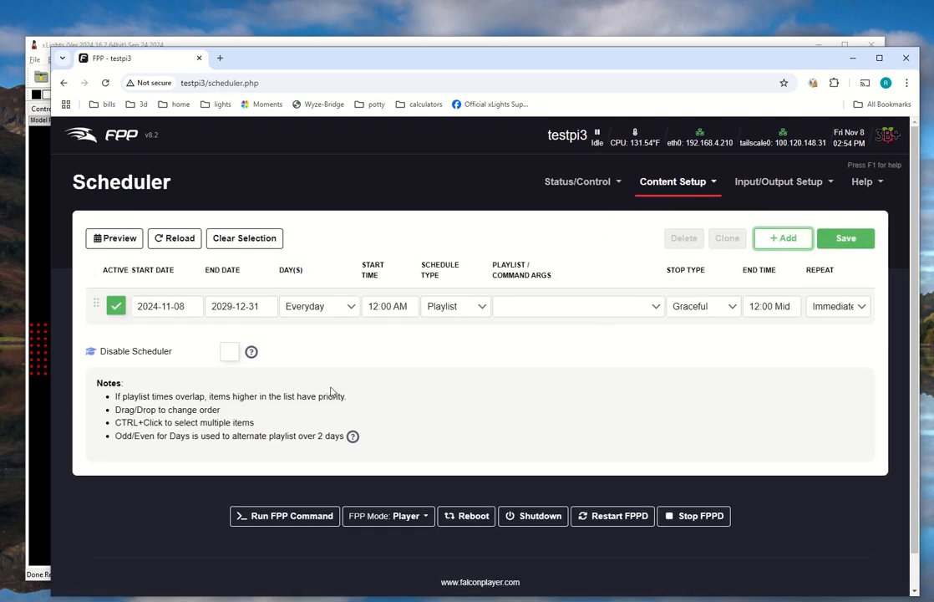
left_click(393, 307)
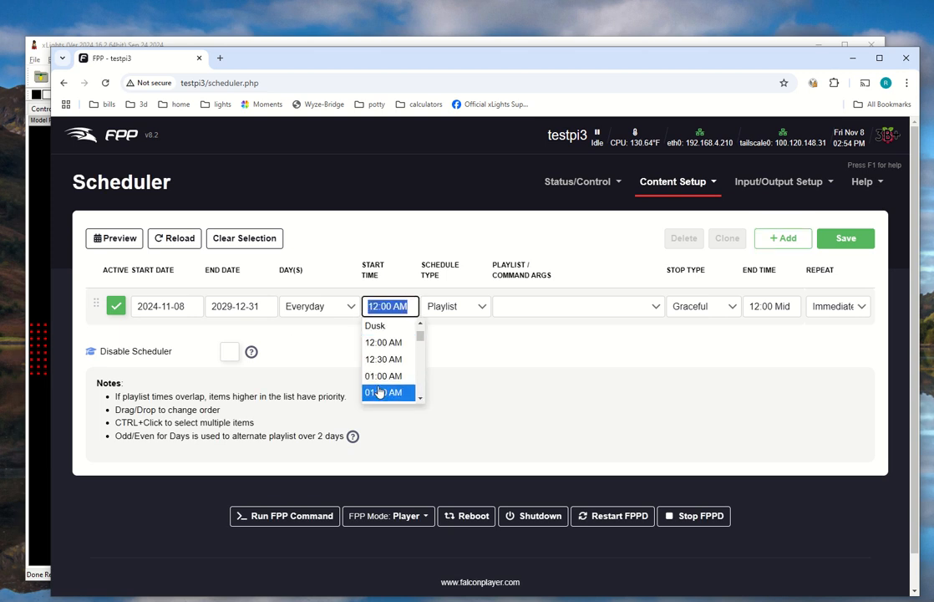
type("5")
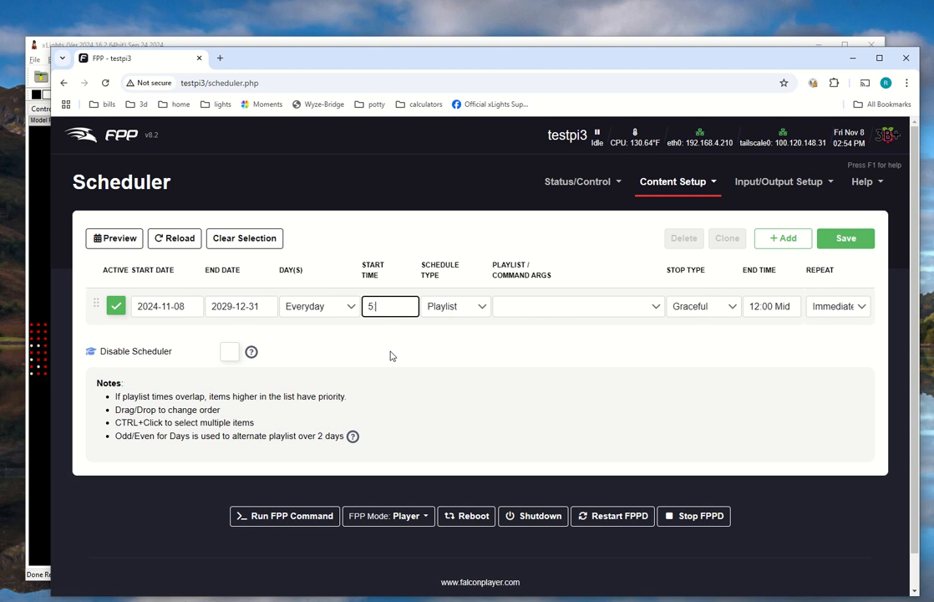
type(":00")
key("ctrl+a")
left_click(406, 306)
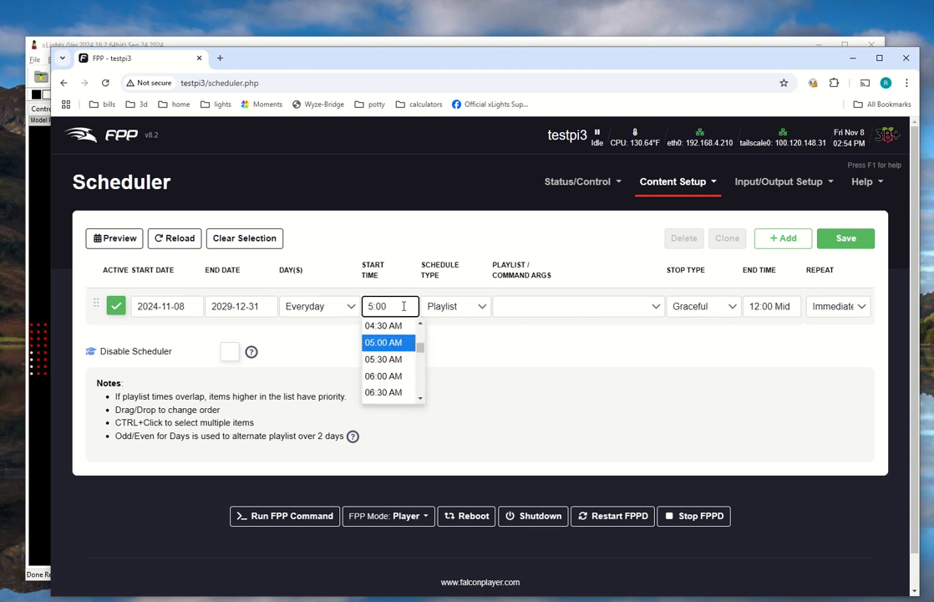
type("p")
key("Tab")
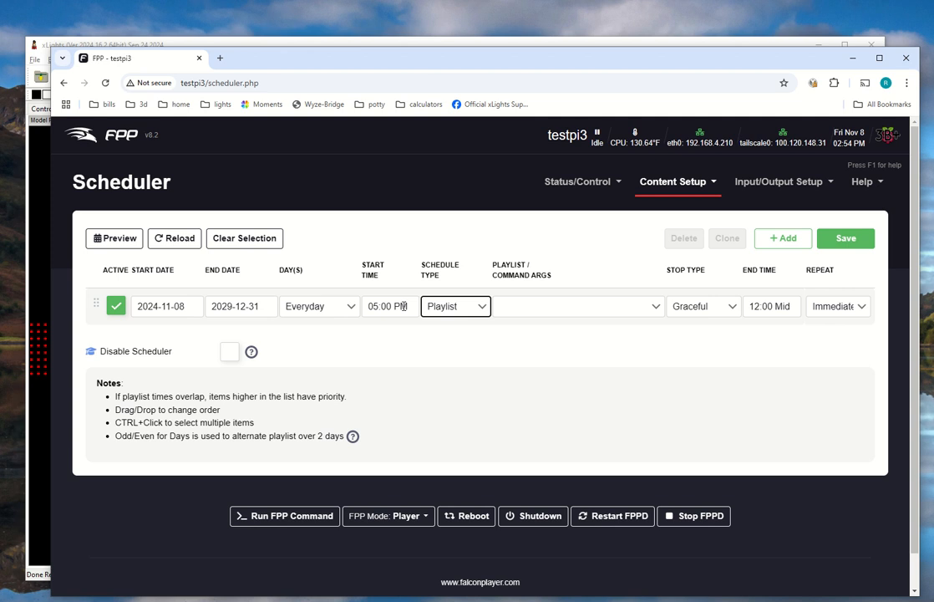
Assign the countdown playlist to the schedule entry and set its end time to 10:00 PM.
left_click(534, 306)
left_click(545, 322)
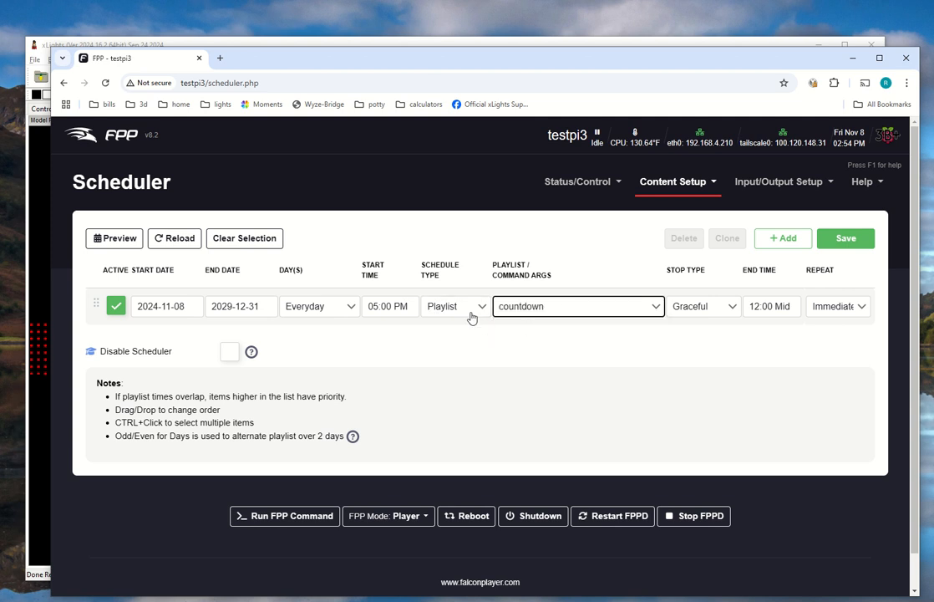
left_click(769, 309)
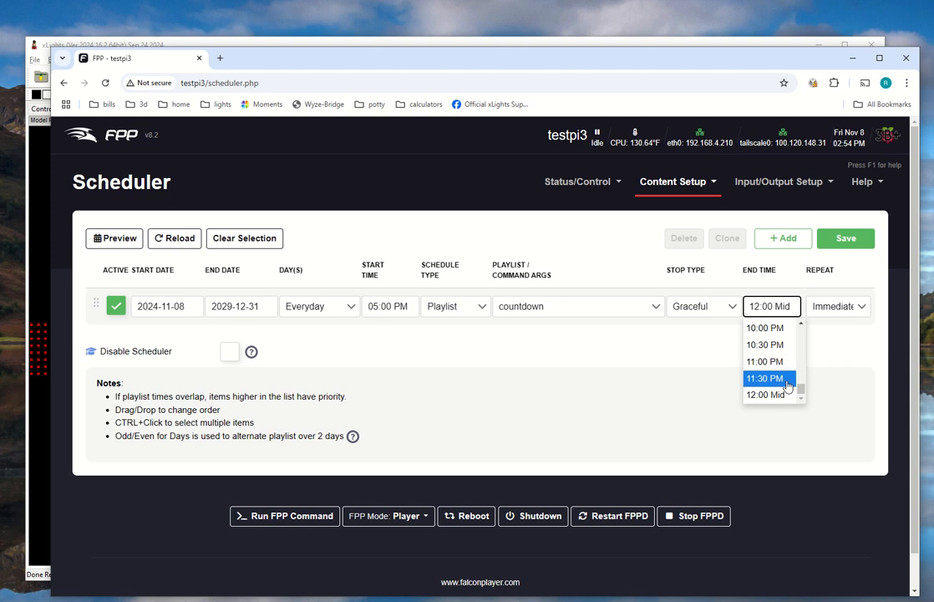
left_click(766, 329)
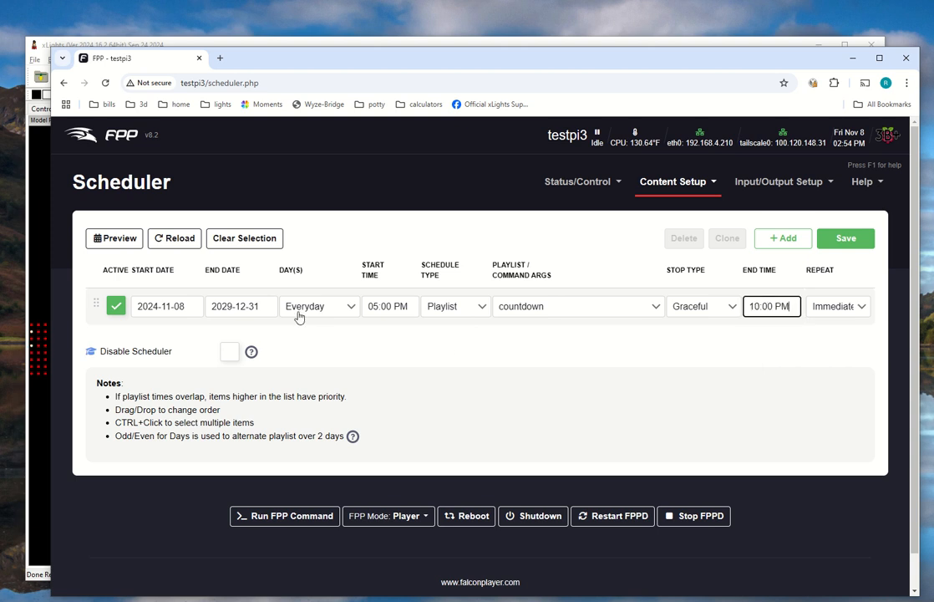
Set the schedule entry's end date to 2029-12-06 and save the schedule.
left_click(244, 307)
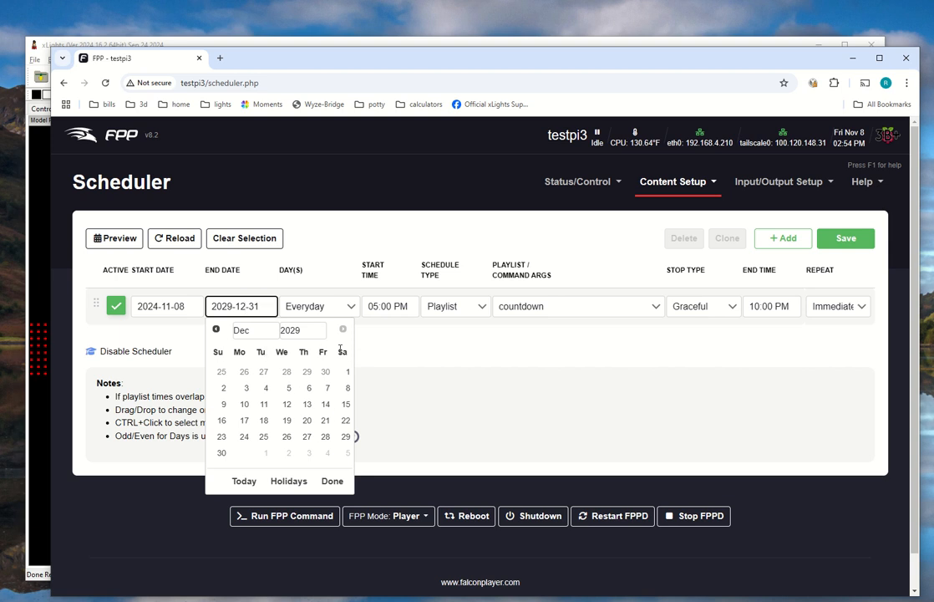
left_click(309, 390)
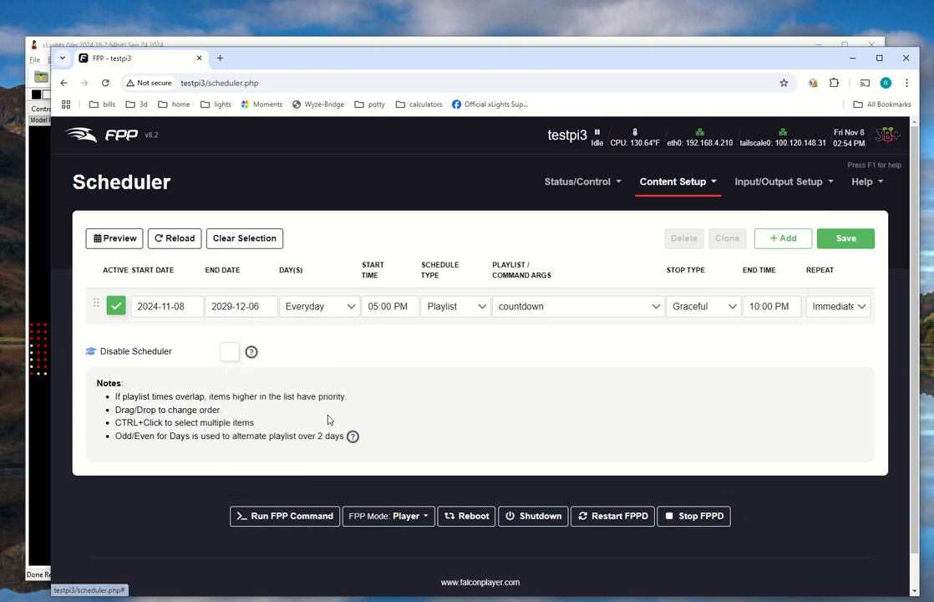
left_click(848, 244)
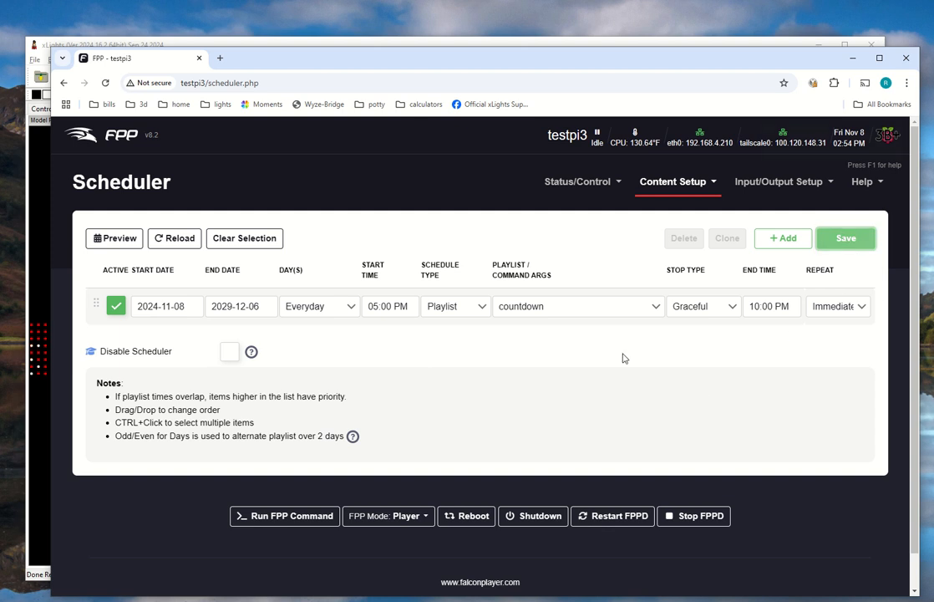
Preview the saved schedule through its last listed dates and close the preview.
left_click(134, 245)
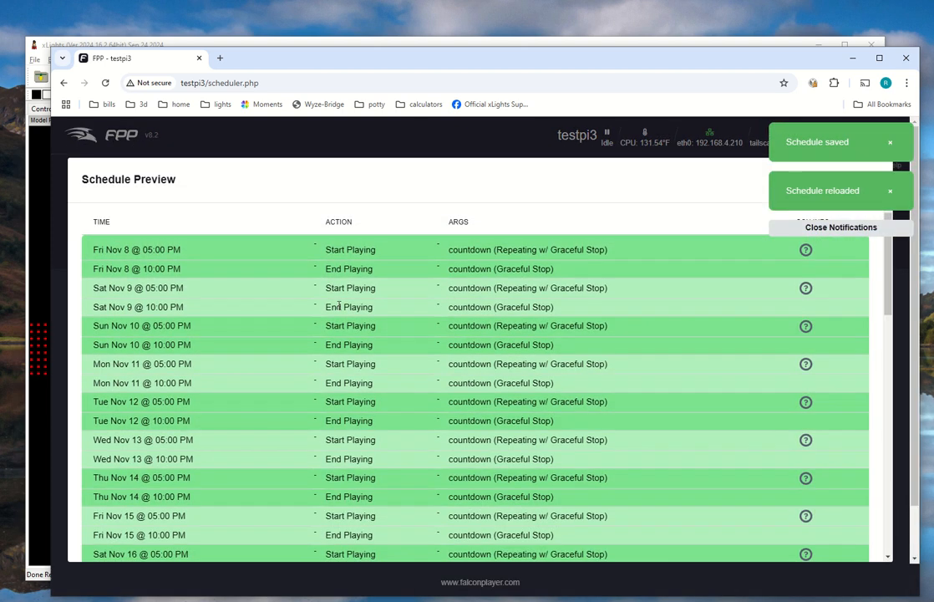
scroll(236, 426, "down", 12)
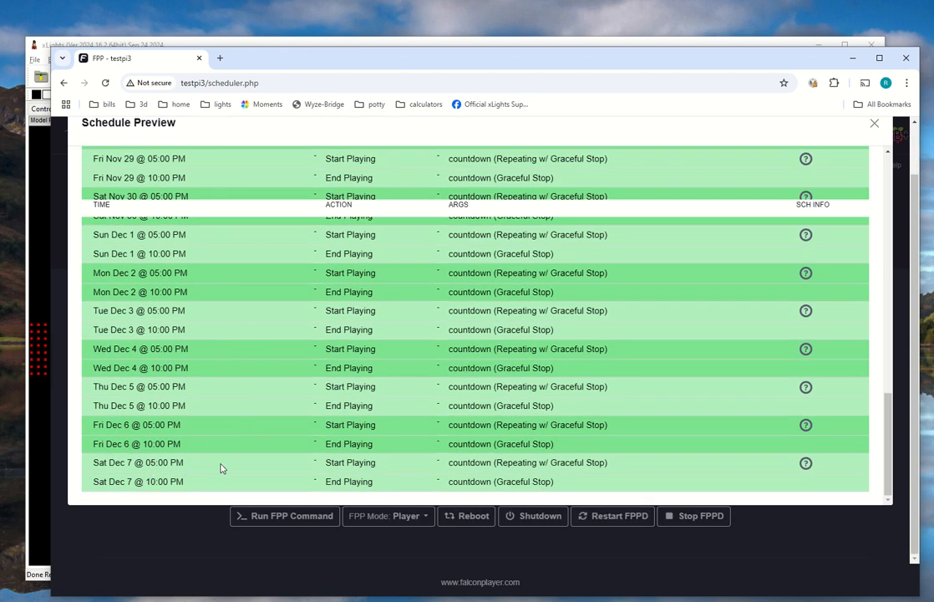
key("alt+Tab")
key("alt+Tab")
left_click(875, 123)
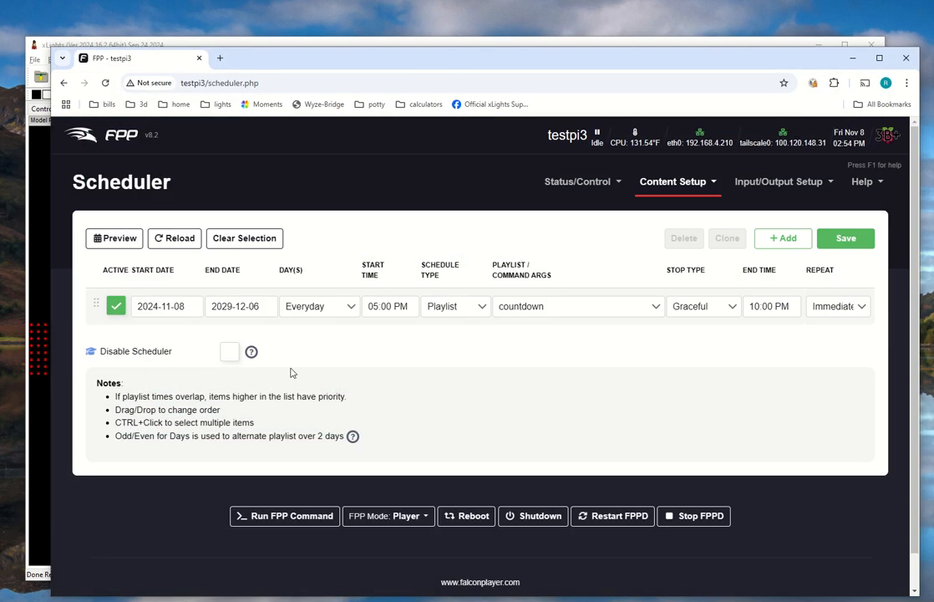
Set the schedule entry's end date to 2024-12-06 and save the schedule.
left_click(255, 307)
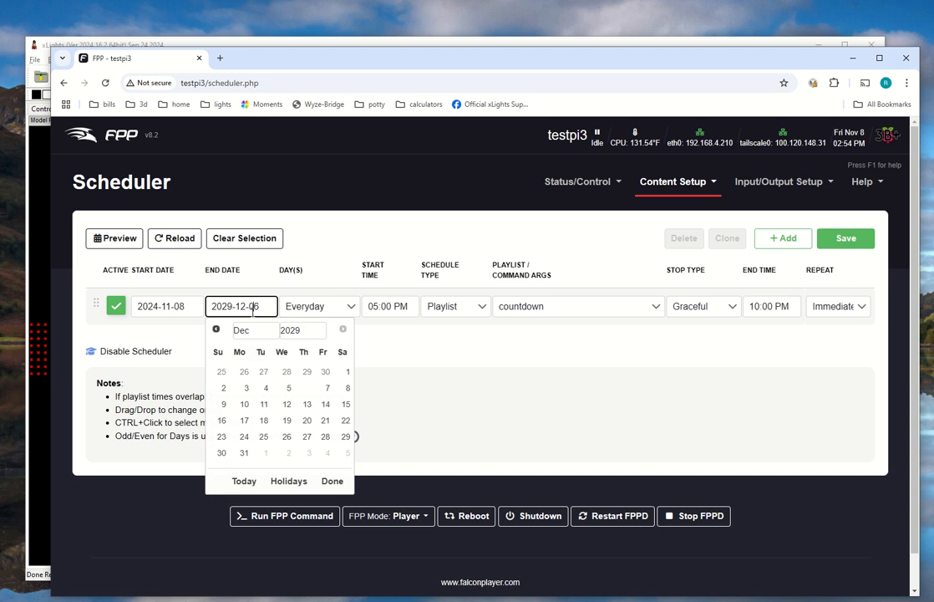
left_click(294, 329)
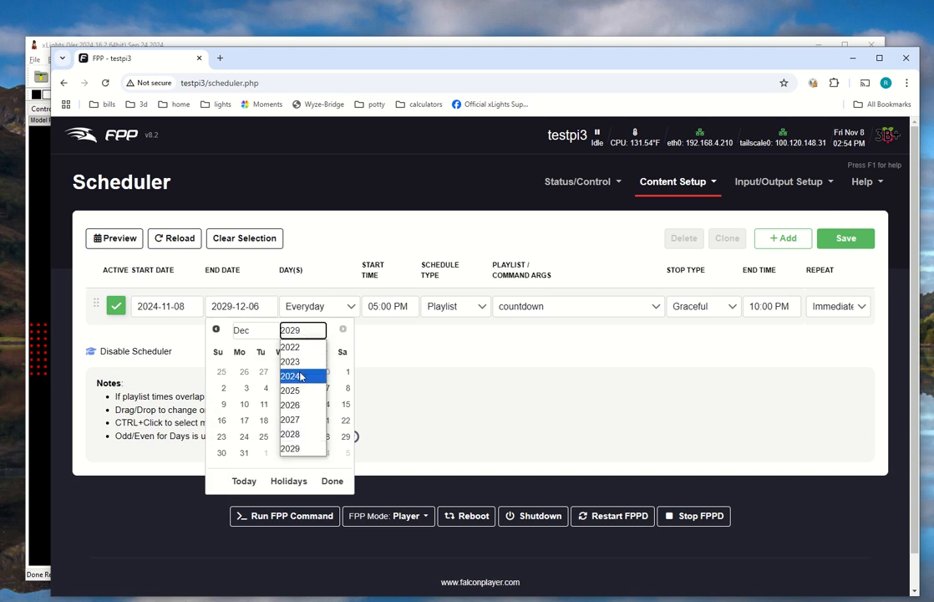
left_click(296, 377)
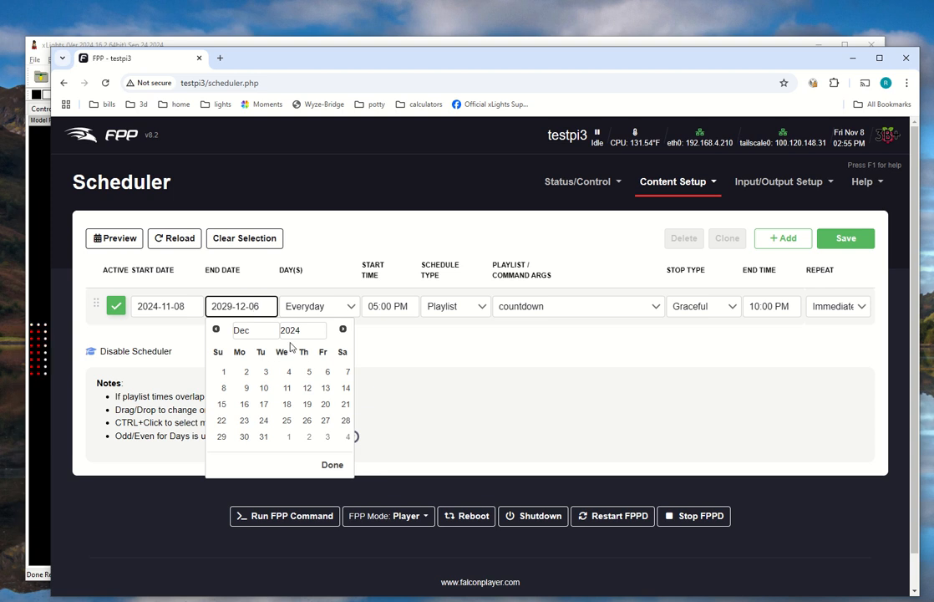
left_click(327, 373)
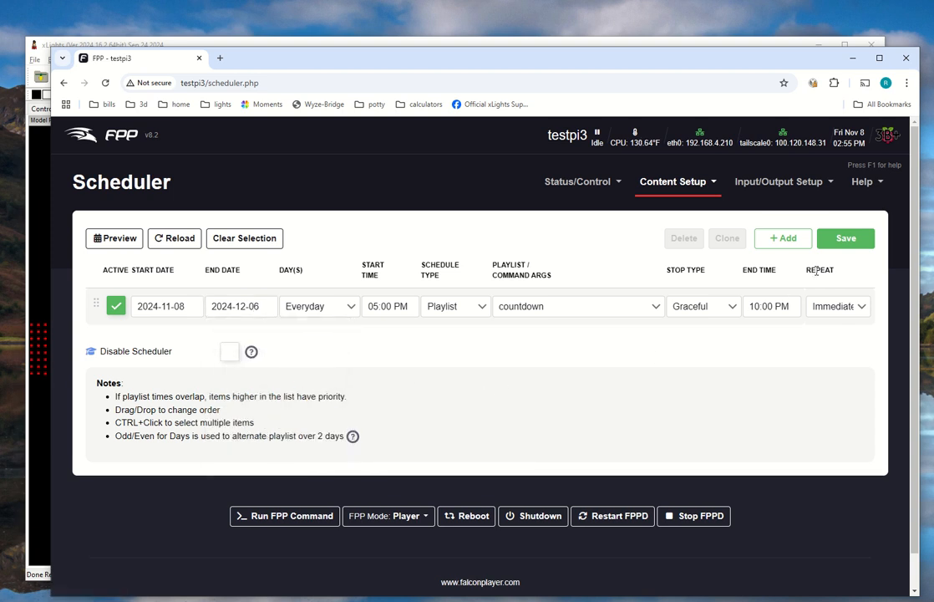
left_click(846, 238)
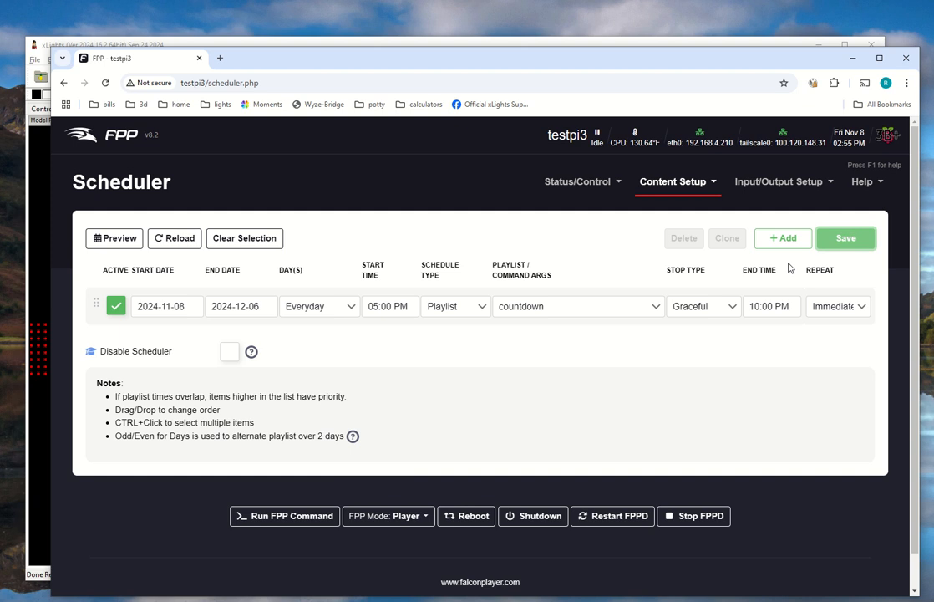
Preview the schedule again, check the final countdown dates in December, and close the preview.
left_click(117, 239)
scroll(377, 351, "down", 5)
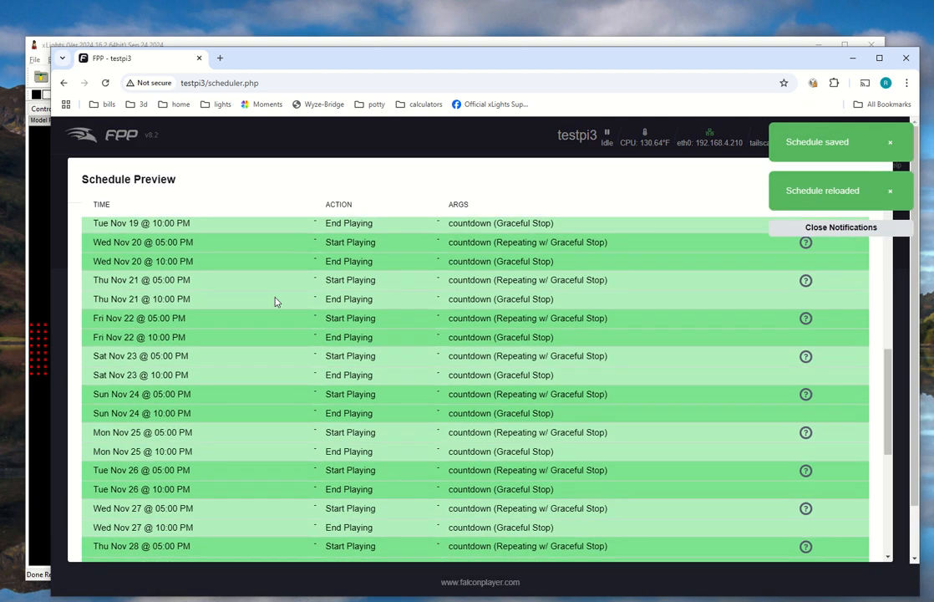
scroll(298, 312, "down", 4)
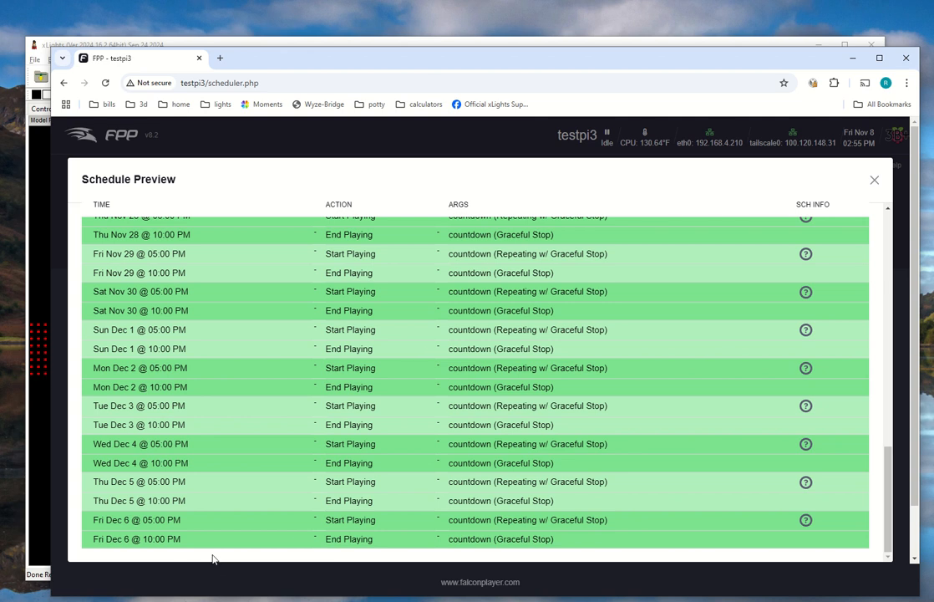
scroll(207, 553, "down", 1)
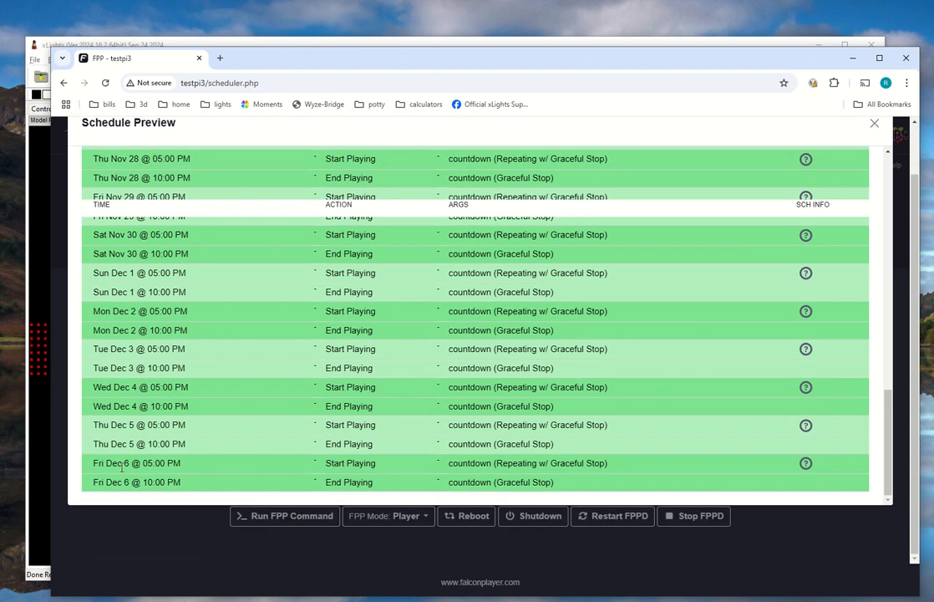
left_click_drag(111, 464, 174, 464)
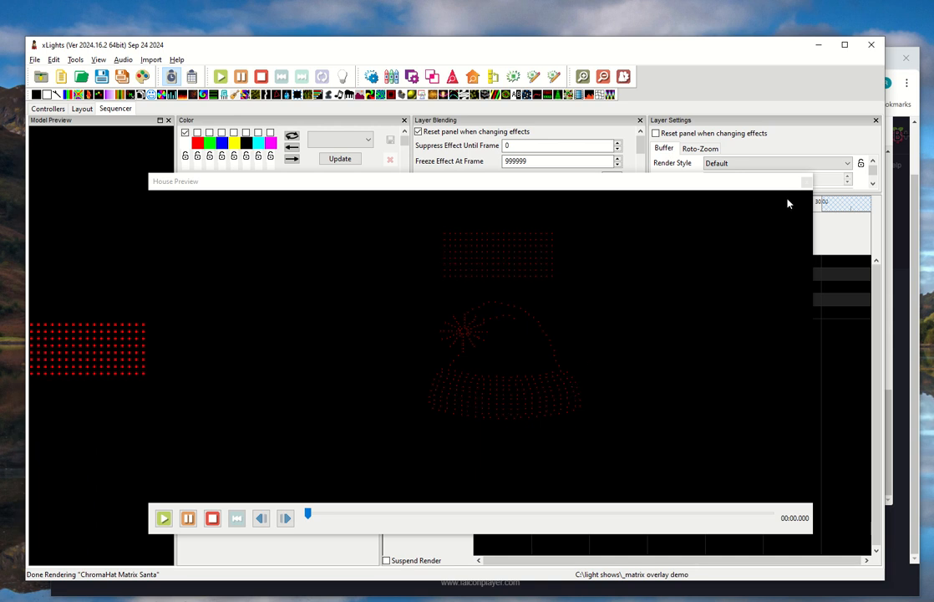
key("alt+Tab")
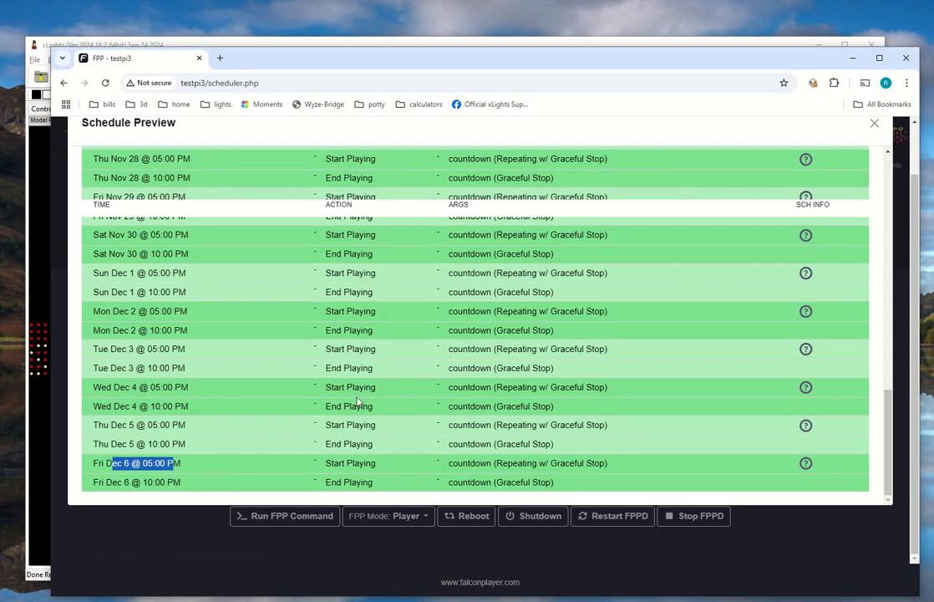
scroll(787, 277, "up", 5)
left_click(874, 124)
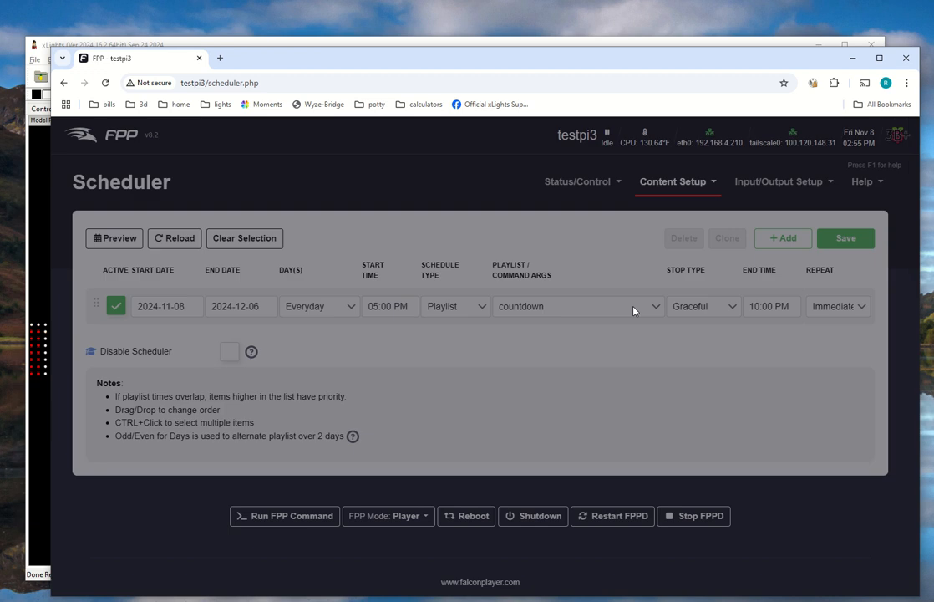
Reopen the countdown playlist and review its command and pause entries.
mouse_move(678, 182)
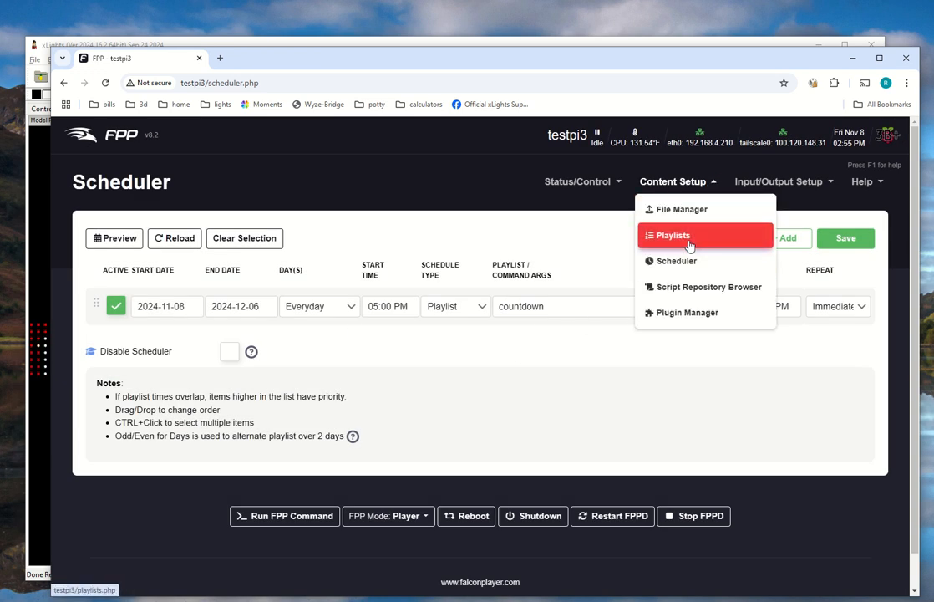
left_click(681, 236)
left_click(200, 301)
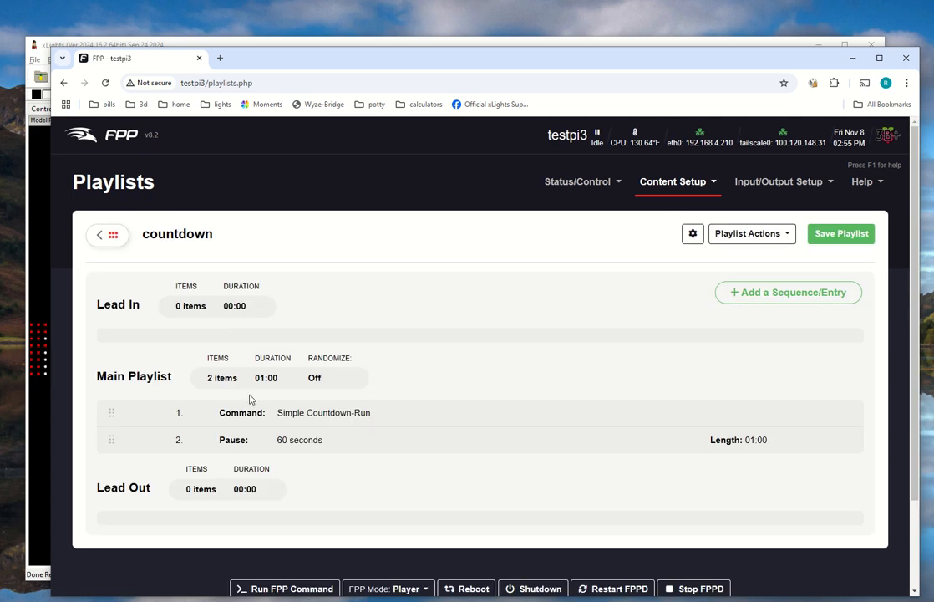
mouse_move(279, 413)
scroll(523, 544, "down", 1)
Open the Simple Countdown plugin setup and review its message, matrix name and overlay mode settings.
left_click(775, 182)
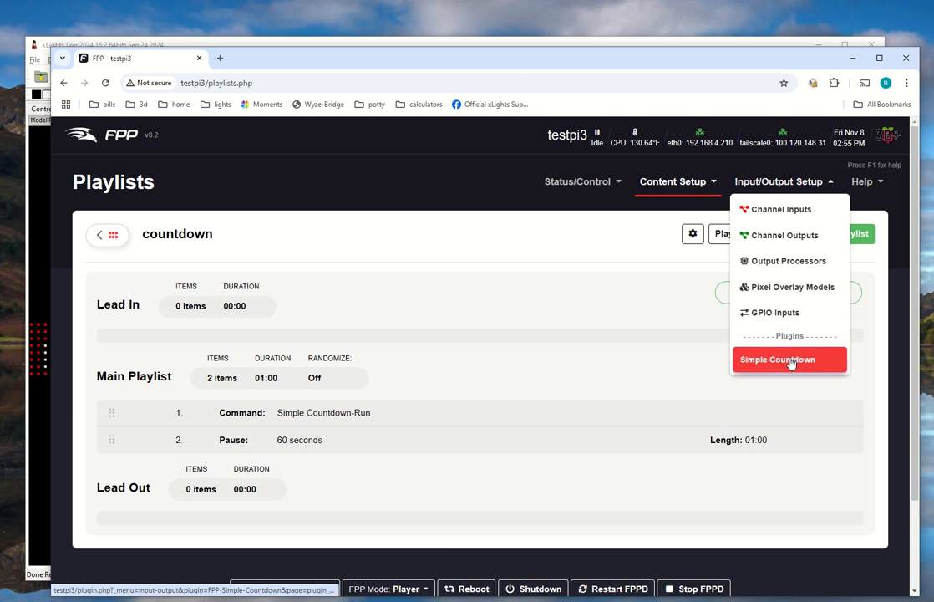
left_click(792, 361)
scroll(385, 418, "down", 4)
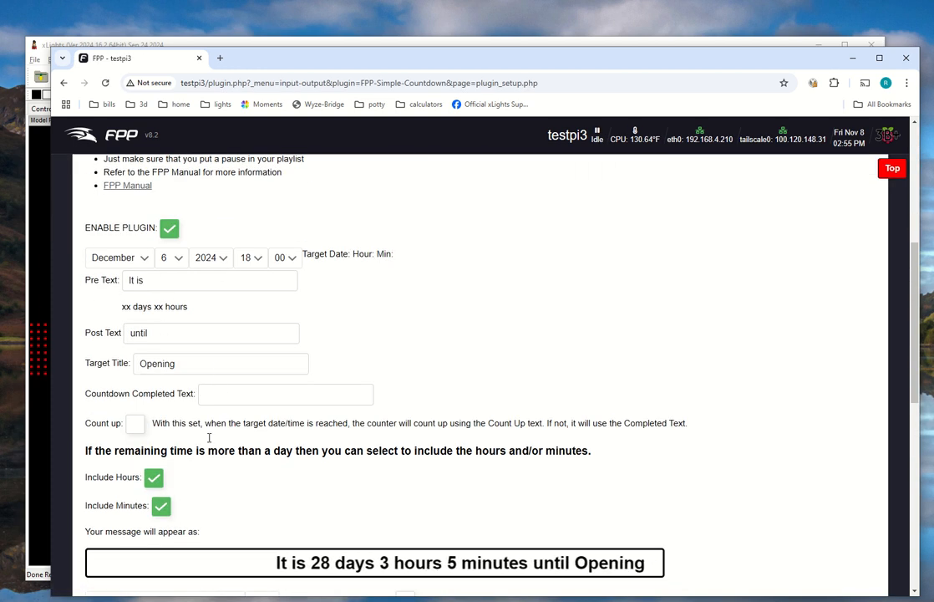
scroll(284, 386, "down", 2)
scroll(421, 389, "down", 3)
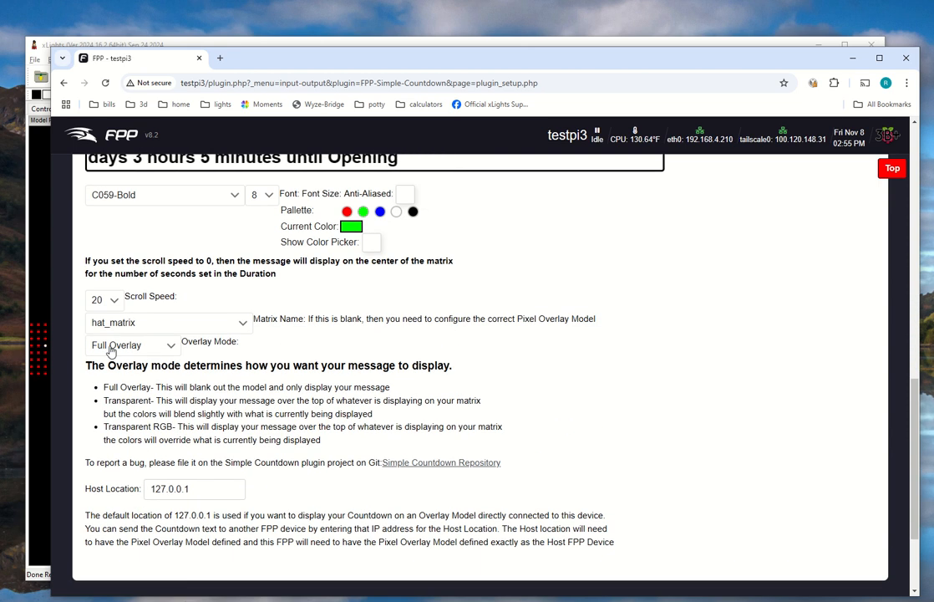
left_click(151, 326)
left_click(152, 329)
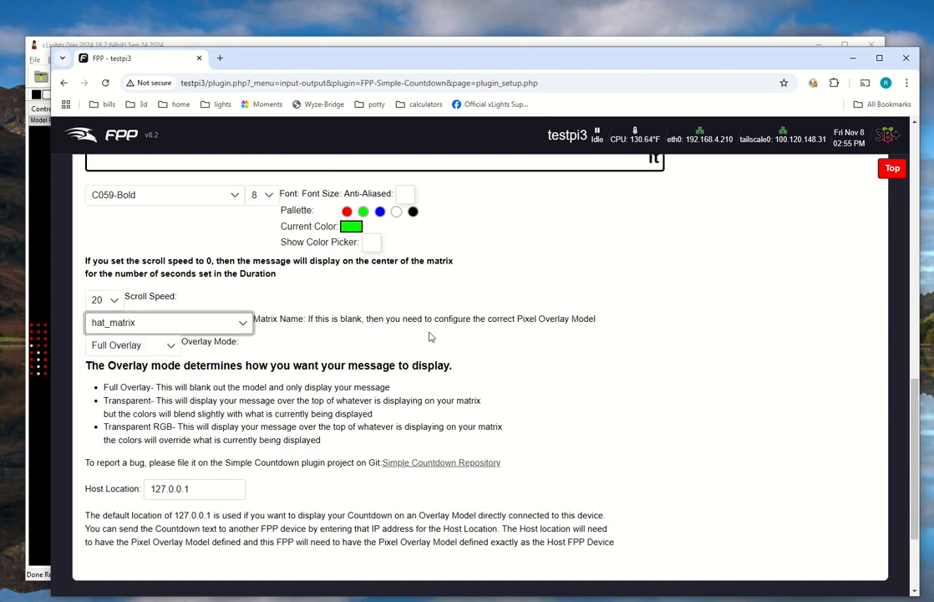
Switch to xLights and move the hat matrix model slightly down in the layout, just above the Santa hat.
key("alt+Tab")
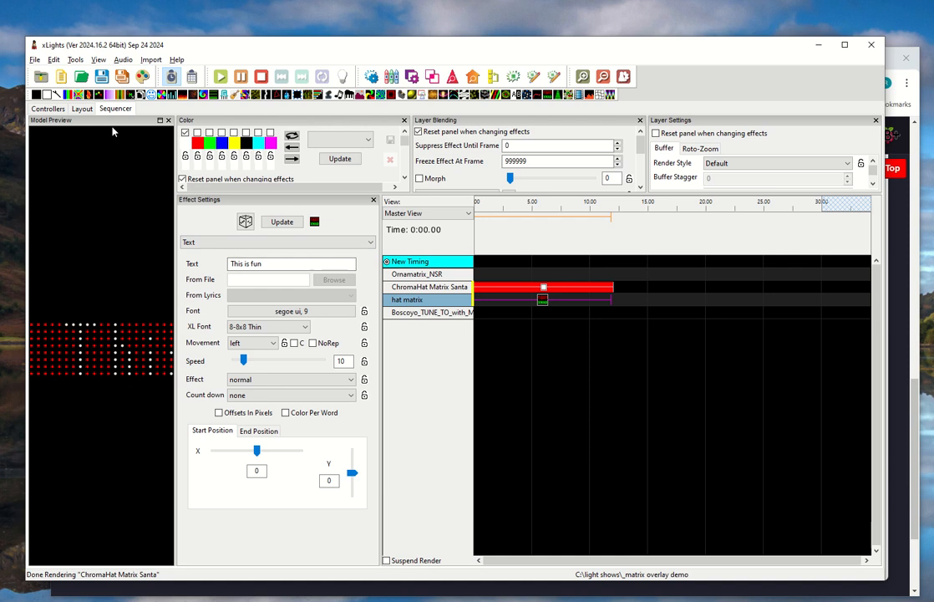
left_click(82, 109)
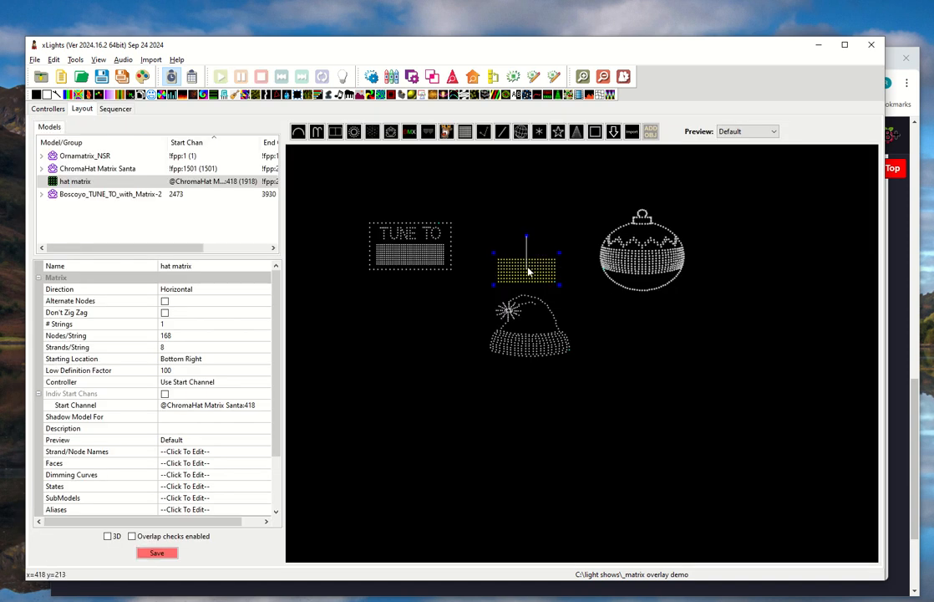
mouse_move(529, 273)
left_mouse_down()
mouse_move(533, 346)
mouse_move(531, 280)
left_mouse_up()
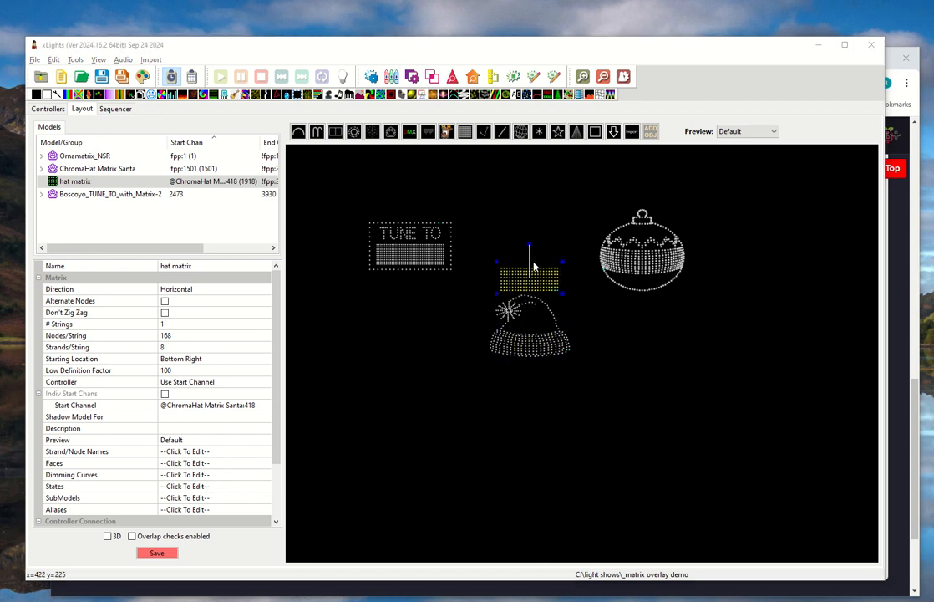
Switch back to FPP and review the Simple Countdown target date and message text settings.
key("alt+Tab")
scroll(614, 327, "up", 4)
scroll(615, 328, "up", 10)
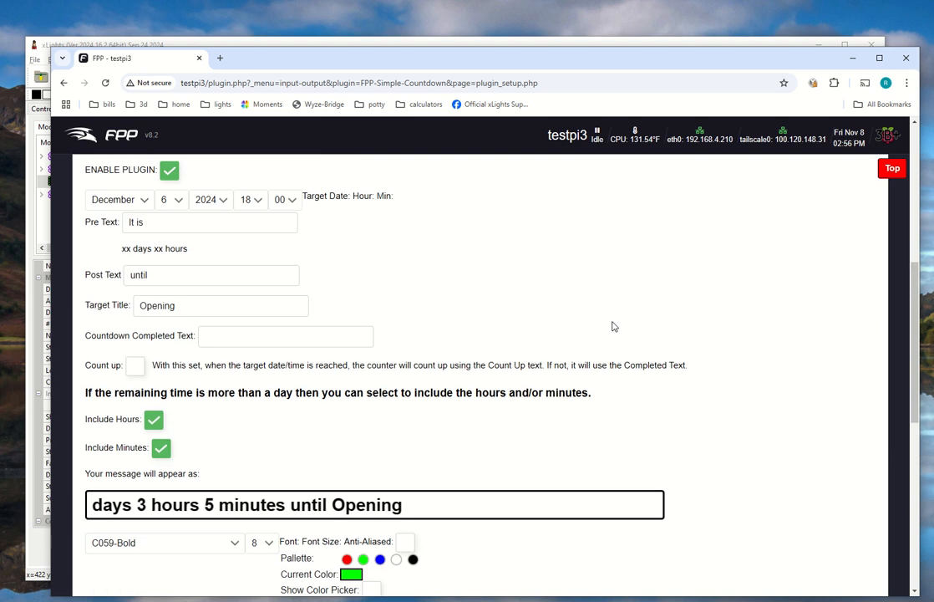
scroll(552, 338, "down", 1)
scroll(552, 336, "down", 4)
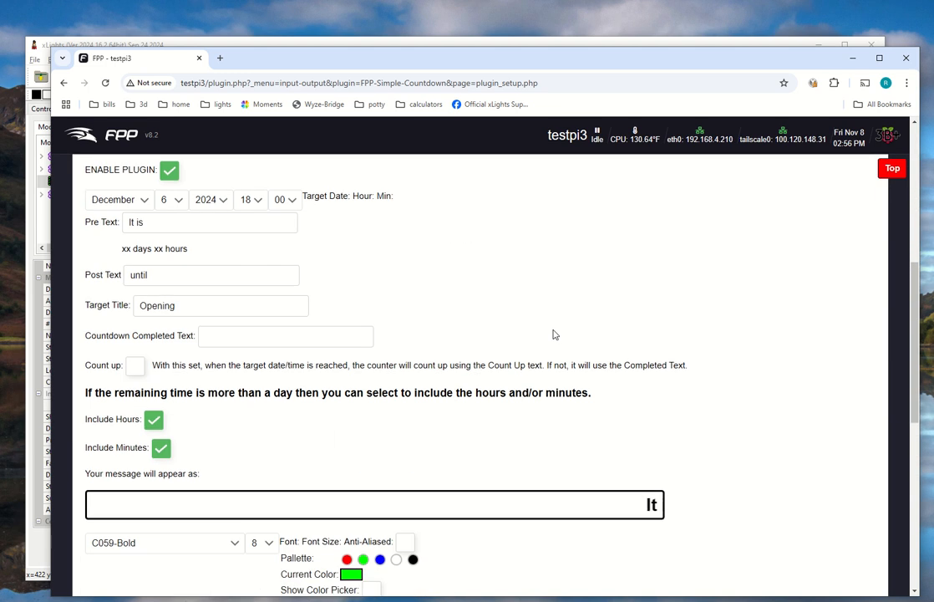
Switch to xLights, assign Boscoyo_TUNE_TO_with_Matrix-2 to pixel port 2 of the fpp controller, and save the controller setup.
key("alt+Tab")
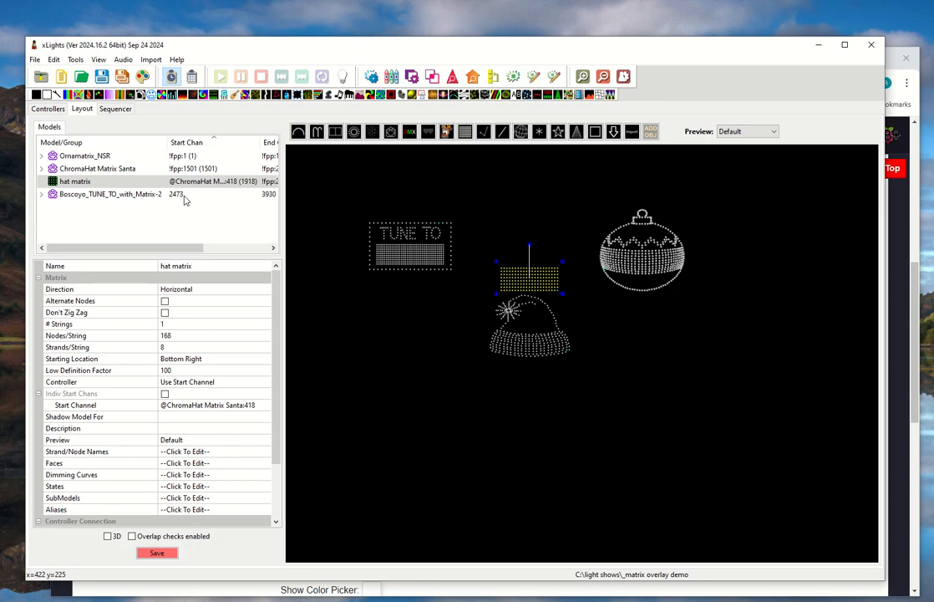
left_click(98, 168)
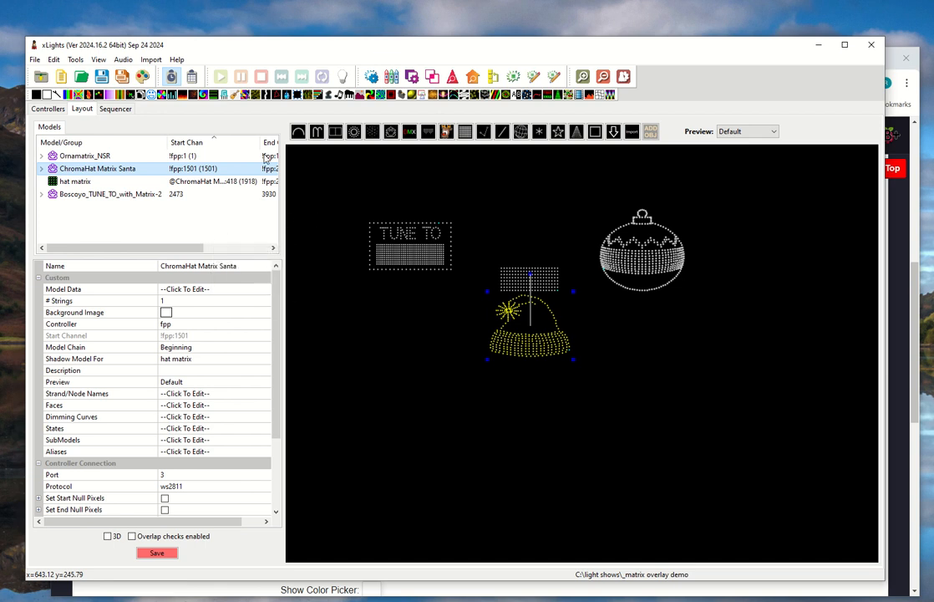
left_click(50, 109)
double_click(181, 200)
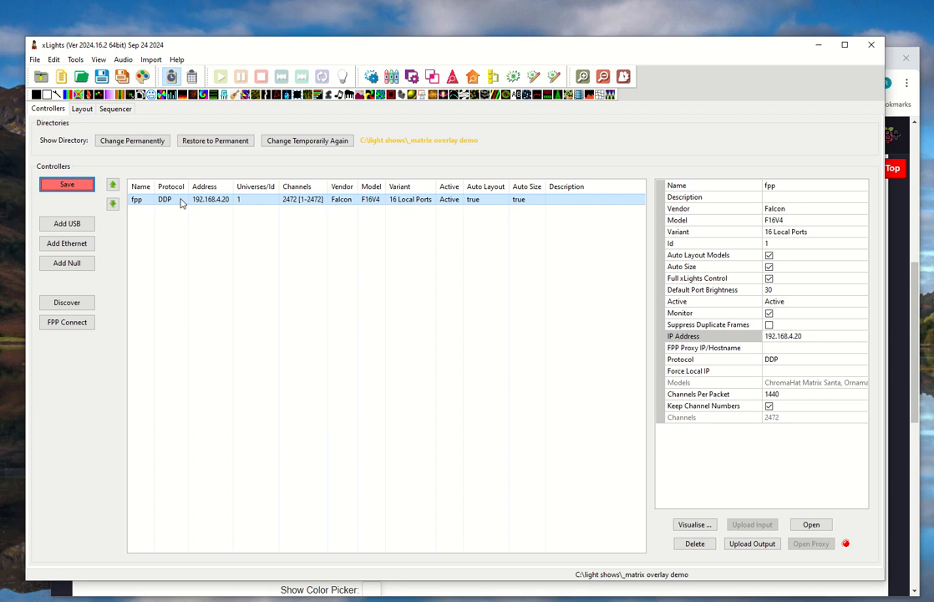
left_click_drag(673, 136, 323, 152)
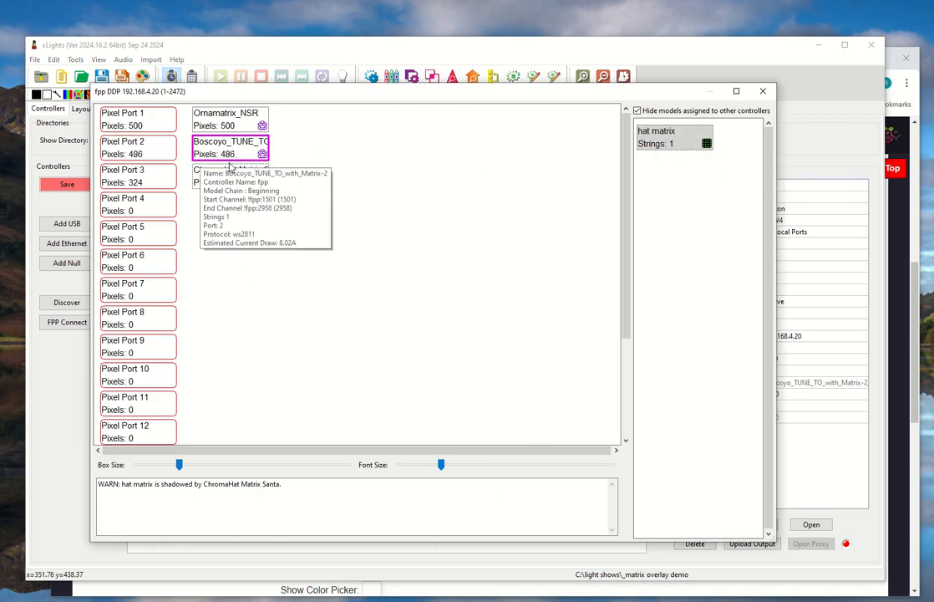
left_click(762, 91)
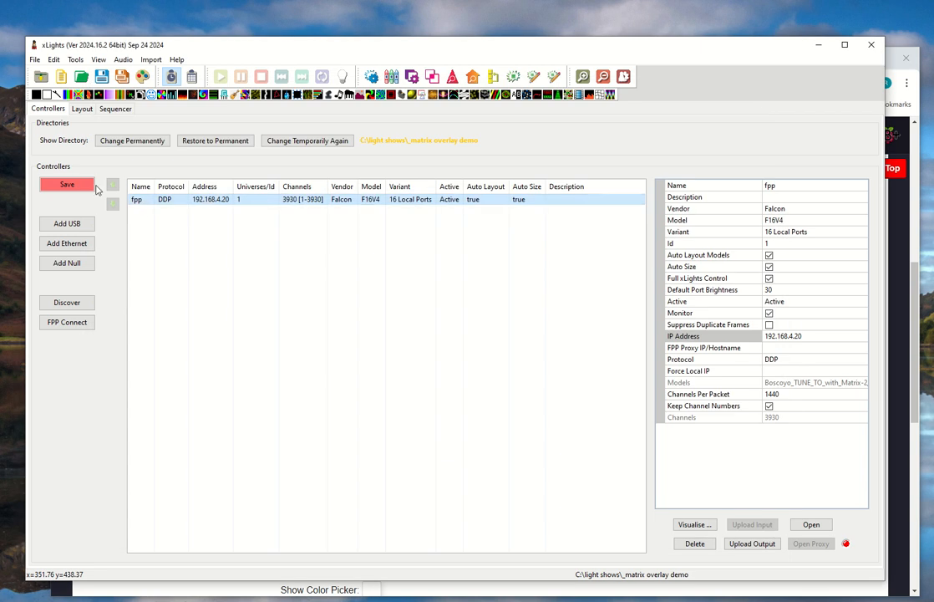
left_click(92, 185)
Check the start channels of the ChromaHat Matrix Santa and hat matrix models in the layout.
left_click(82, 109)
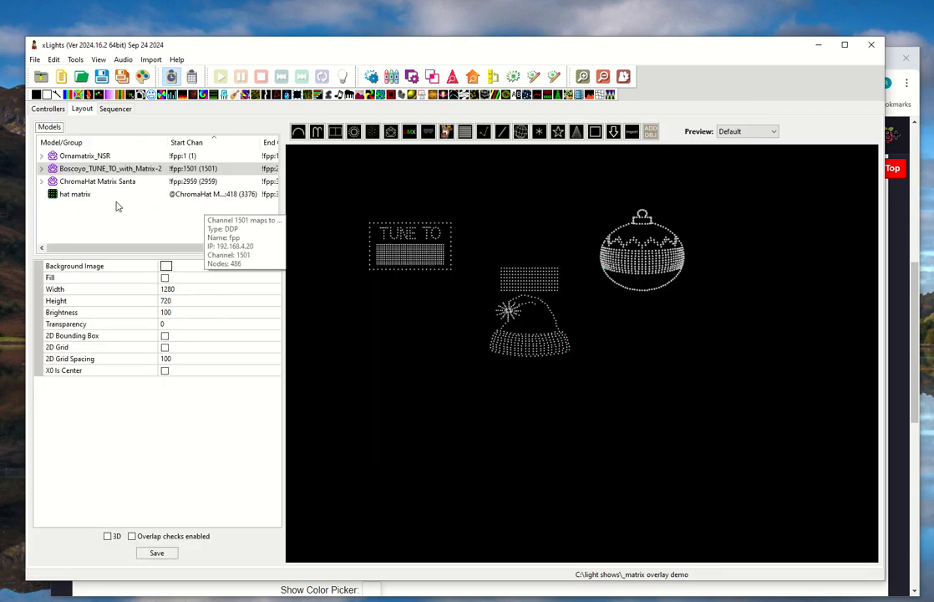
left_click(90, 181)
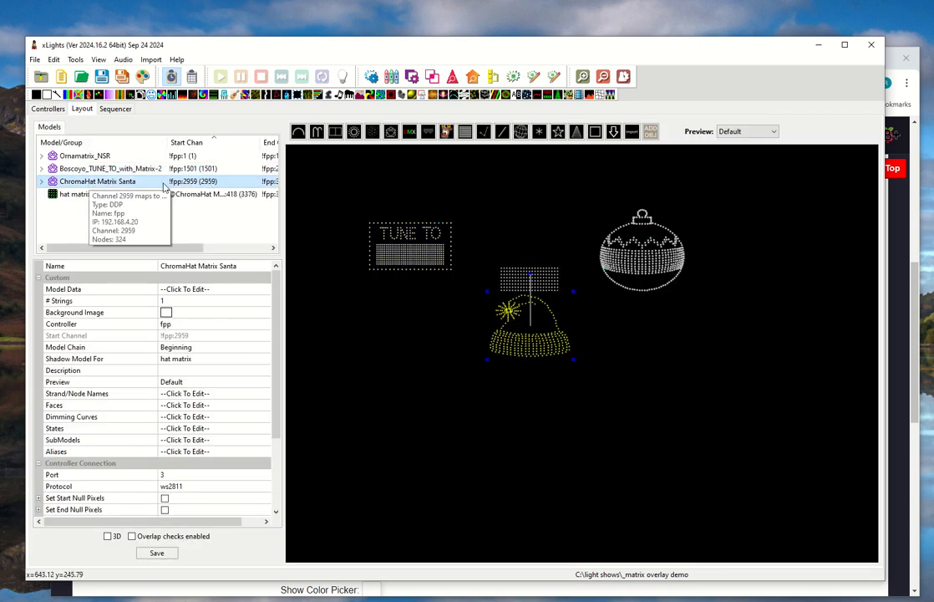
left_click(62, 197)
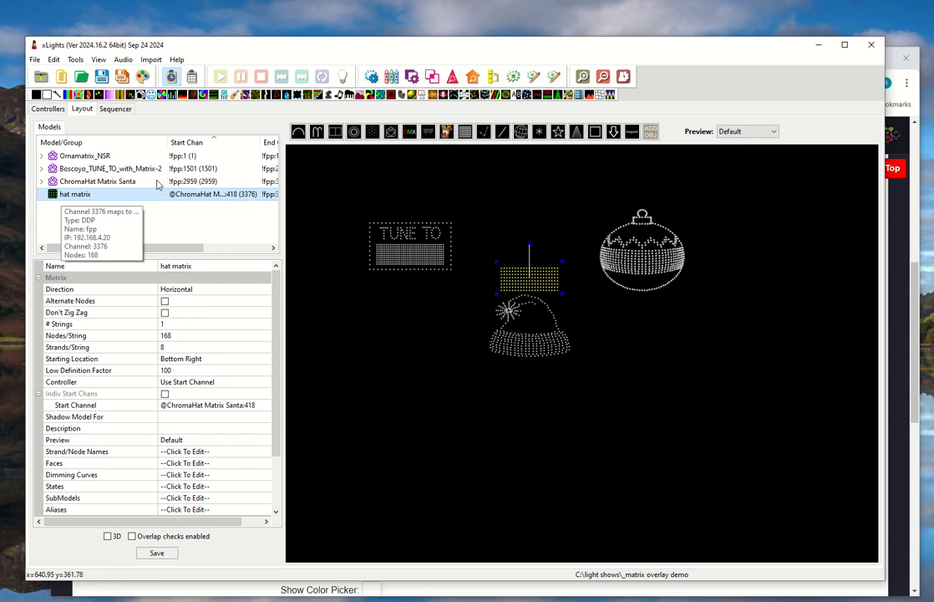
Switch to FPP and check the start channel of hat_matrix in the Pixel Overlay Models.
key("alt+Tab")
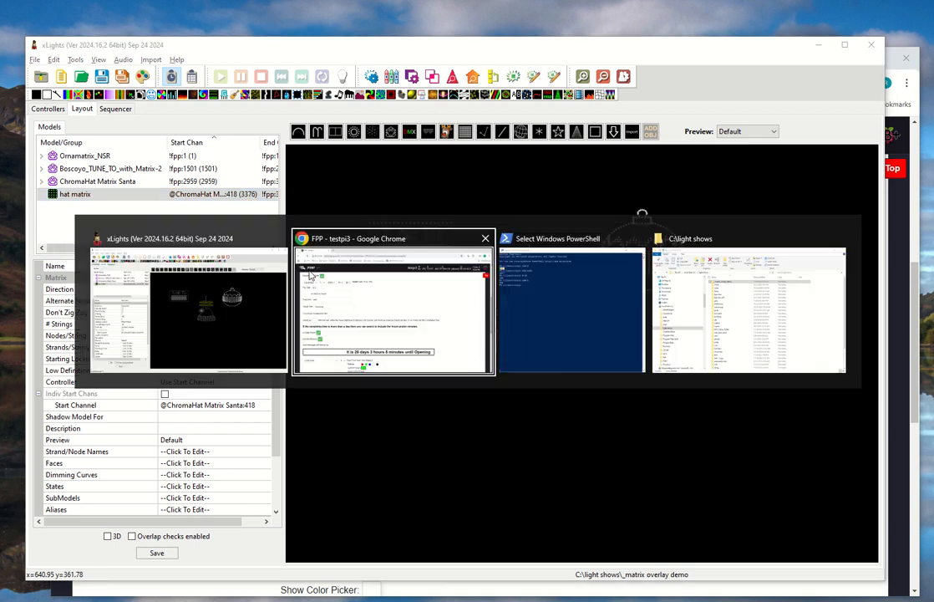
scroll(877, 232, "up", 7)
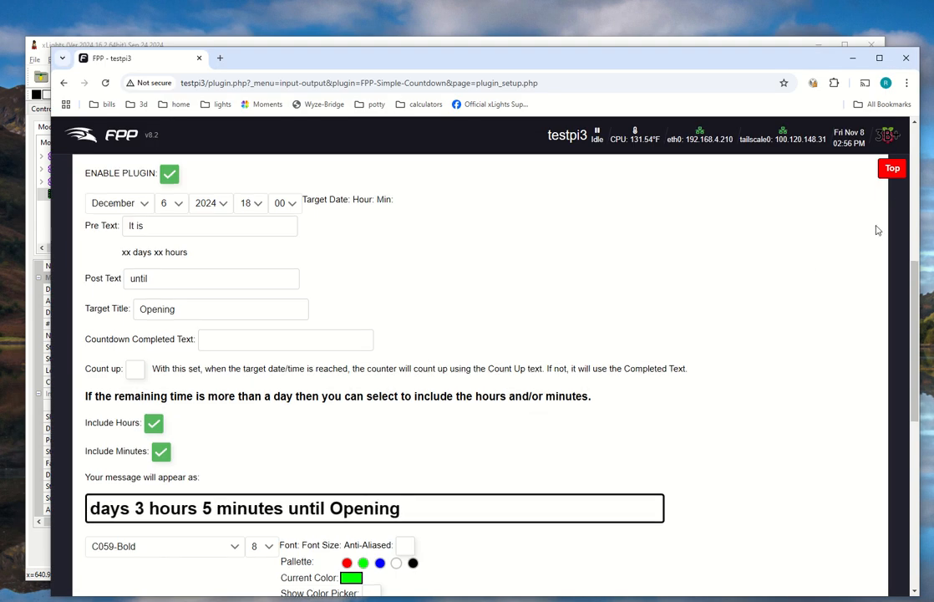
left_click(807, 186)
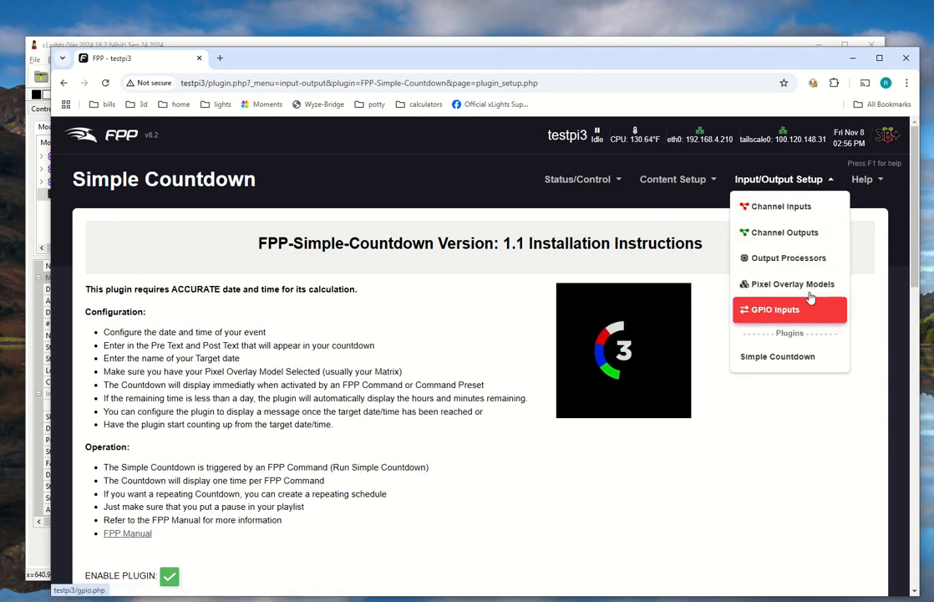
left_click(817, 291)
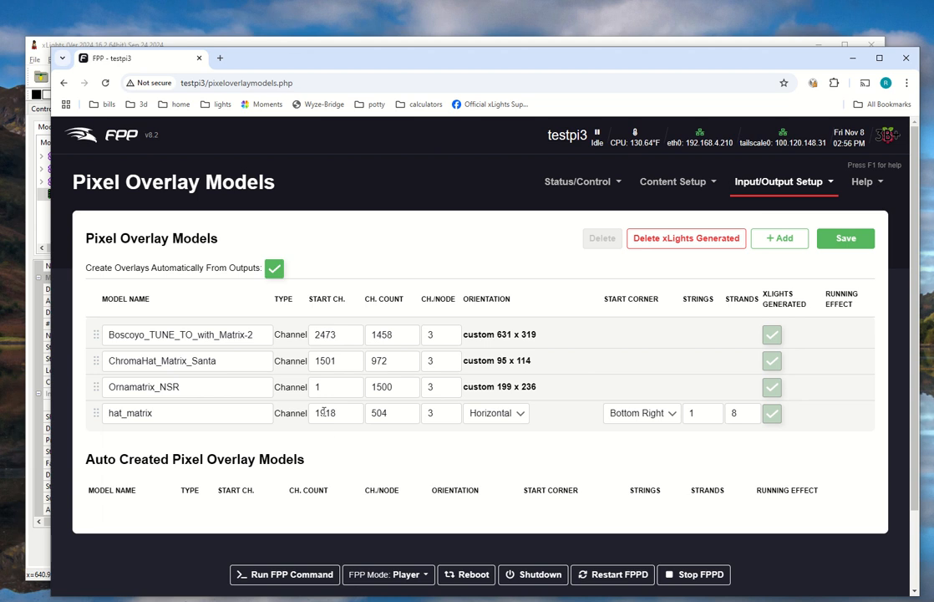
double_click(326, 413)
Switch to xLights and upload all models to testpi3 through FPP Connect without saving the open sequence.
key("alt+Tab")
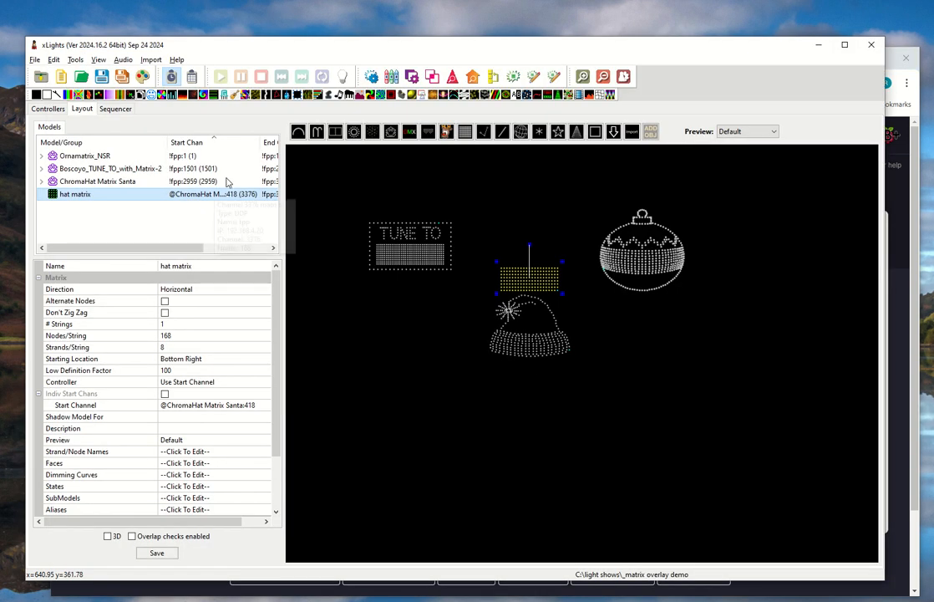
mouse_move(240, 194)
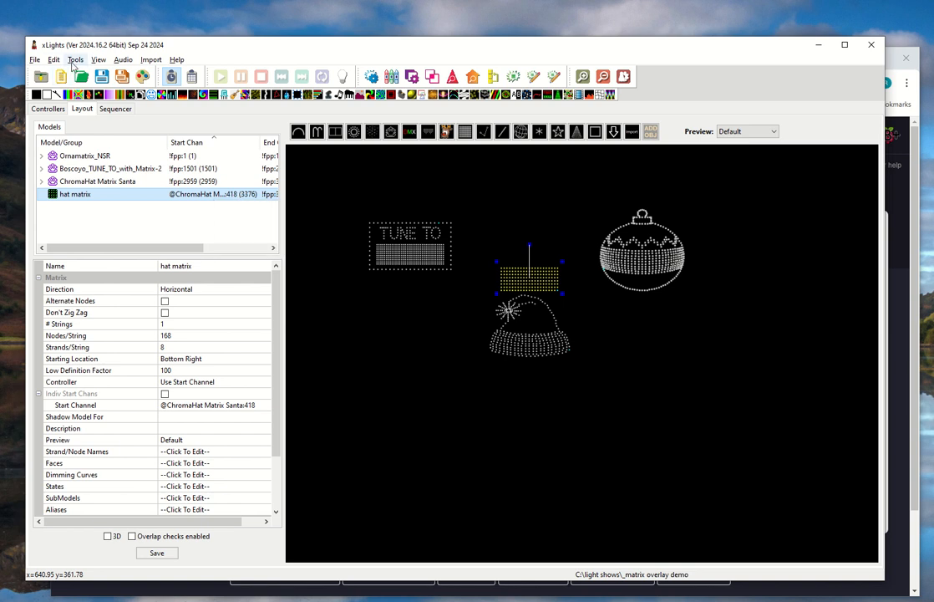
left_click(75, 60)
left_click(105, 171)
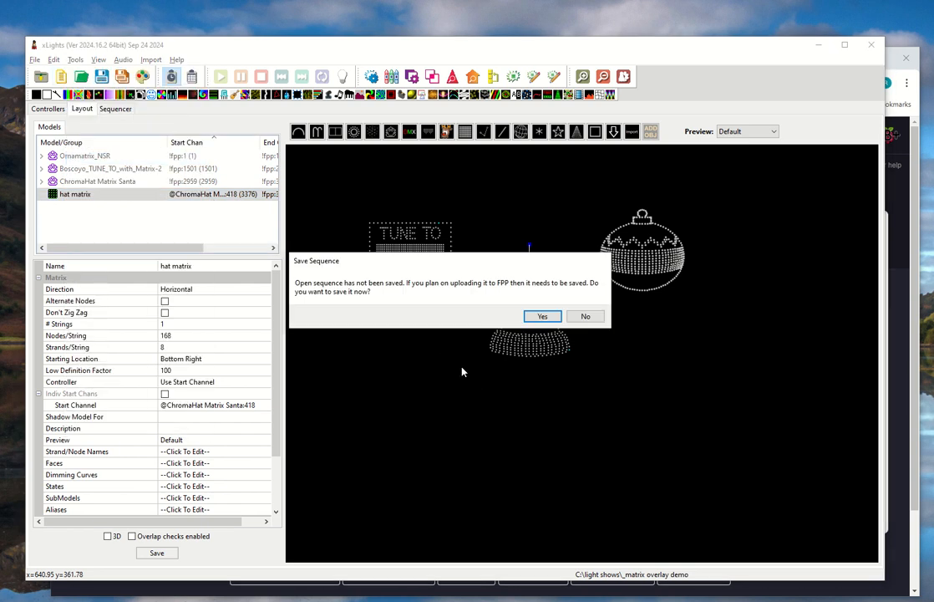
left_click(585, 316)
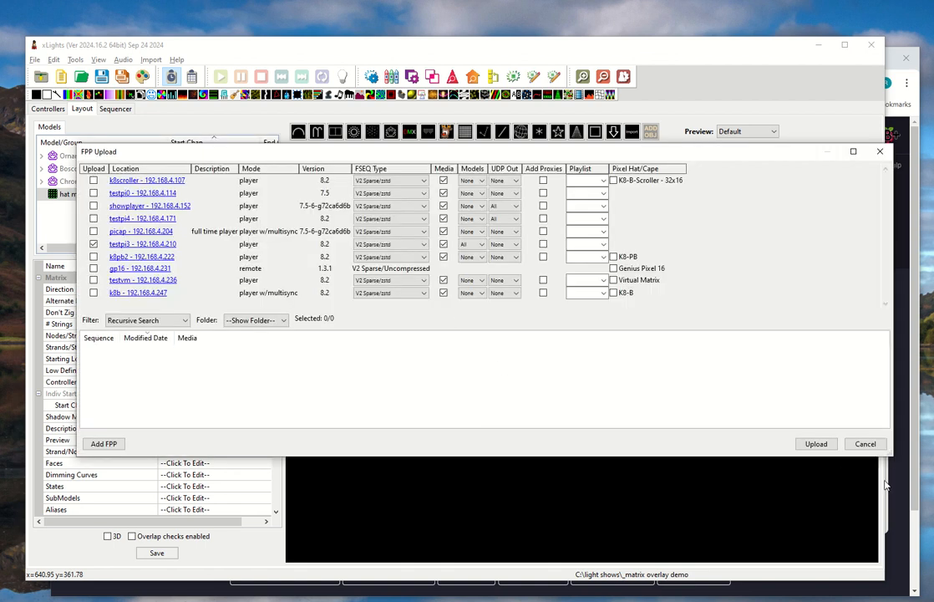
left_click(823, 448)
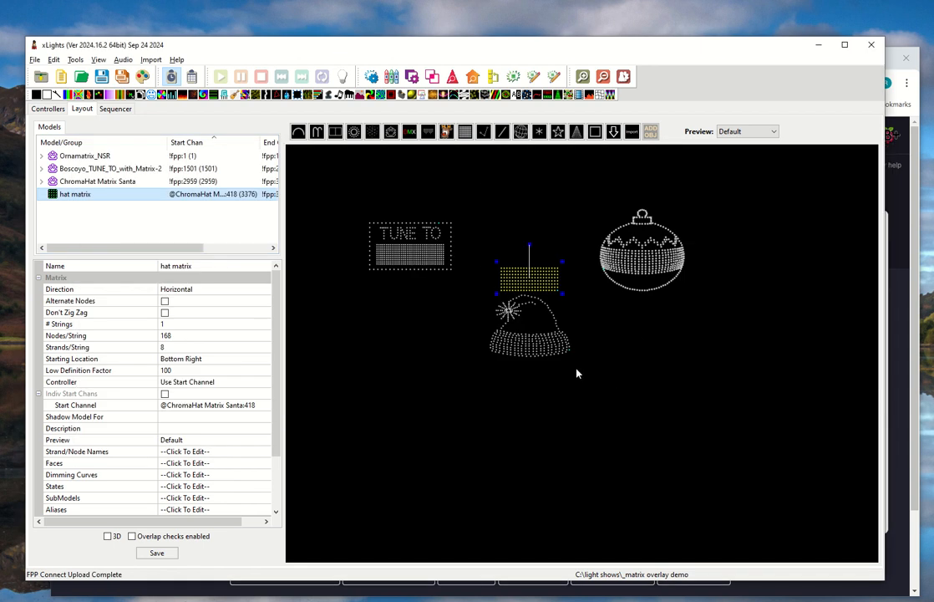
Switch to FPP, reload the Pixel Overlay Models to check the start channels, and open the Scheduler.
key("alt+Tab")
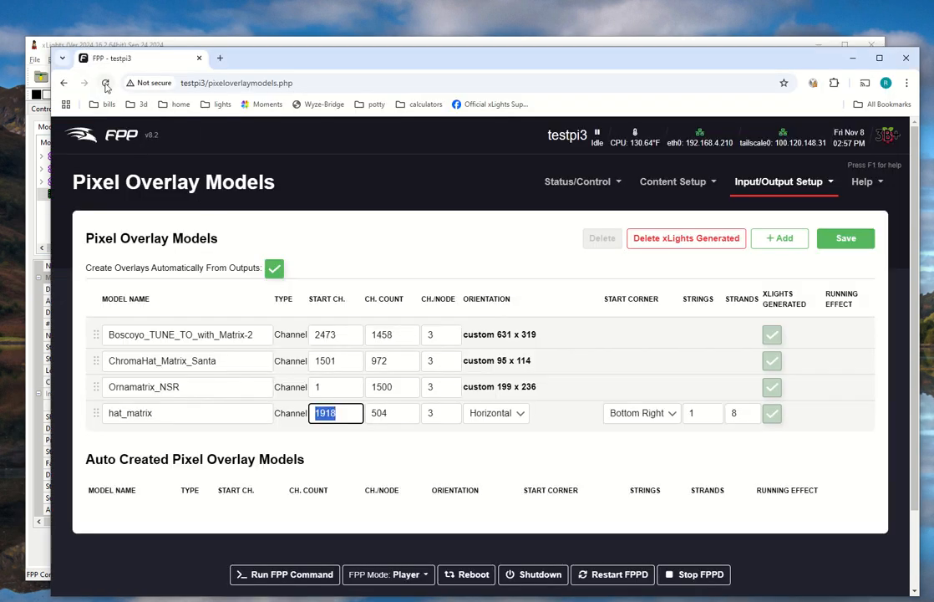
left_click(105, 83)
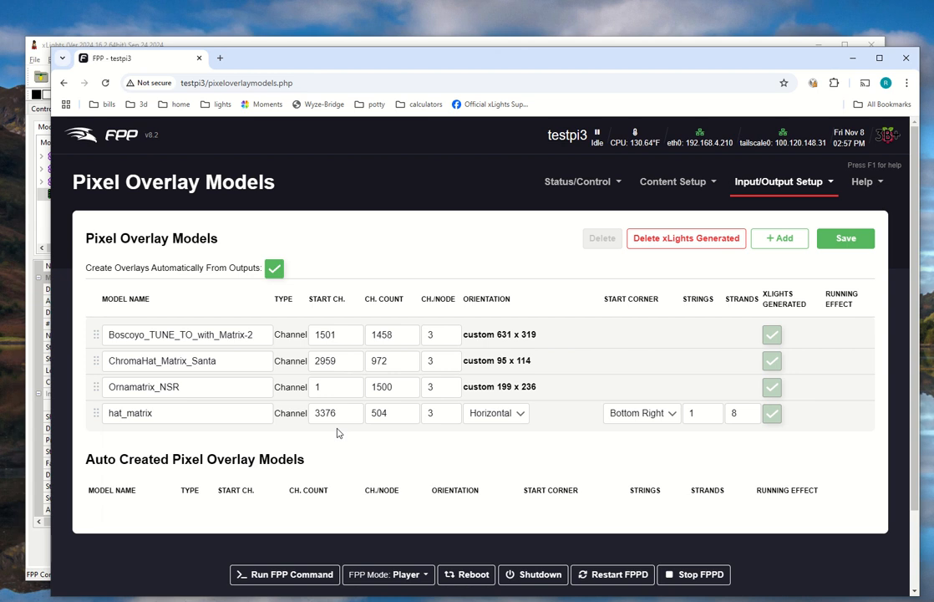
left_click(691, 187)
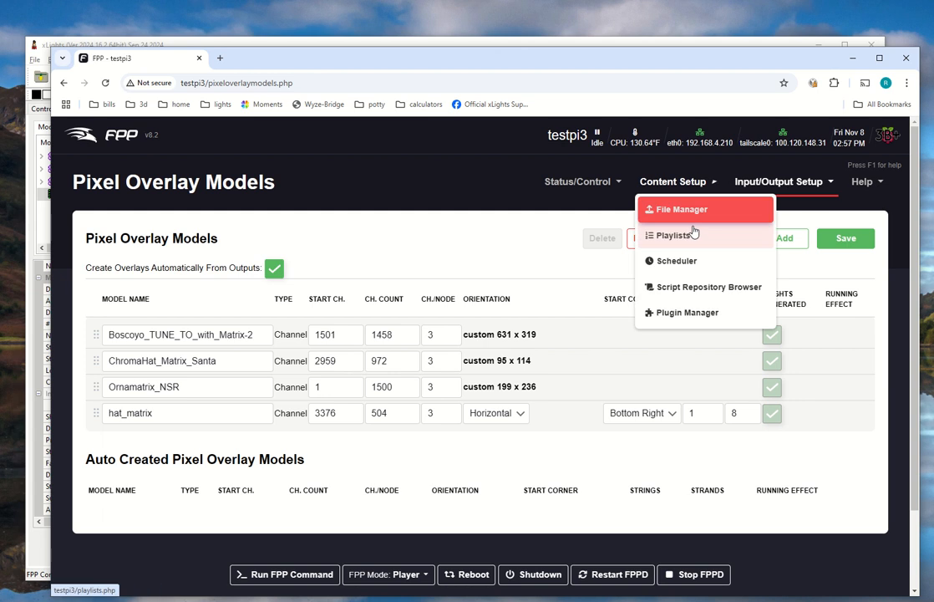
left_click(693, 263)
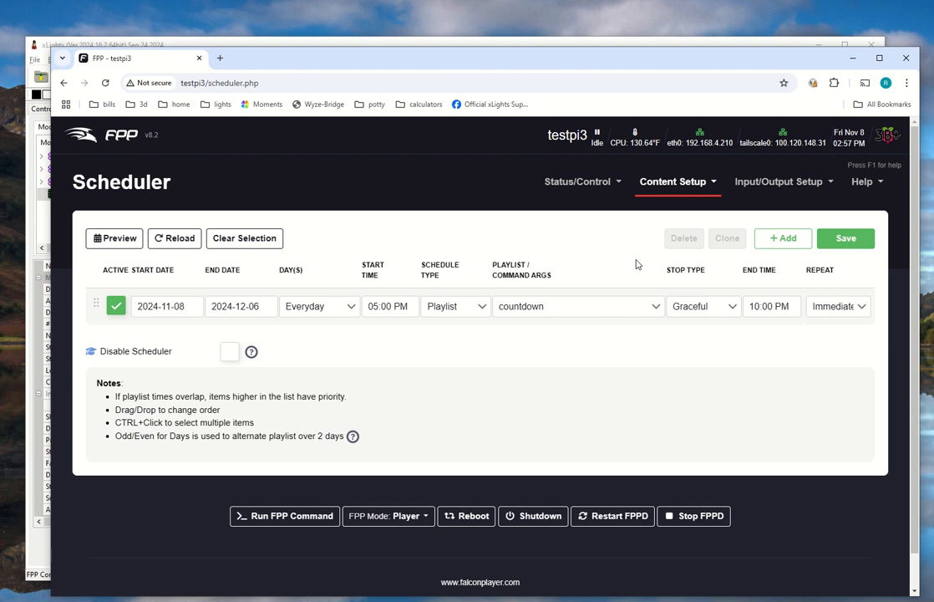
key("alt+Tab")
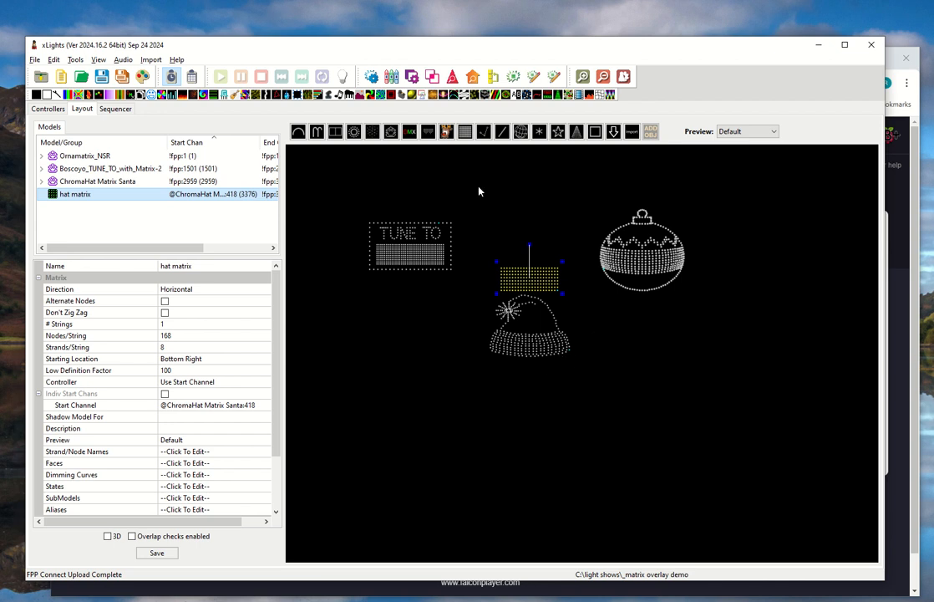
mouse_move(496, 5)
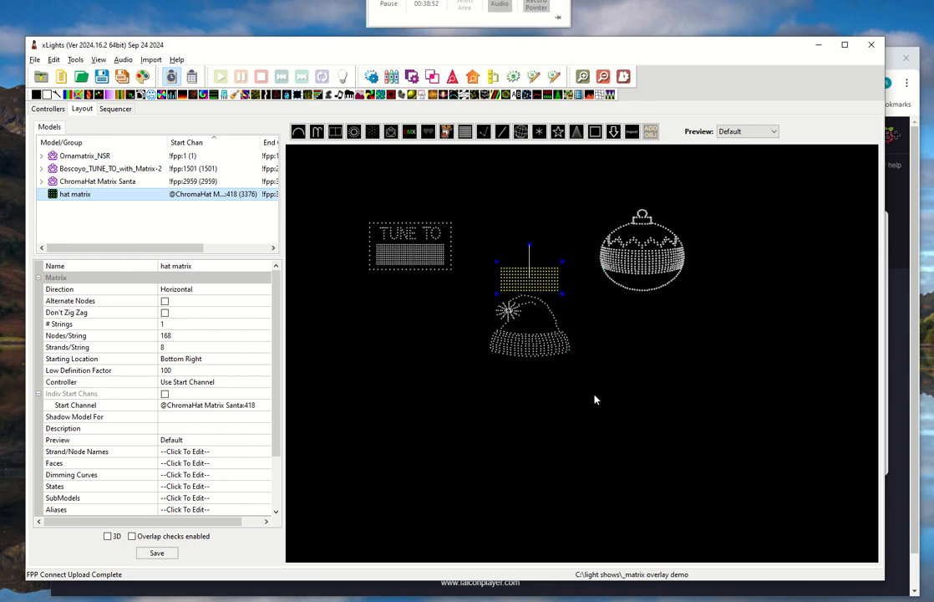